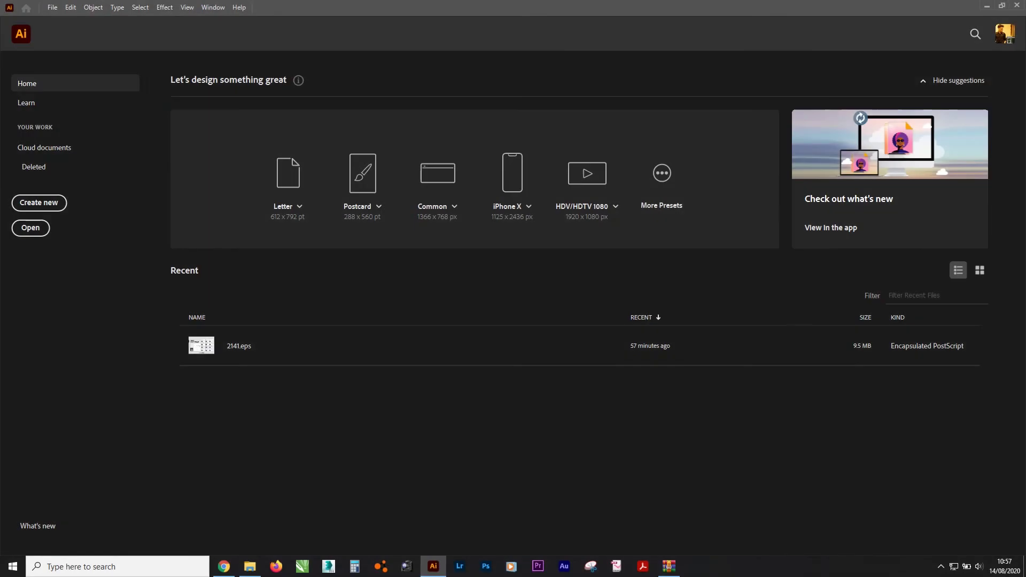
# - Create a new B5 print document, 25 × 17.6 cm landscape, measured in centimetres
pyautogui.click(52, 7)
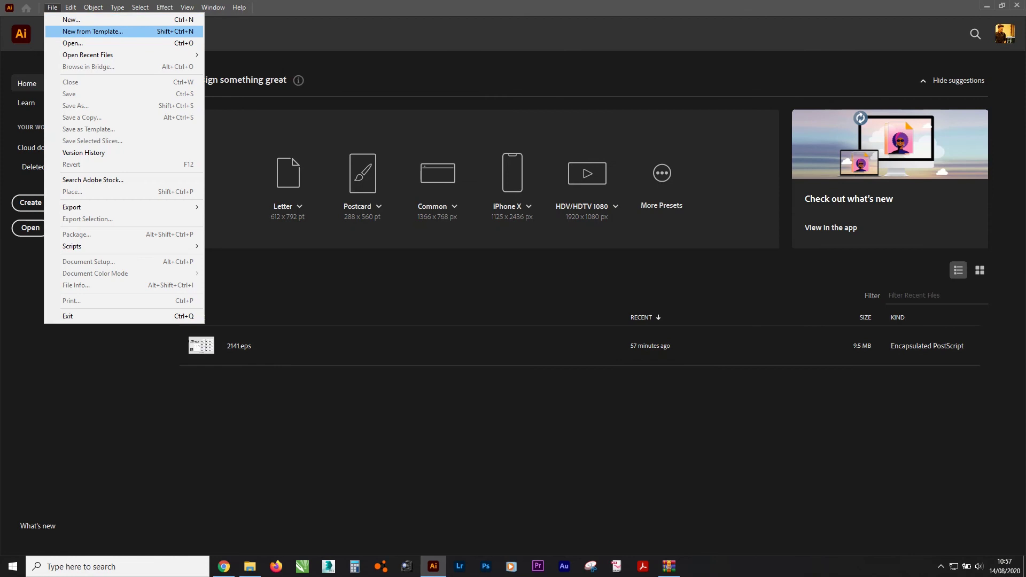
pyautogui.click(71, 19)
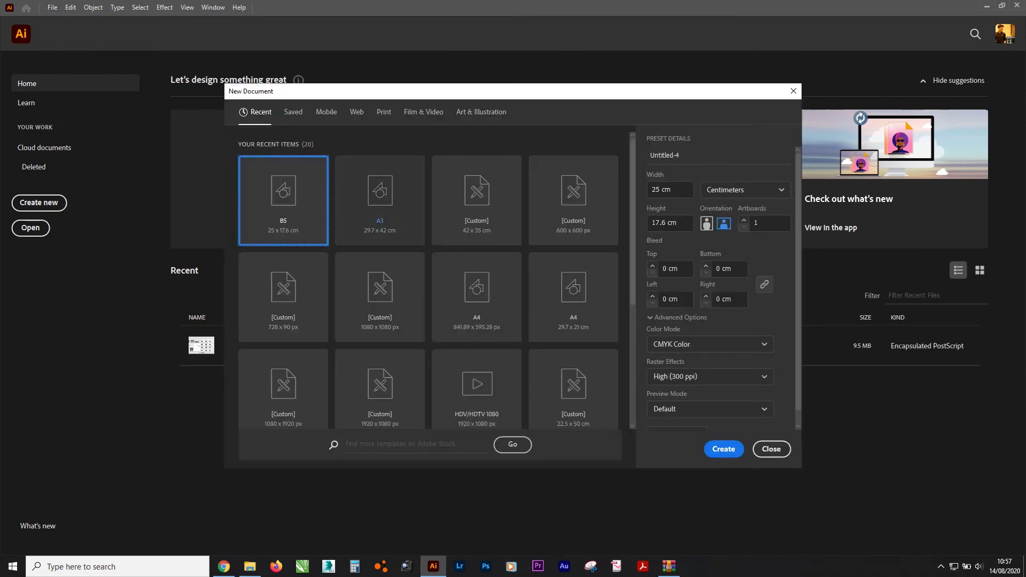
pyautogui.click(383, 112)
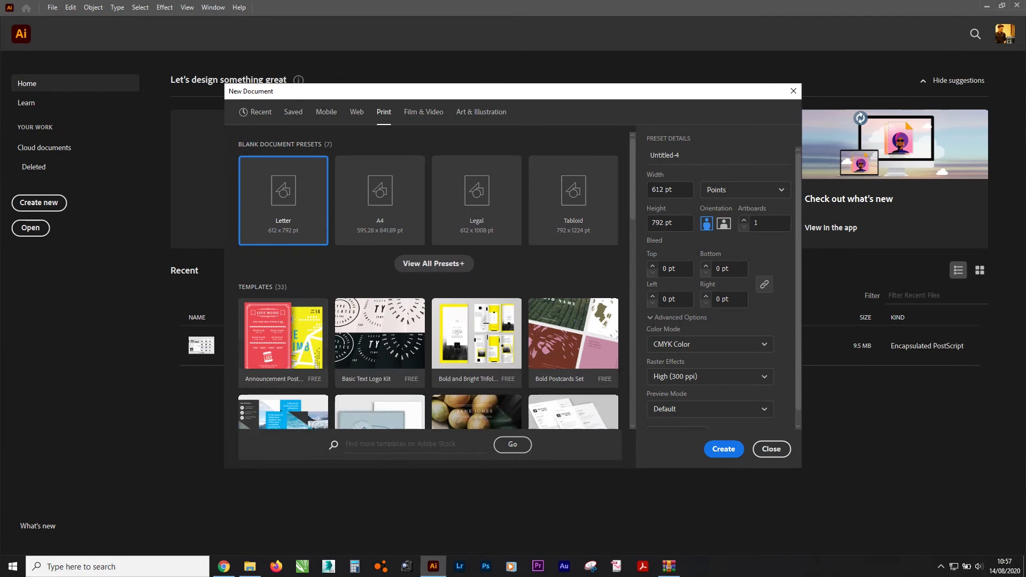
pyautogui.click(433, 263)
pyautogui.click(476, 297)
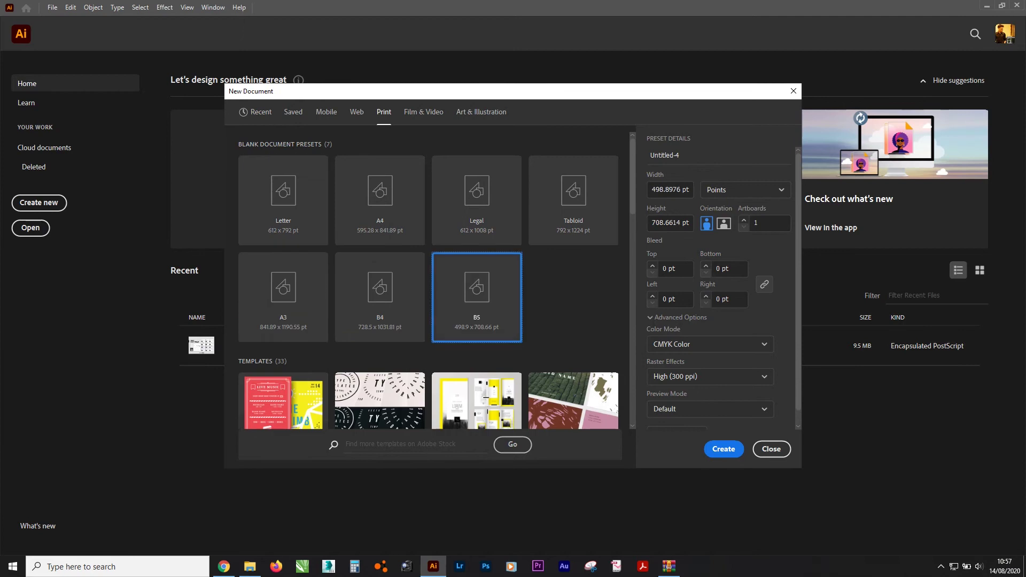
pyautogui.click(745, 190)
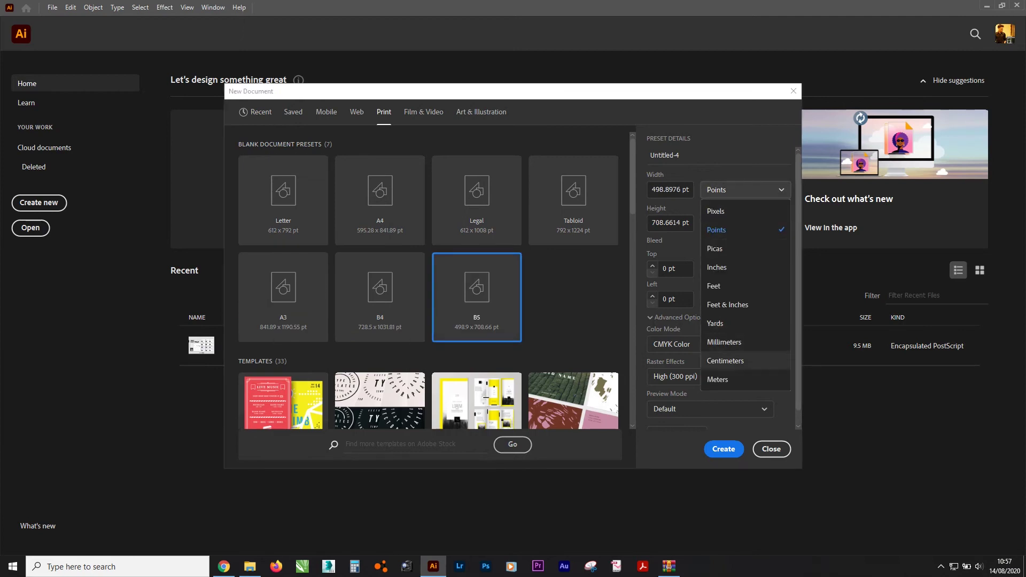
pyautogui.click(725, 360)
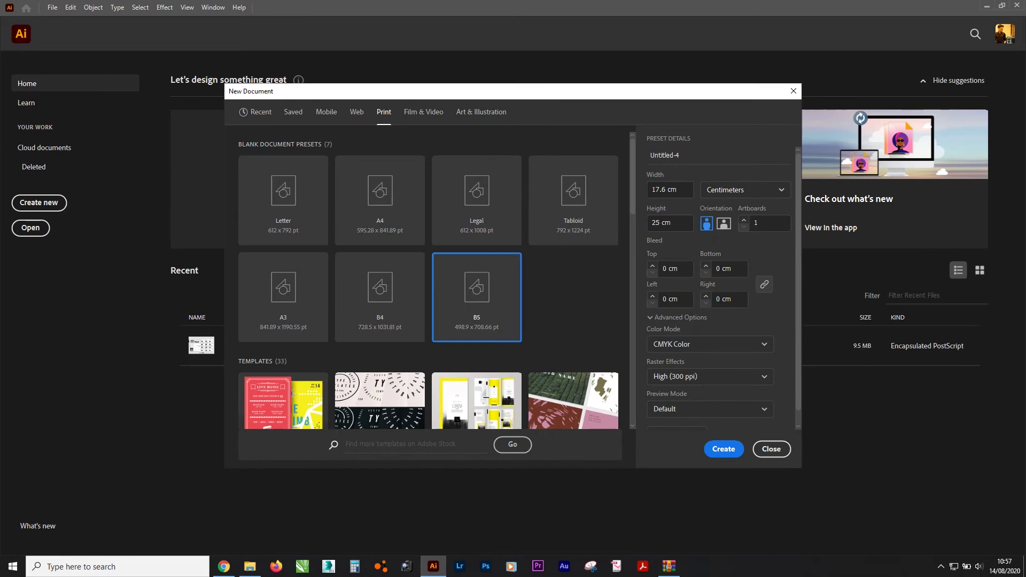
pyautogui.click(723, 224)
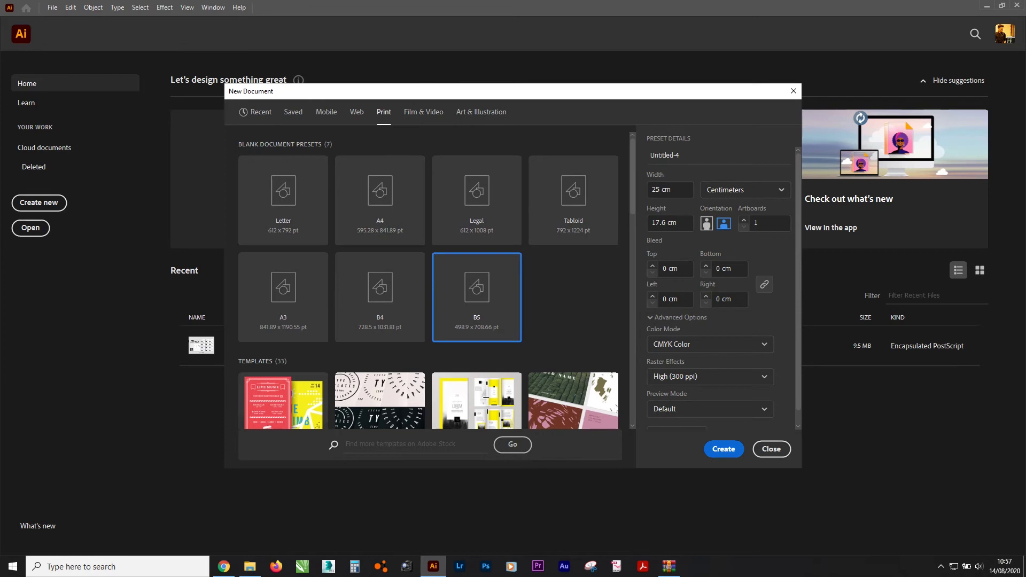
pyautogui.press('Return')
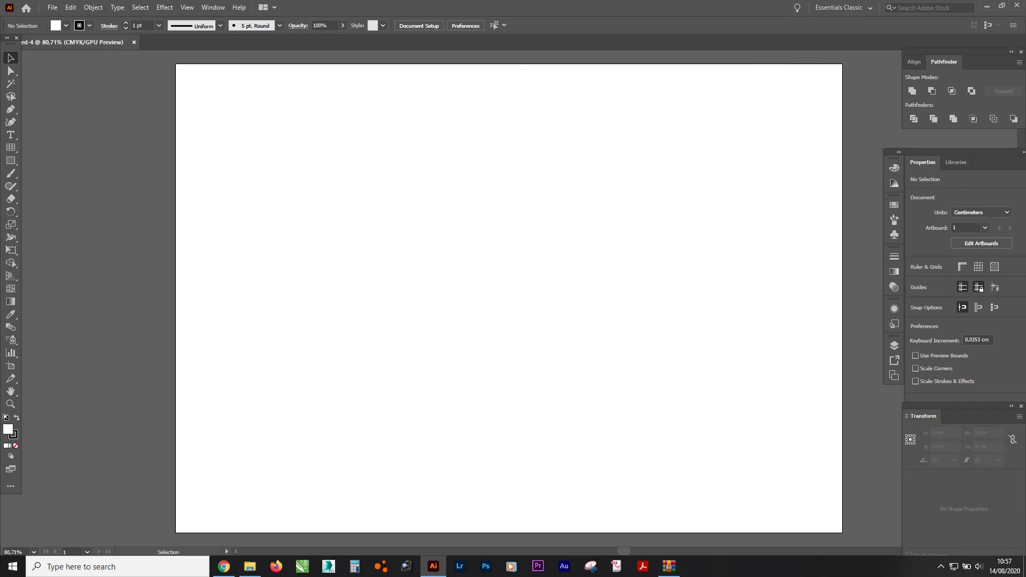
# - Draw an area text frame near the page centre and type 'Senen Selasa'
pyautogui.scroll(-1, 601, 325)
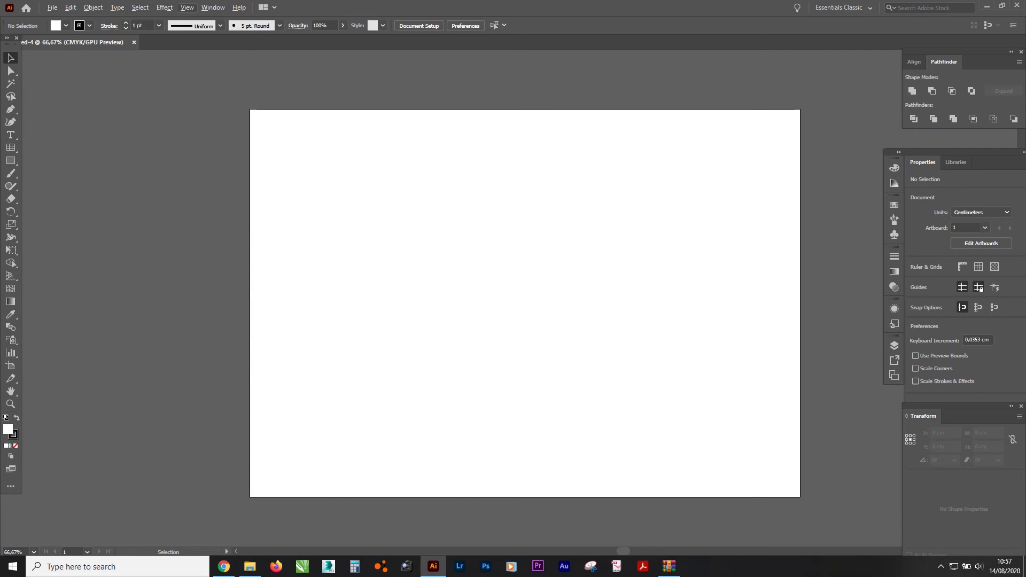
pyautogui.press('t')
pyautogui.moveTo(391, 199)
pyautogui.mouseDown()
pyautogui.moveTo(573, 352)
pyautogui.moveTo(609, 364)
pyautogui.mouseUp()
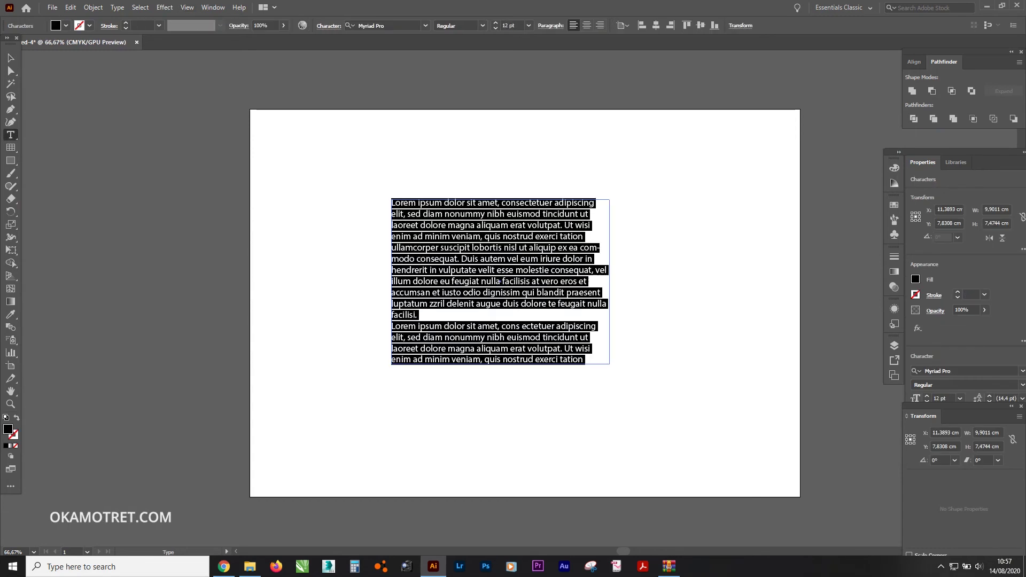
pyautogui.press('capslock')
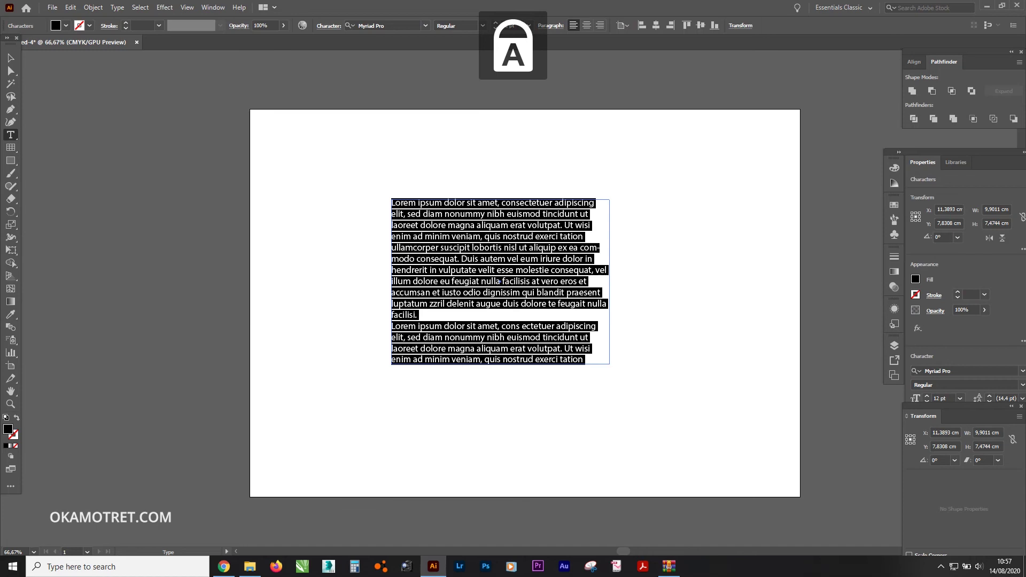
pyautogui.write('SENEN')
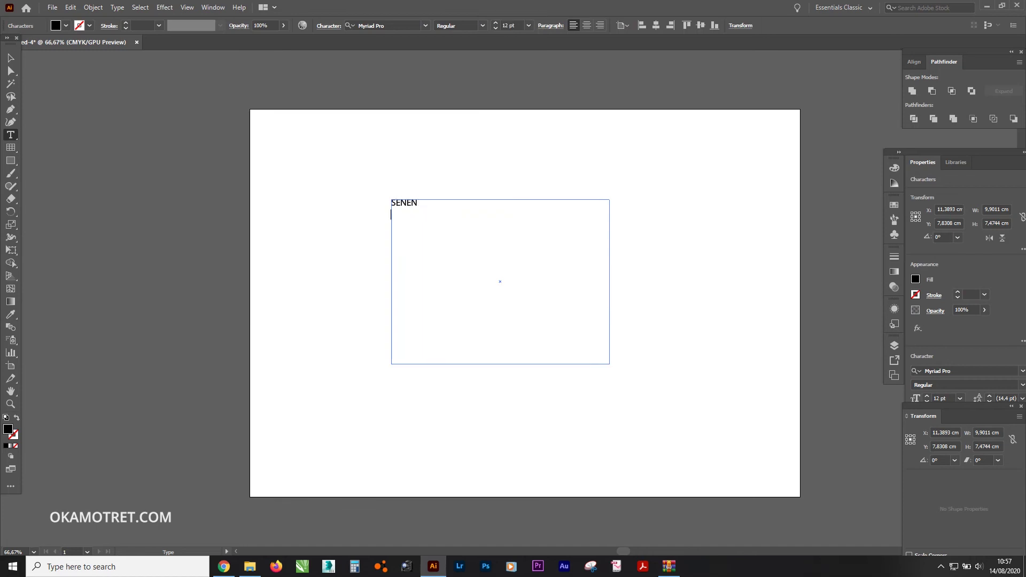
pyautogui.press('BackSpace')
pyautogui.press('BackSpace')
pyautogui.press('BackSpace')
pyautogui.press('BackSpace')
pyautogui.press('BackSpace')
pyautogui.press('BackSpace')
pyautogui.press('capslock')
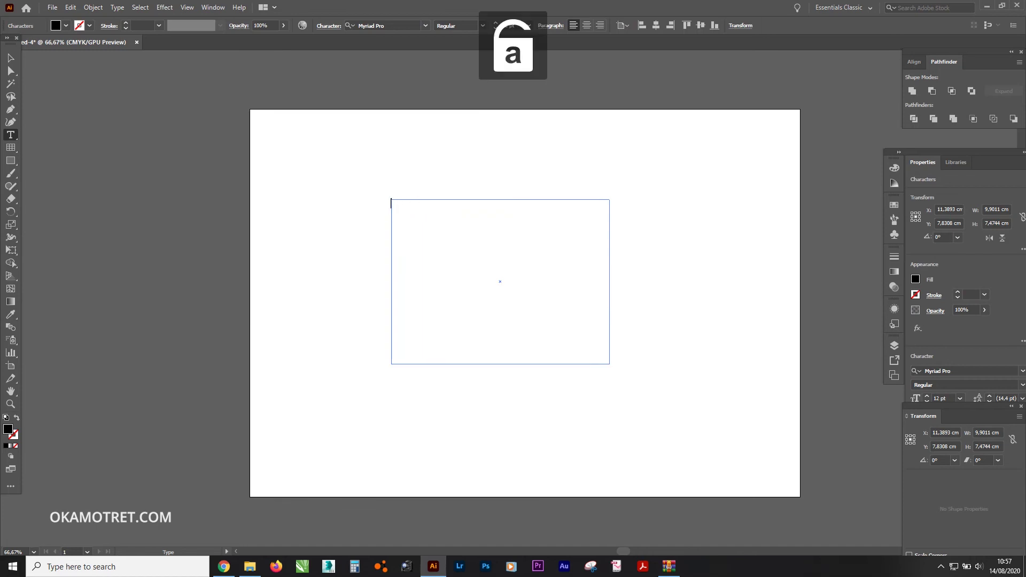
pyautogui.write('Senen ')
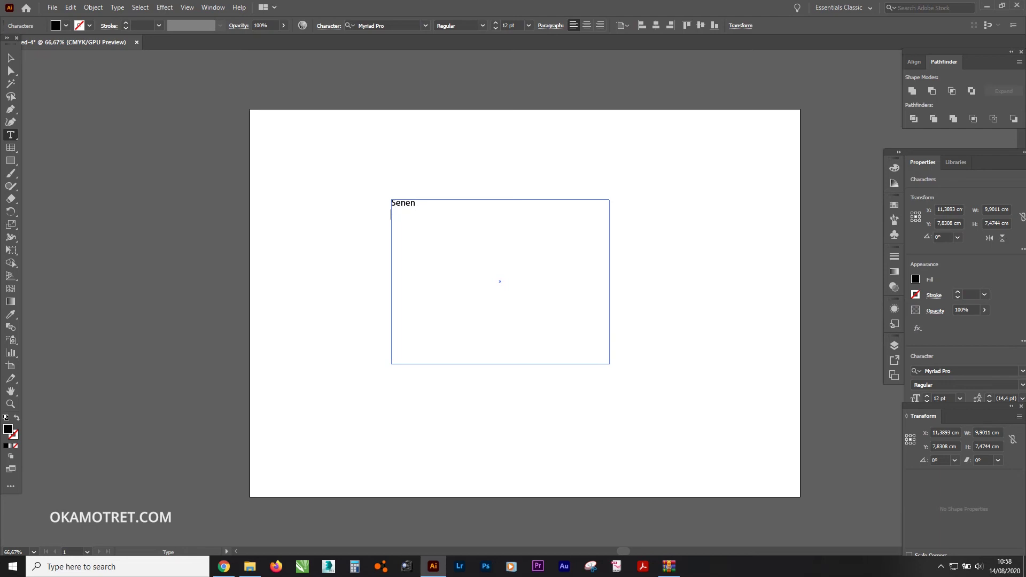
pyautogui.write('Selasa')
# - Add Rabu, Kamis, Jumat and Sabtu on separate lines, followed by Minggu
pyautogui.press('Return')
pyautogui.write('Ra')
pyautogui.write('bu')
pyautogui.press('Return')
pyautogui.write('Kami')
pyautogui.write('s')
pyautogui.press('Return')
pyautogui.write('Jumat')
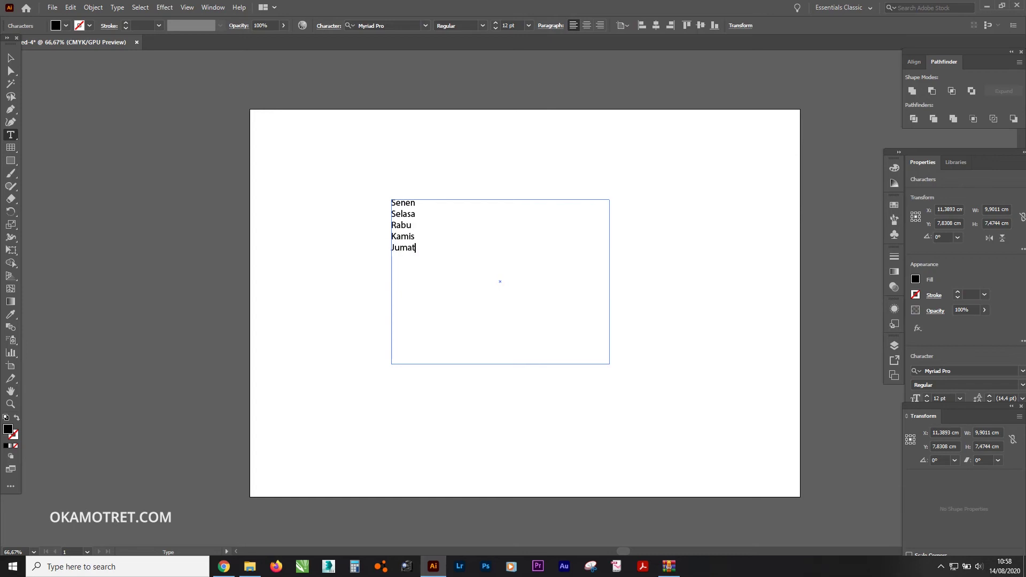
pyautogui.press('Return')
pyautogui.write('SAbt')
pyautogui.press('BackSpace')
pyautogui.press('BackSpace')
# - Move Minggu onto its own first line above Senen
pyautogui.press('BackSpace')
pyautogui.write('abtu ')
pyautogui.write('Ming')
pyautogui.write('gu')
pyautogui.hotkey('shift', 'Left')
pyautogui.hotkey('shift', 'Left')
pyautogui.hotkey('shift', 'Left')
pyautogui.hotkey('shift', 'Left')
pyautogui.hotkey('ctrl', 'c')
pyautogui.press('BackSpace')
pyautogui.press('BackSpace')
pyautogui.hotkey('ctrl', 'v')
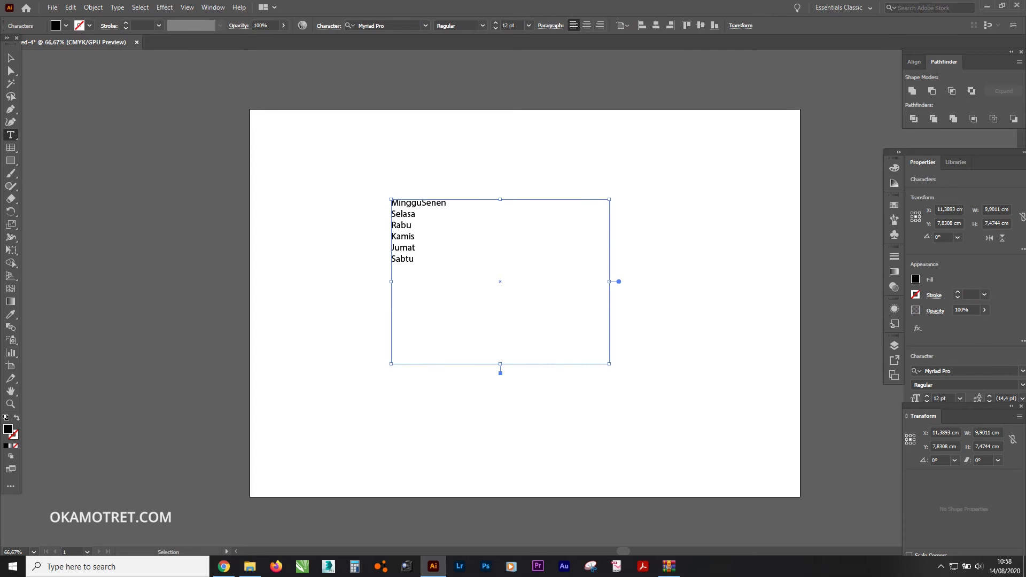
pyautogui.press('Return')
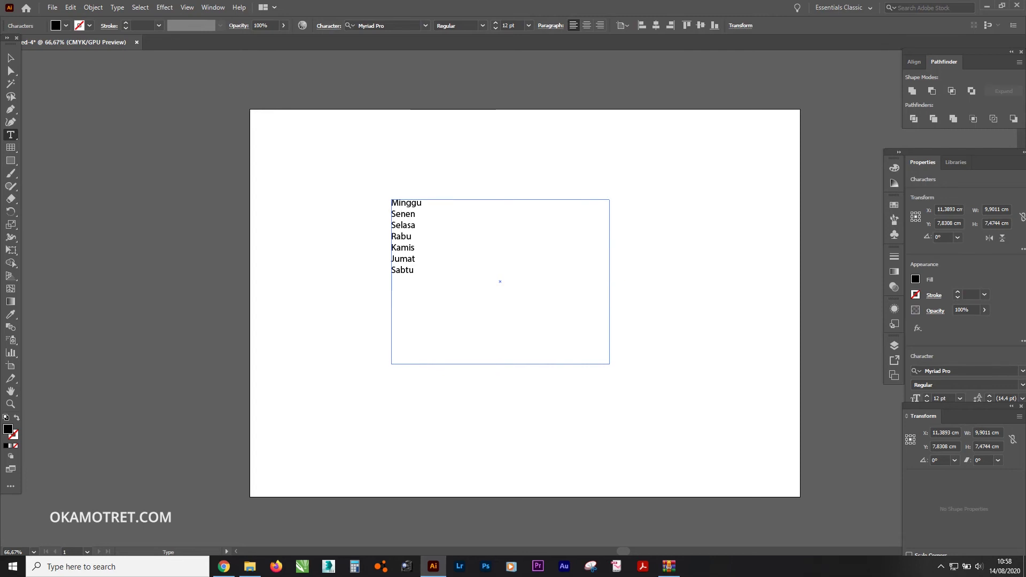
# - Select the day-name frame and centre-align its text
pyautogui.click(10, 57)
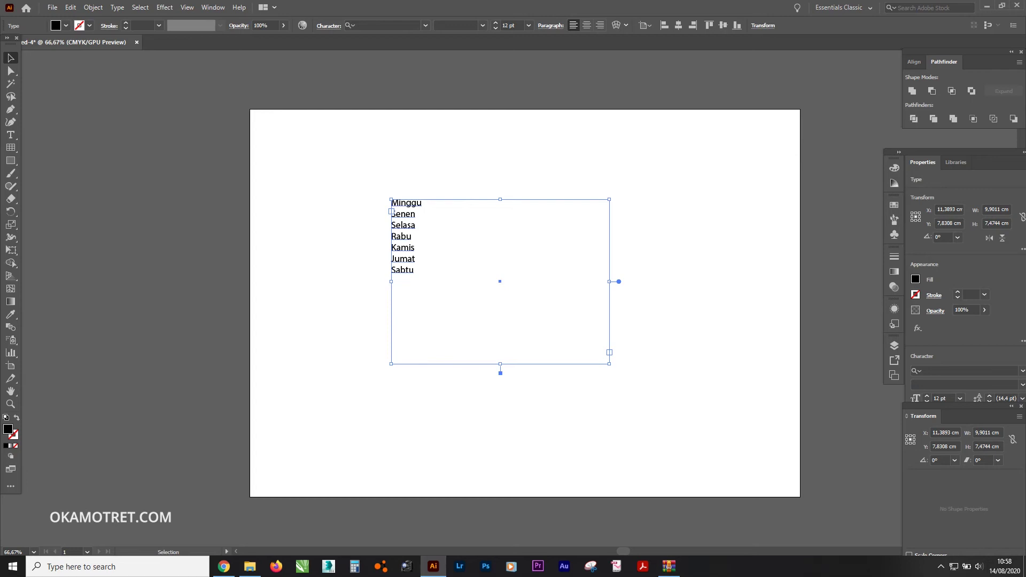
pyautogui.hotkey('ctrl', 'shift', 'c')
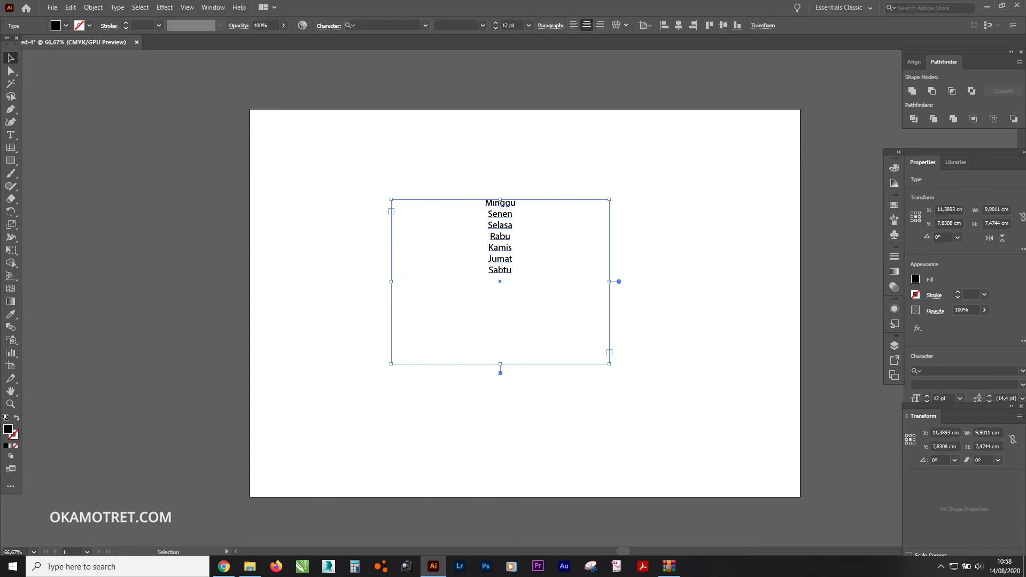
pyautogui.click(573, 25)
pyautogui.hotkey('ctrl', 'shift', 'c')
pyautogui.hotkey('ctrl', 'shift', 'a')
# - In Area Type Options, make the frame 10 × 10 cm with 0,25 cm inset and Preview on
pyautogui.click(118, 7)
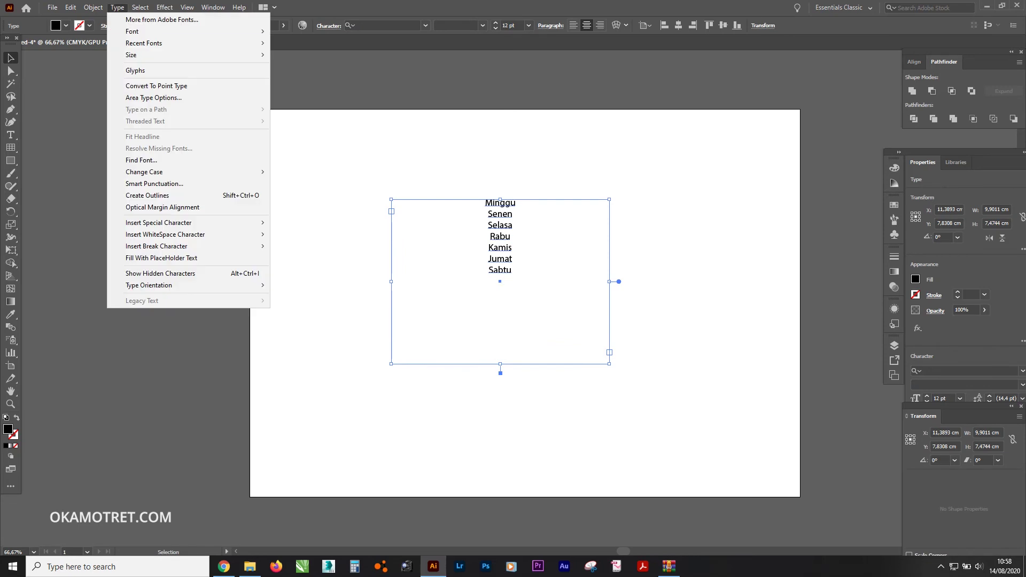
pyautogui.click(153, 98)
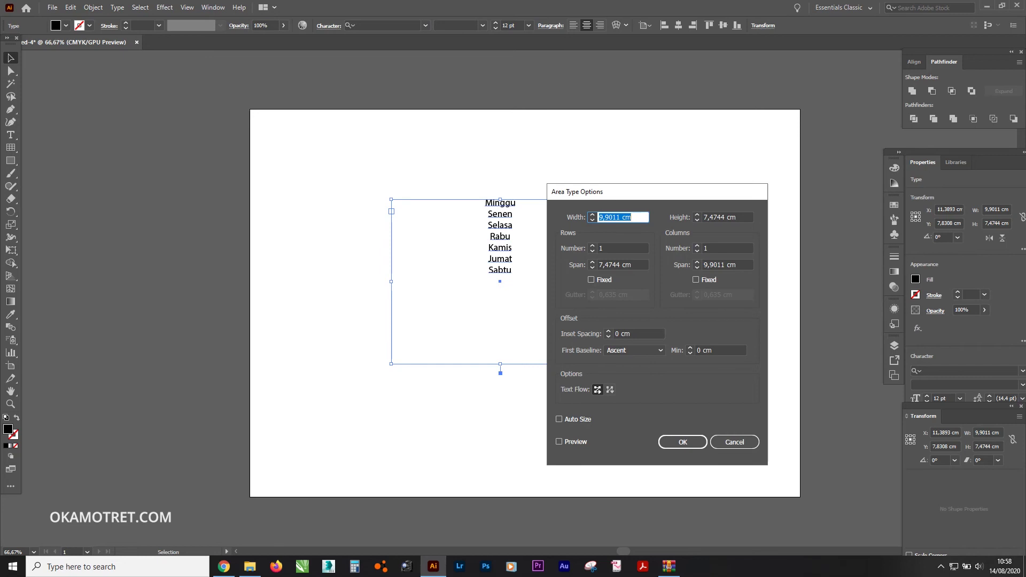
pyautogui.hotkey('shift', 'Left')
pyautogui.hotkey('shift', 'Left')
pyautogui.hotkey('shift', 'Left')
pyautogui.write('1')
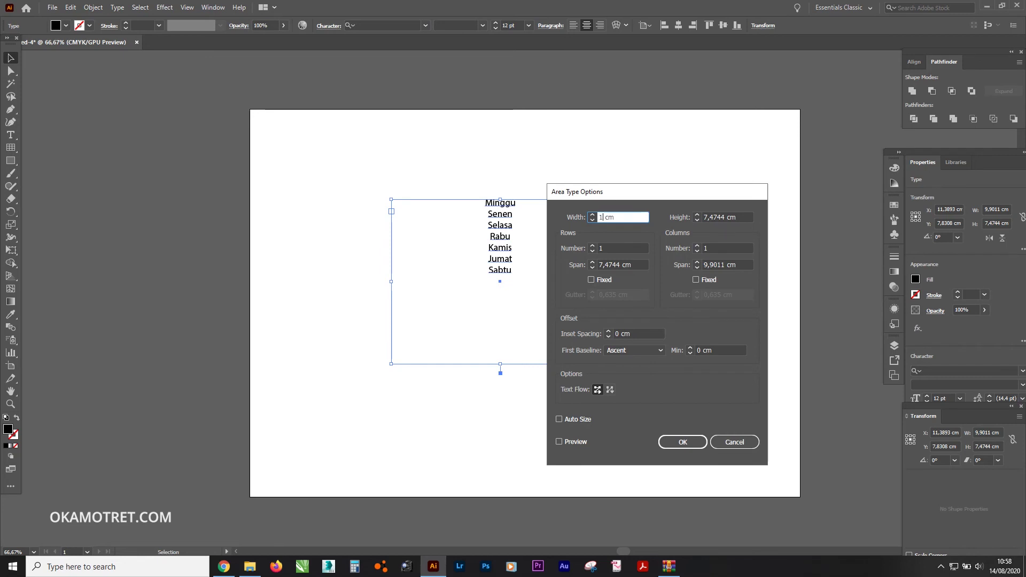
pyautogui.write('0')
pyautogui.press('Tab')
pyautogui.write('1')
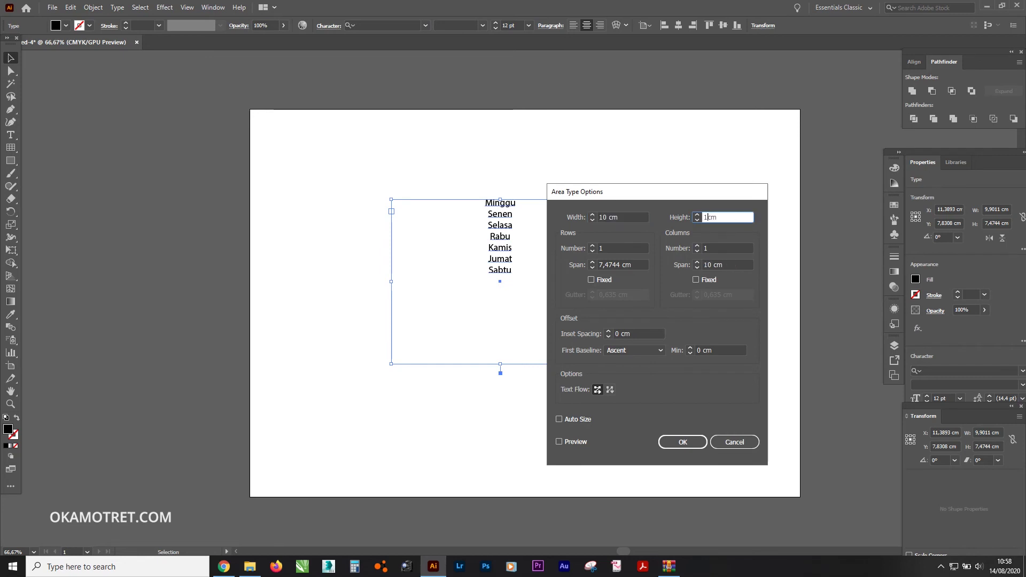
pyautogui.write('0')
pyautogui.press('Tab')
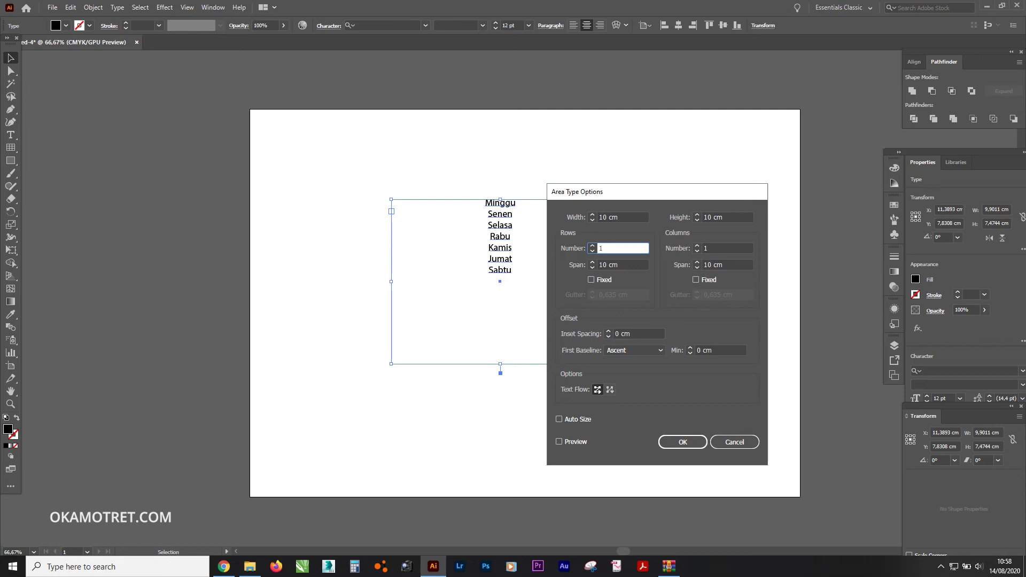
pyautogui.click(636, 334)
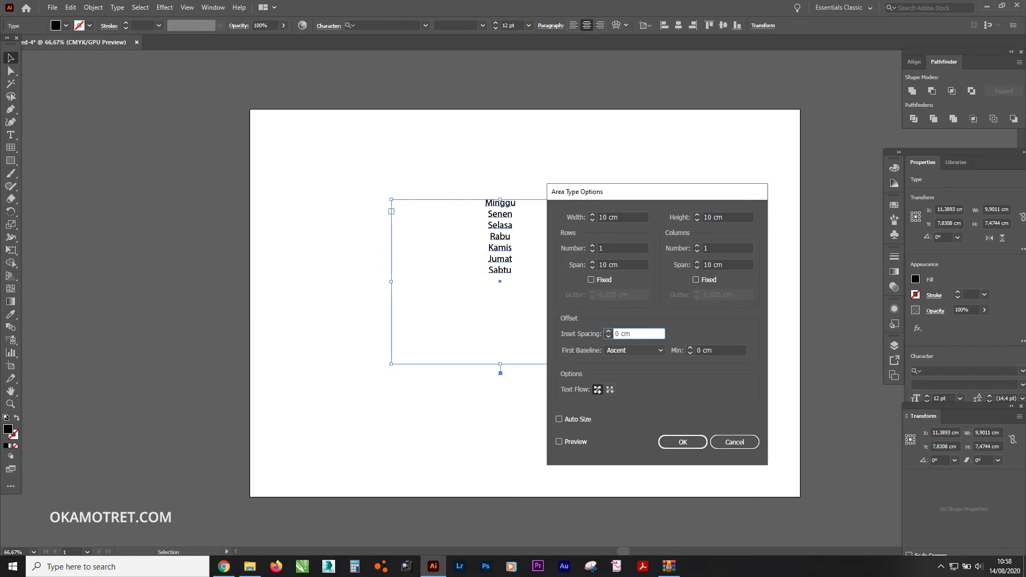
pyautogui.write('0,25')
pyautogui.click(558, 441)
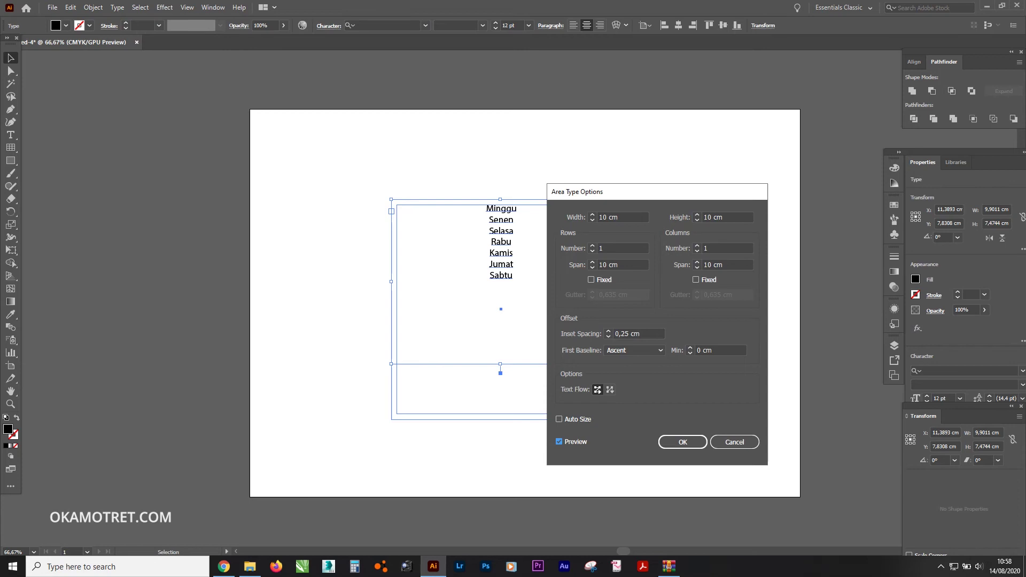
# - Set the area type grid to 7 rows and 7 columns
pyautogui.click(620, 248)
pyautogui.write('7')
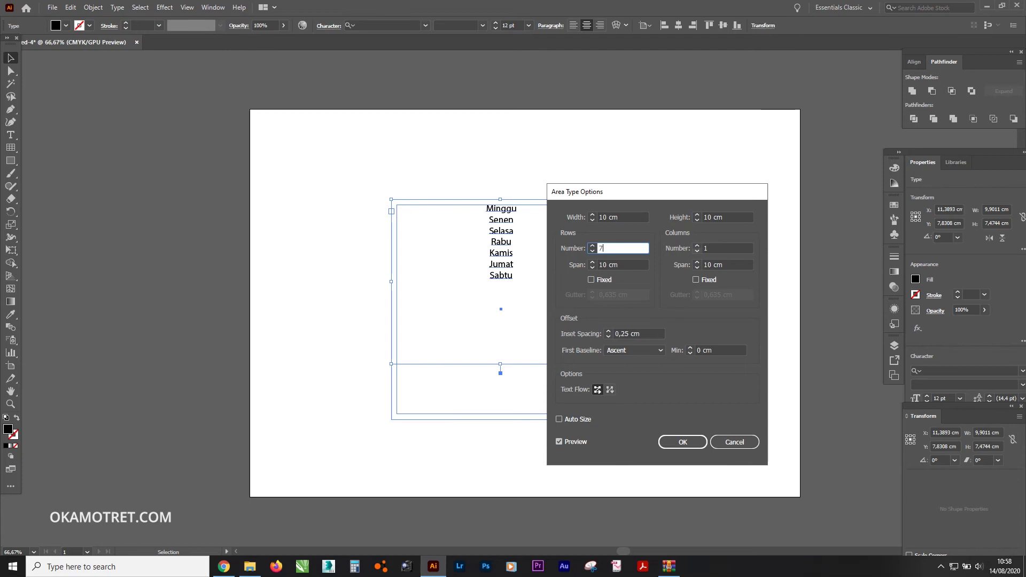
pyautogui.press('Tab')
pyautogui.write('7')
pyautogui.press('Tab')
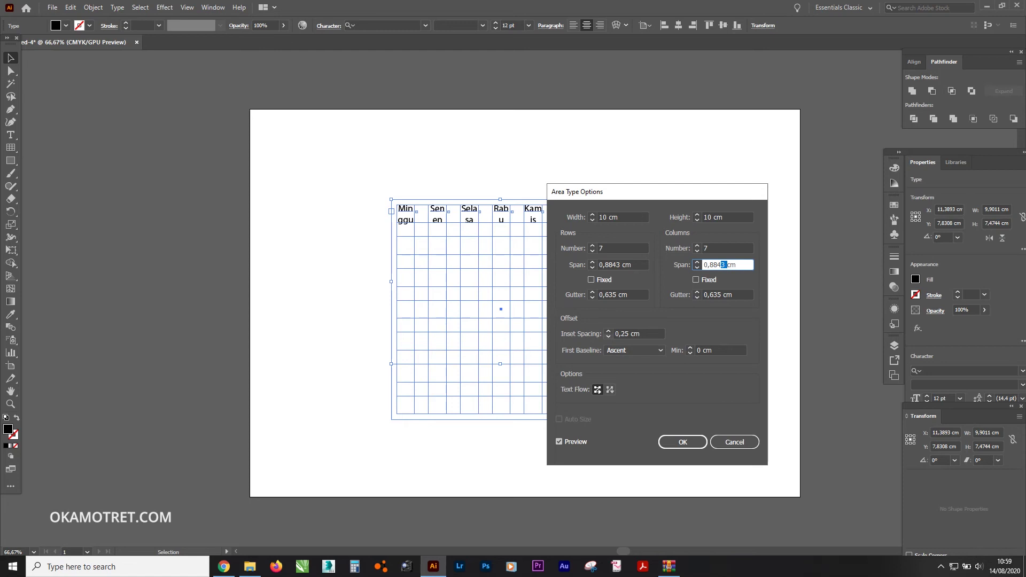
# - Set the inset spacing to 0,5 cm and the row span to 1 cm
pyautogui.click(638, 333)
pyautogui.write('0,5')
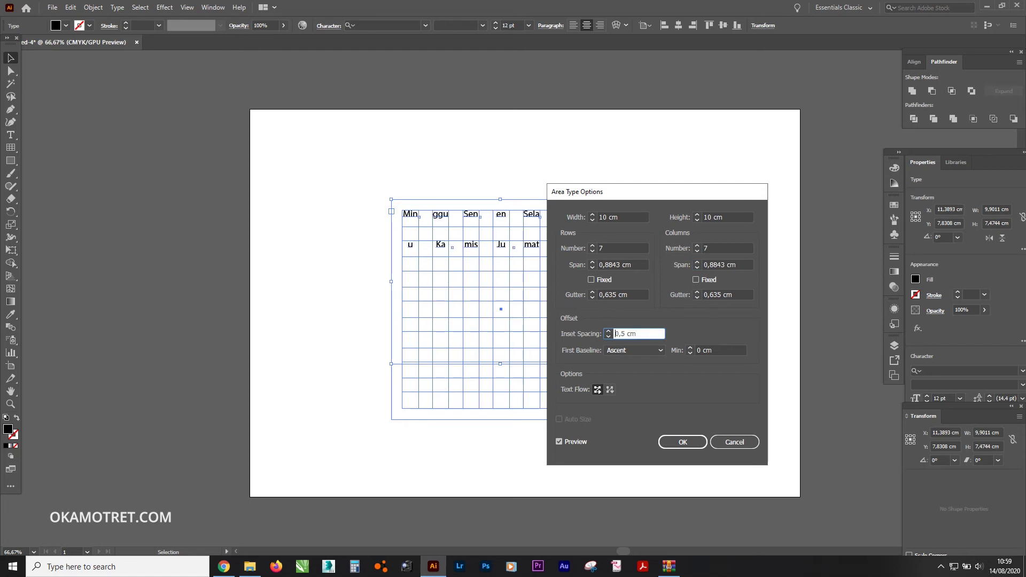
pyautogui.click(622, 265)
pyautogui.write('1')
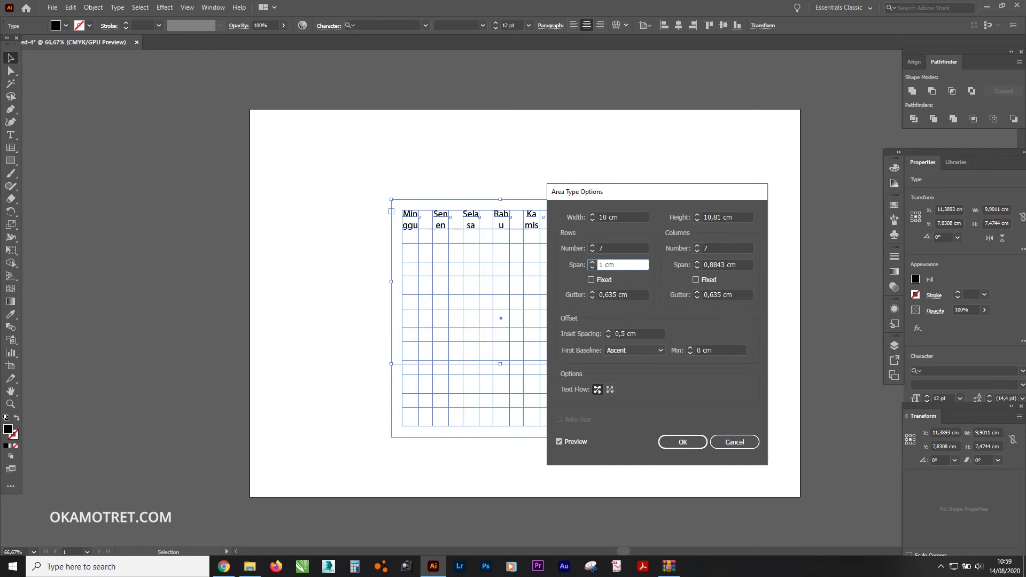
pyautogui.press('Up')
pyautogui.press('Down')
pyautogui.press('Tab')
# - Adjust the column span and shorten the row span to 0,75 cm
pyautogui.press('Up')
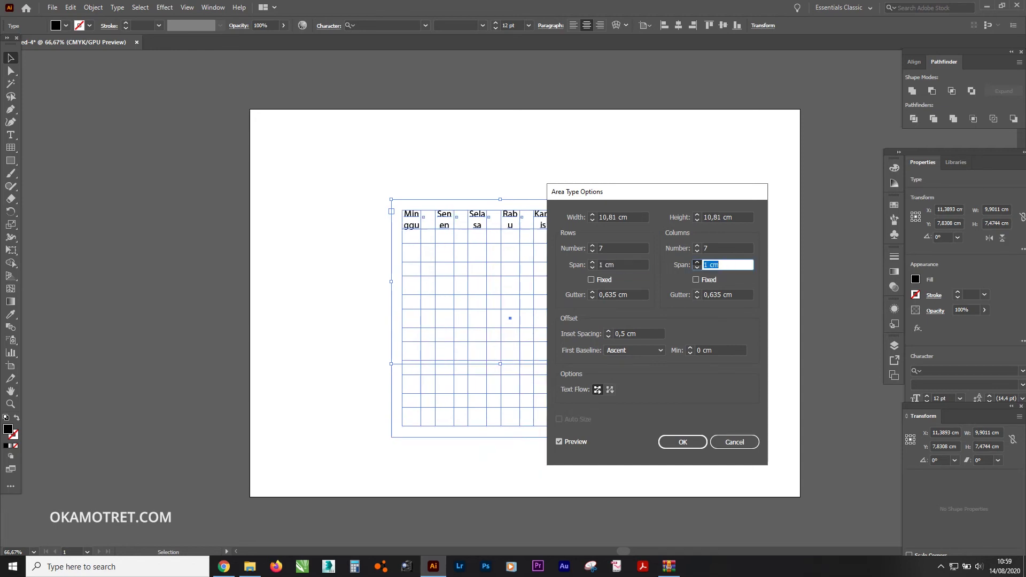
pyautogui.press('Up')
pyautogui.press('Up')
pyautogui.press('Up')
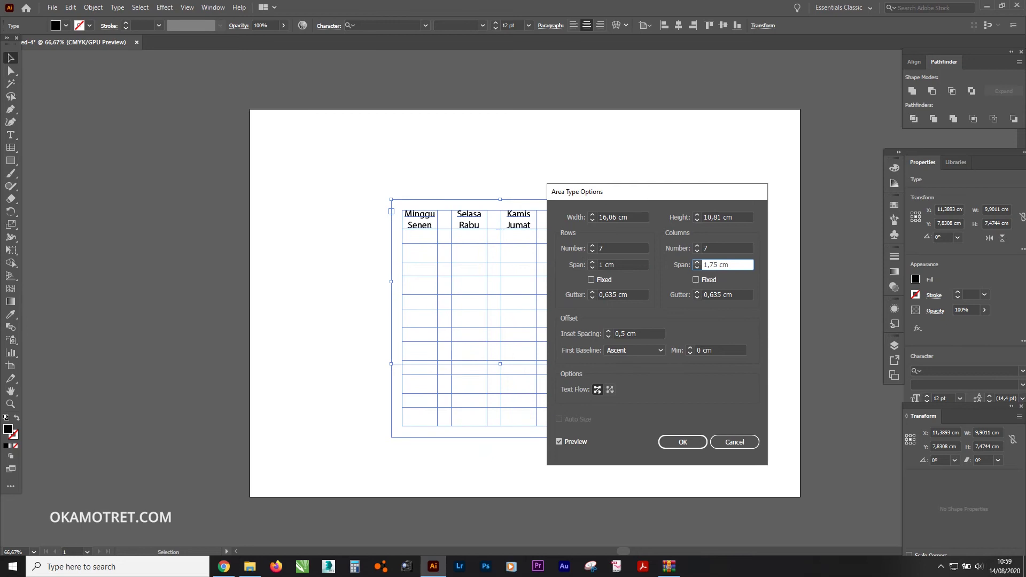
pyautogui.press('Up')
pyautogui.press('Up')
pyautogui.press('Up')
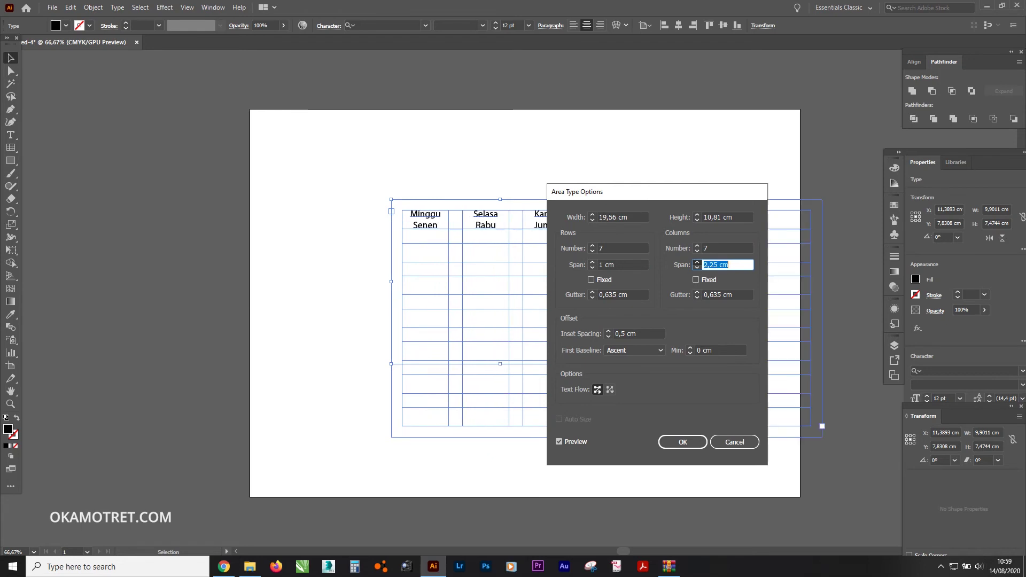
pyautogui.press('Down')
pyautogui.press('Down')
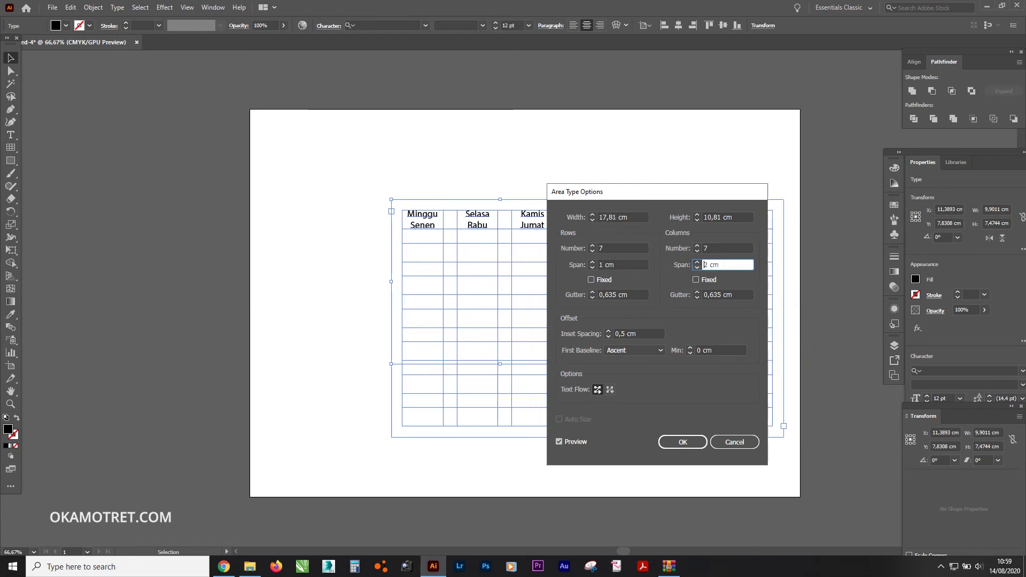
pyautogui.press('Down')
pyautogui.hotkey('shift', 'Tab')
pyautogui.hotkey('shift', 'Tab')
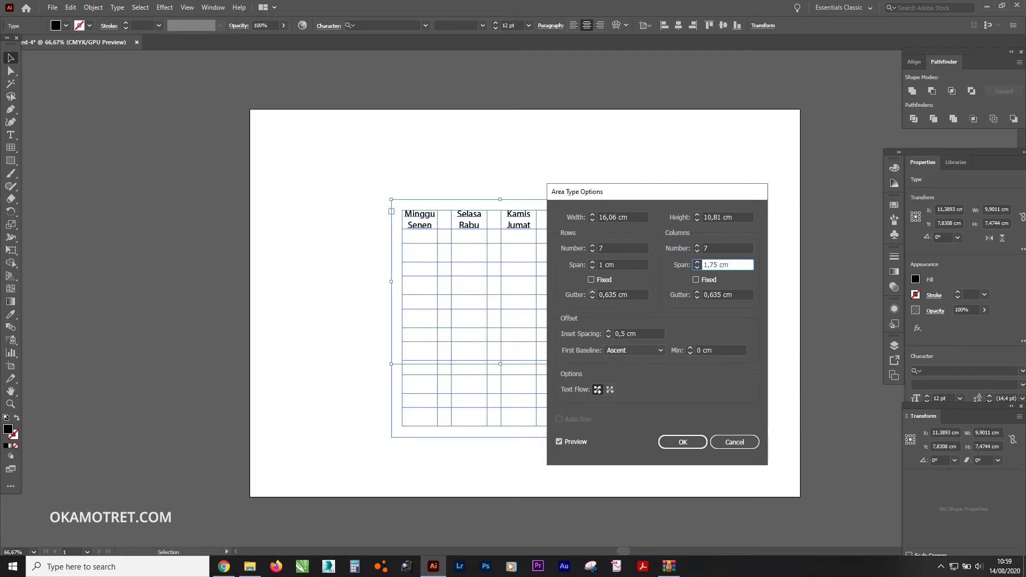
pyautogui.hotkey('shift', 'Tab')
pyautogui.hotkey('shift', 'Tab')
pyautogui.press('Down')
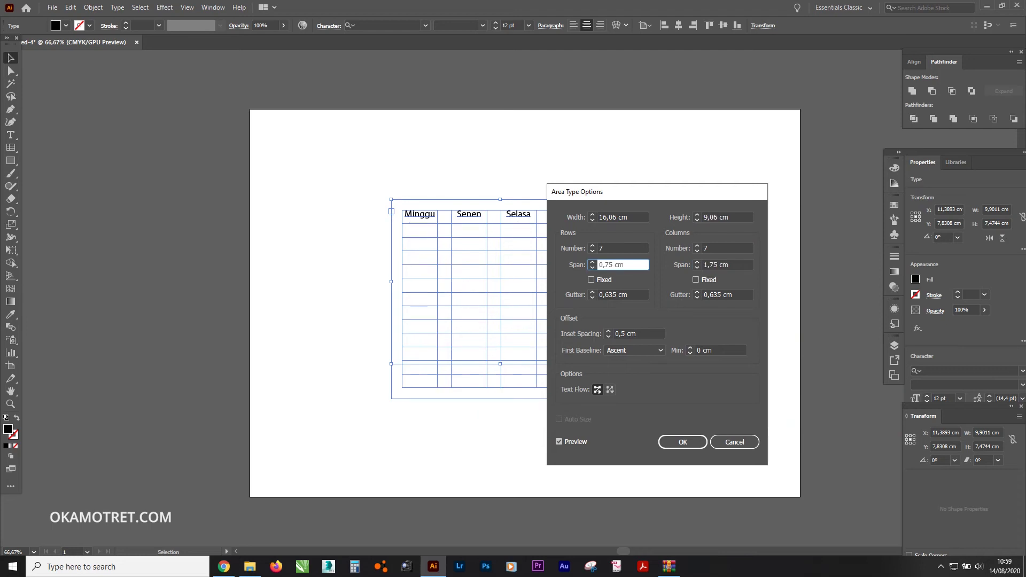
# - Set both the row and column gutters to 0,5 cm
pyautogui.press('Tab')
pyautogui.press('Tab')
pyautogui.write('0,75')
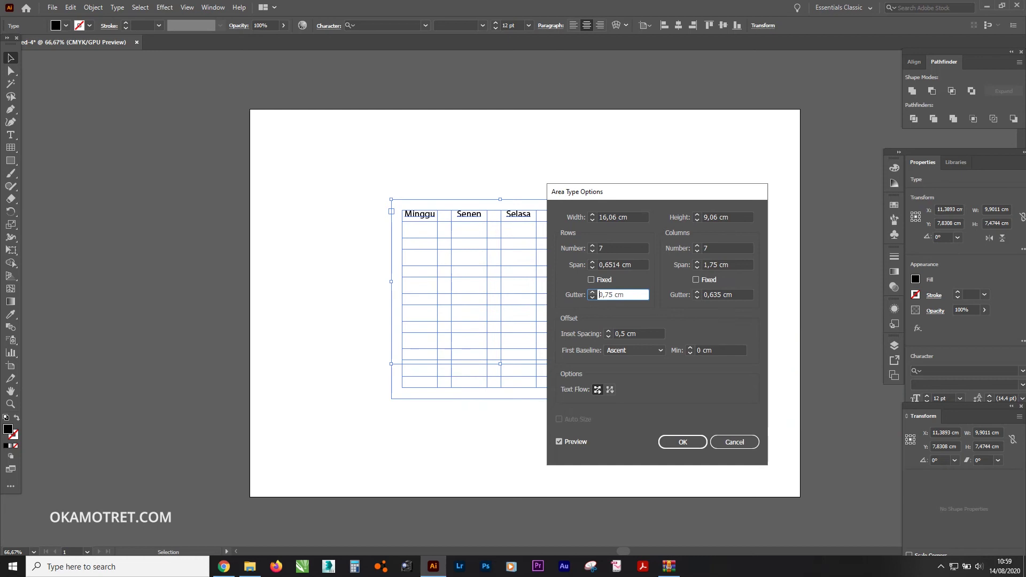
pyautogui.press('Down')
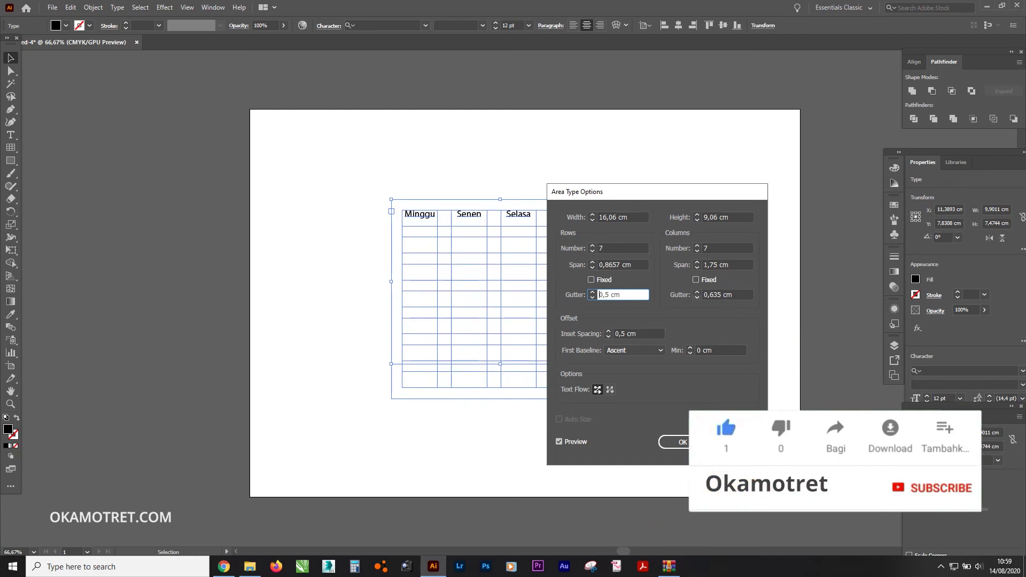
pyautogui.press('Tab')
pyautogui.press('Tab')
pyautogui.press('Tab')
pyautogui.write('0,75')
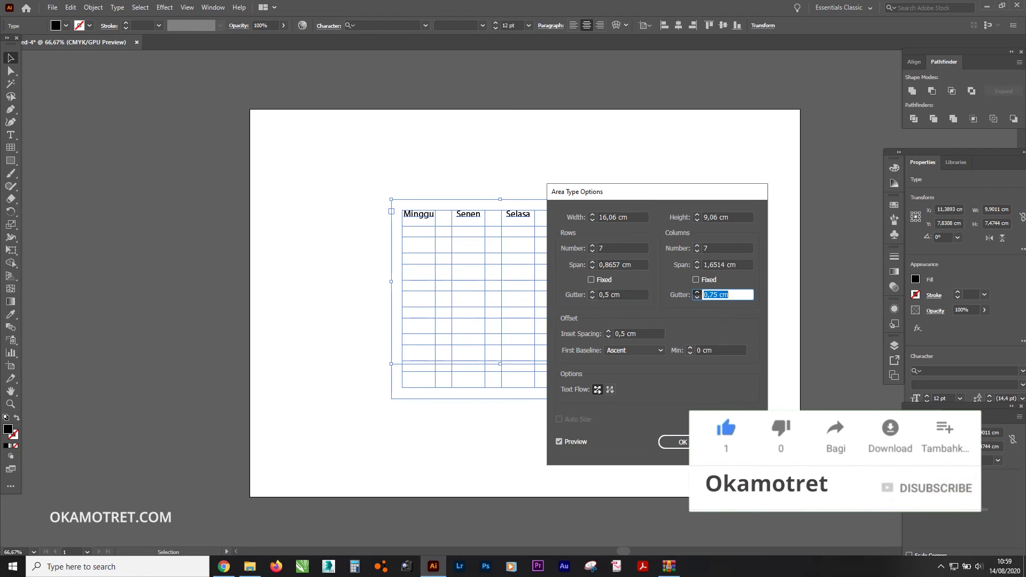
pyautogui.press('Down')
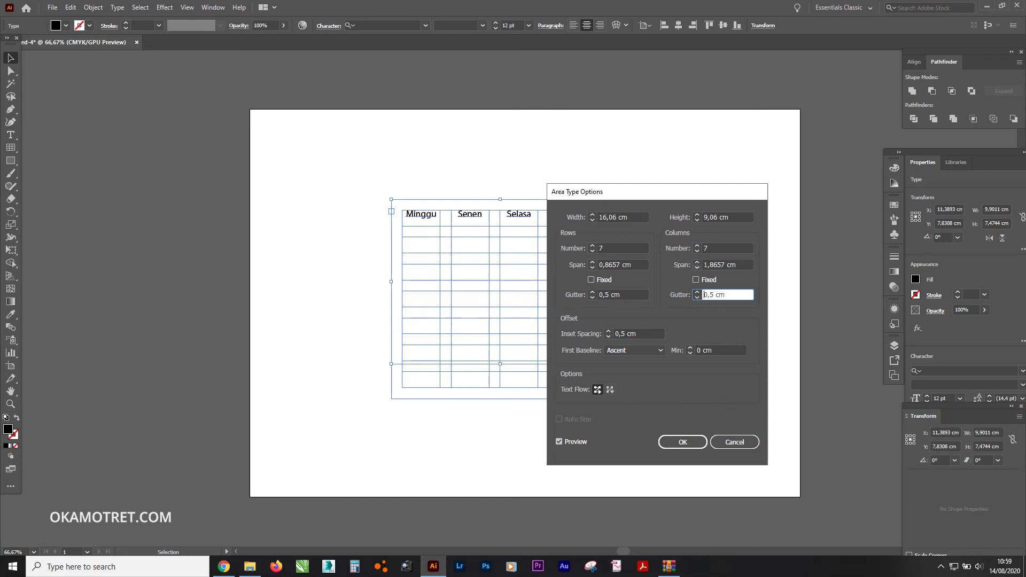
# - Re-enter the row span and set the column span to 2 cm
pyautogui.hotkey('shift', 'Tab')
pyautogui.write('1,75')
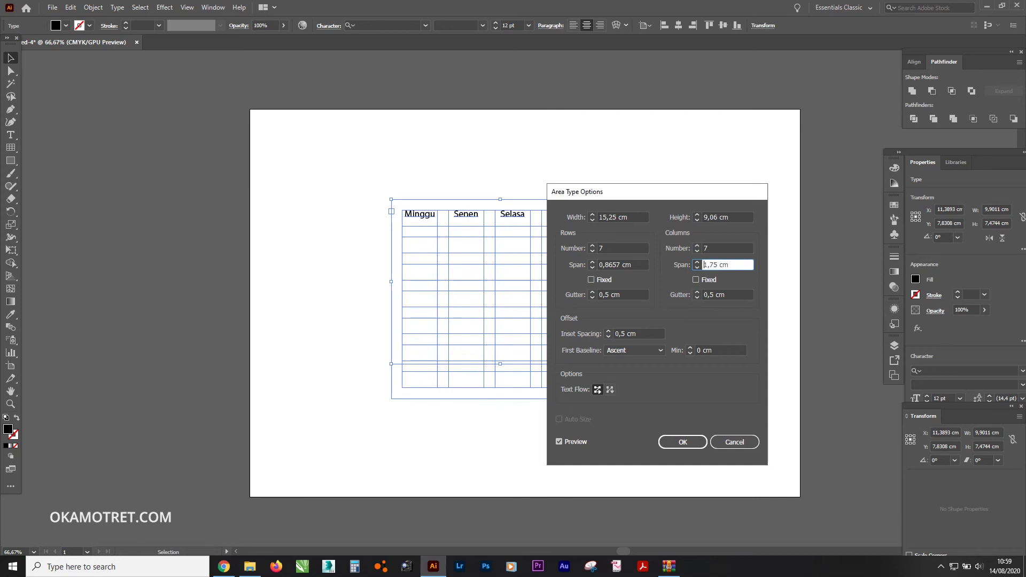
pyautogui.hotkey('shift', 'Tab')
pyautogui.hotkey('shift', 'Tab')
pyautogui.hotkey('shift', 'Tab')
pyautogui.write('0,75')
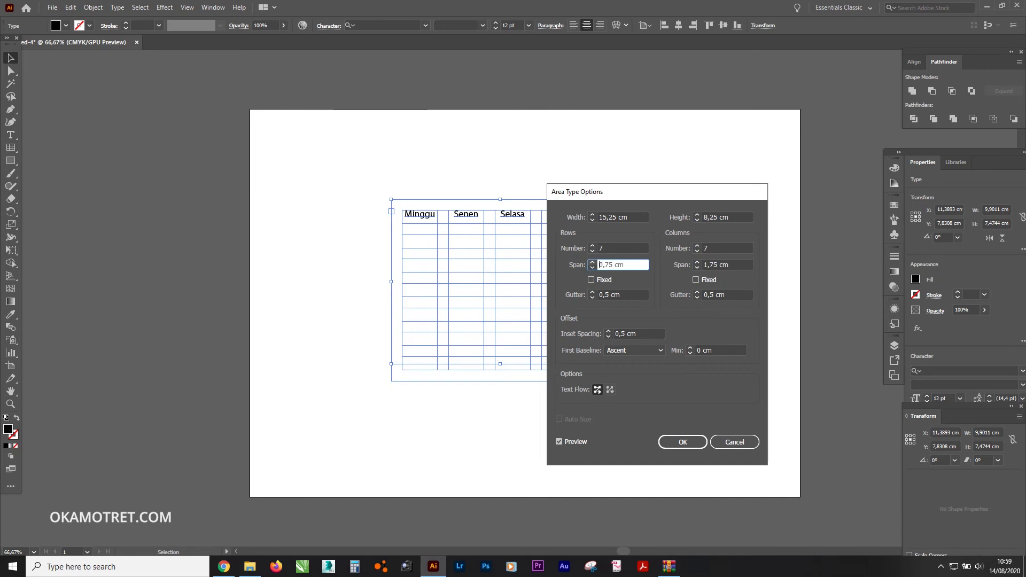
pyautogui.write('1')
pyautogui.write('1,25')
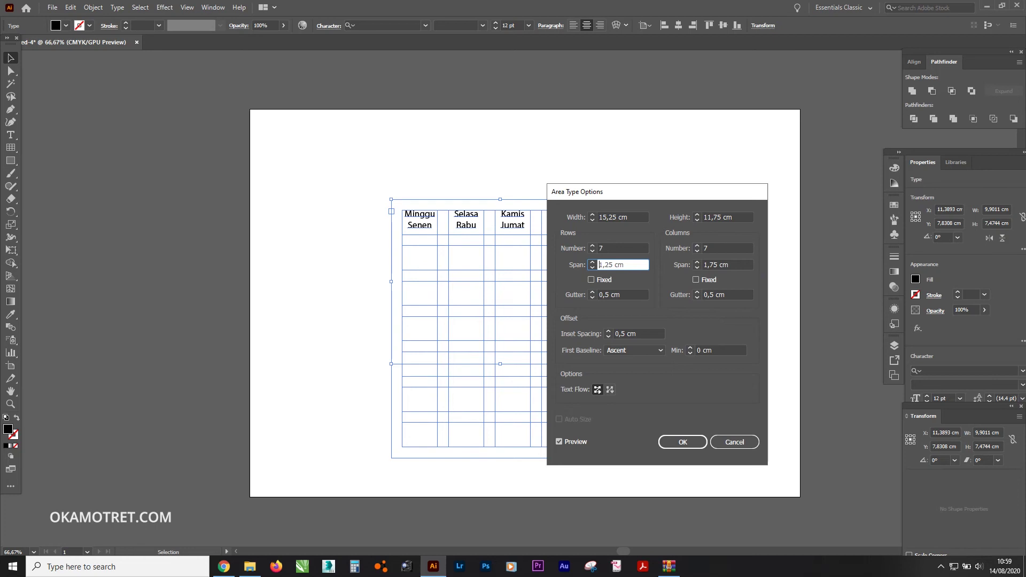
pyautogui.click(710, 265)
pyautogui.write('2,5')
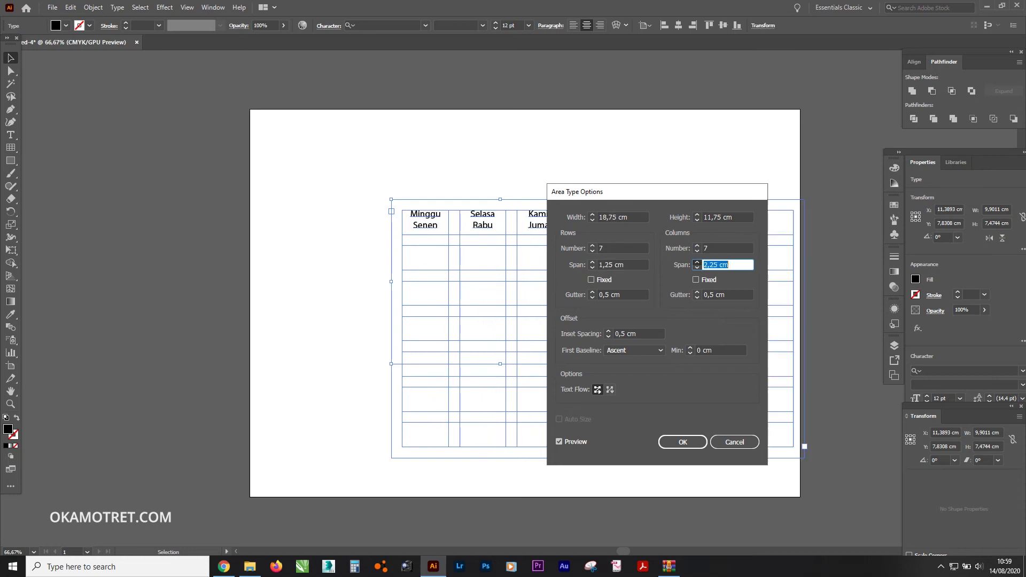
pyautogui.doubleClick(710, 265)
pyautogui.write('2')
# - Settle the column gutter at 0,5 cm, row span at 1 cm and inset at 0,75 cm
pyautogui.press('Tab')
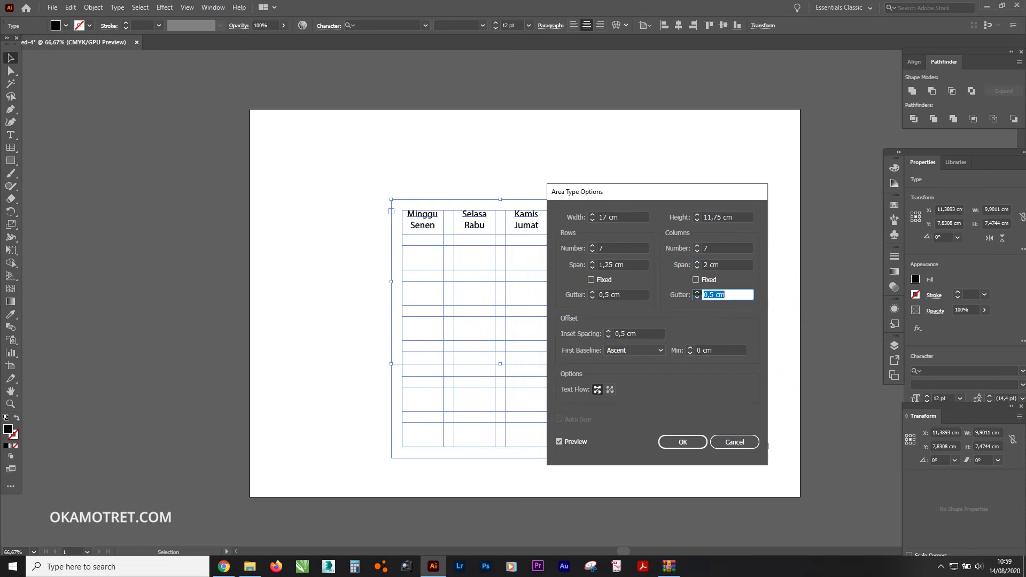
pyautogui.write('0,75')
pyautogui.press('Down')
pyautogui.press('Down')
pyautogui.click(696, 298)
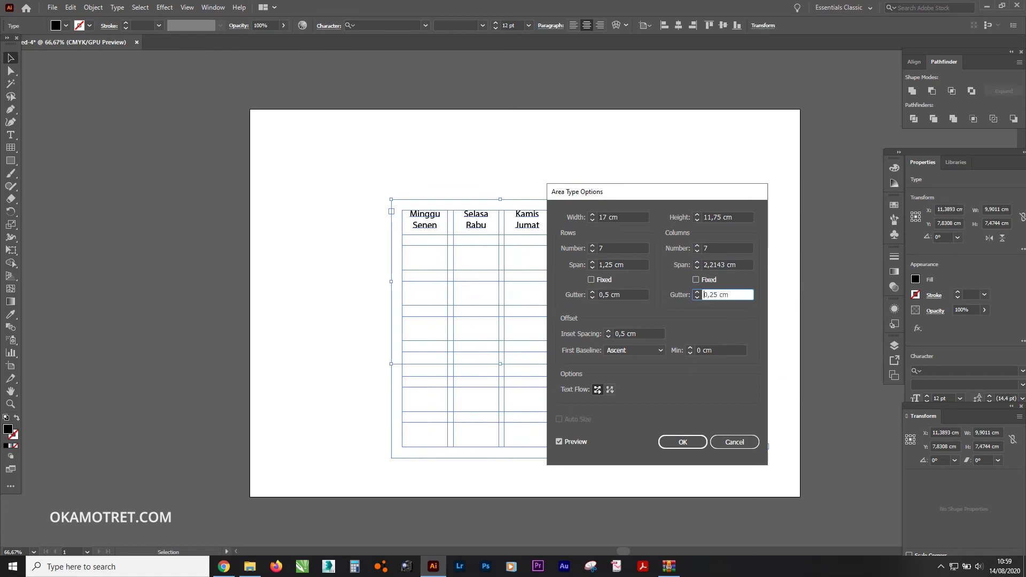
pyautogui.click(696, 292)
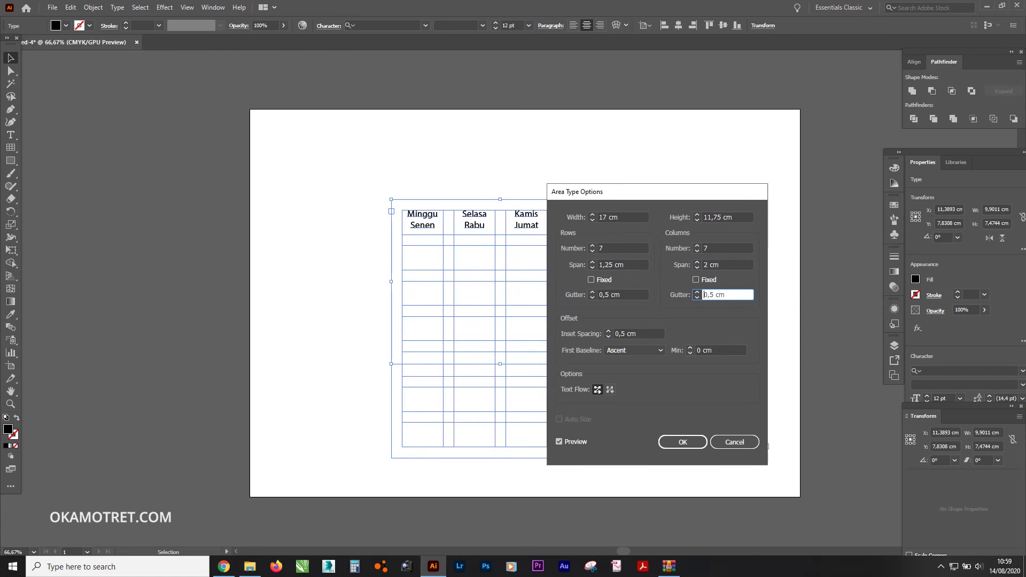
pyautogui.click(592, 263)
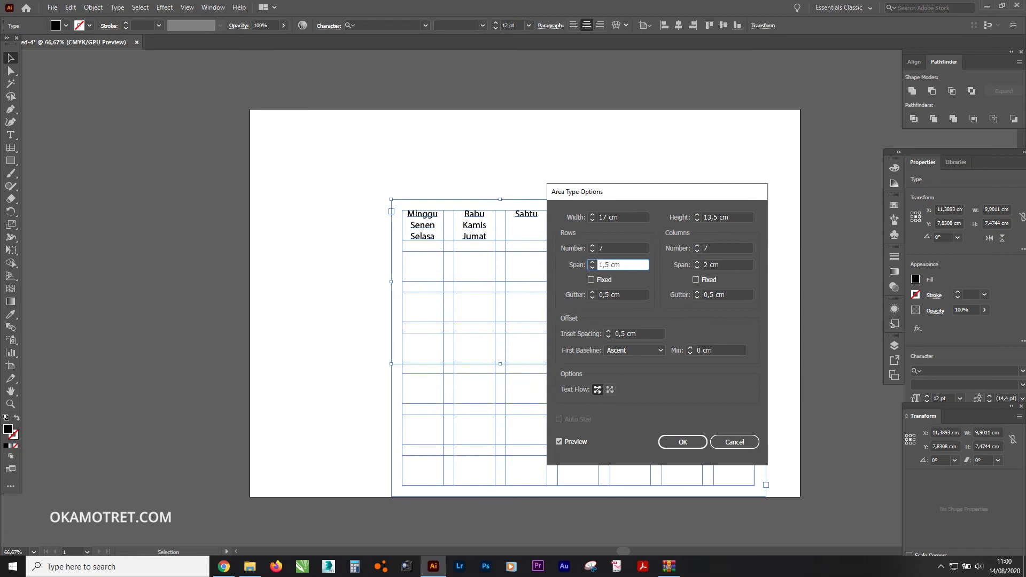
pyautogui.click(592, 267)
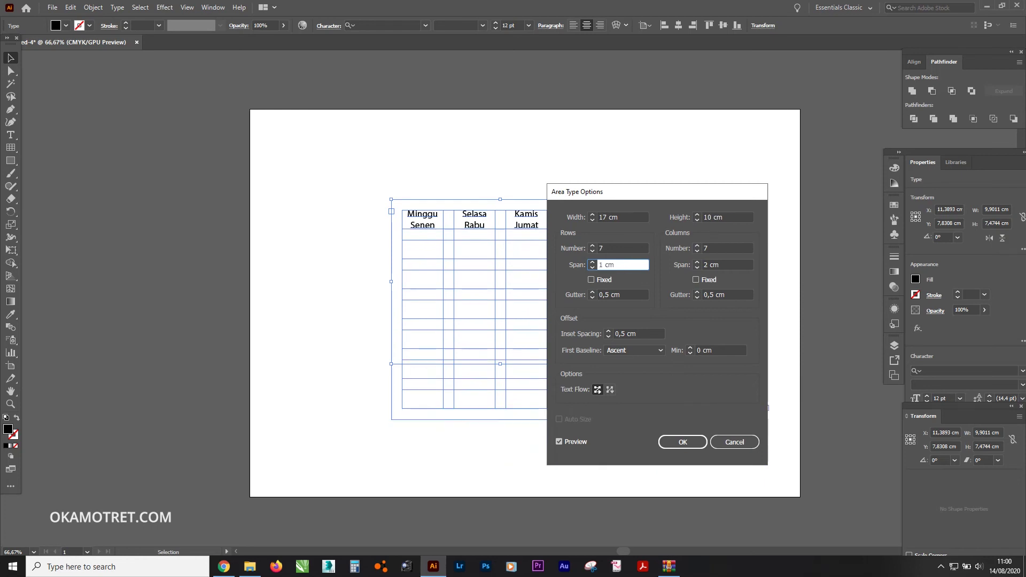
pyautogui.click(607, 330)
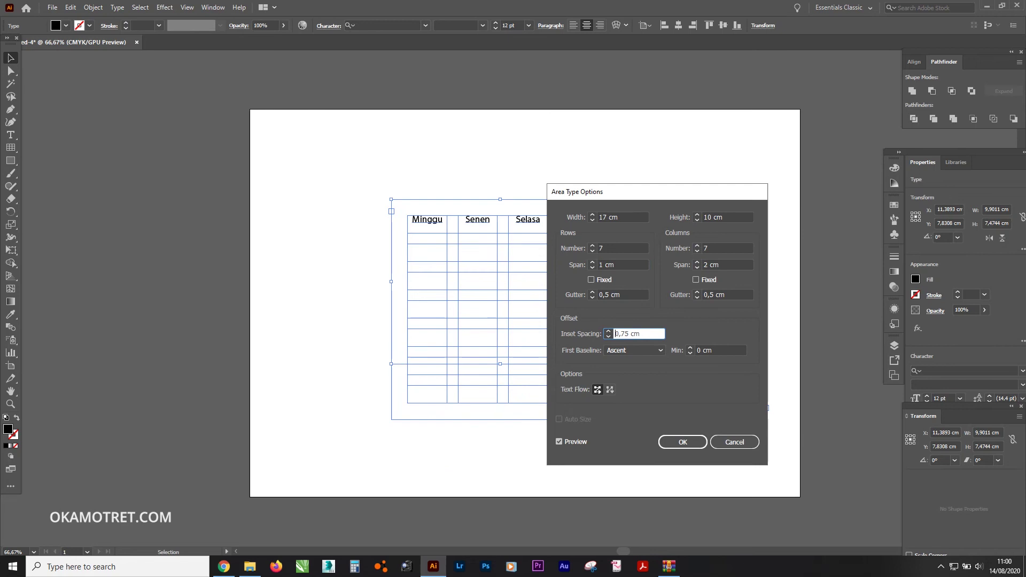
# - Apply the grid settings and nudge the weekday grid up and left
pyautogui.moveTo(634, 190)
pyautogui.mouseDown()
pyautogui.moveTo(786, 310)
pyautogui.moveTo(570, 200)
pyautogui.mouseUp()
pyautogui.click(617, 453)
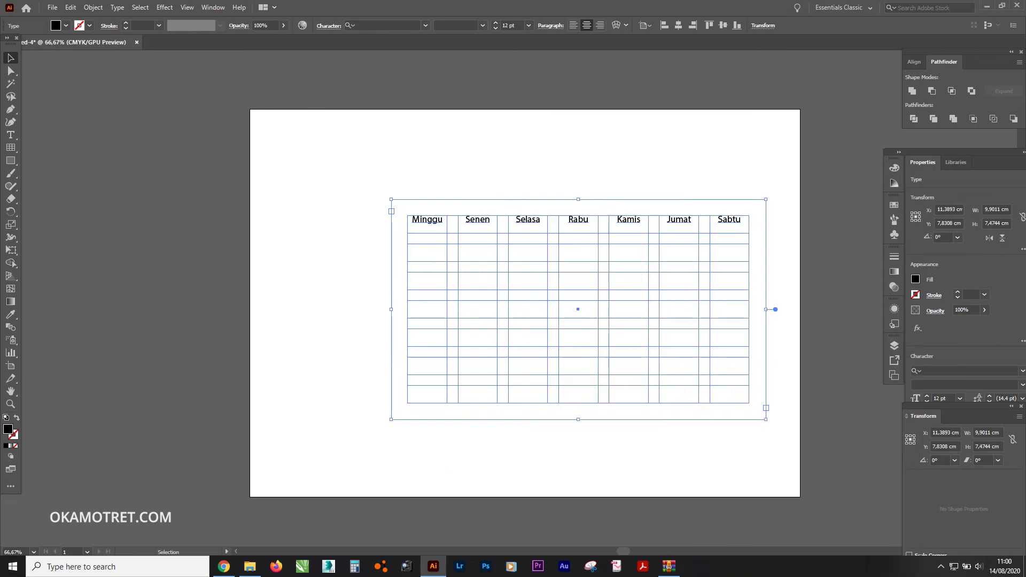
pyautogui.moveTo(644, 221); pyautogui.dragTo(628, 198)
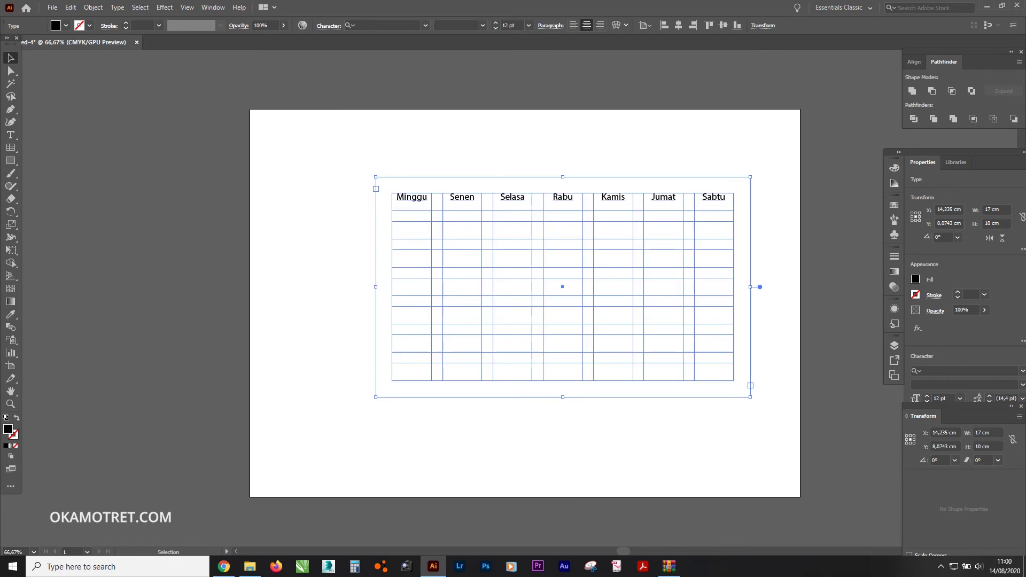
# - Align the weekday grid horizontally to the artboard and zoom the view to 100%
pyautogui.click(678, 25)
pyautogui.hotkey('ctrl', 'shift', 'a')
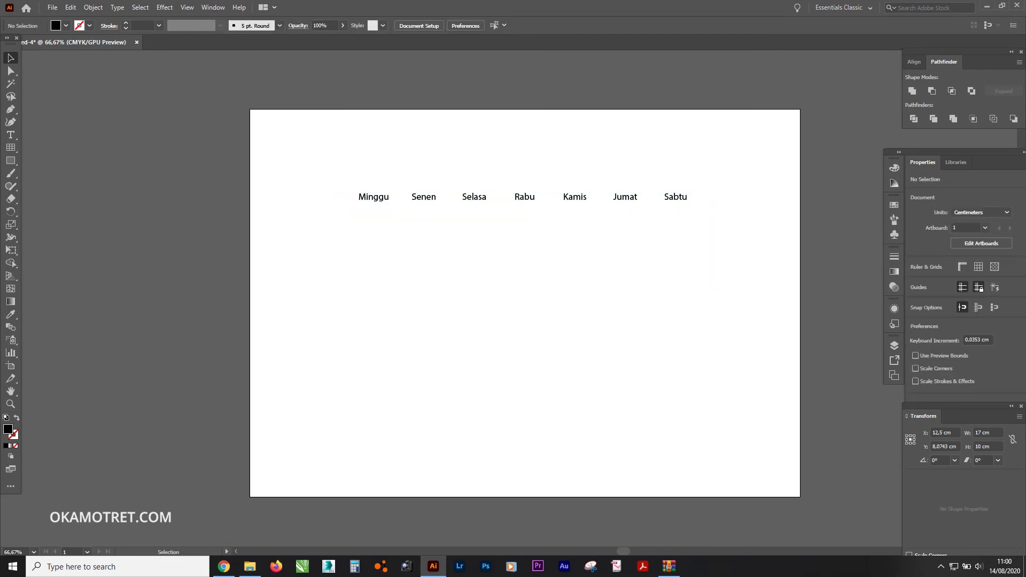
pyautogui.hotkey('ctrl', 'a')
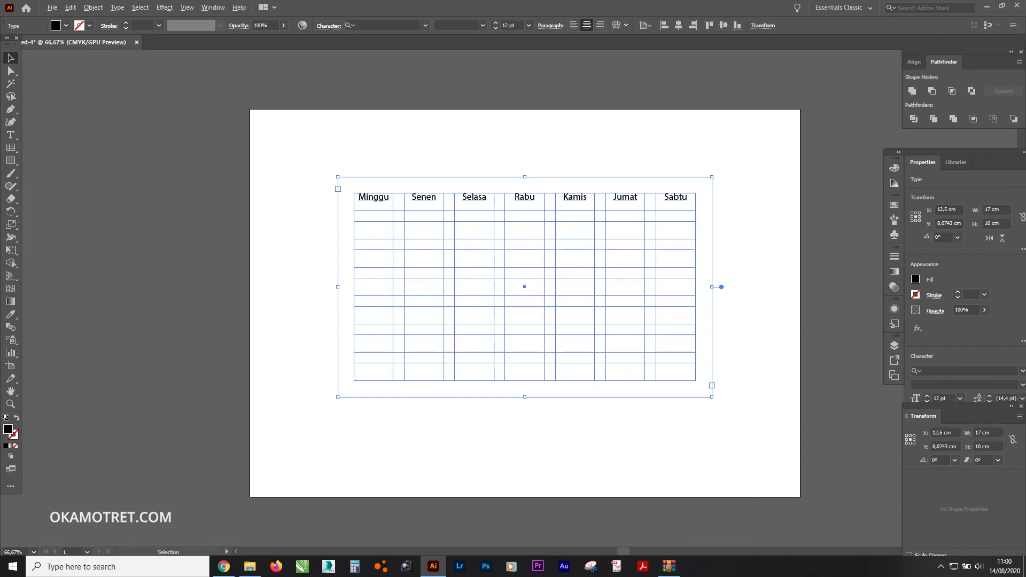
pyautogui.hotkey('ctrl', '1')
pyautogui.press('t')
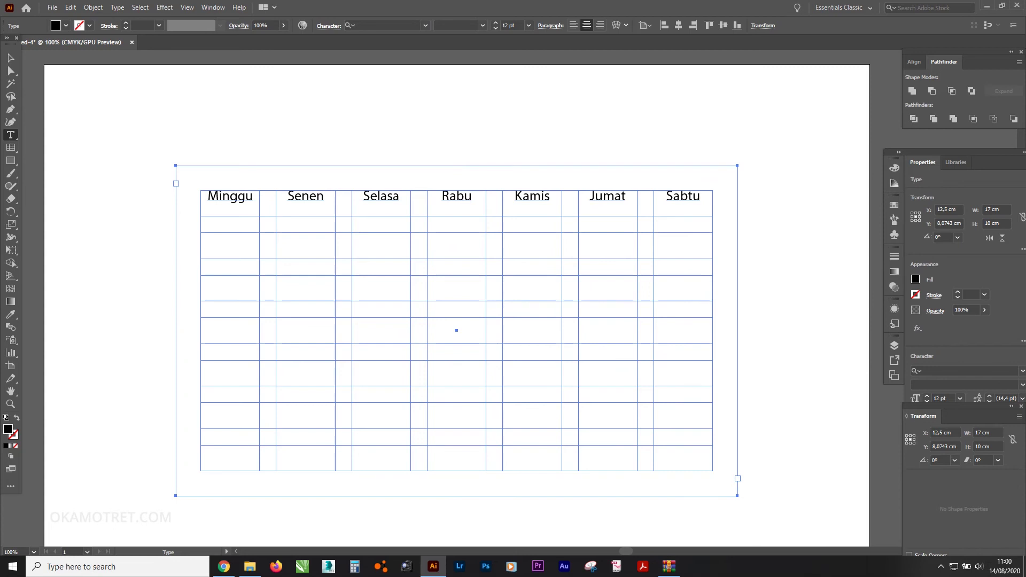
# - Check January 2021 in the Windows calendar, then reopen and close Area Type Options
pyautogui.click(1005, 567)
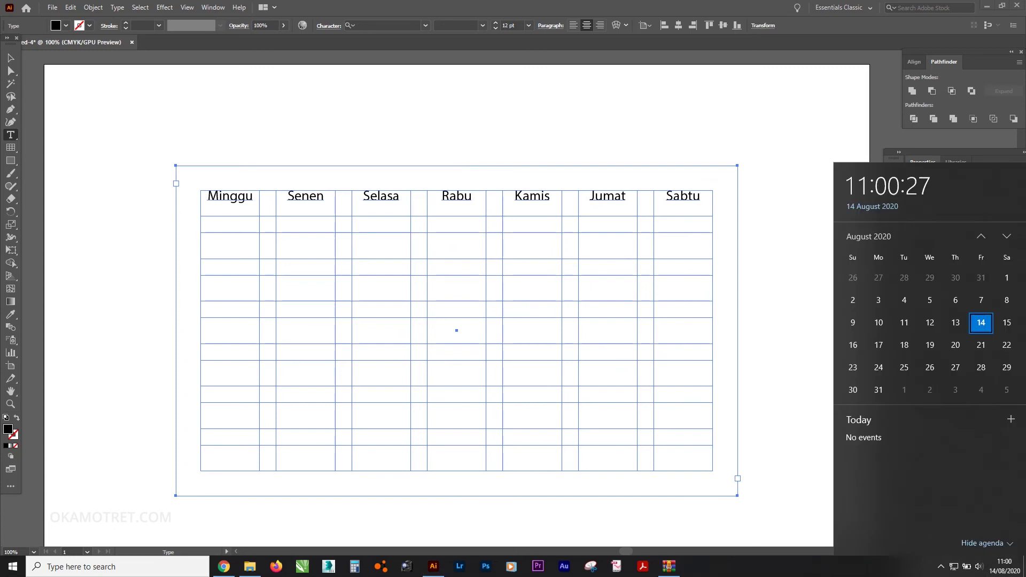
pyautogui.click(1006, 237)
pyautogui.click(1006, 236)
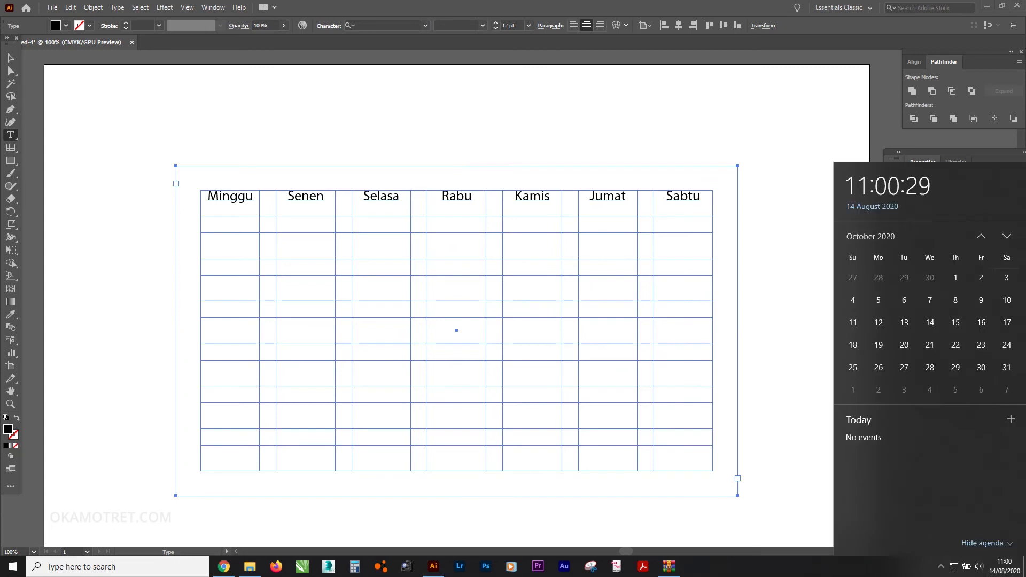
pyautogui.click(1005, 237)
pyautogui.click(1006, 236)
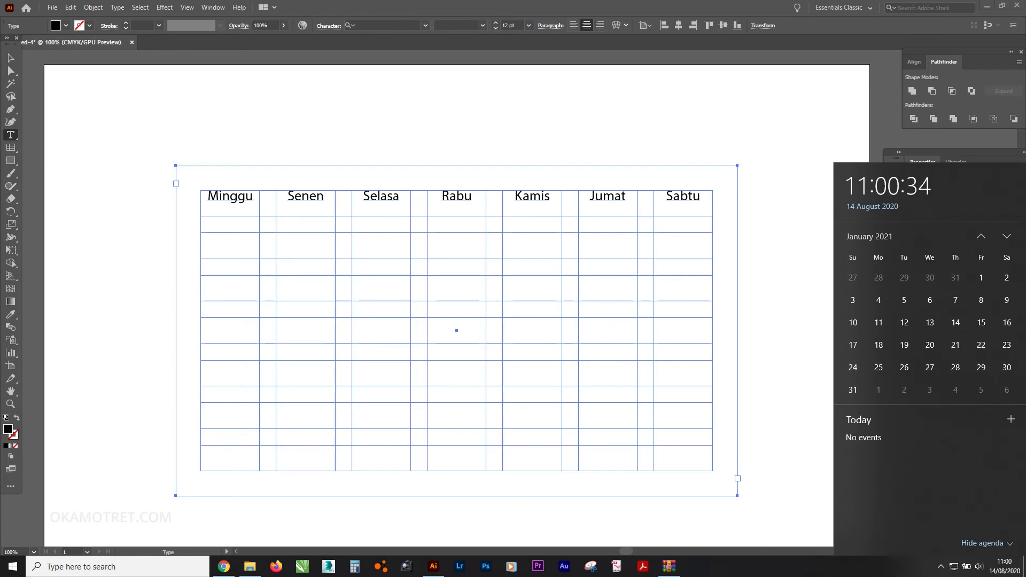
pyautogui.press('Escape')
pyautogui.doubleClick(10, 134)
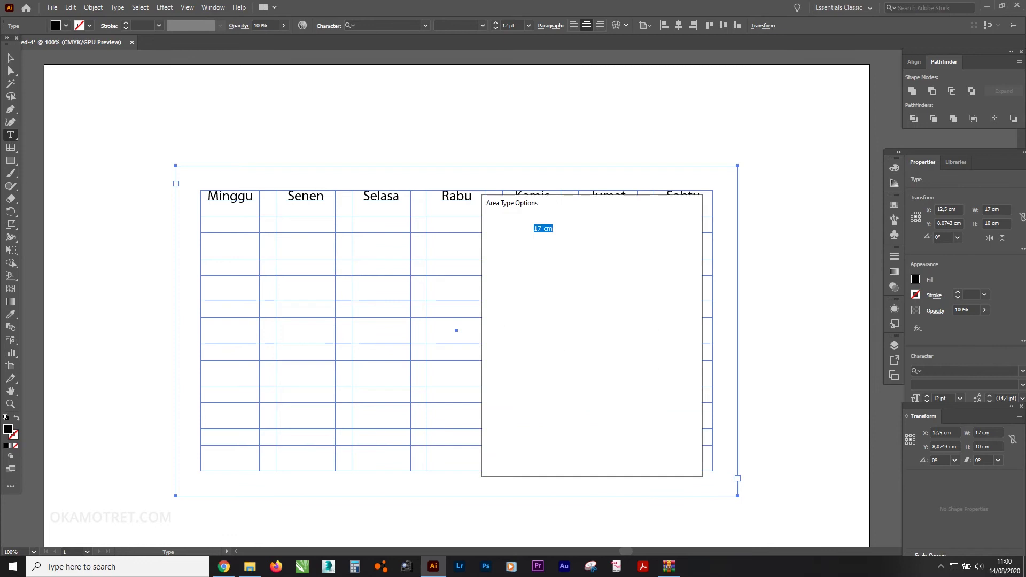
pyautogui.press('Return')
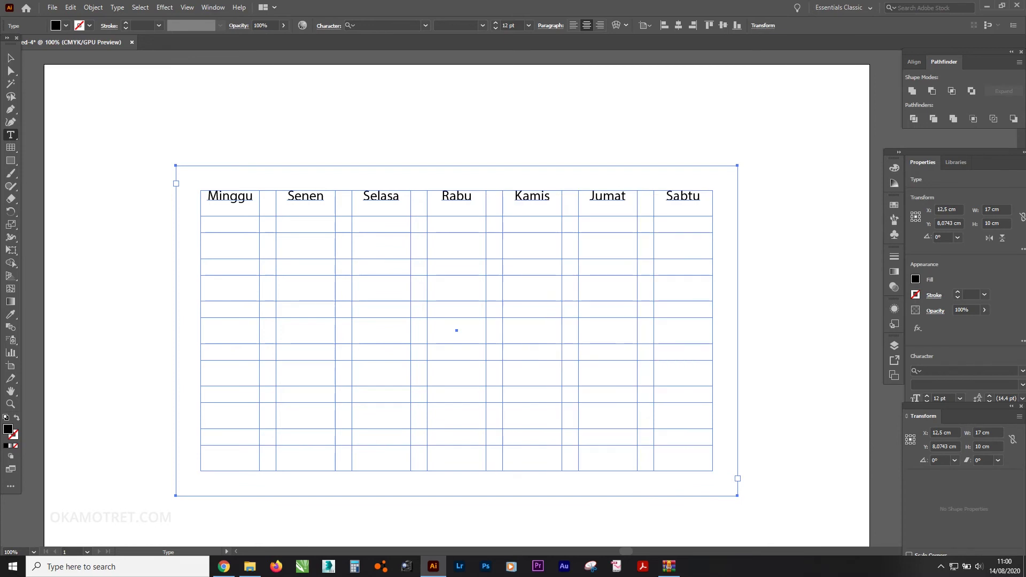
# - Start the grid at Jumat and type dates 1 to 14, leaving out 11
pyautogui.click(10, 57)
pyautogui.press('t')
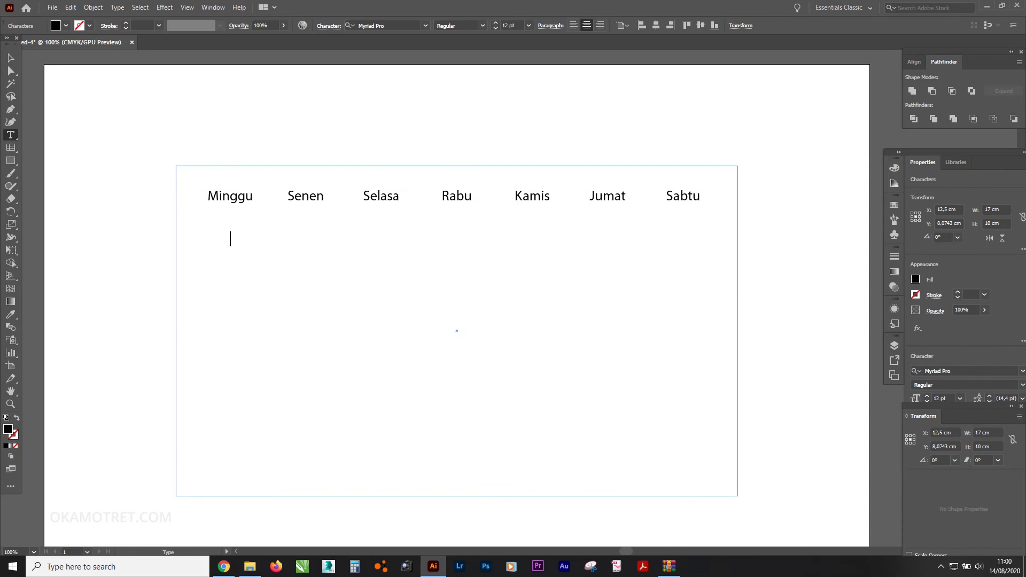
pyautogui.press('KP_Enter')
pyautogui.press('KP_Enter')
pyautogui.press('KP_Enter')
pyautogui.press('KP_Enter')
pyautogui.press('KP_Enter')
pyautogui.write('1')
pyautogui.press('Tab')
pyautogui.write('2 3\t4\t')
pyautogui.write('5\t6\t7\t8')
pyautogui.press('Tab')
pyautogui.write('9 ')
pyautogui.write('10\t12\t')
pyautogui.write('13\t14')
# - Fill in dates 15 through 24 across the next week rows
pyautogui.press('Tab')
pyautogui.write('15')
pyautogui.press('Tab')
pyautogui.write('16')
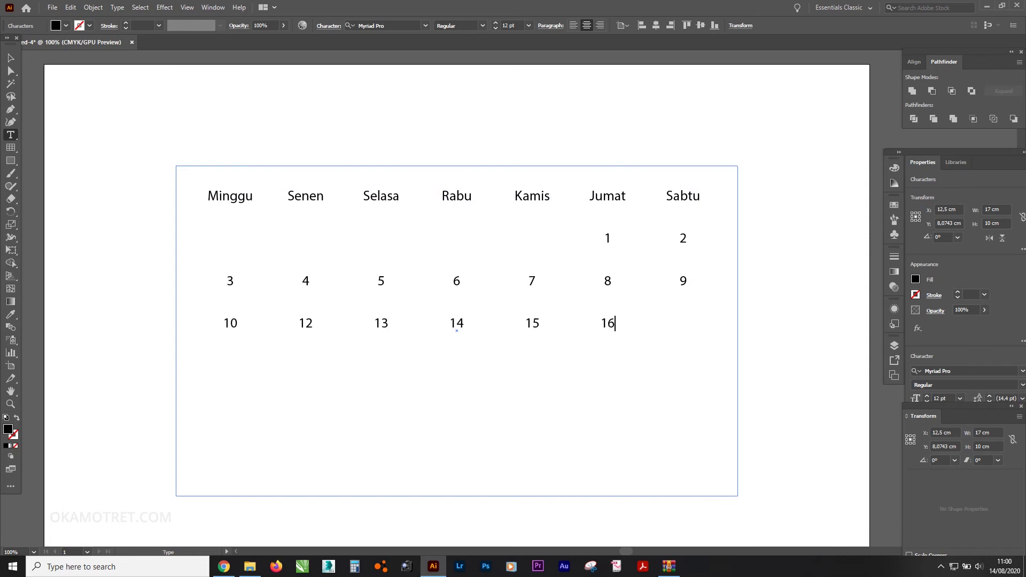
pyautogui.press('Tab')
pyautogui.write('17')
pyautogui.press('Return')
pyautogui.write('1')
pyautogui.write('8')
pyautogui.press('Tab')
pyautogui.write('19')
pyautogui.press('Tab')
pyautogui.write('20')
pyautogui.press('Tab')
pyautogui.write('2')
pyautogui.write('1')
pyautogui.press('Tab')
pyautogui.write('22')
pyautogui.press('Tab')
pyautogui.write('23')
# - Fill in dates 25 through 31 in the final week rows
pyautogui.press('Tab')
pyautogui.write('24')
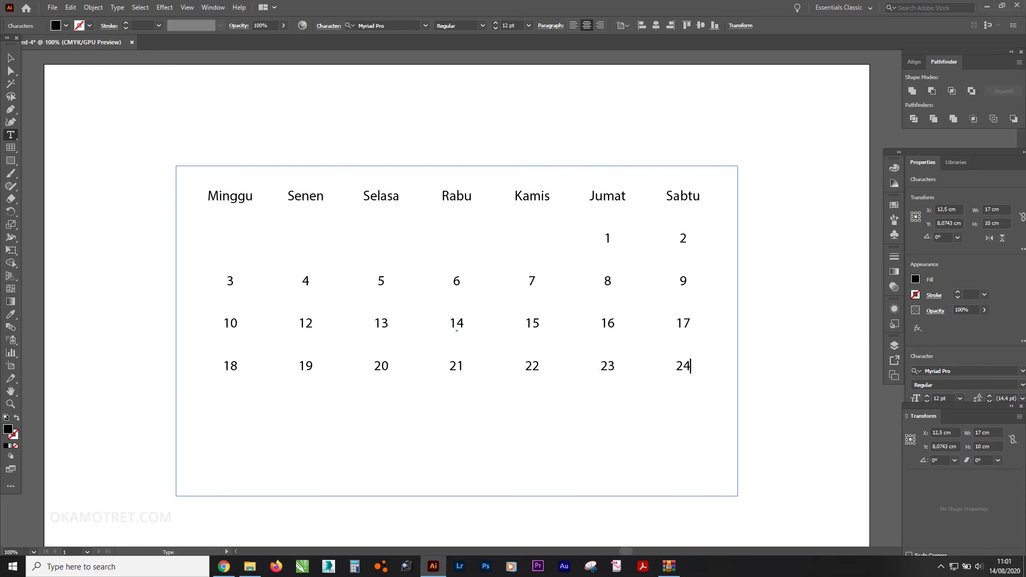
pyautogui.press('Return')
pyautogui.write('25')
pyautogui.press('Tab')
pyautogui.write('26')
pyautogui.press('Tab')
pyautogui.write('27')
pyautogui.press('Tab')
pyautogui.write('28')
pyautogui.press('Tab')
pyautogui.write('2')
pyautogui.write('9')
pyautogui.press('Tab')
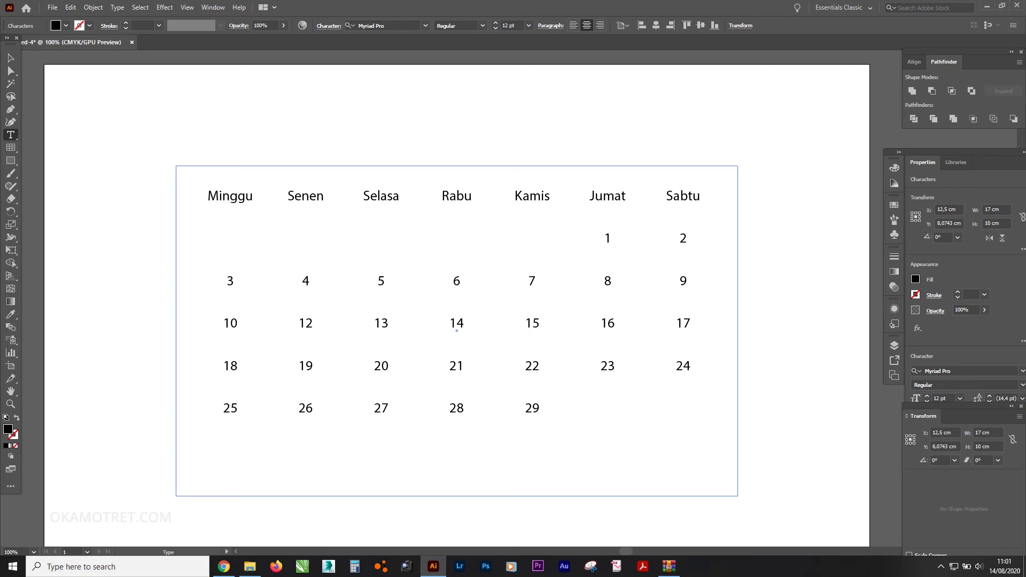
pyautogui.write('30')
pyautogui.press('Tab')
pyautogui.write('31')
# - Check the January day layout in the Windows system calendar
pyautogui.click(1004, 567)
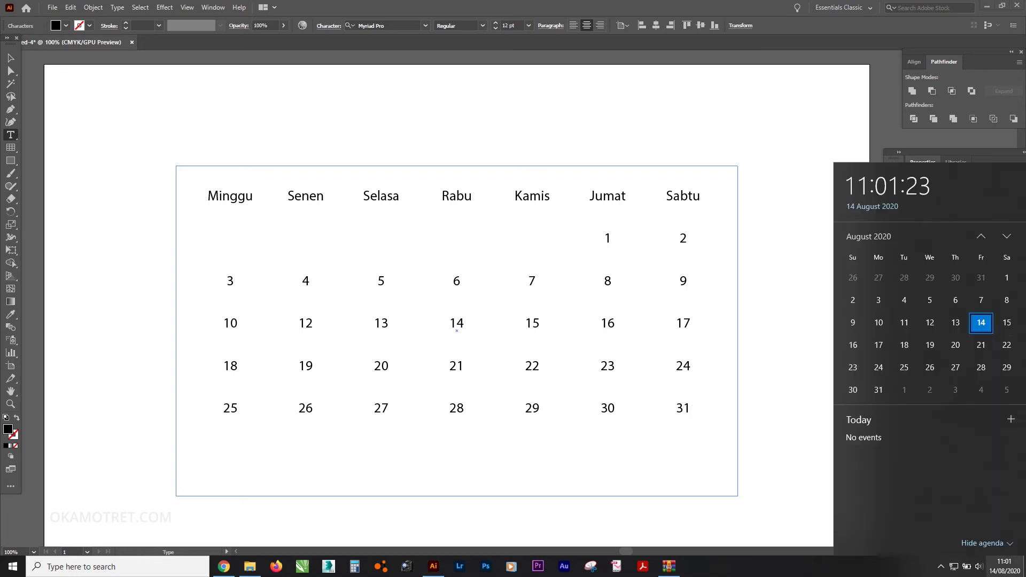
pyautogui.click(859, 236)
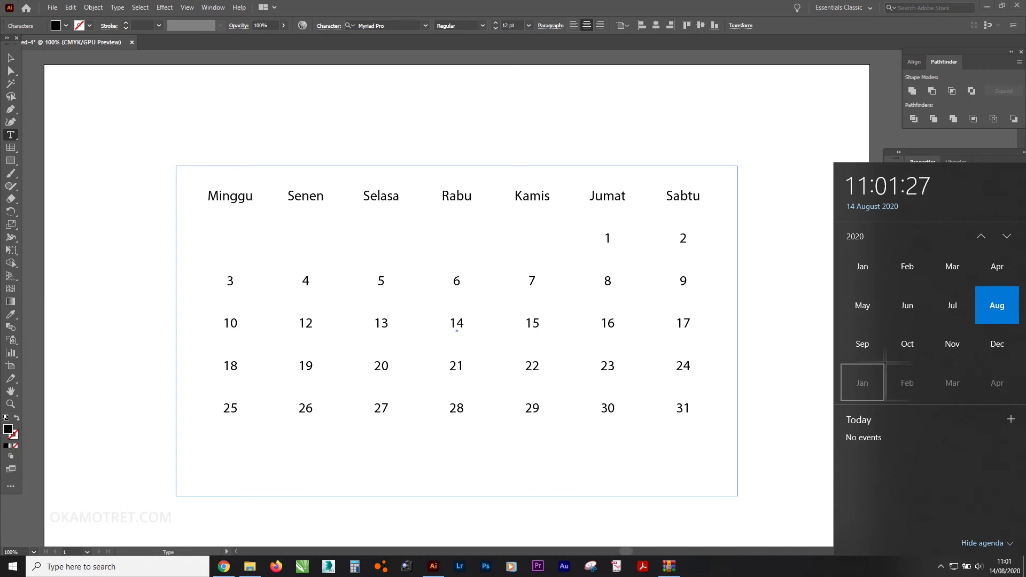
pyautogui.click(862, 382)
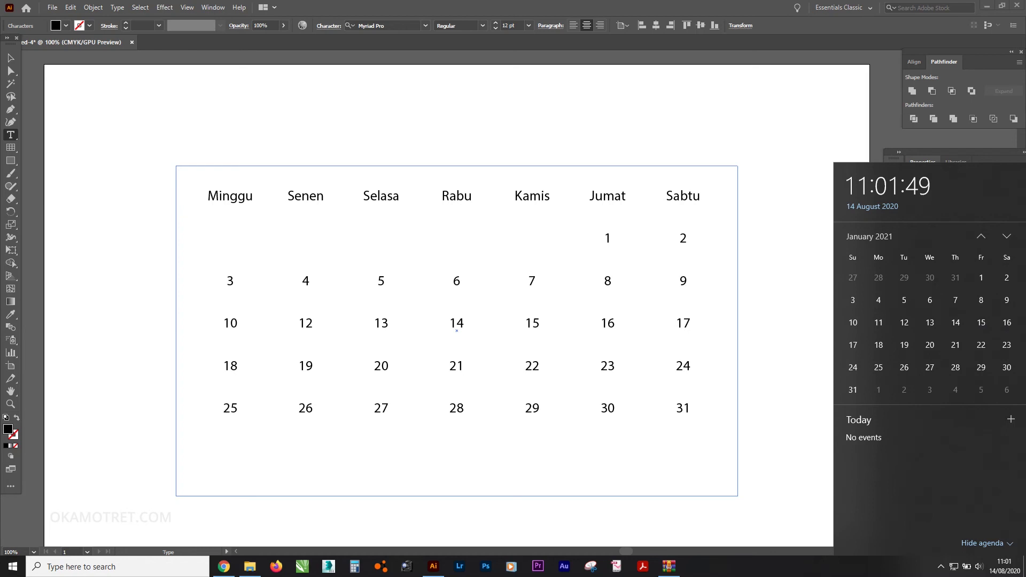
pyautogui.press('Escape')
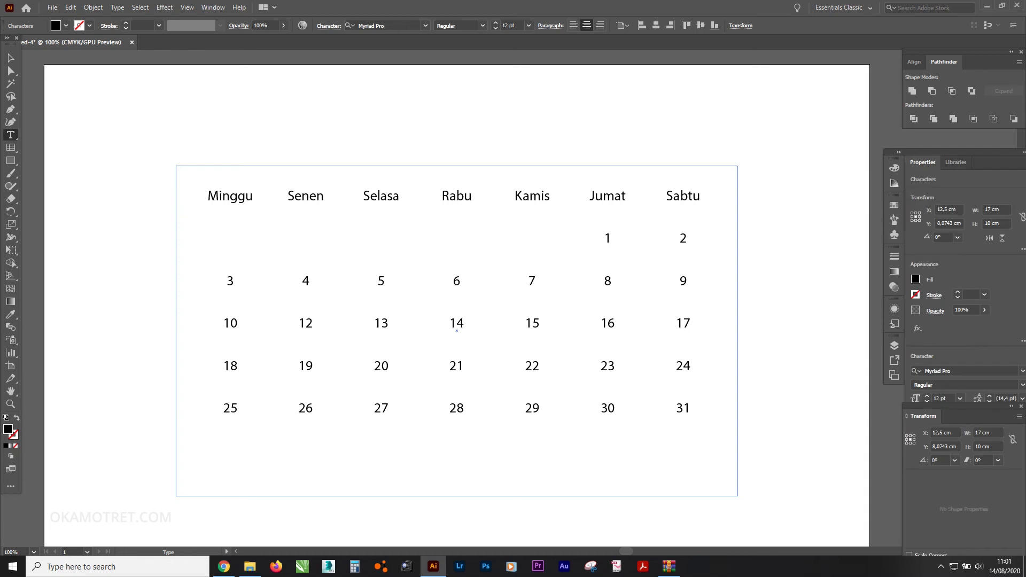
# - Insert the missing date 11 before 12 and finish editing the text
pyautogui.write('11')
pyautogui.press('Tab')
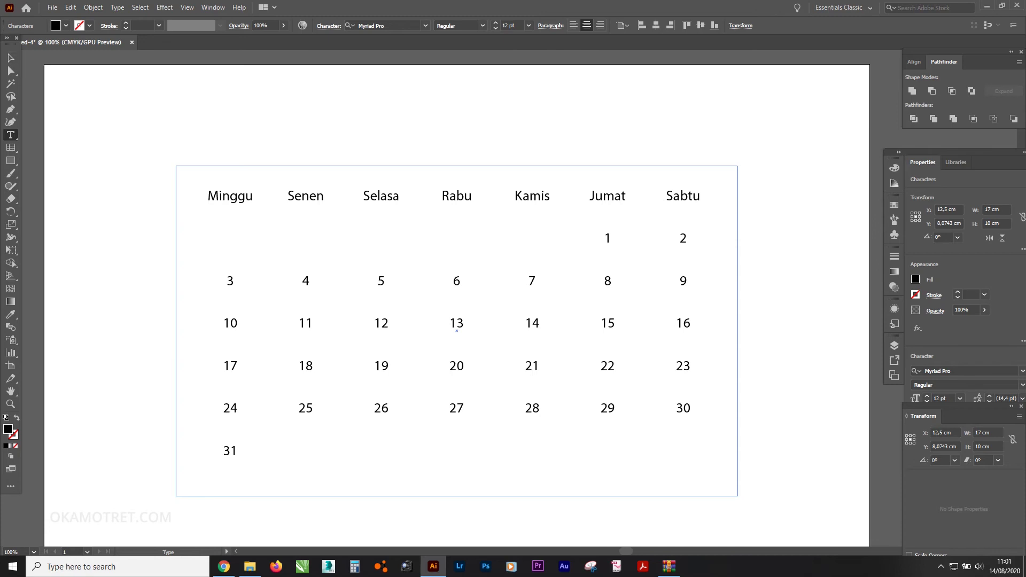
pyautogui.press('Escape')
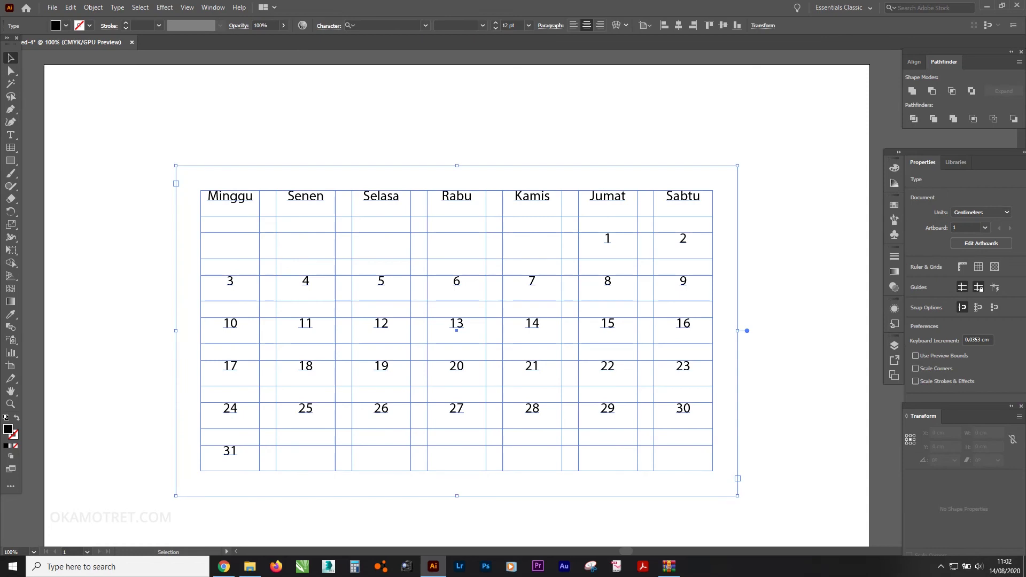
# - Select the Sunday date 3 and give it a red fill
pyautogui.press('t')
pyautogui.hotkey('shift', 'Down')
pyautogui.hotkey('shift', 'Down')
pyautogui.hotkey('shift', 'Up')
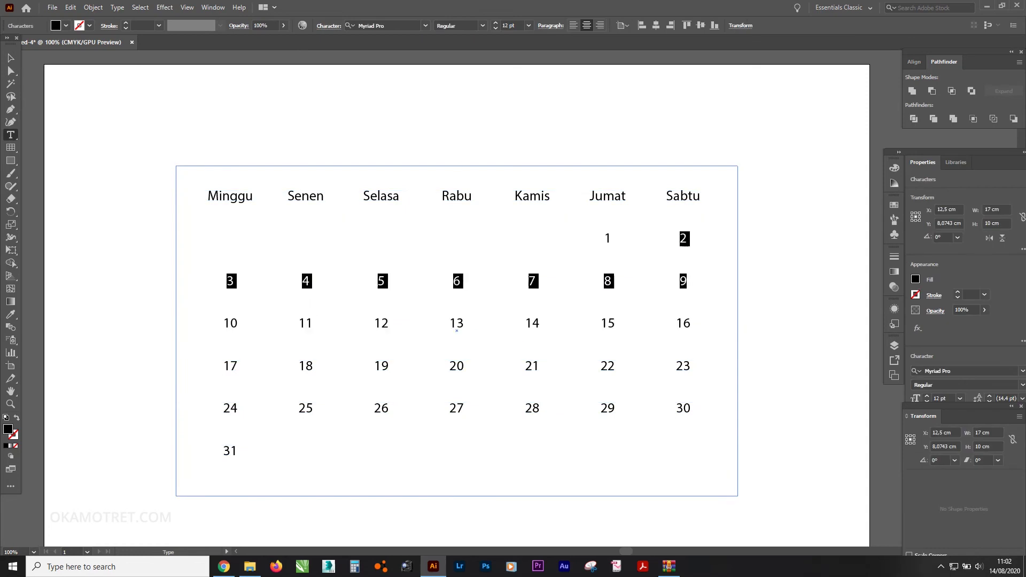
pyautogui.hotkey('shift', 'Up')
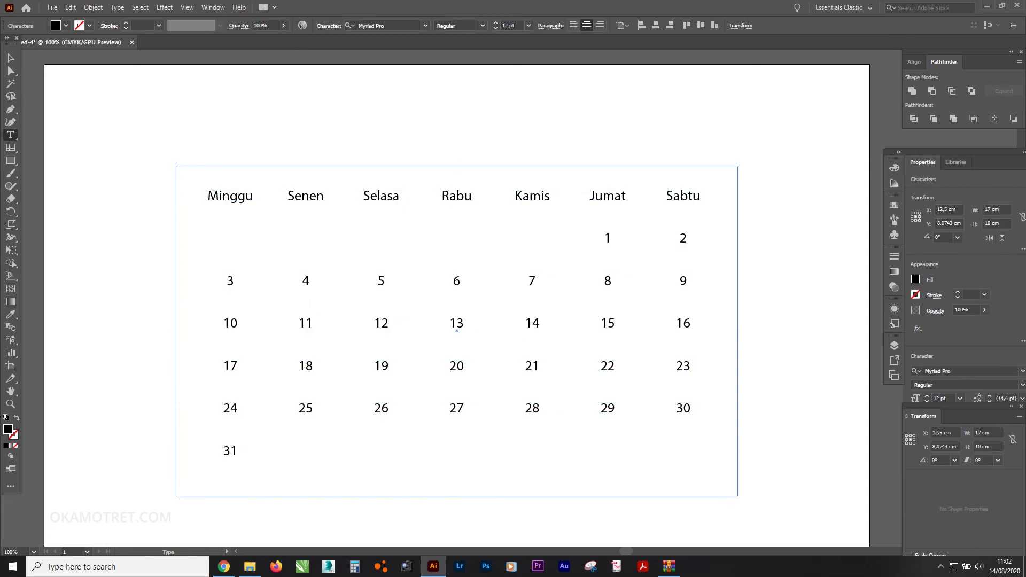
pyautogui.hotkey('shift', 'Right')
pyautogui.hotkey('shift', 'Down')
pyautogui.press('Escape')
pyautogui.hotkey('shift', 'Right')
pyautogui.click(66, 25)
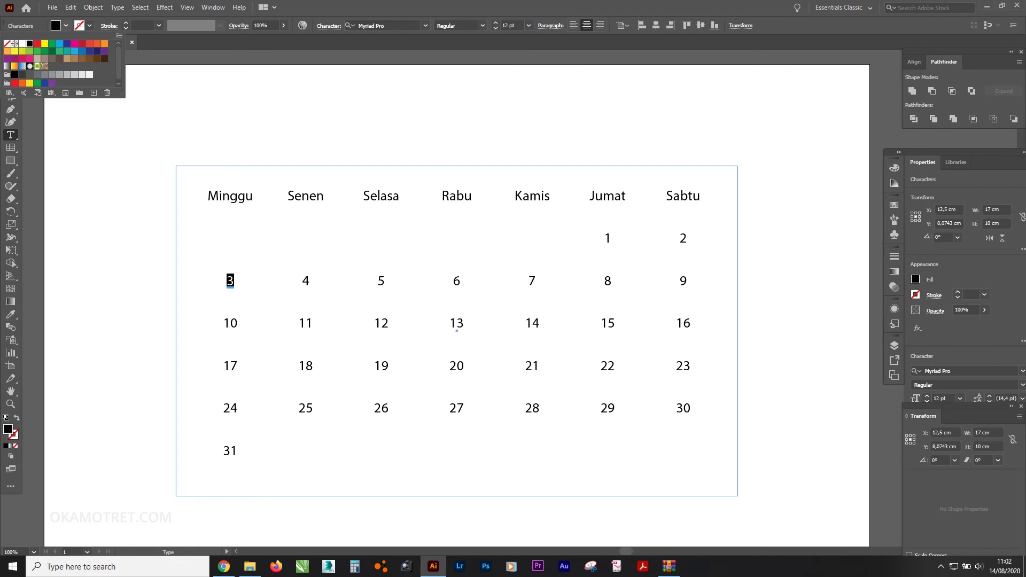
pyautogui.click(37, 43)
pyautogui.press('Escape')
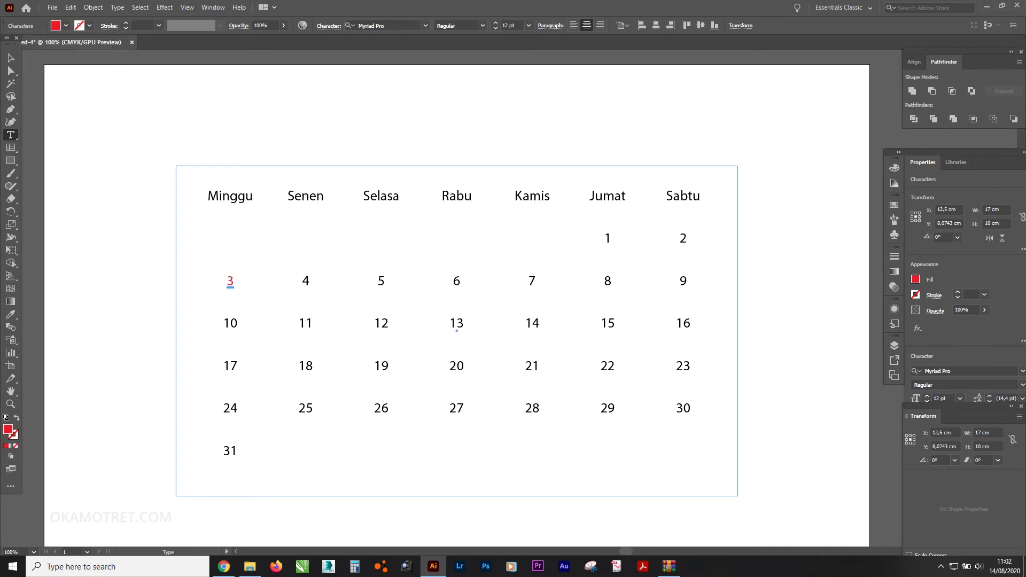
# - Colour the Sunday dates 10 and 17 red
pyautogui.doubleClick(230, 323)
pyautogui.click(67, 25)
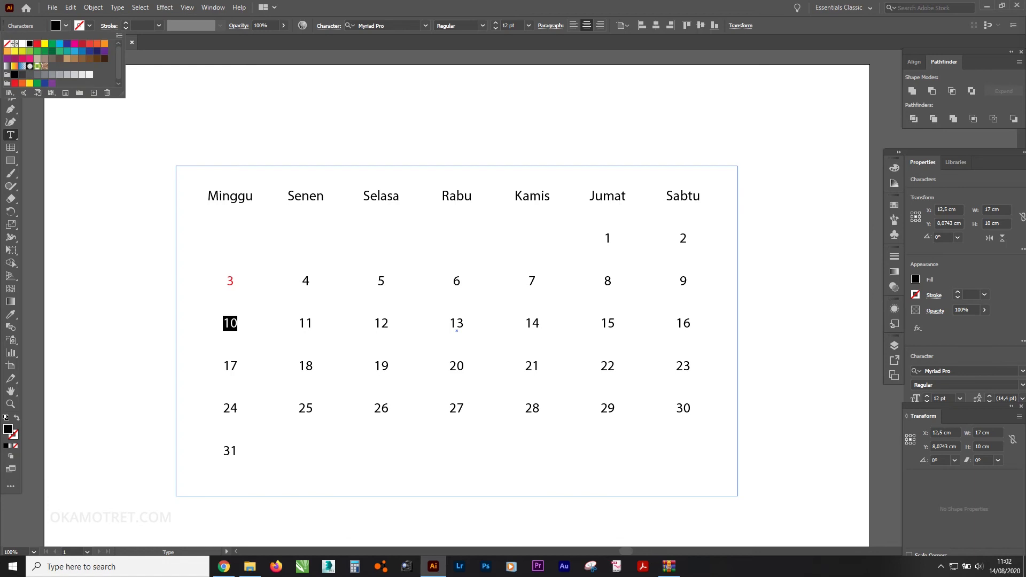
pyautogui.click(36, 43)
pyautogui.press('Escape')
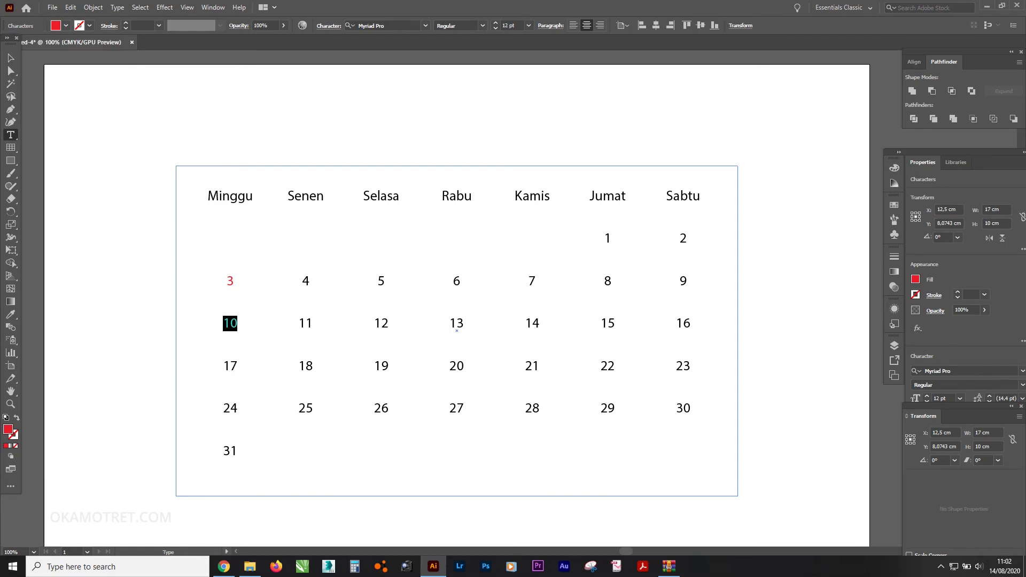
pyautogui.doubleClick(230, 366)
pyautogui.click(66, 26)
pyautogui.click(37, 43)
pyautogui.press('Escape')
# - Colour the Sunday dates 24 and 31 red
pyautogui.doubleClick(229, 408)
pyautogui.click(66, 26)
pyautogui.click(35, 44)
pyautogui.press('Escape')
pyautogui.doubleClick(230, 450)
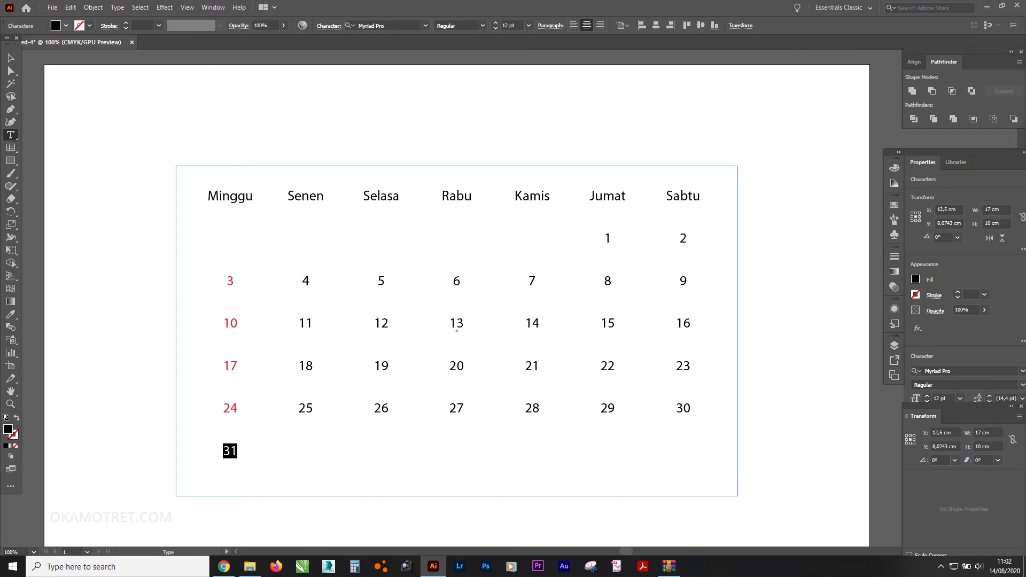
pyautogui.click(66, 26)
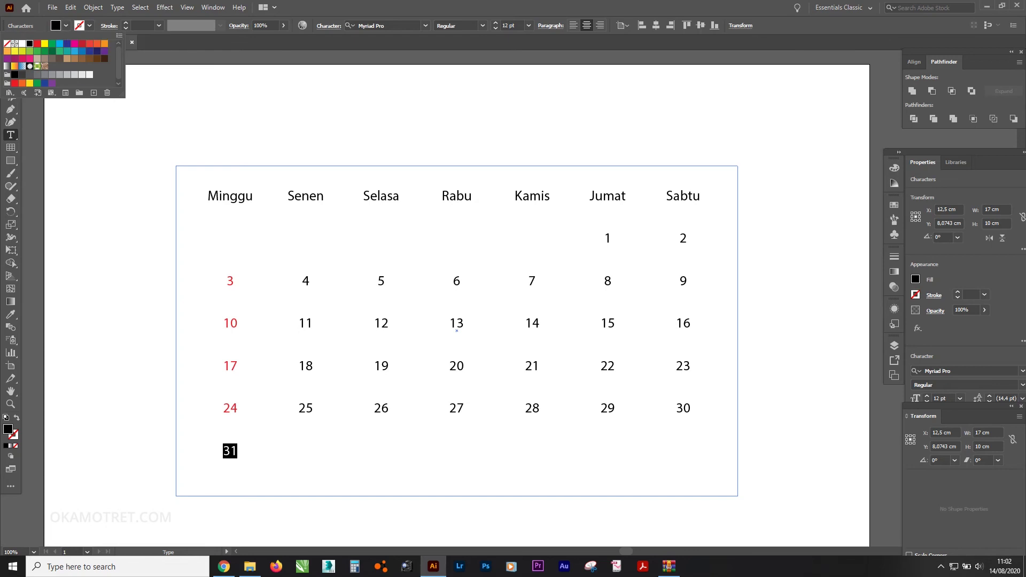
pyautogui.click(37, 44)
pyautogui.press('Escape')
pyautogui.press('Escape')
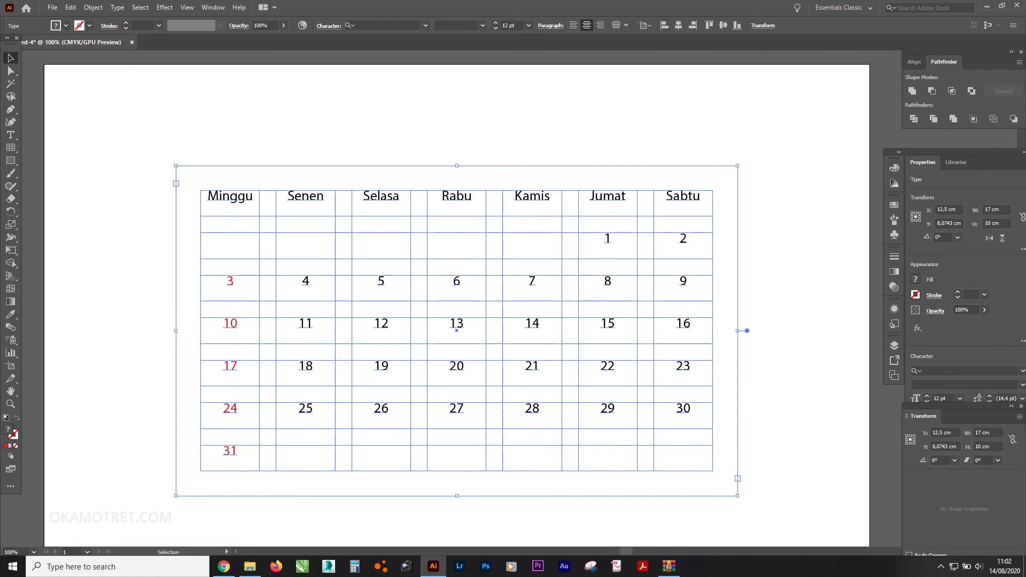
# - Set the calendar text font to Open Sans Semibold
pyautogui.click(382, 25)
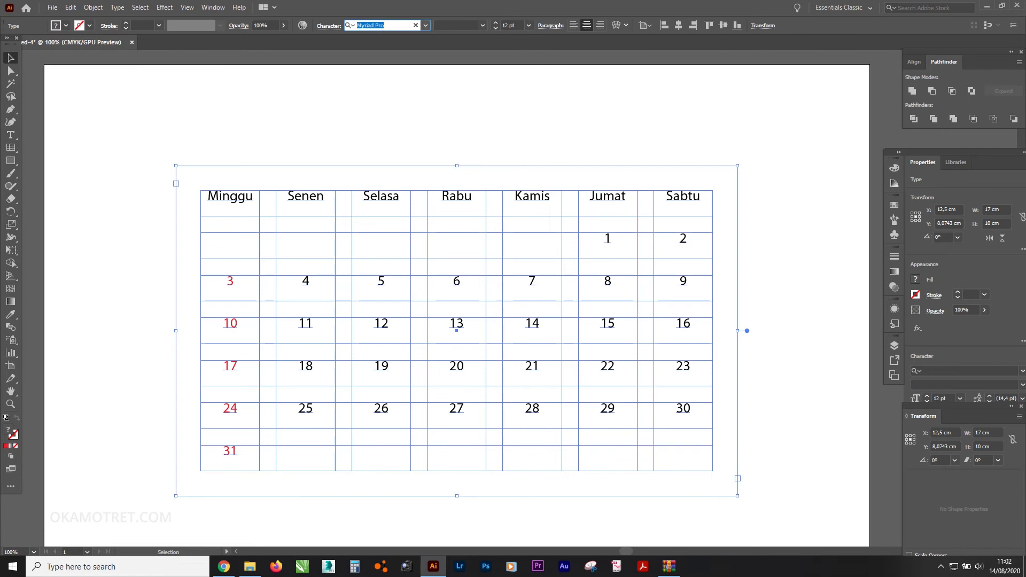
pyautogui.write('open')
pyautogui.press('Down')
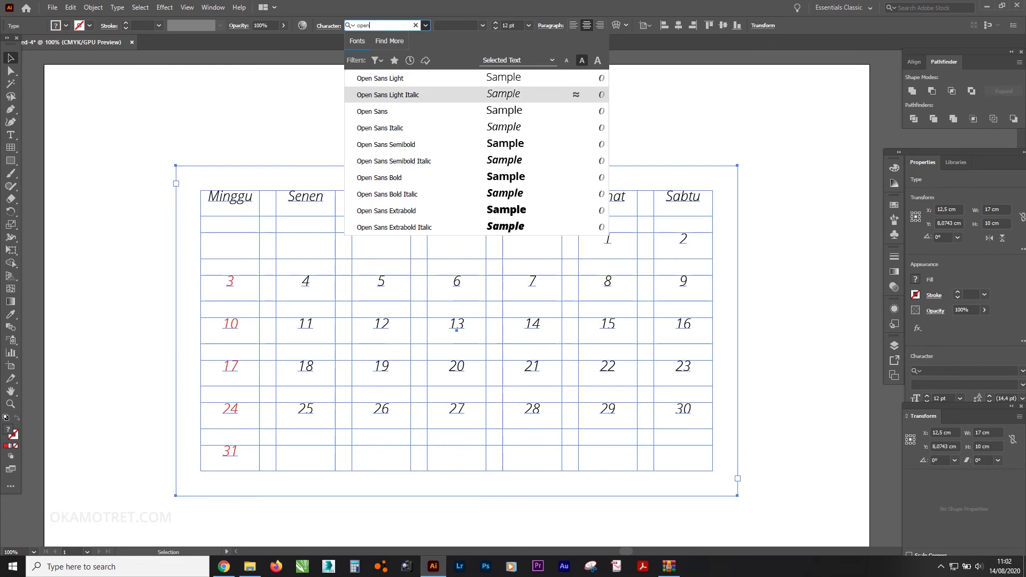
pyautogui.press('Down')
pyautogui.press('Down')
pyautogui.press('Down')
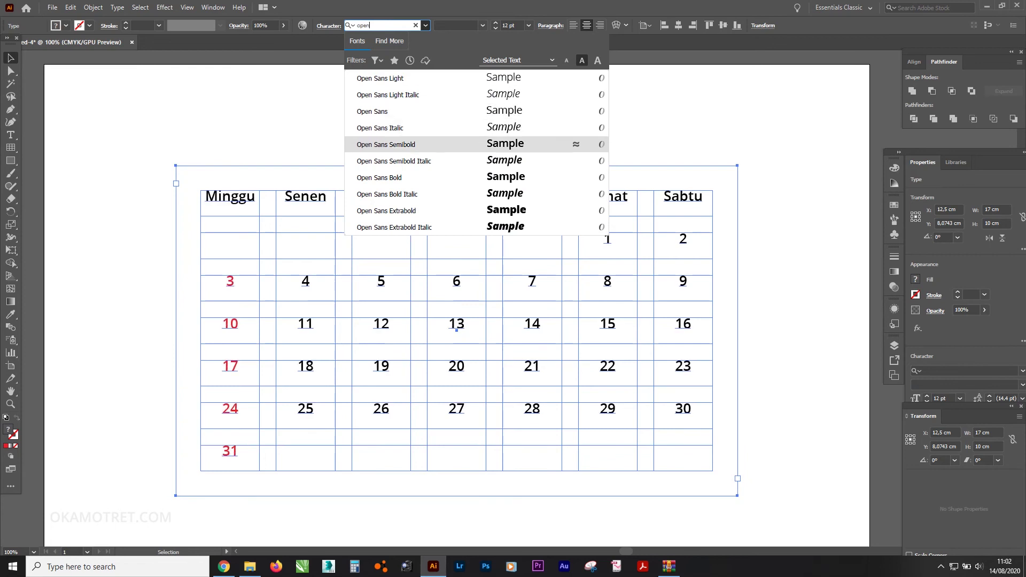
pyautogui.press('Return')
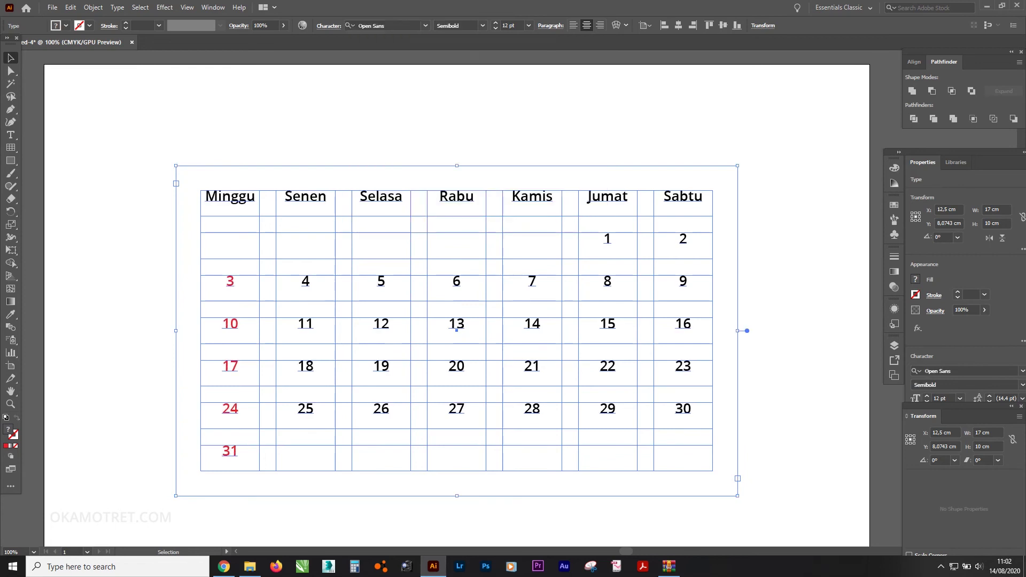
# - Colour the Minggu heading red and deselect the calendar text
pyautogui.press('t')
pyautogui.moveTo(256, 197); pyautogui.dragTo(206, 197)
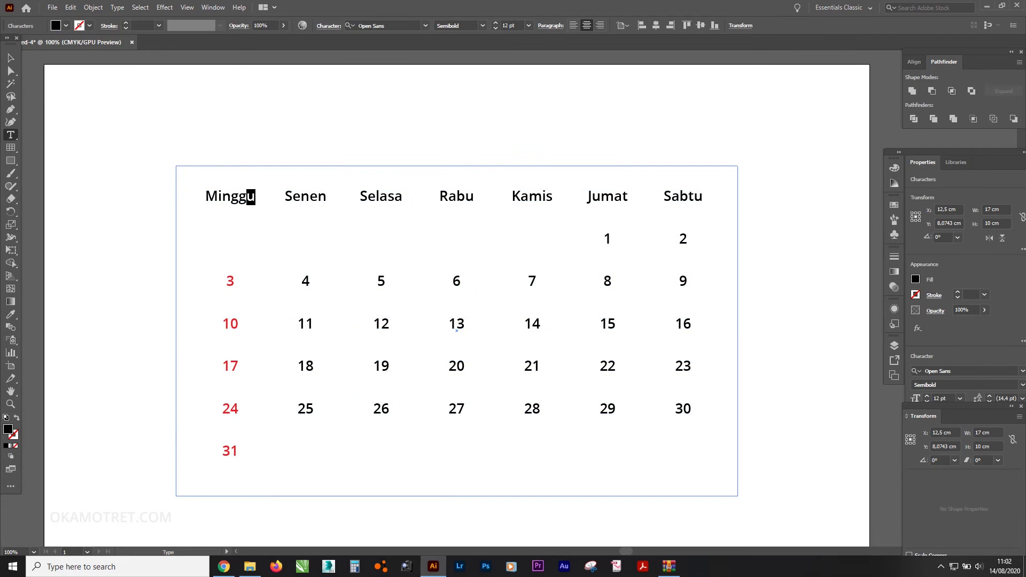
pyautogui.click(66, 25)
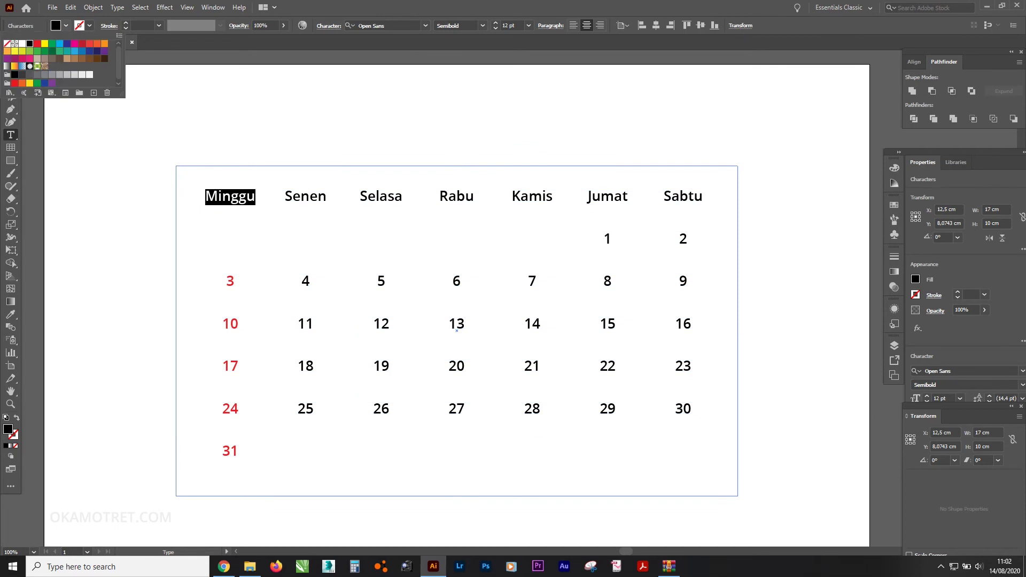
pyautogui.click(37, 43)
pyautogui.press('Escape')
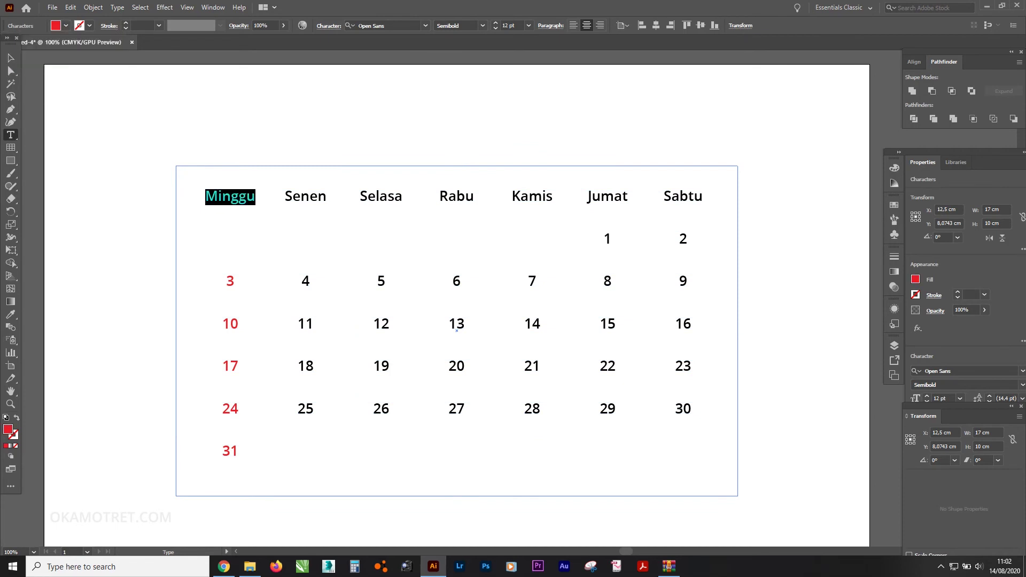
pyautogui.press('Escape')
pyautogui.hotkey('ctrl', 'shift', 'a')
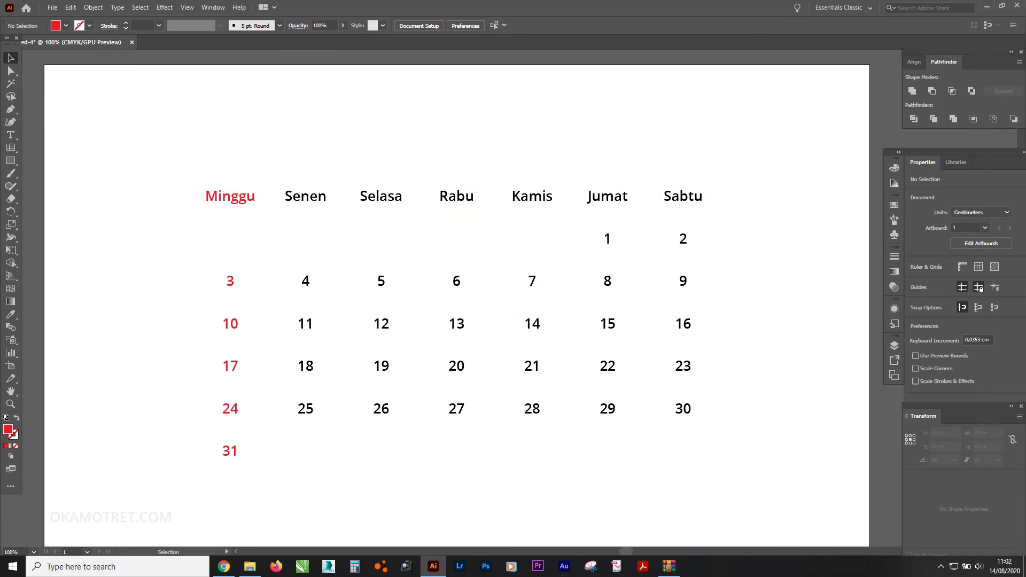
pyautogui.scroll(-2, 322, 201)
# - Draw a 7 × 7 rectangular grid from Minggu's top-left to the last dates
pyautogui.click(389, 241)
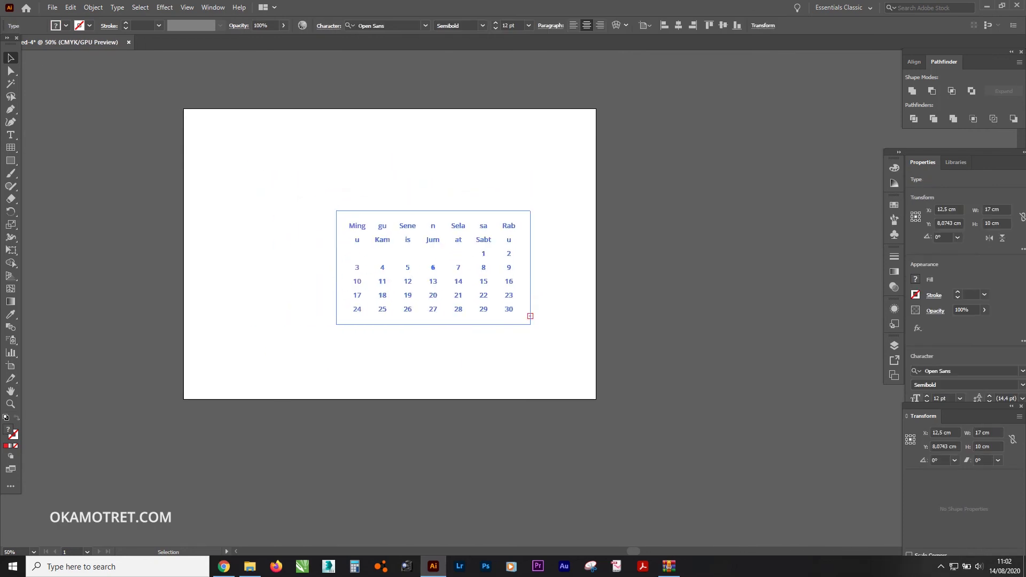
pyautogui.scroll(1, 267, 171)
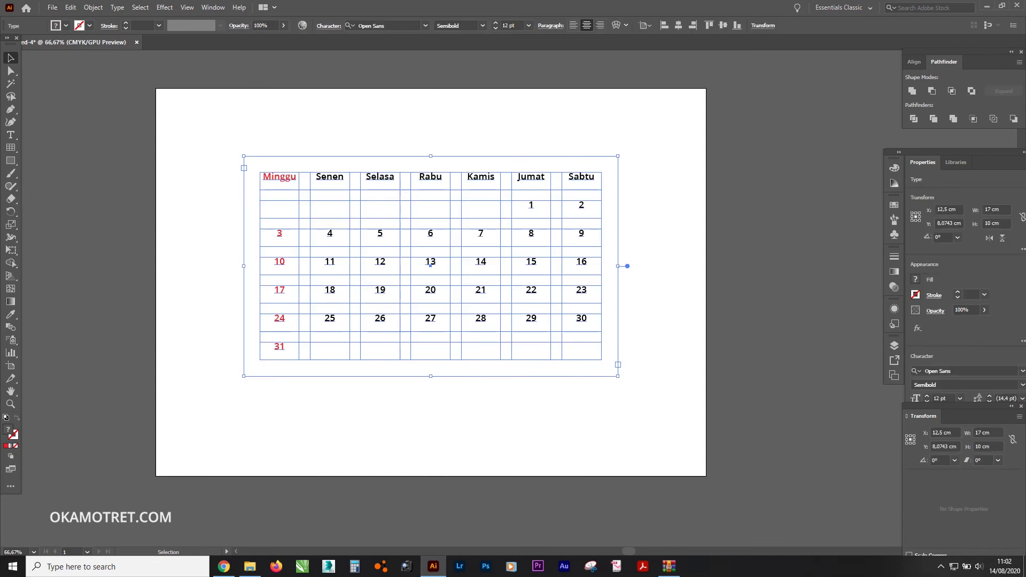
pyautogui.scroll(1, 295, 183)
pyautogui.click(11, 147)
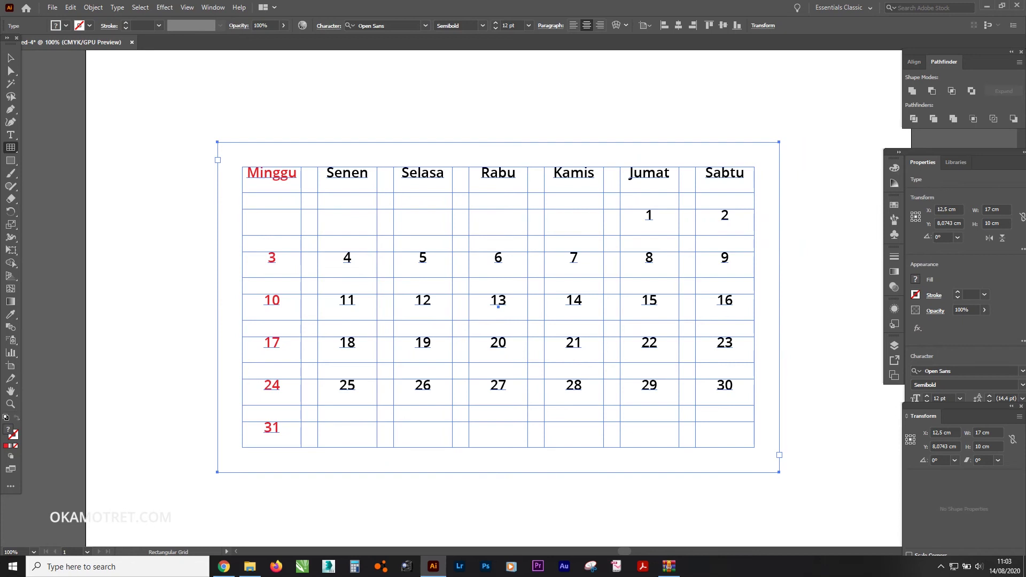
pyautogui.moveTo(242, 166)
pyautogui.mouseDown()
pyautogui.moveTo(749, 448)
pyautogui.moveTo(753, 440)
pyautogui.mouseUp()
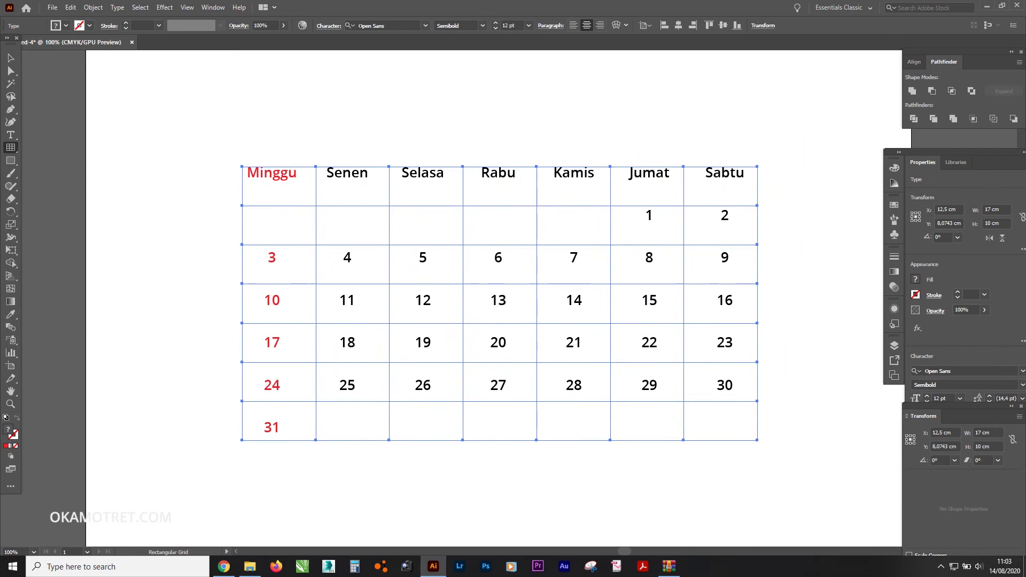
pyautogui.moveTo(753, 439); pyautogui.dragTo(754, 440)
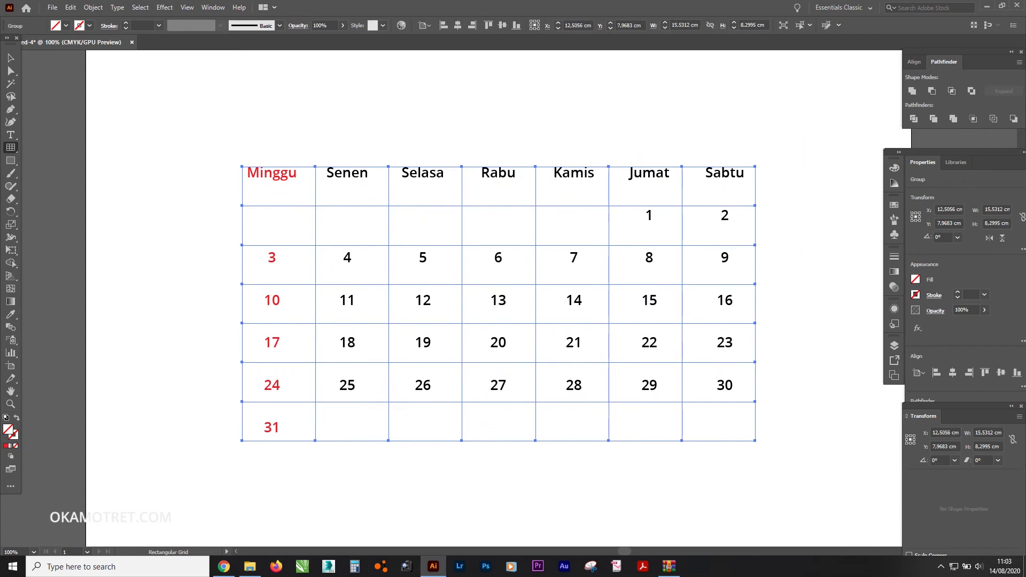
# - Create an unfilled rectangular grid with 6 horizontal and 6 vertical dividers and skew 6
pyautogui.click(754, 440)
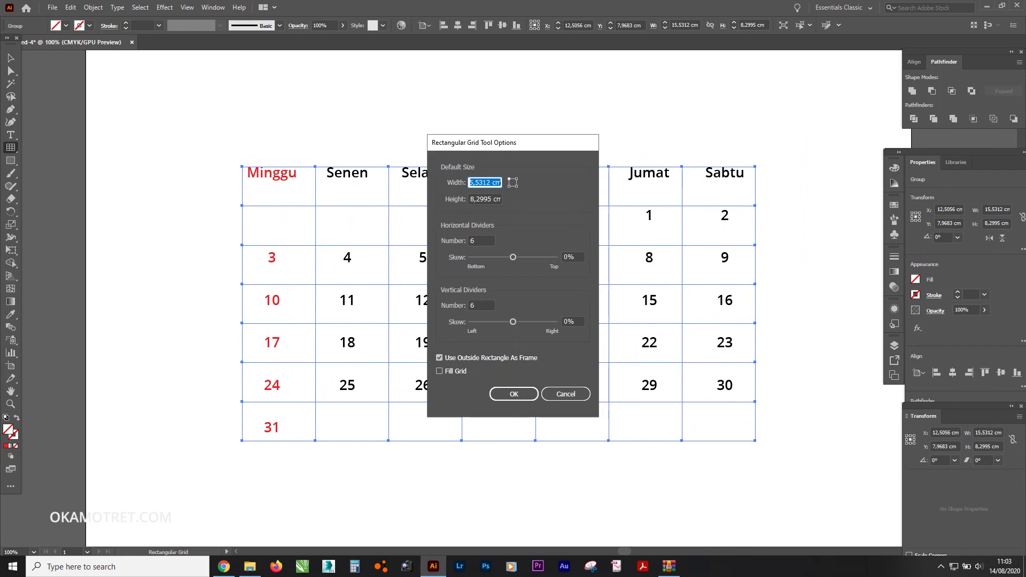
pyautogui.press('Tab')
pyautogui.press('Tab')
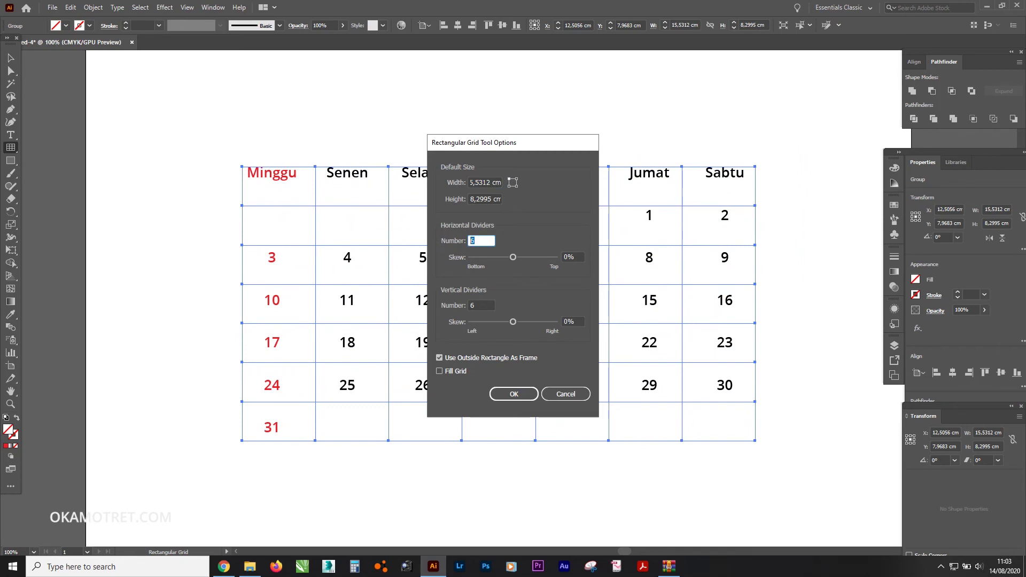
pyautogui.write('0')
pyautogui.press('Tab')
pyautogui.press('Tab')
pyautogui.write('0')
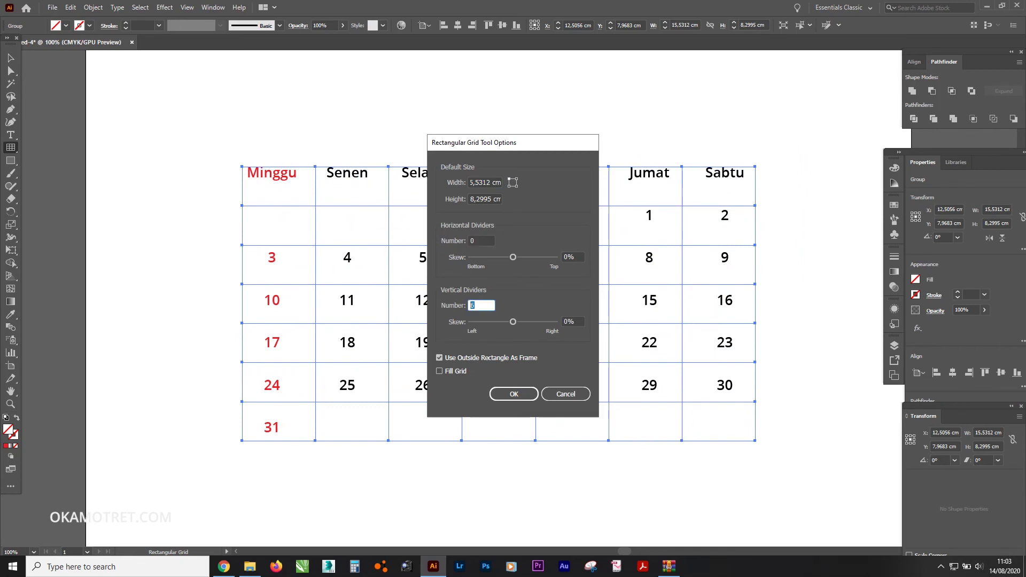
pyautogui.hotkey('shift', 'Tab')
pyautogui.hotkey('shift', 'Tab')
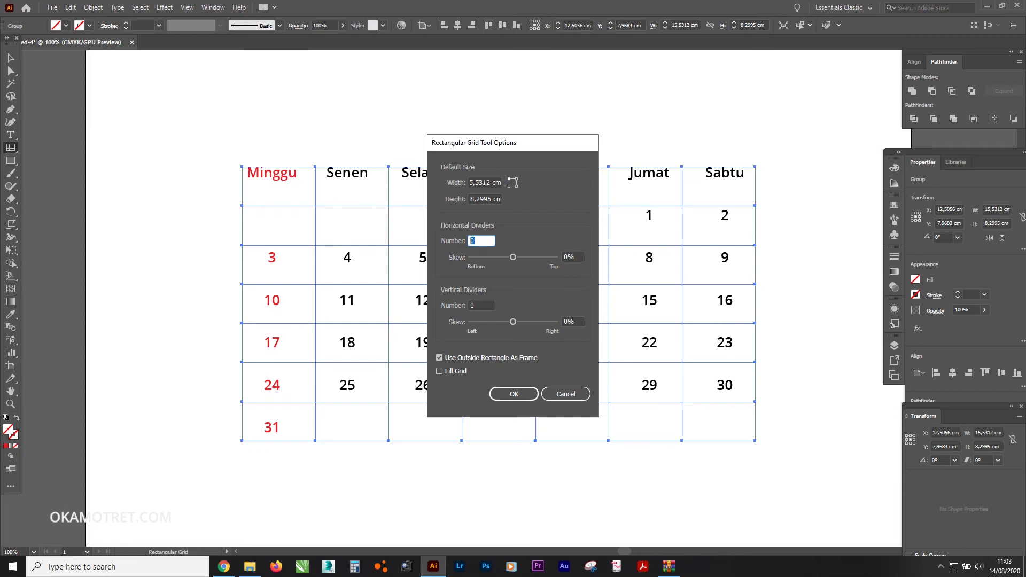
pyautogui.write('6')
pyautogui.press('Tab')
pyautogui.press('Tab')
pyautogui.write('6')
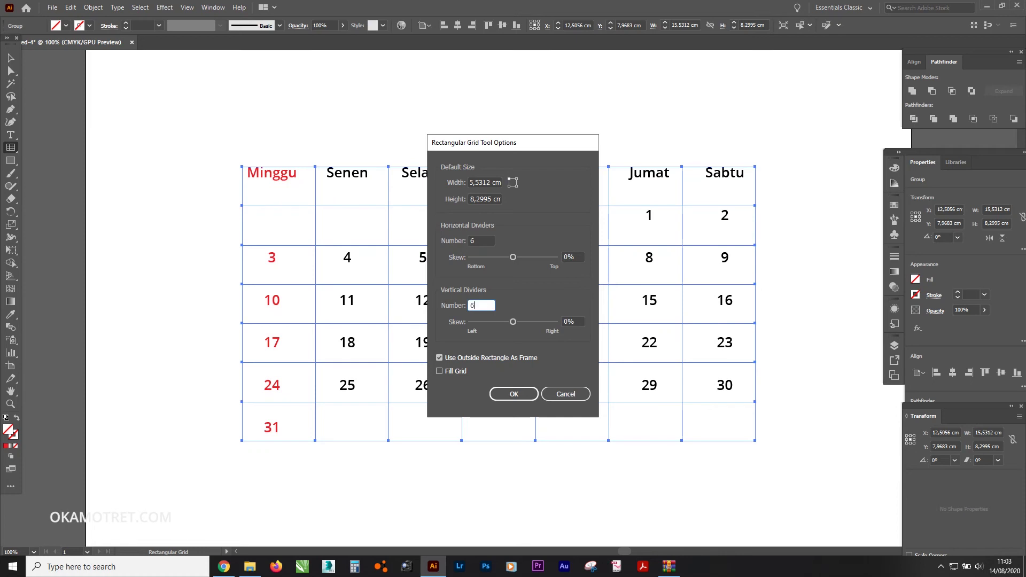
pyautogui.hotkey('shift', 'Tab')
pyautogui.hotkey('shift', 'Tab')
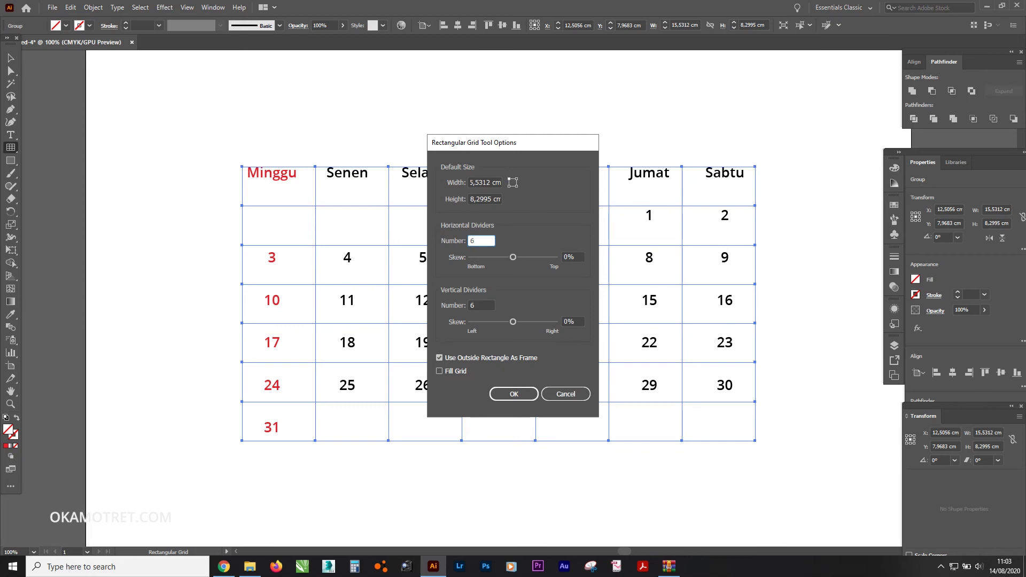
pyautogui.press('Tab')
pyautogui.write('6')
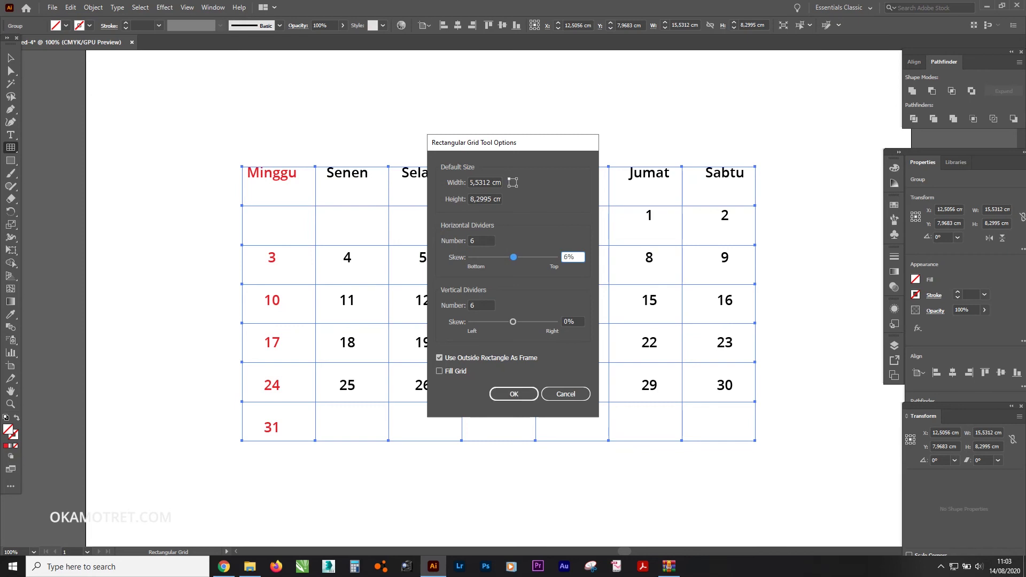
pyautogui.click(439, 371)
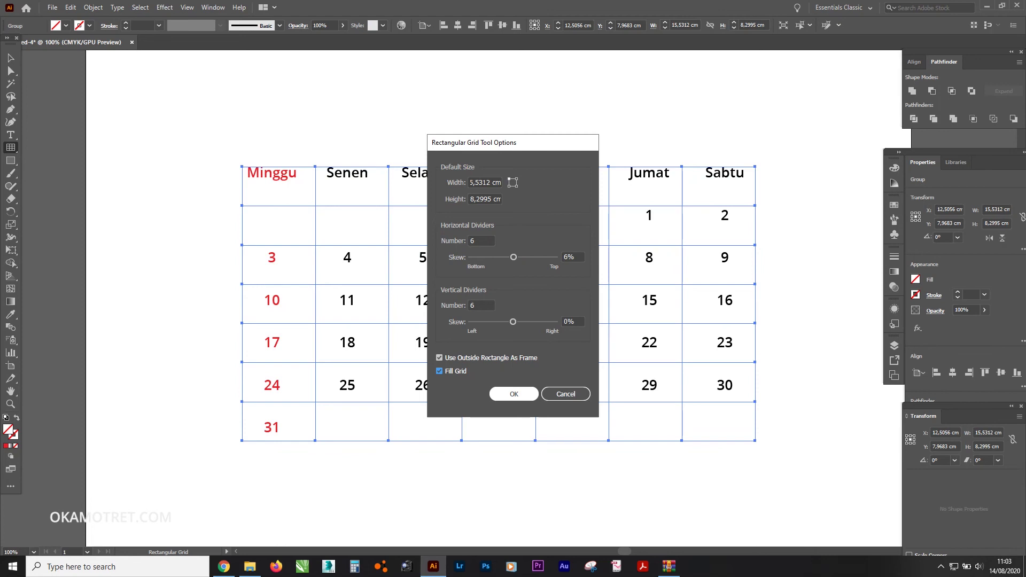
pyautogui.click(440, 370)
pyautogui.click(514, 393)
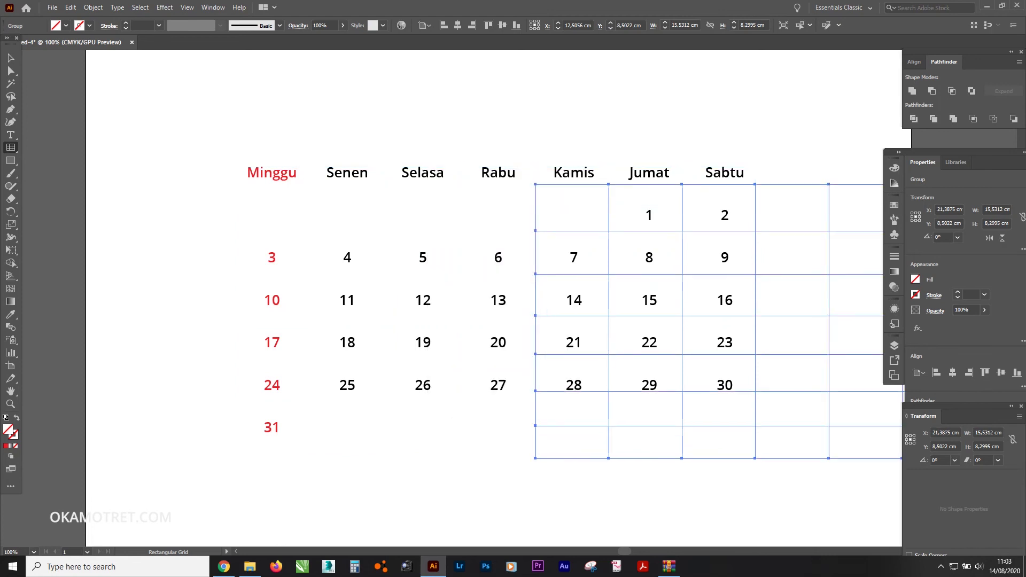
# - Align the grid over the calendar and give its lines a grey 0.25 pt stroke
pyautogui.press('Return')
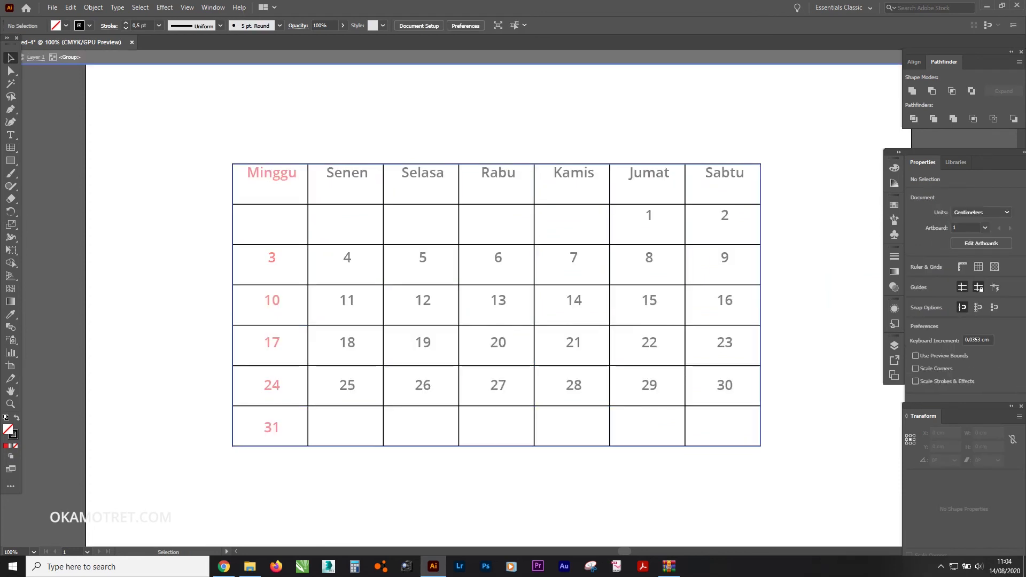
pyautogui.hotkey('ctrl', 'a')
pyautogui.hotkey('ctrl', 'shift', 'a')
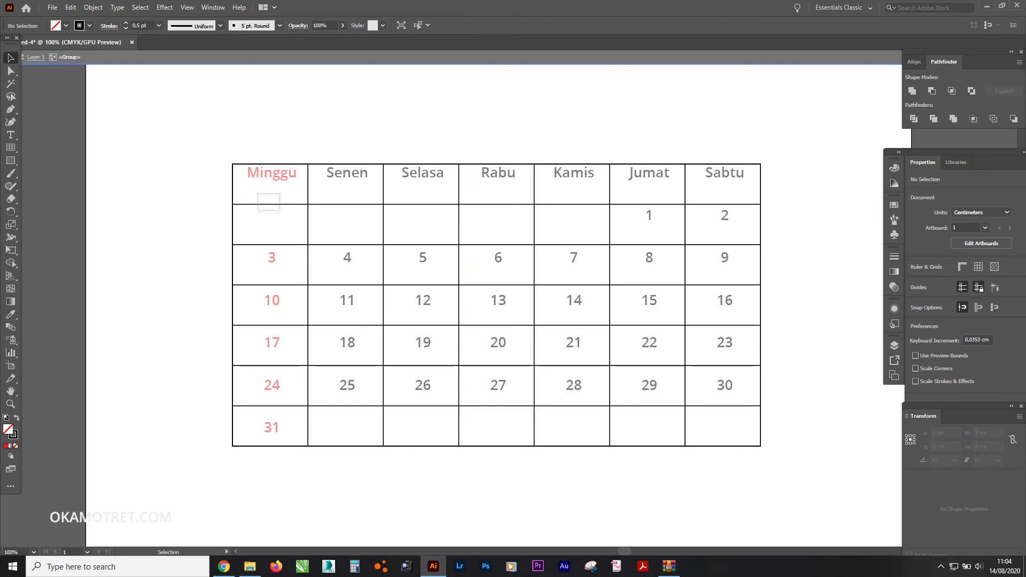
pyautogui.hotkey('ctrl', 'a')
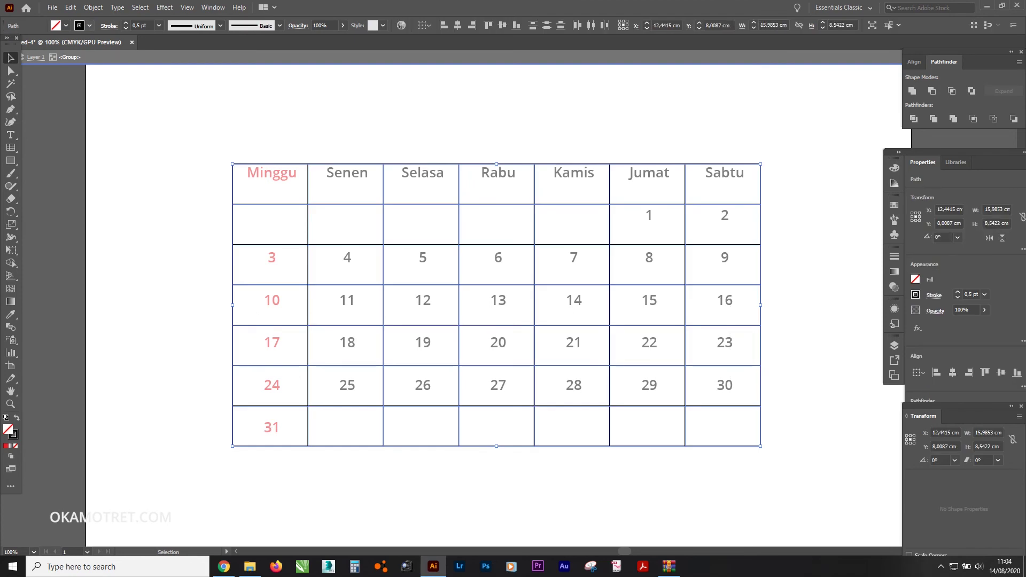
pyautogui.click(89, 25)
pyautogui.click(22, 43)
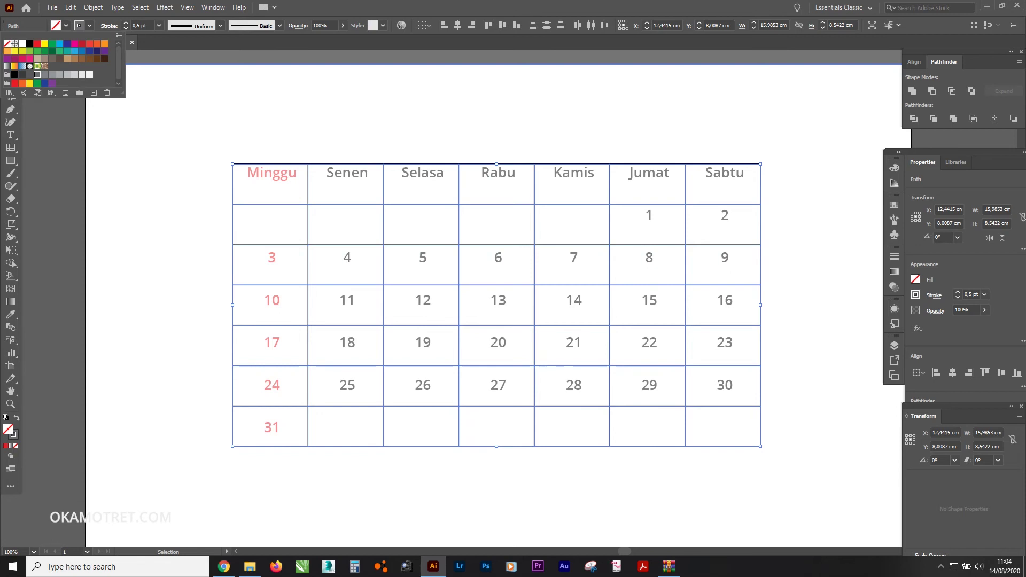
pyautogui.click(159, 25)
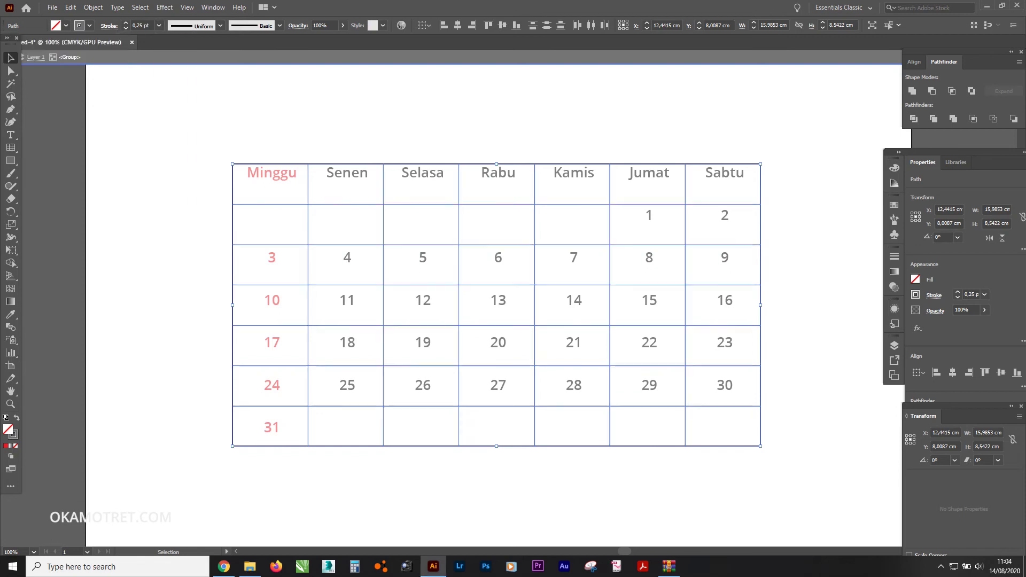
pyautogui.hotkey('ctrl', 'shift', 'a')
# - Select the whole calendar table and nudge it up and left
pyautogui.hotkey('ctrl', '-')
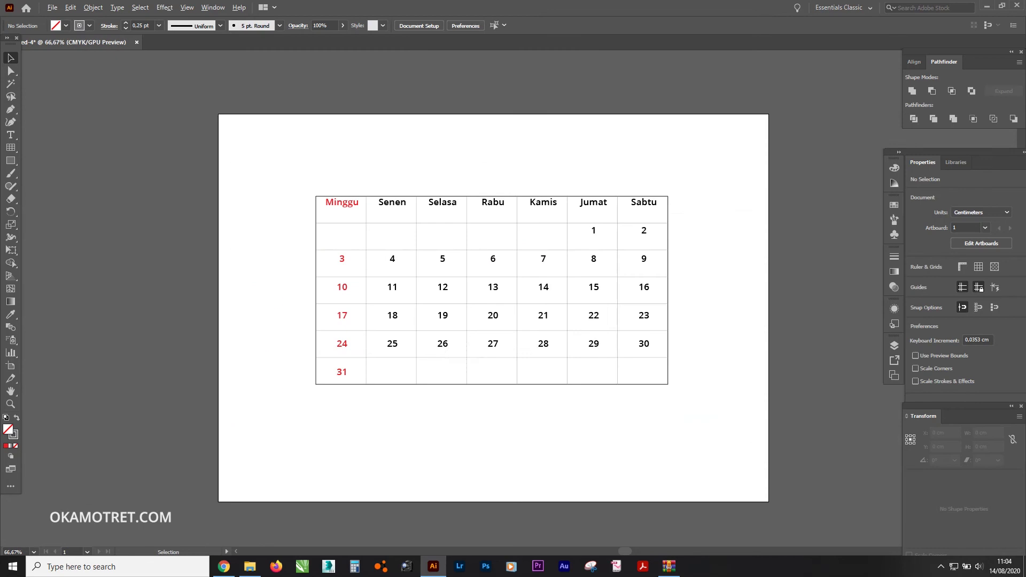
pyautogui.moveTo(299, 182); pyautogui.dragTo(676, 404)
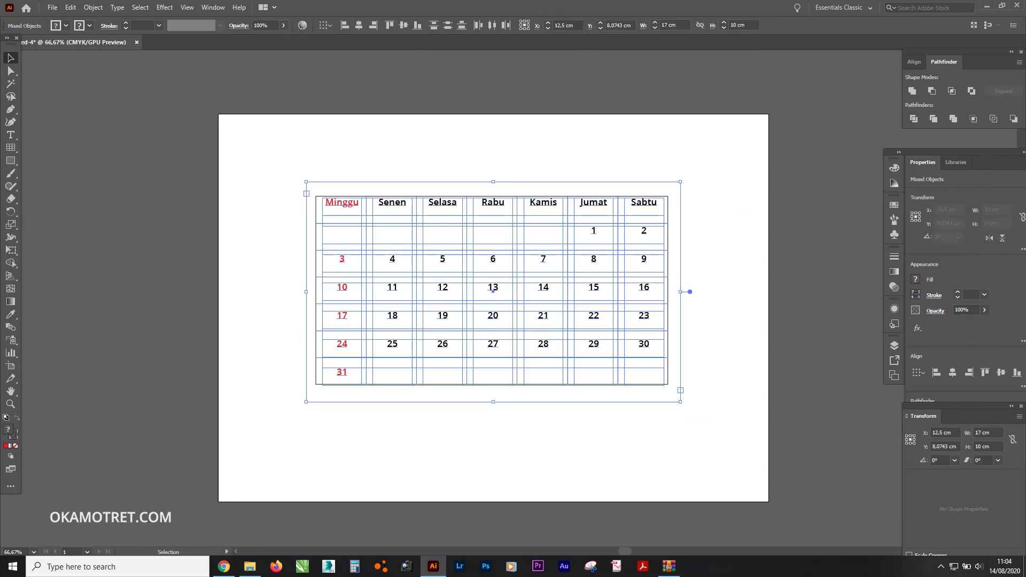
pyautogui.hotkey('ctrl', '-')
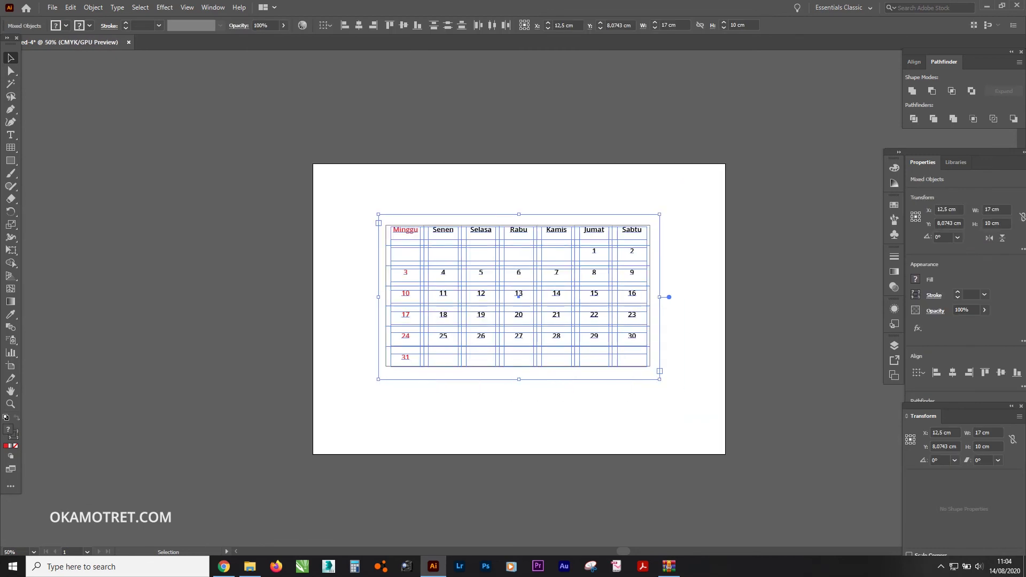
pyautogui.hotkey('ctrl', '=')
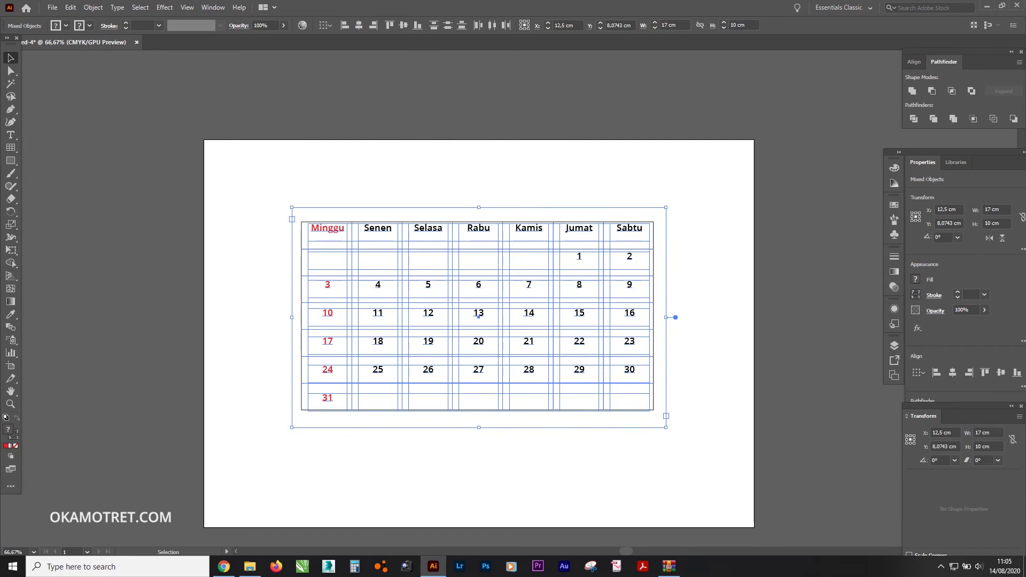
pyautogui.moveTo(478, 317); pyautogui.dragTo(460, 300)
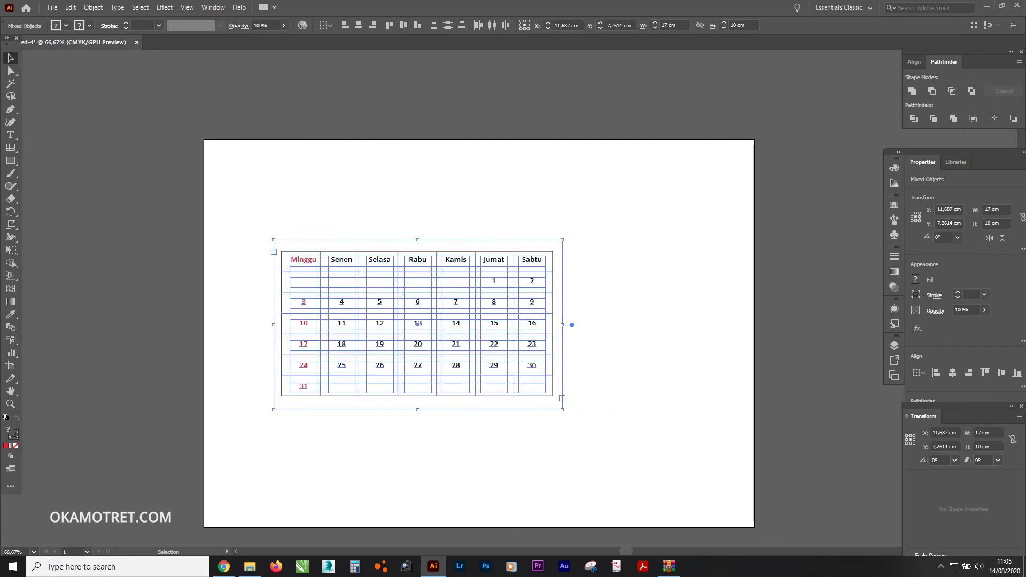
pyautogui.hotkey('ctrl', 'shift', 'a')
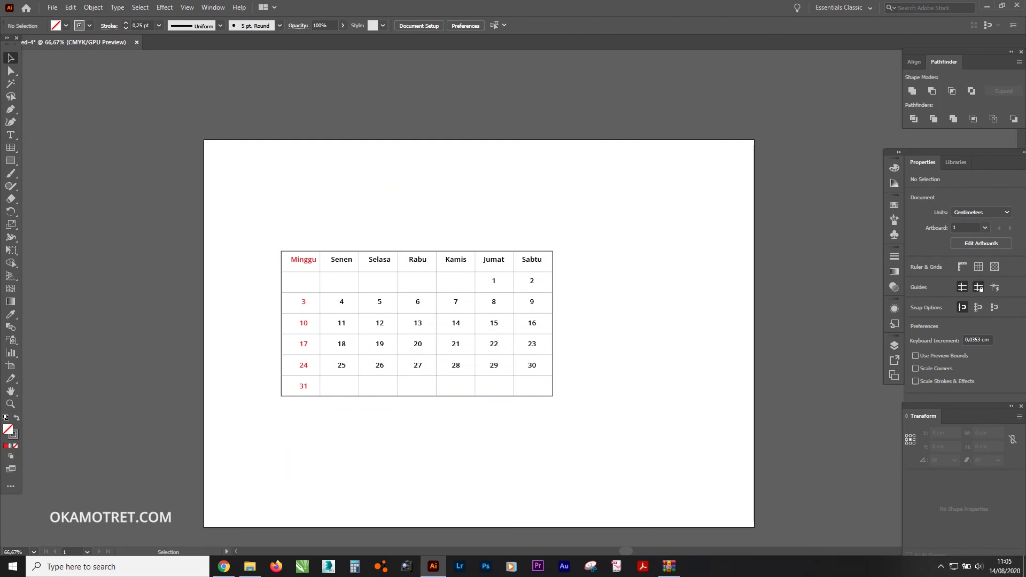
# - Move the calendar to the page's right side and scale it up proportionally
pyautogui.moveTo(257, 237); pyautogui.dragTo(586, 441)
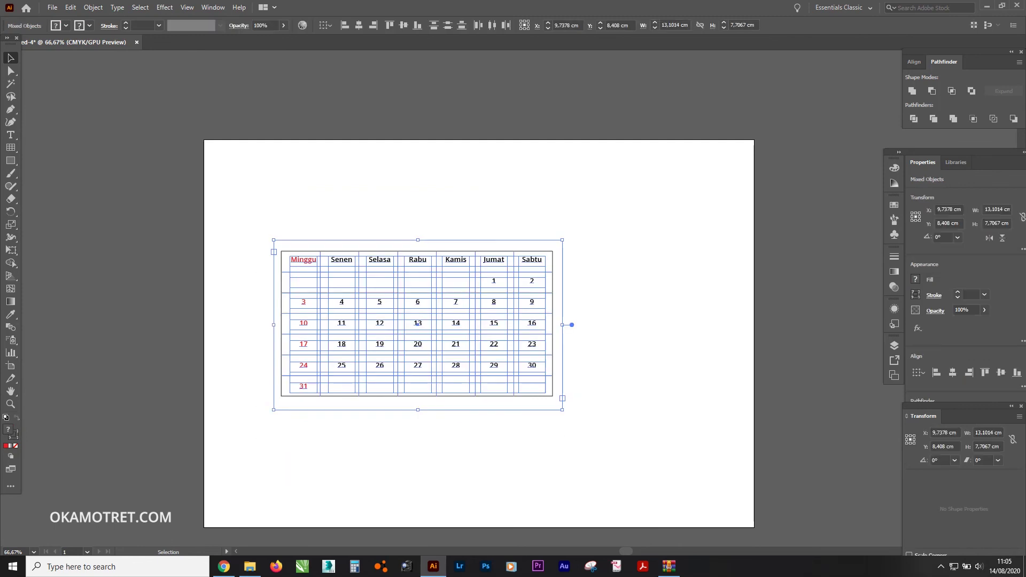
pyautogui.moveTo(417, 321)
pyautogui.mouseDown()
pyautogui.moveTo(469, 296)
pyautogui.moveTo(560, 326)
pyautogui.moveTo(583, 279)
pyautogui.mouseUp()
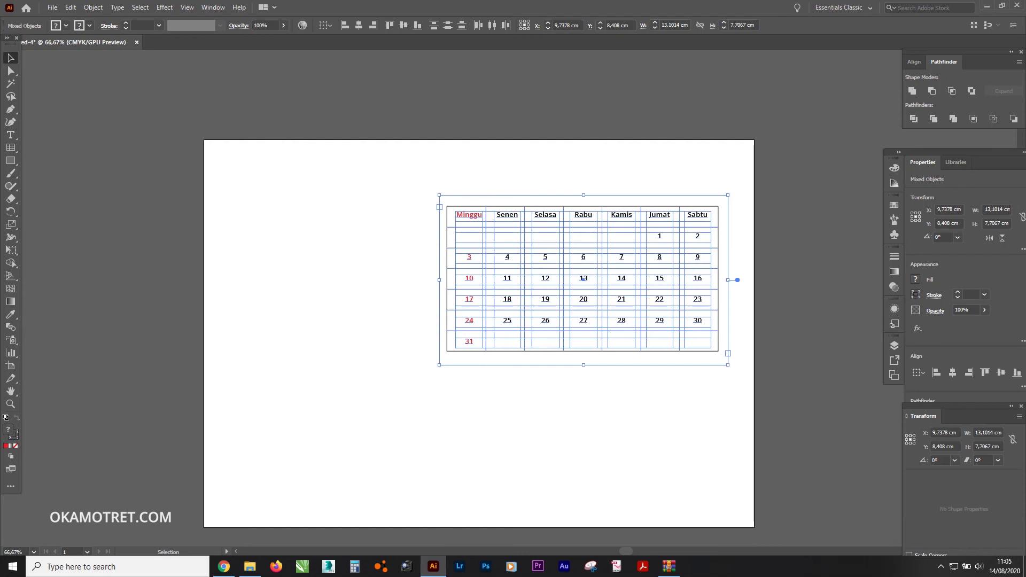
pyautogui.moveTo(440, 364); pyautogui.dragTo(392, 393)
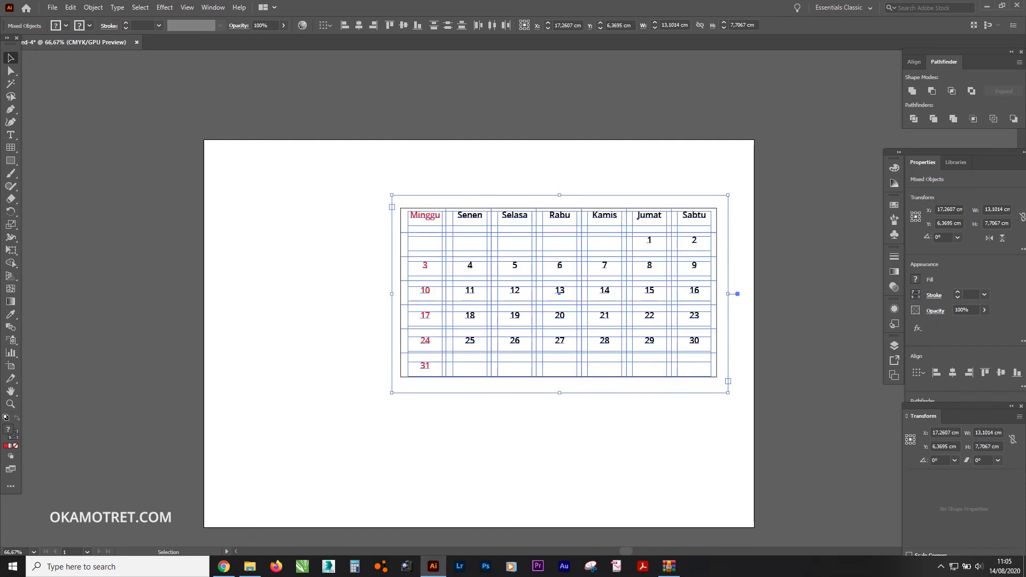
pyautogui.hotkey('ctrl', 'shift', 'a')
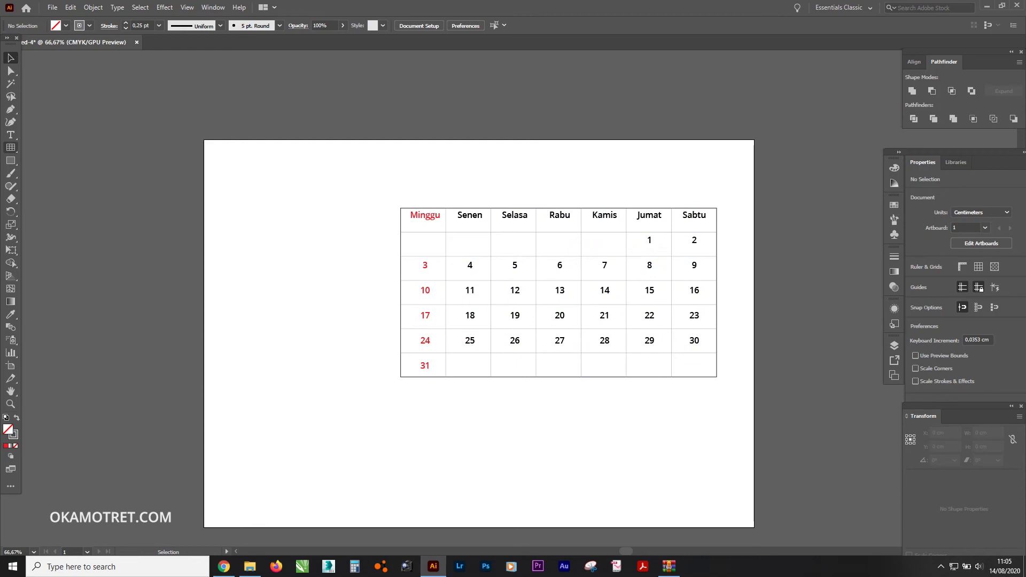
pyautogui.click(11, 160)
# - Draw a tall rectangle down the page's left side and fill it deep blue
pyautogui.moveTo(203, 140); pyautogui.dragTo(397, 530)
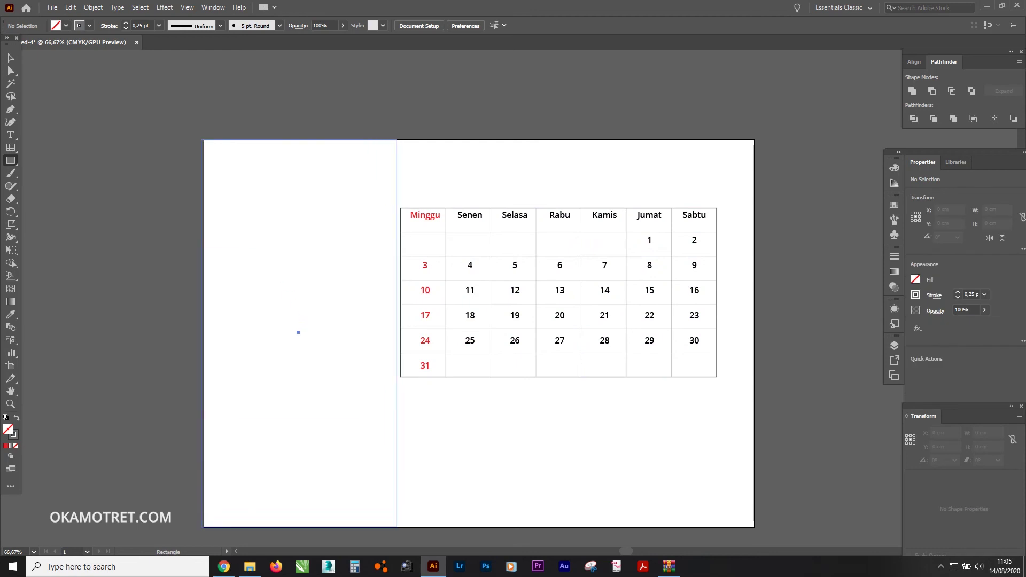
pyautogui.moveTo(397, 530); pyautogui.dragTo(396, 527)
pyautogui.click(11, 57)
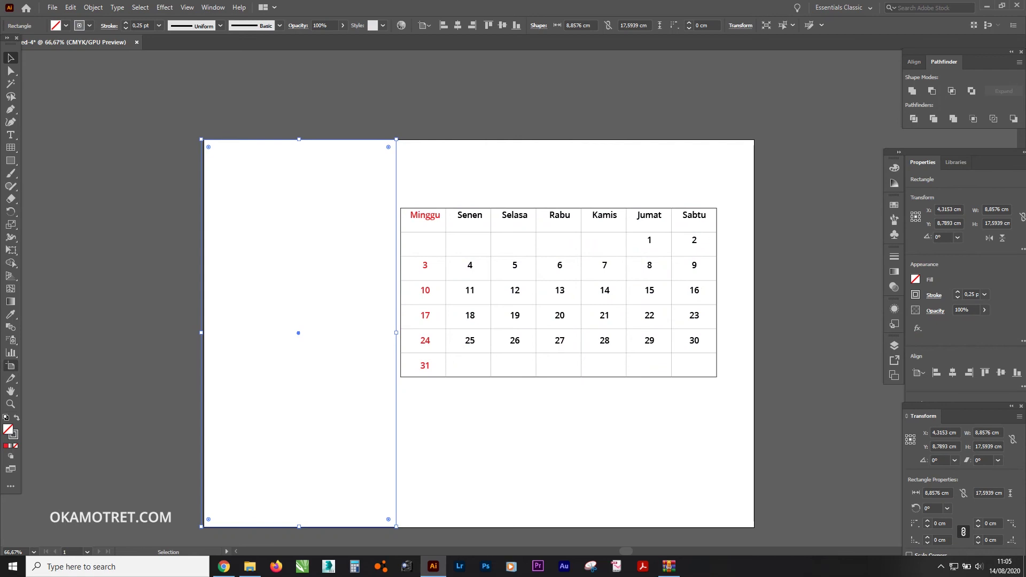
pyautogui.doubleClick(8, 429)
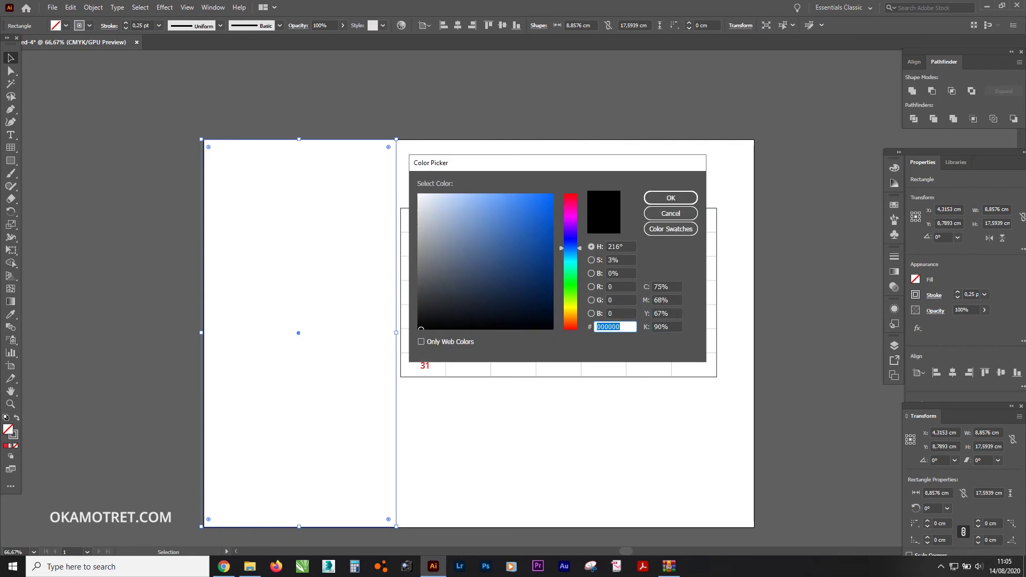
pyautogui.moveTo(570, 247); pyautogui.dragTo(534, 228)
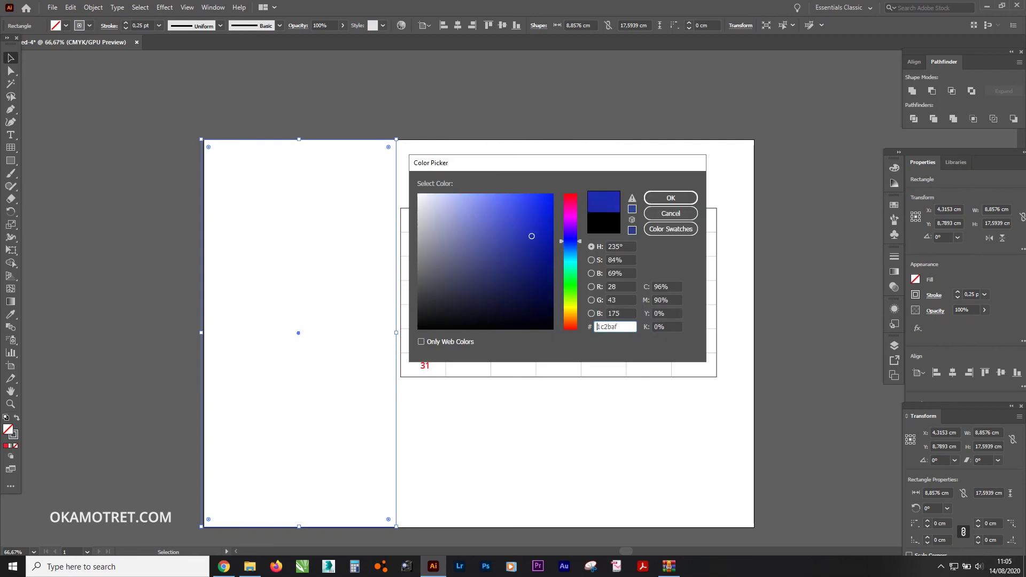
pyautogui.press('Return')
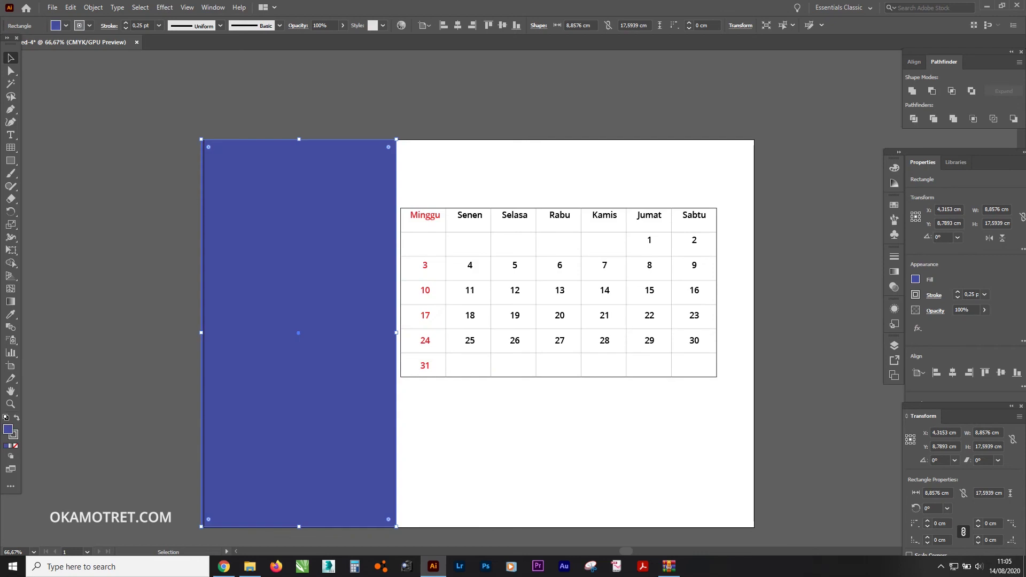
# - Align the blue panel to the page's left edge, remove its outline, and lighten its blue fill
pyautogui.click(443, 26)
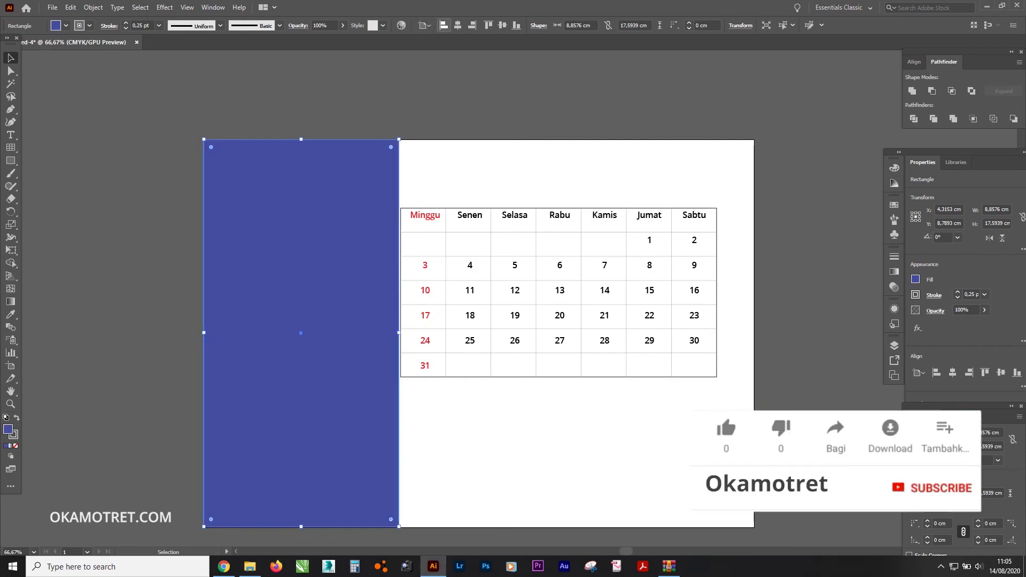
pyautogui.hotkey('ctrl', '1')
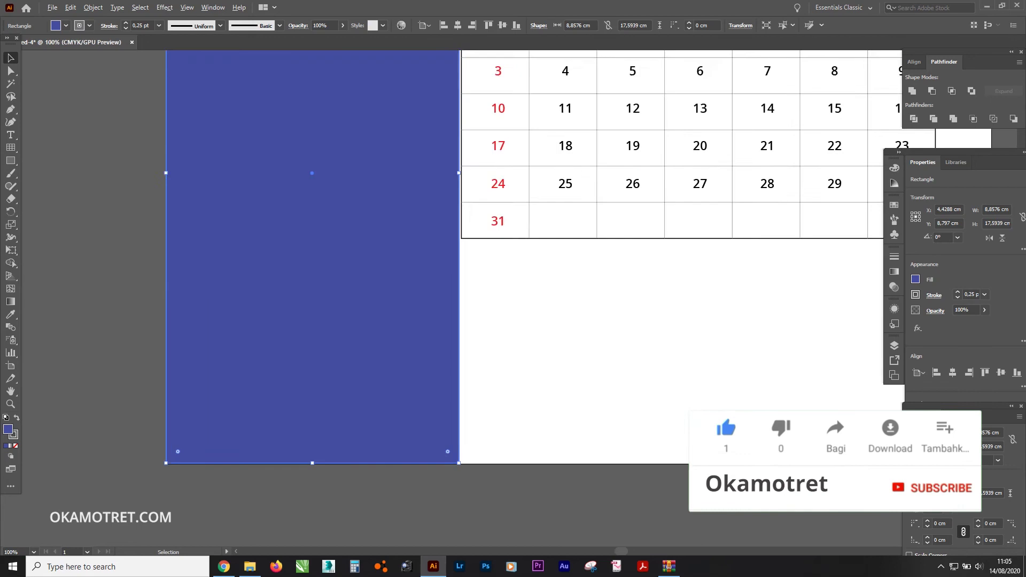
pyautogui.hotkey('ctrl', '-')
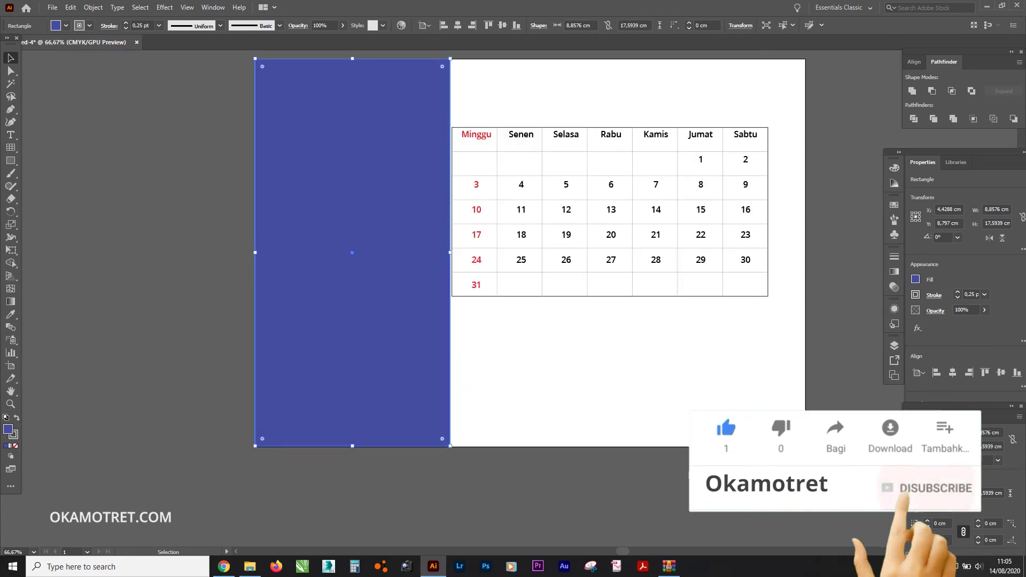
pyautogui.click(89, 26)
pyautogui.click(7, 36)
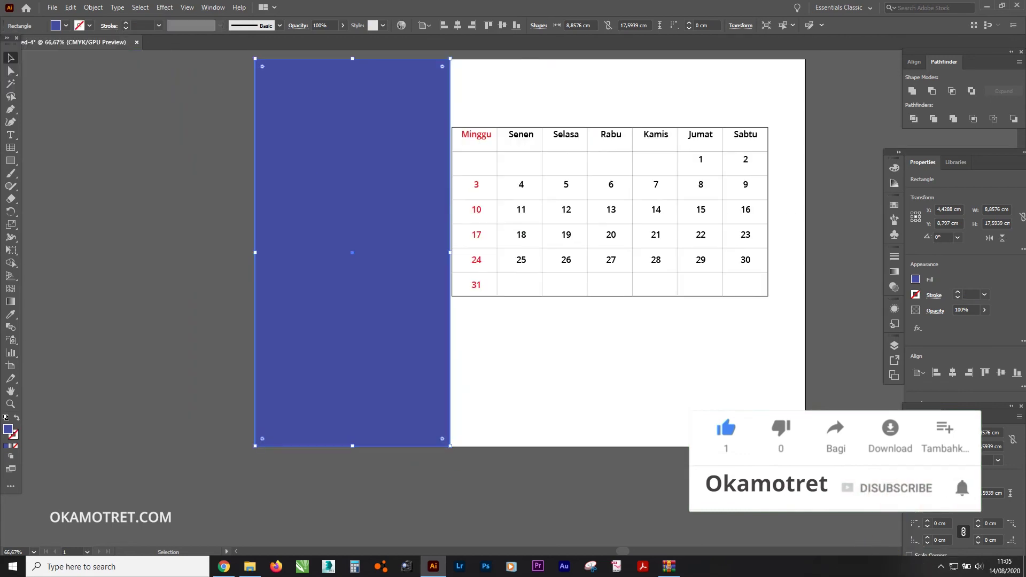
pyautogui.doubleClick(7, 429)
pyautogui.write('3661cc')
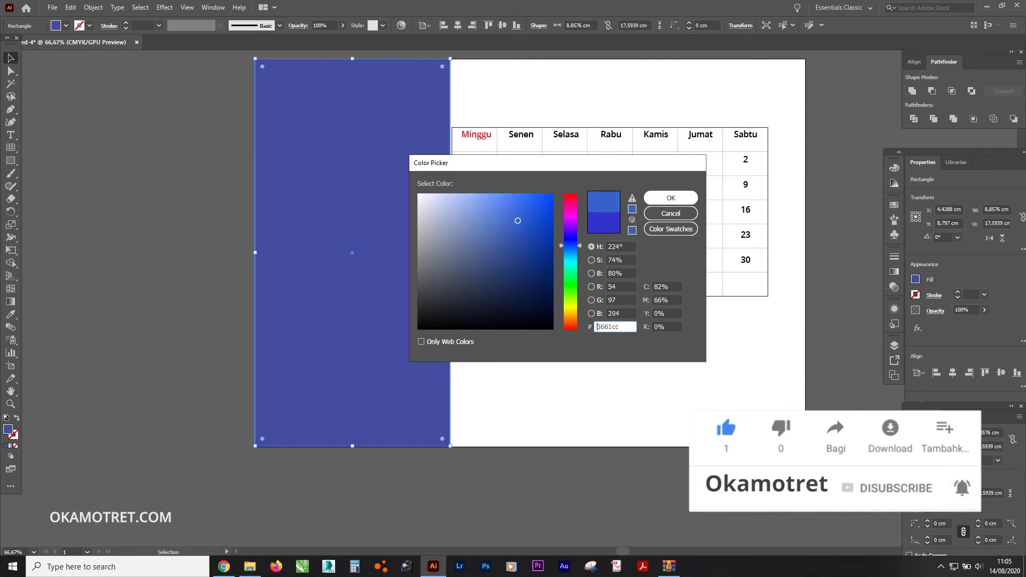
pyautogui.press('Return')
# - Move the grouped calendar table into the white area beside the blue panel
pyautogui.moveTo(475, 107); pyautogui.dragTo(750, 329)
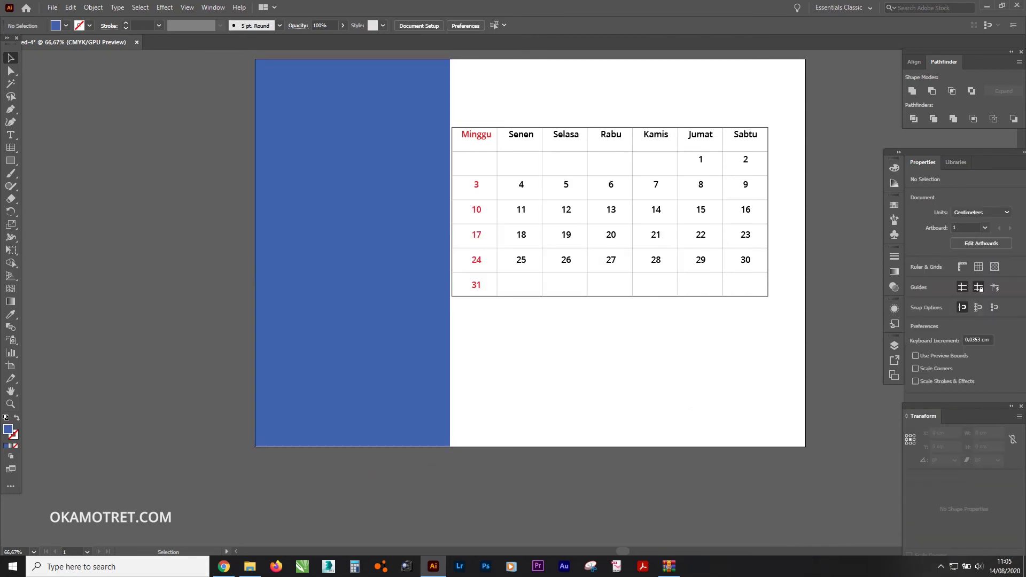
pyautogui.moveTo(748, 235)
pyautogui.mouseDown()
pyautogui.moveTo(767, 252)
pyautogui.moveTo(768, 212)
pyautogui.mouseUp()
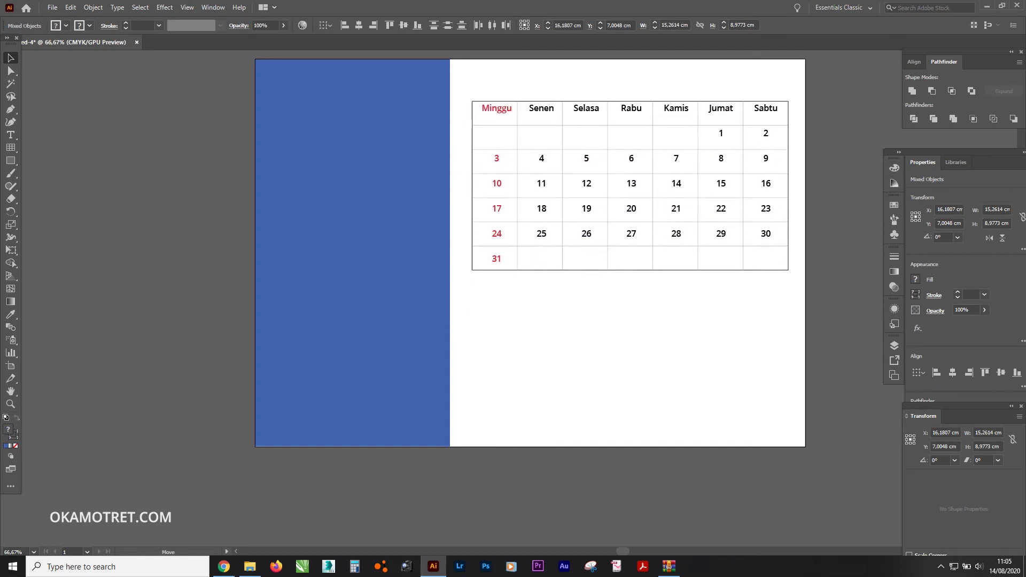
pyautogui.click(625, 364)
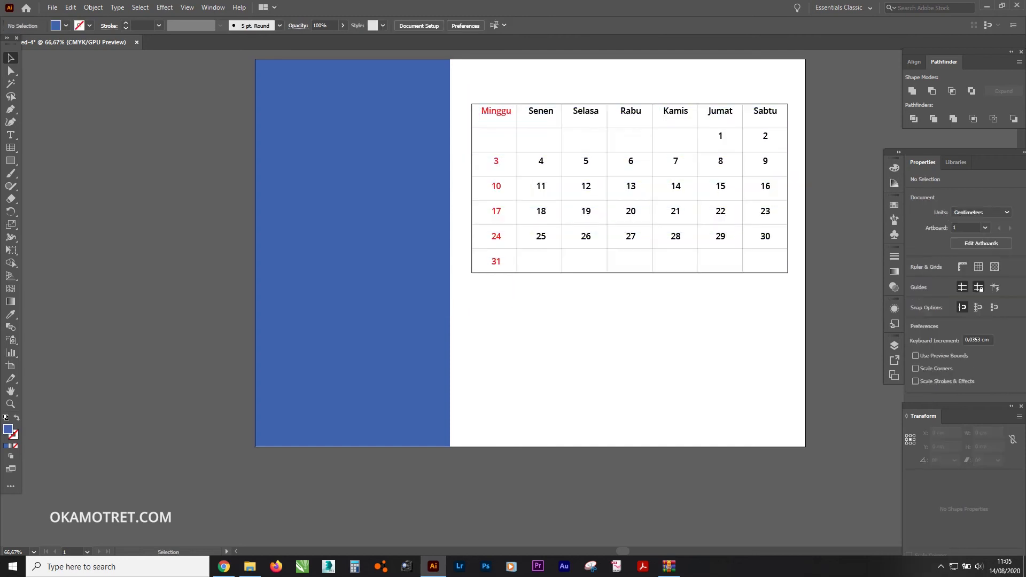
pyautogui.click(353, 251)
# - Alt-drag a copy of the blue panel beside it and give the copy a gradient fill
pyautogui.press('m')
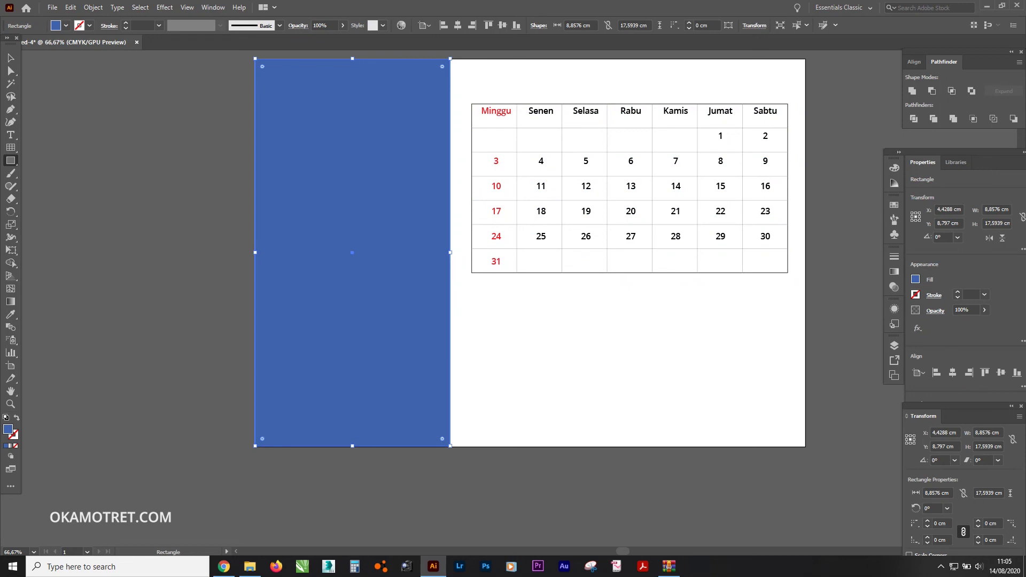
pyautogui.press('v')
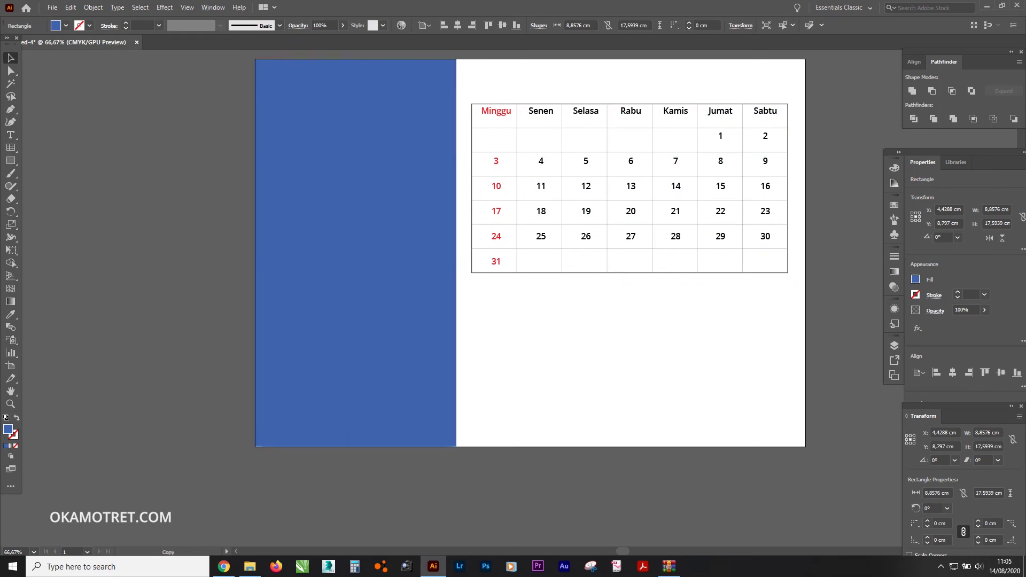
pyautogui.moveTo(270, 251)
pyautogui.mouseDown()
pyautogui.moveTo(456, 267)
pyautogui.moveTo(458, 252)
pyautogui.mouseUp()
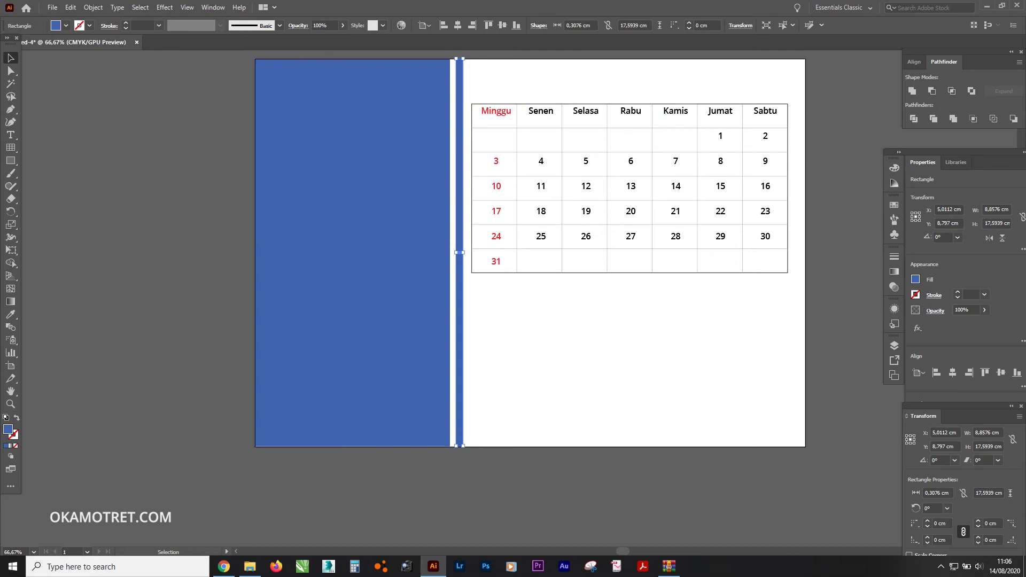
pyautogui.doubleClick(8, 429)
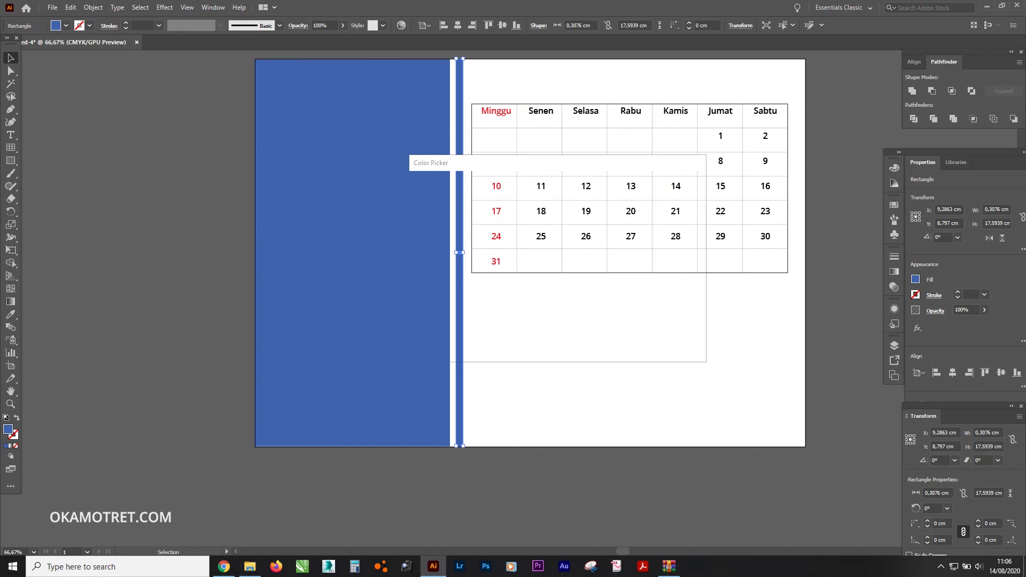
pyautogui.click(671, 197)
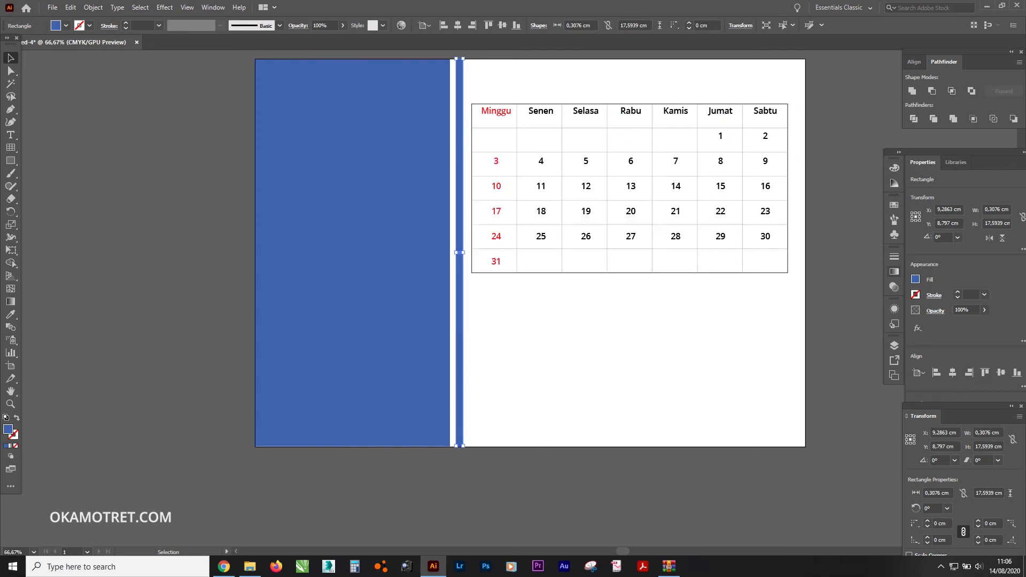
pyautogui.click(893, 272)
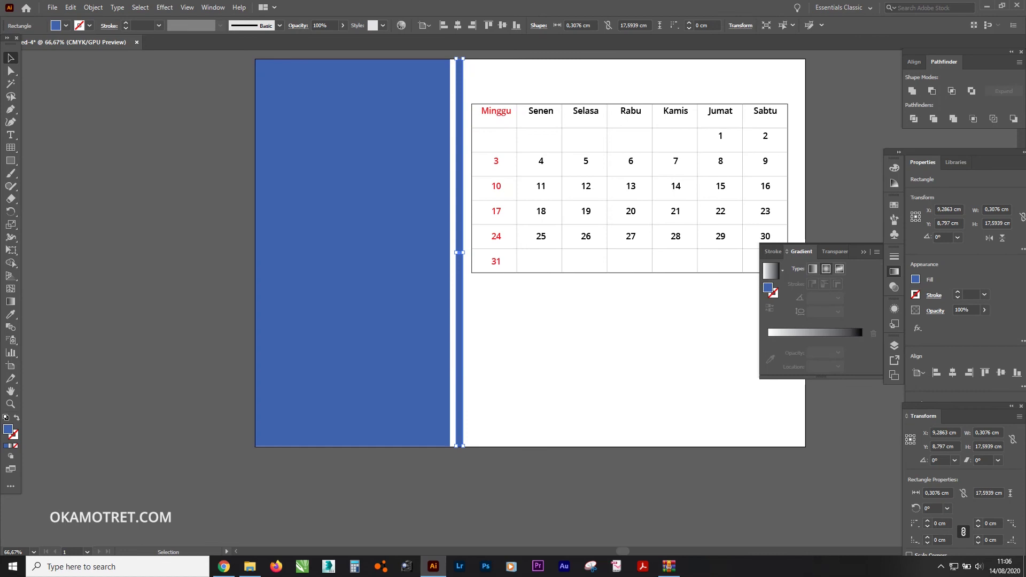
pyautogui.click(826, 268)
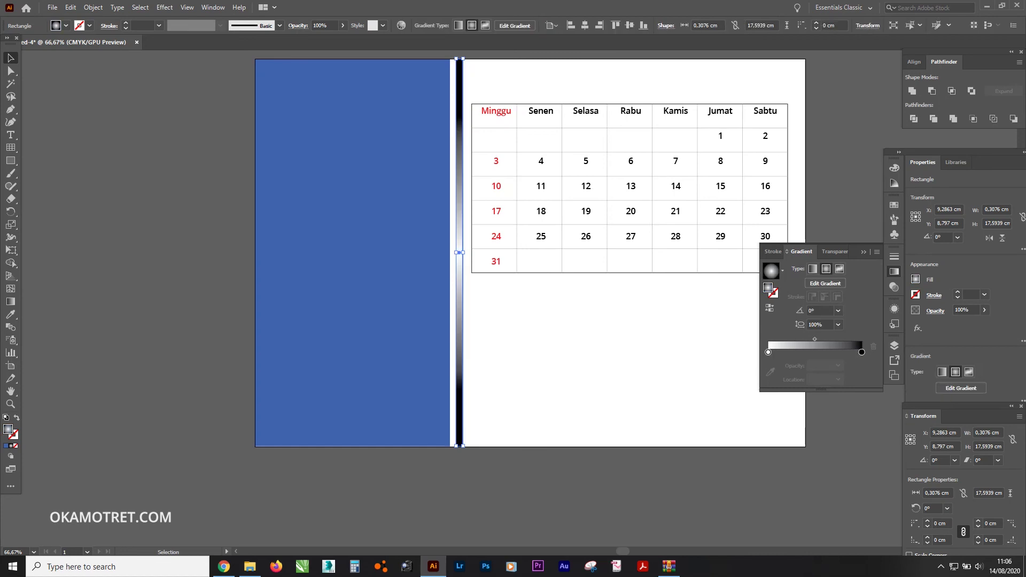
# - Set the strip's gradient stops to orange and crimson red, shifting the midpoint toward red
pyautogui.doubleClick(861, 352)
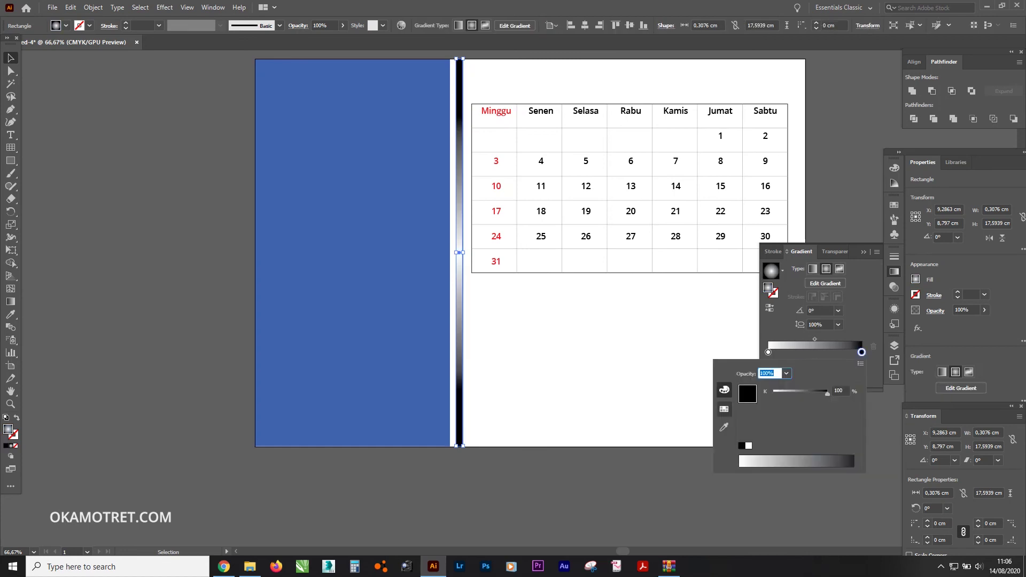
pyautogui.click(724, 408)
pyautogui.click(821, 385)
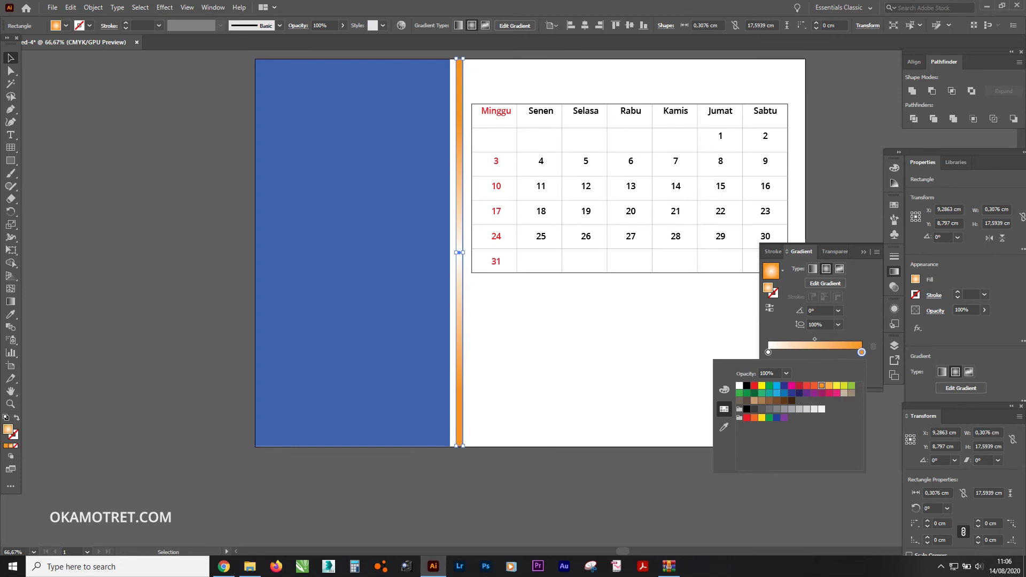
pyautogui.click(799, 386)
pyautogui.doubleClick(768, 351)
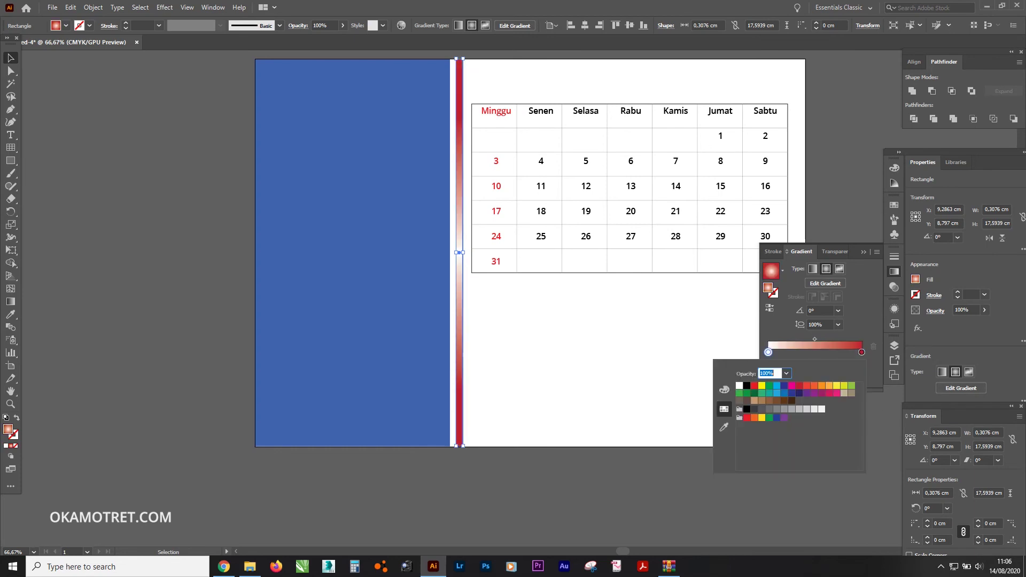
pyautogui.click(813, 385)
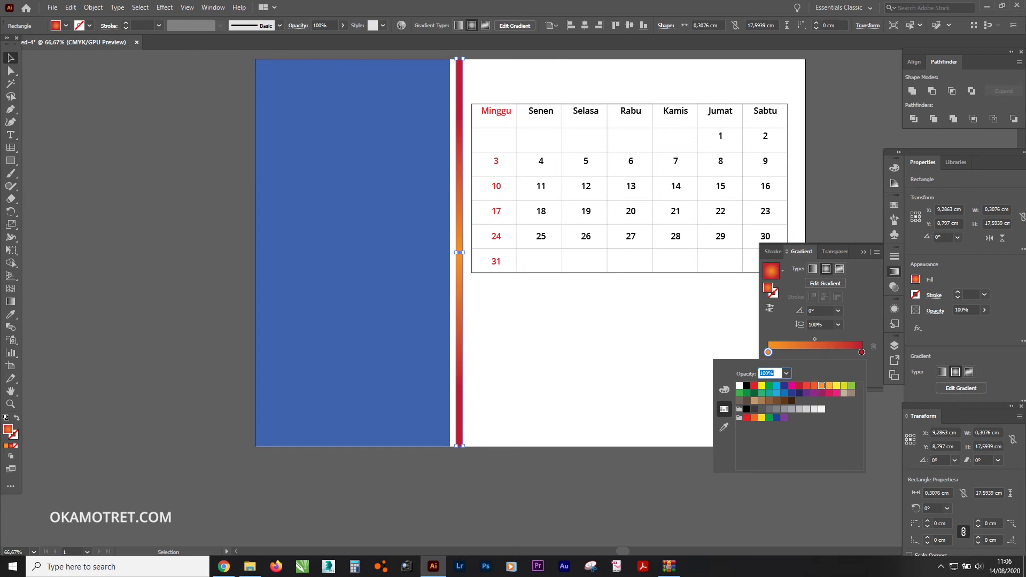
pyautogui.click(814, 339)
pyautogui.moveTo(814, 339); pyautogui.dragTo(830, 338)
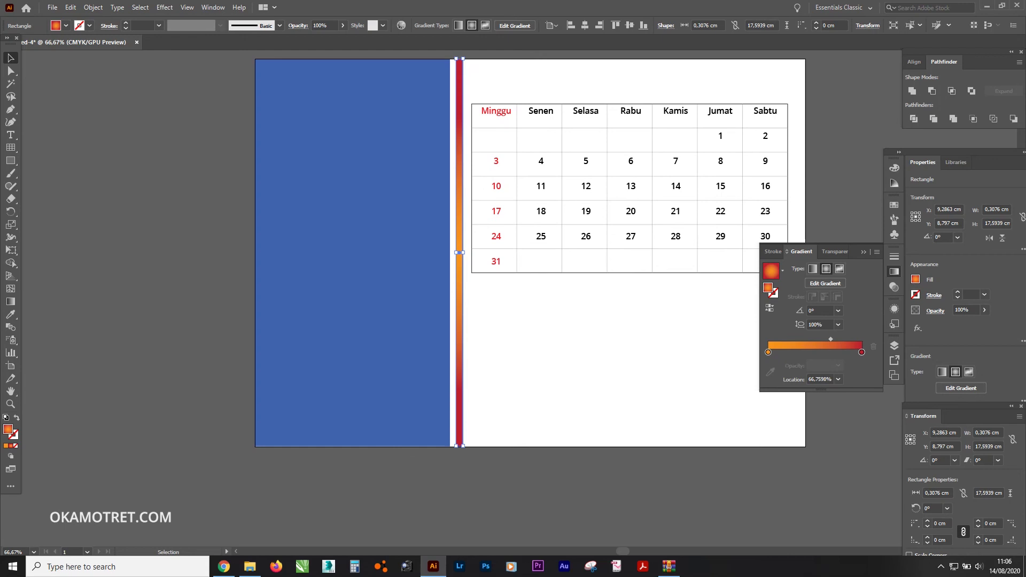
# - Nudge the thin gradient strip left so it sits flush against the blue panel
pyautogui.hotkey('ctrl', 'shift', 'a')
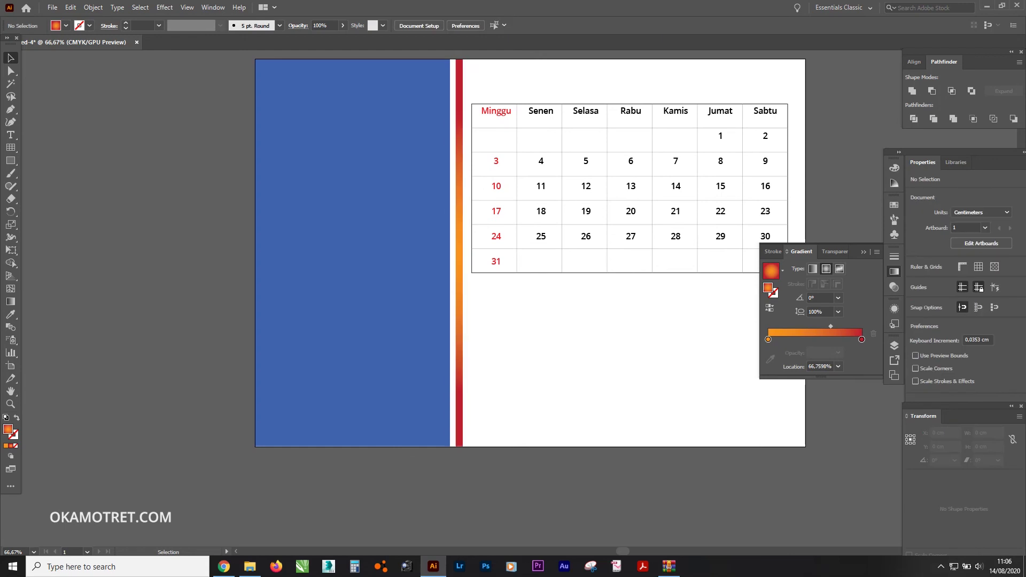
pyautogui.click(448, 251)
pyautogui.hotkey('ctrl', 'shift', 'a')
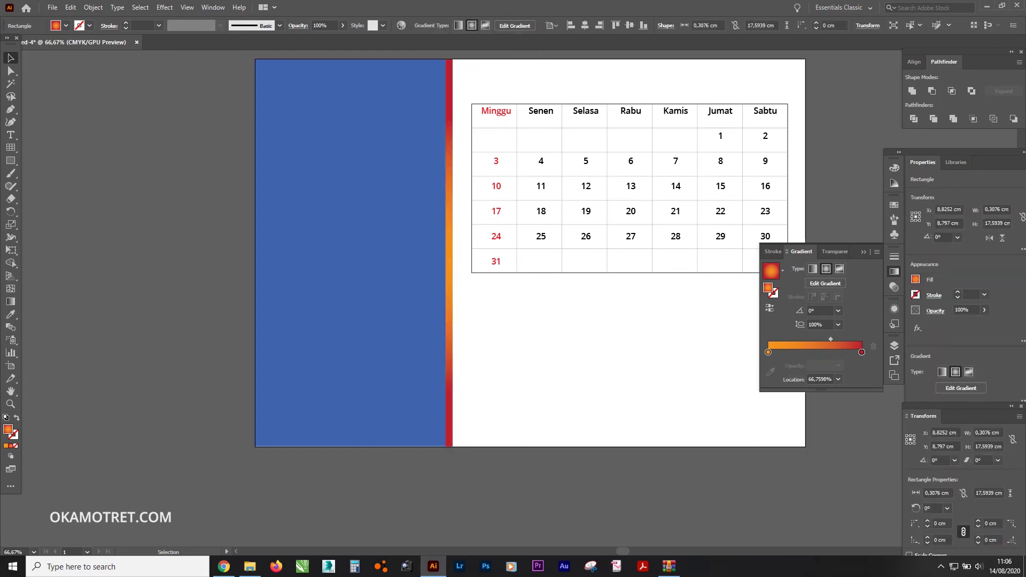
pyautogui.click(353, 251)
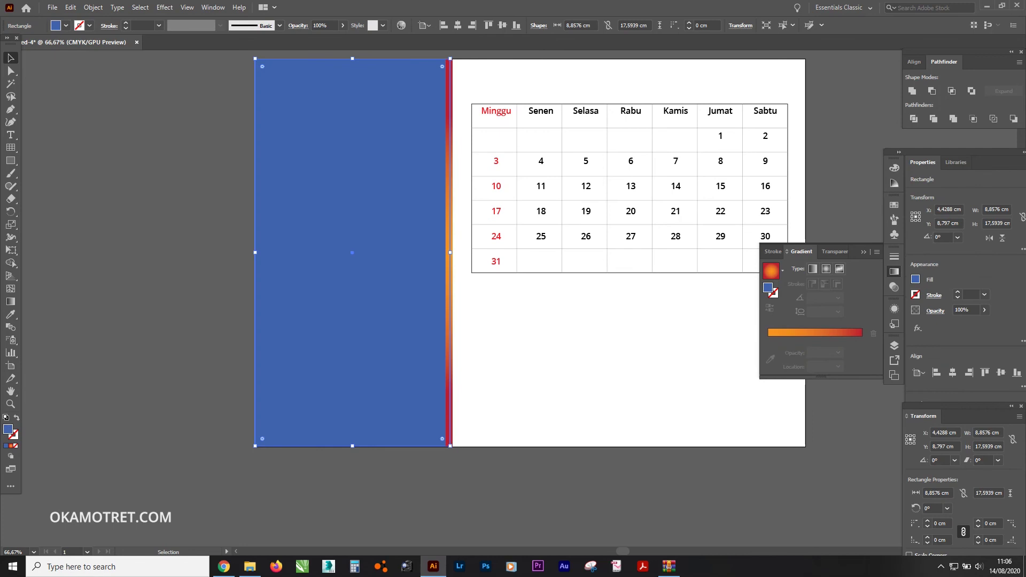
# - Give the side panel a gradient with a bright blue left stop and deep navy right stop
pyautogui.click(812, 269)
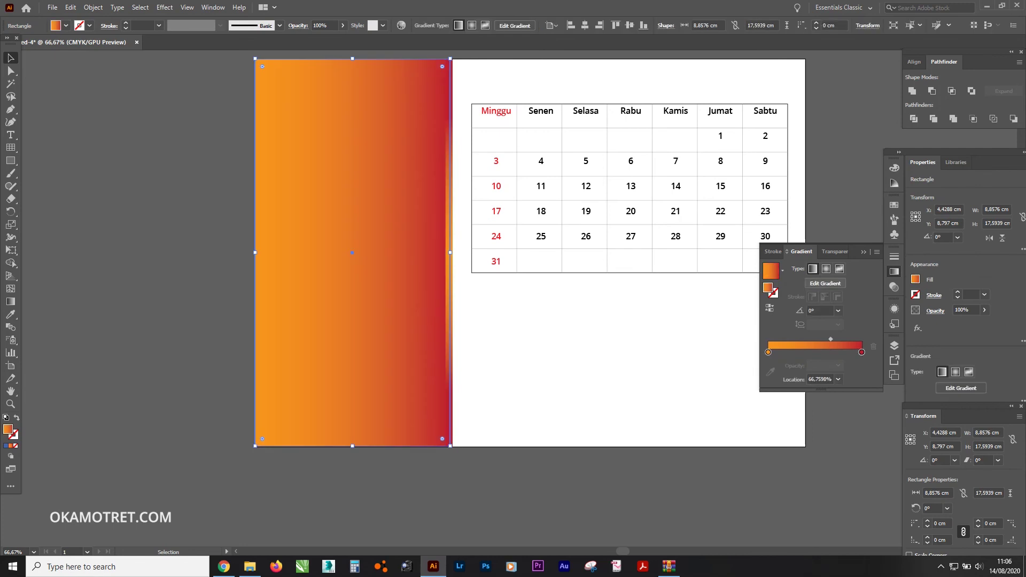
pyautogui.doubleClick(861, 353)
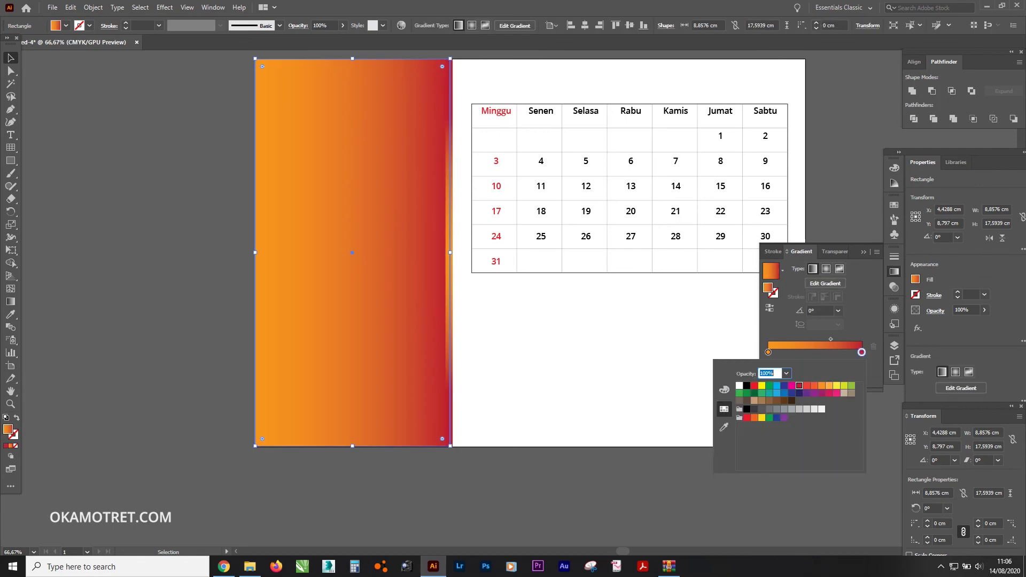
pyautogui.click(792, 392)
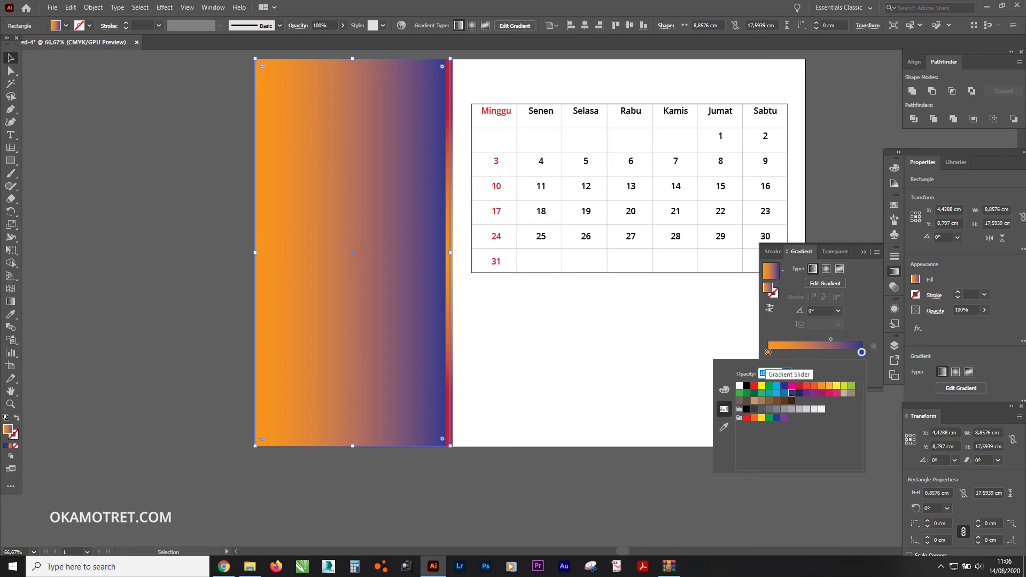
pyautogui.click(799, 392)
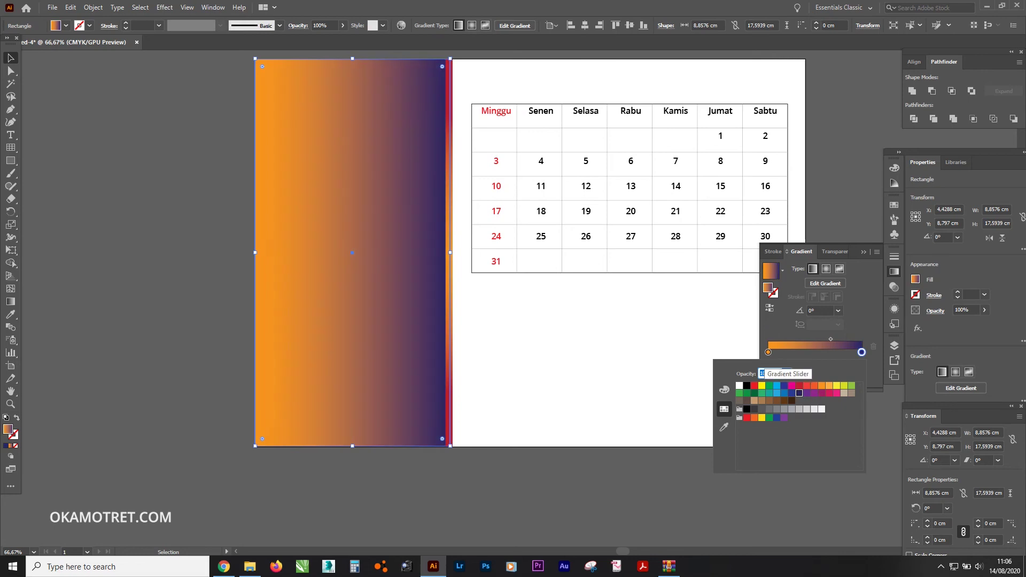
pyautogui.doubleClick(767, 352)
pyautogui.click(792, 393)
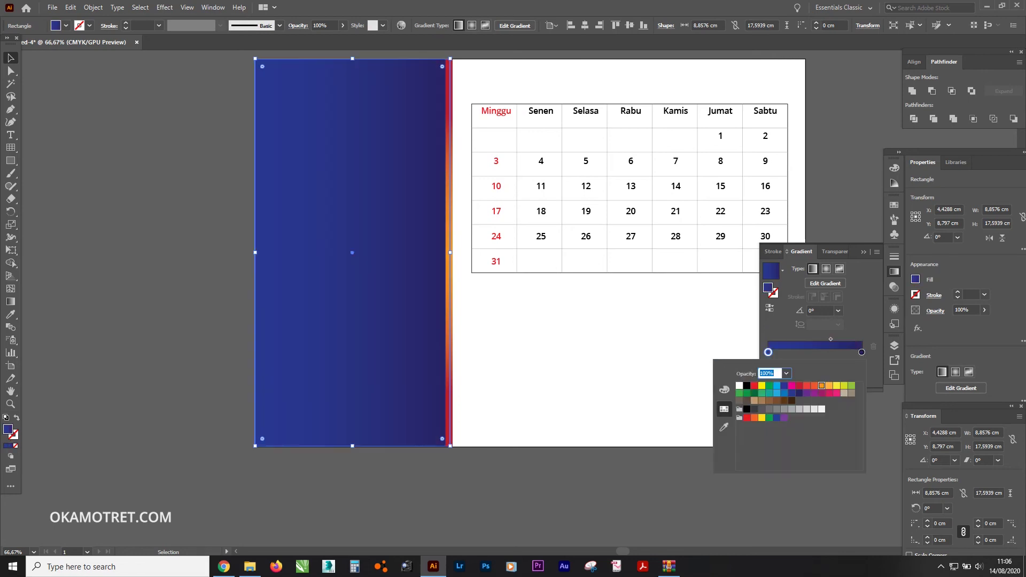
pyautogui.click(784, 392)
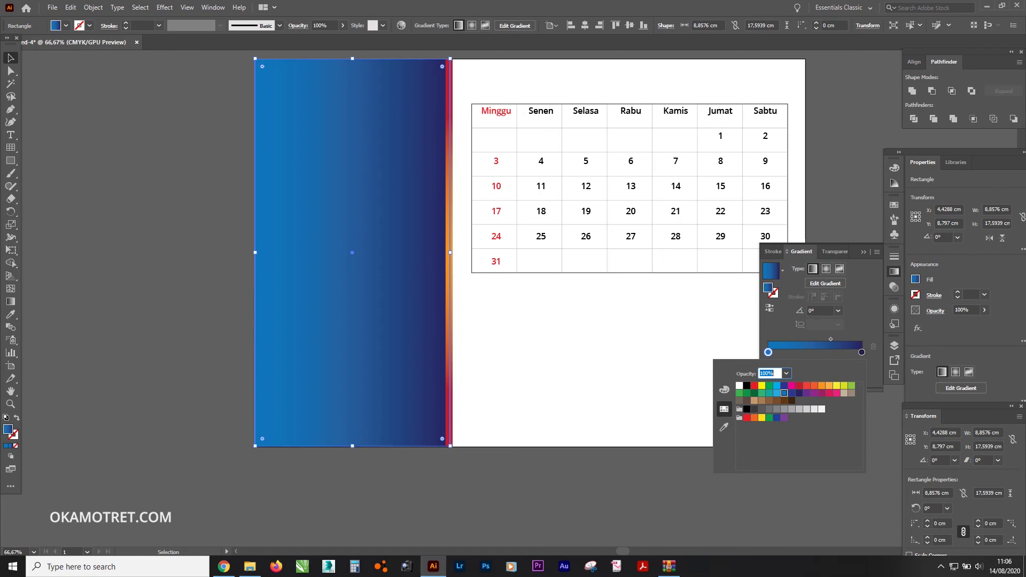
pyautogui.press('Escape')
# - Deselect the panel and zoom to view the whole page
pyautogui.hotkey('ctrl', 'shift', 'a')
pyautogui.hotkey('ctrl', '-')
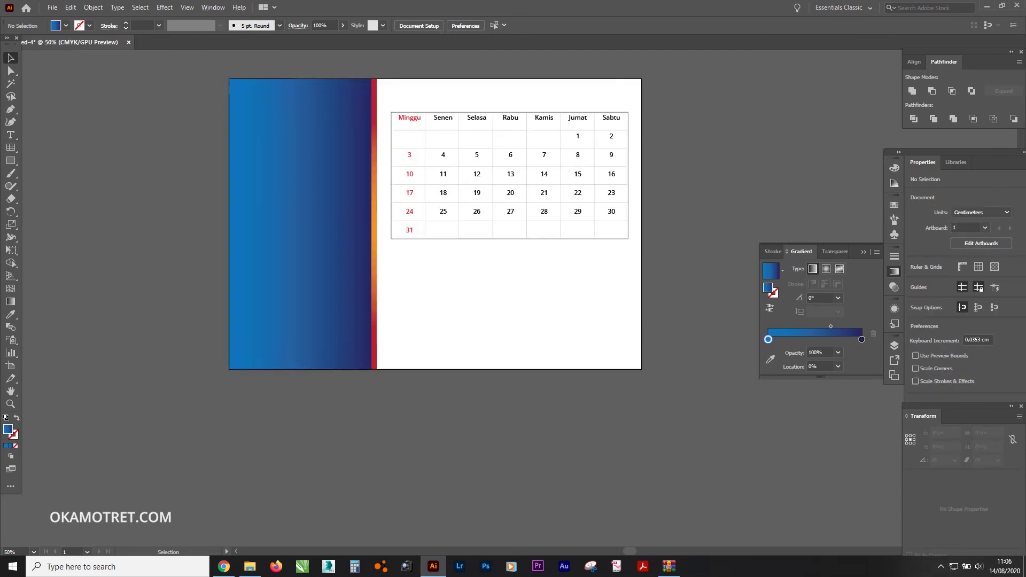
pyautogui.hotkey('ctrl', '+')
pyautogui.hotkey('ctrl', '+')
pyautogui.hotkey('ctrl', '-')
pyautogui.hotkey('ctrl', '-')
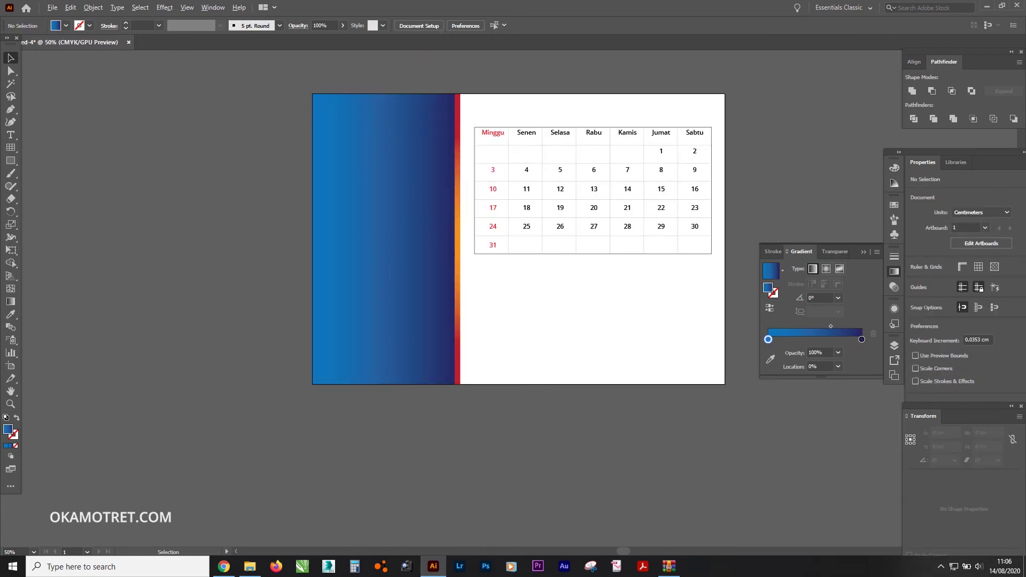
pyautogui.hotkey('ctrl', '+')
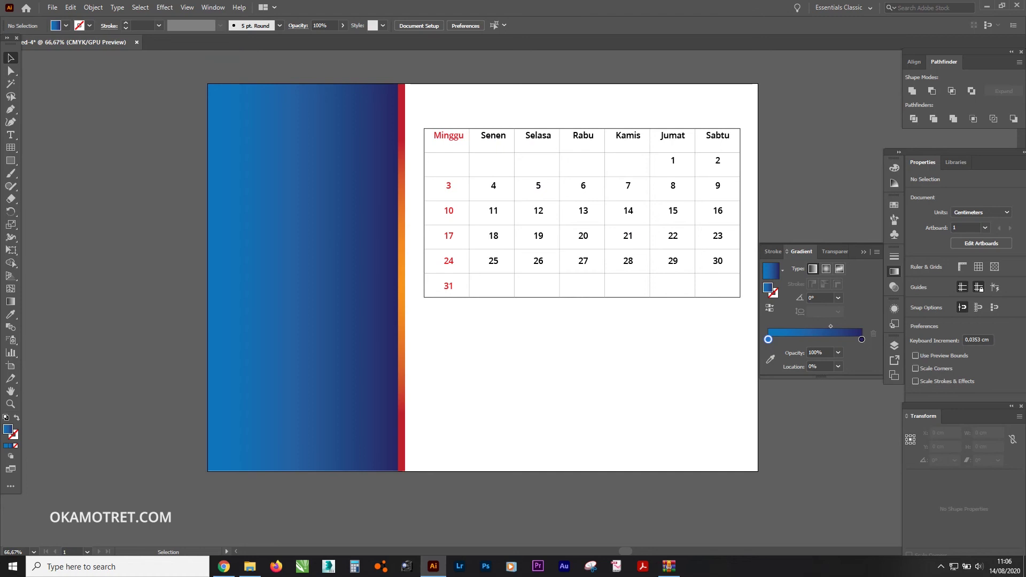
pyautogui.press('m')
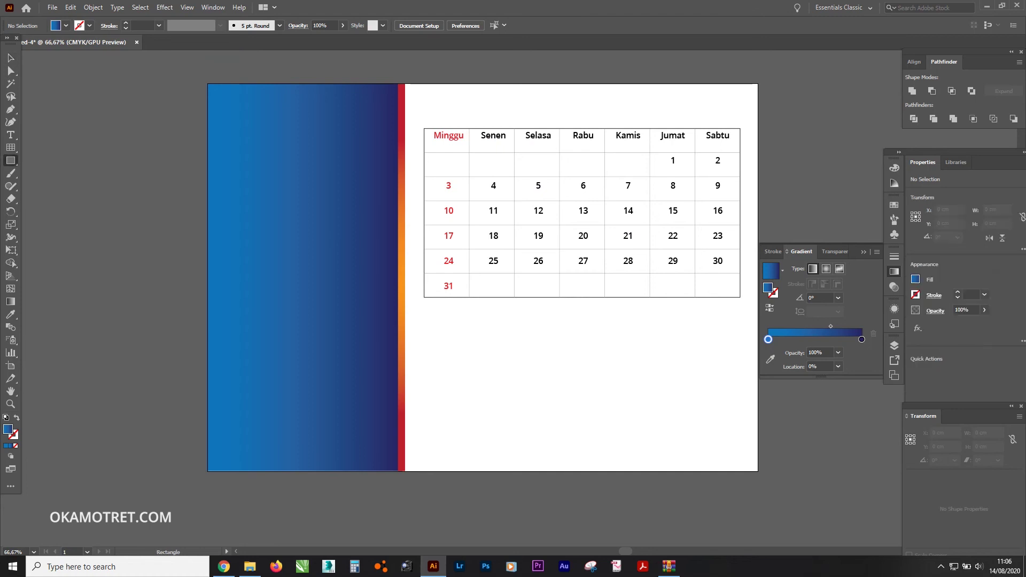
pyautogui.press('t')
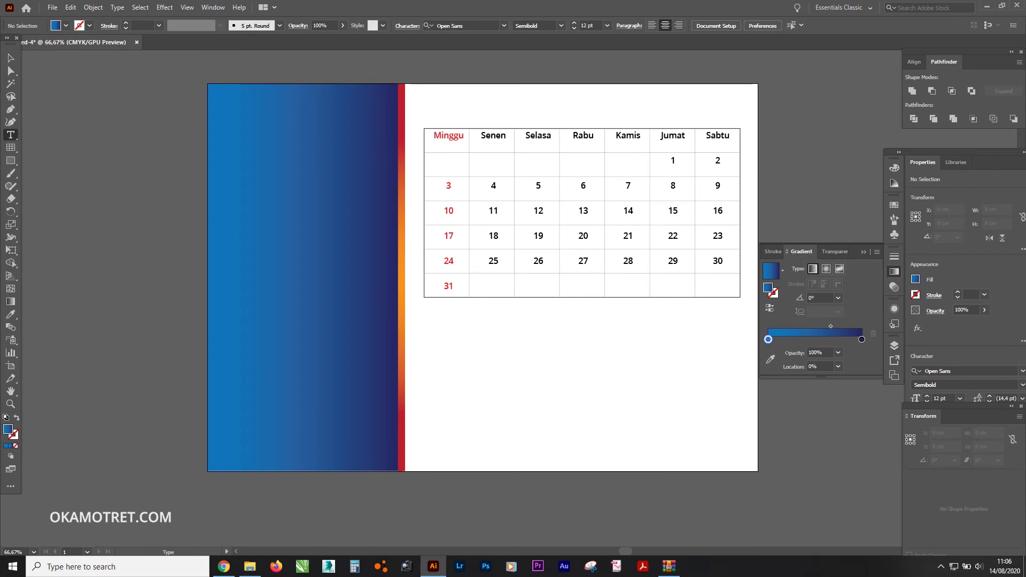
# - Type the title 'KALENDER 2019' in capitals above the calendar
pyautogui.click(634, 93)
pyautogui.press('capslock')
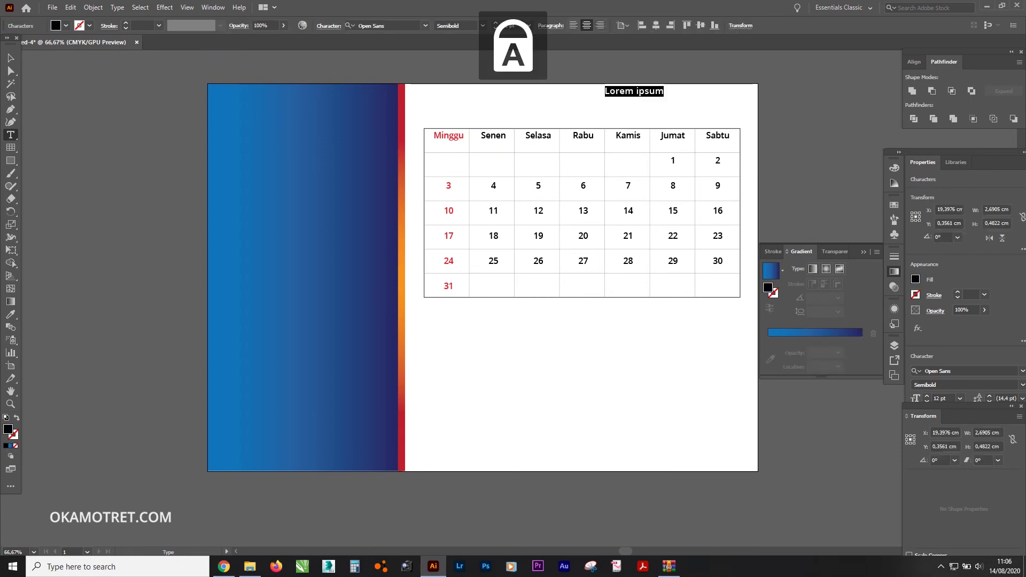
pyautogui.write('KAL')
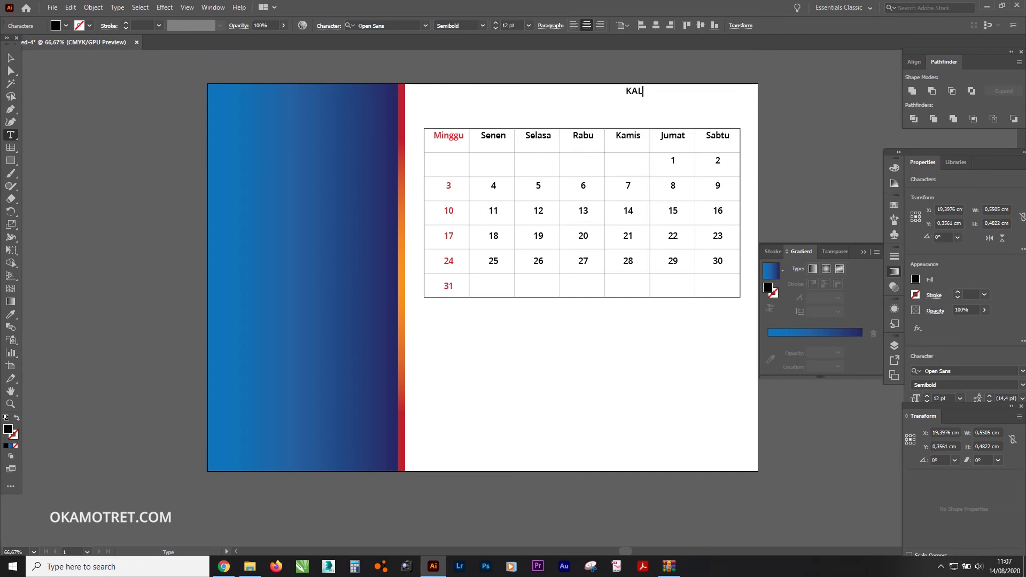
pyautogui.write('ENDER ')
pyautogui.write('201')
pyautogui.write('9')
pyautogui.press('Escape')
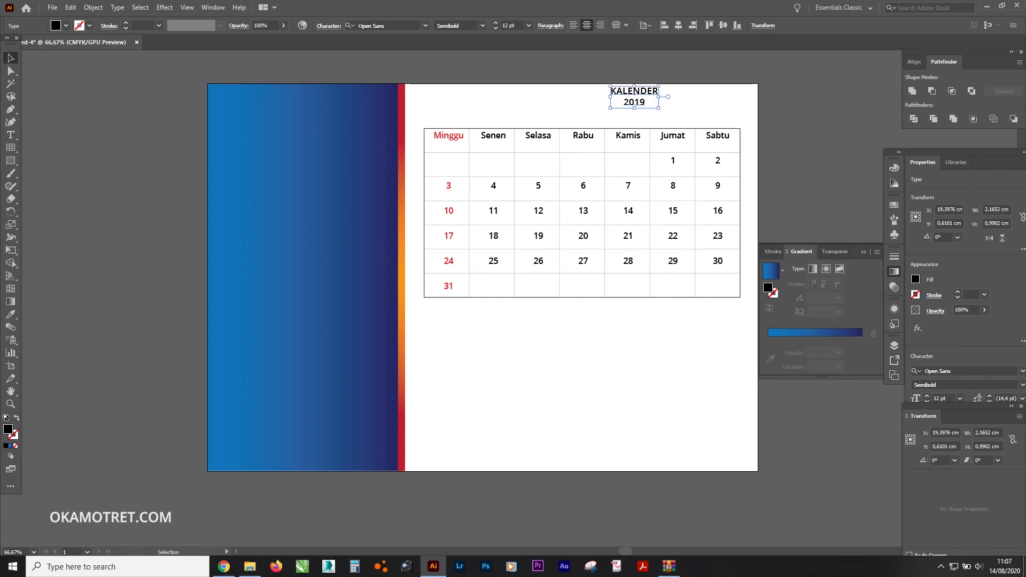
# - Resize and left-align the KALENDER 2019 title, then move it onto the blue panel
pyautogui.click(664, 25)
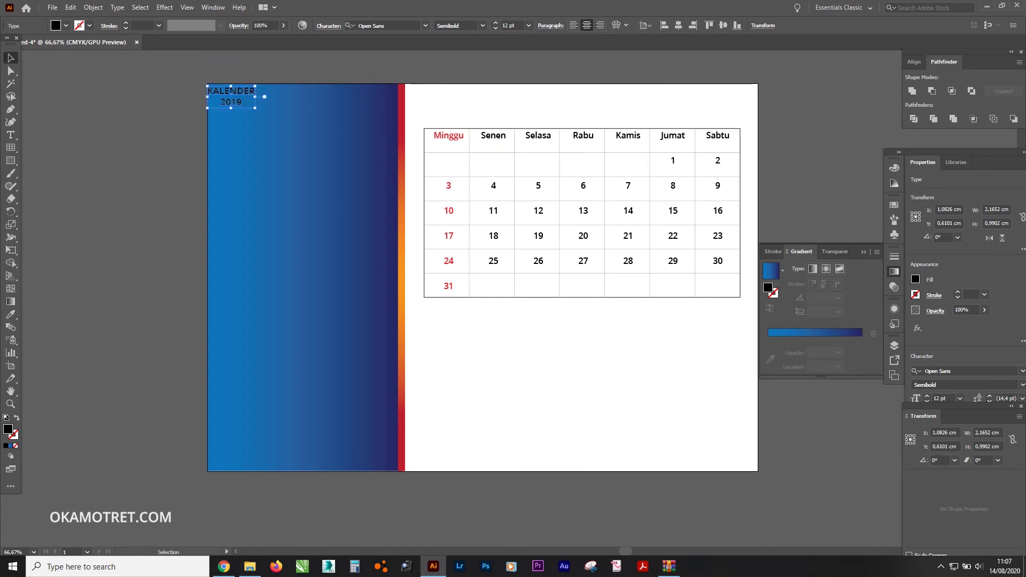
pyautogui.moveTo(255, 107); pyautogui.dragTo(379, 164)
pyautogui.hotkey('ctrl', 'shift', 'l')
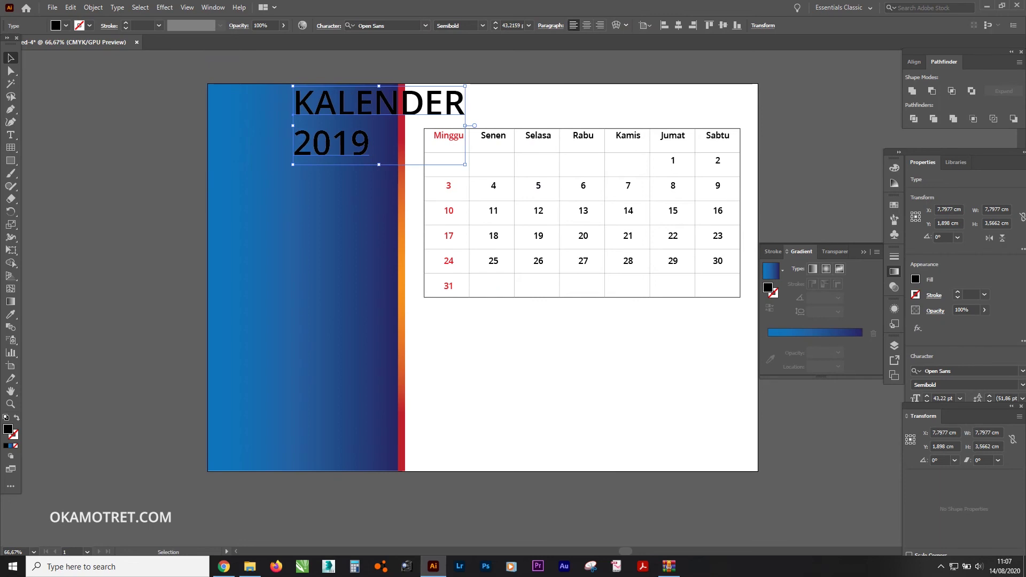
pyautogui.moveTo(342, 134); pyautogui.dragTo(271, 139)
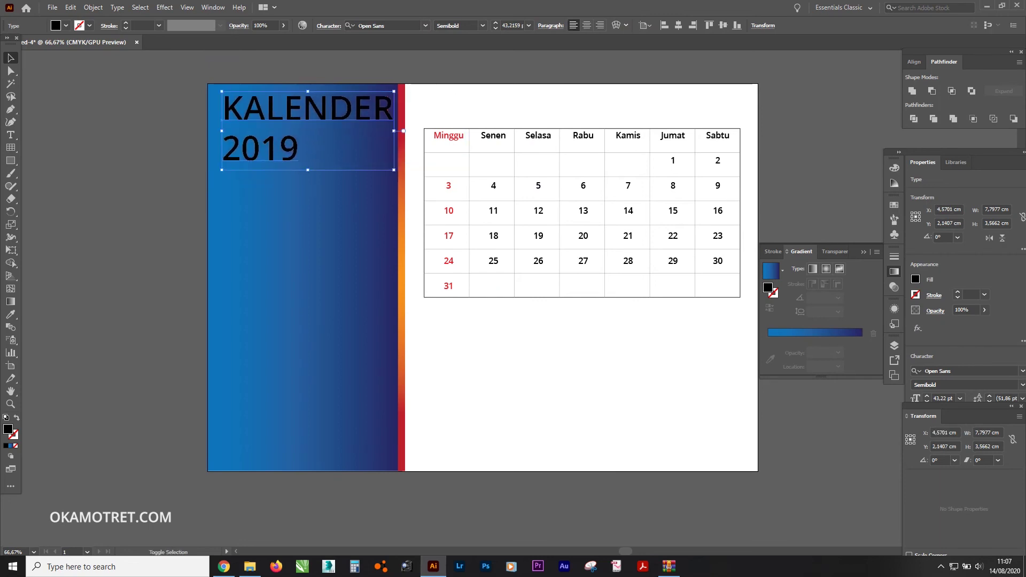
pyautogui.press('Return')
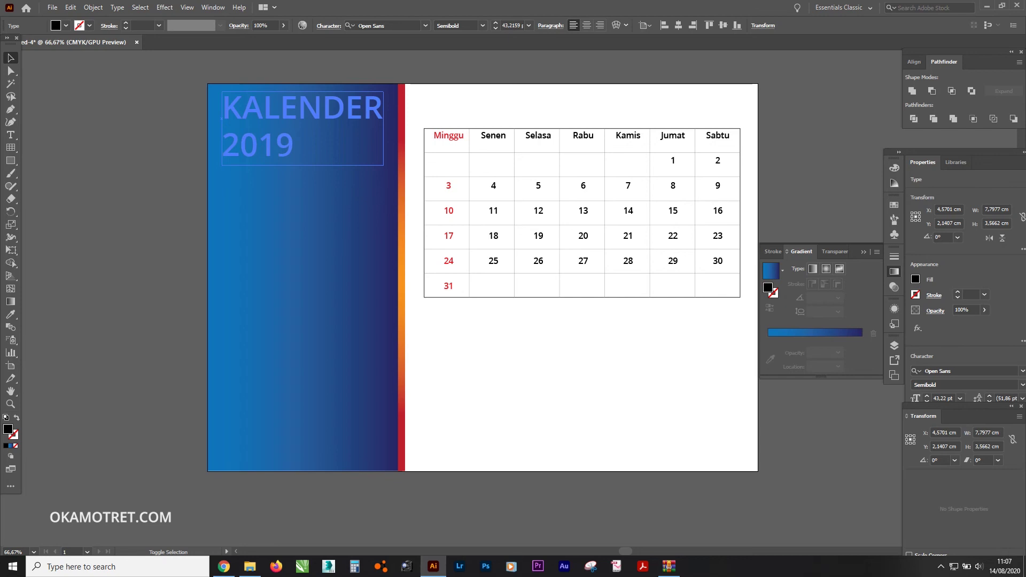
pyautogui.press('Escape')
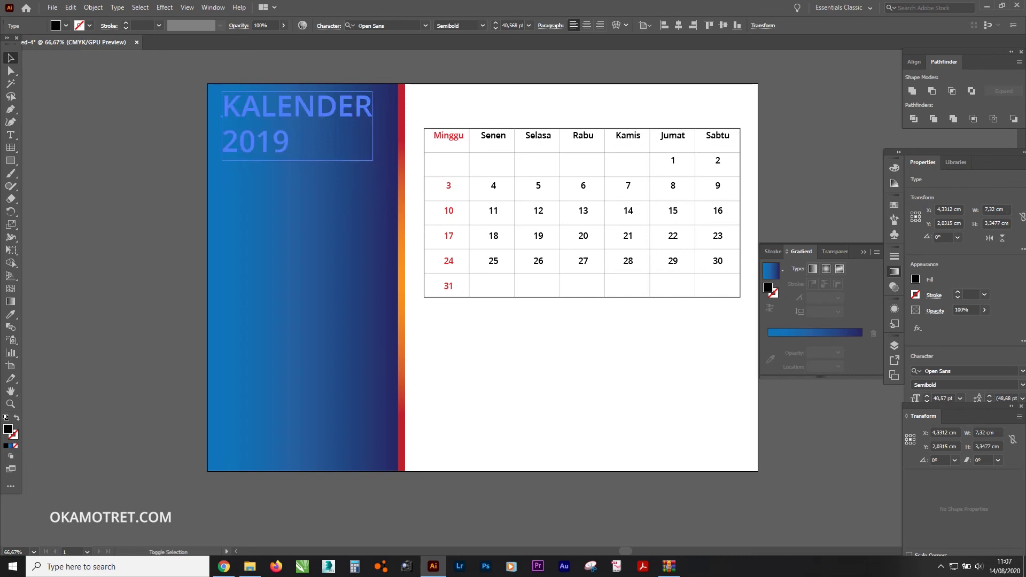
pyautogui.moveTo(383, 164); pyautogui.dragTo(376, 159)
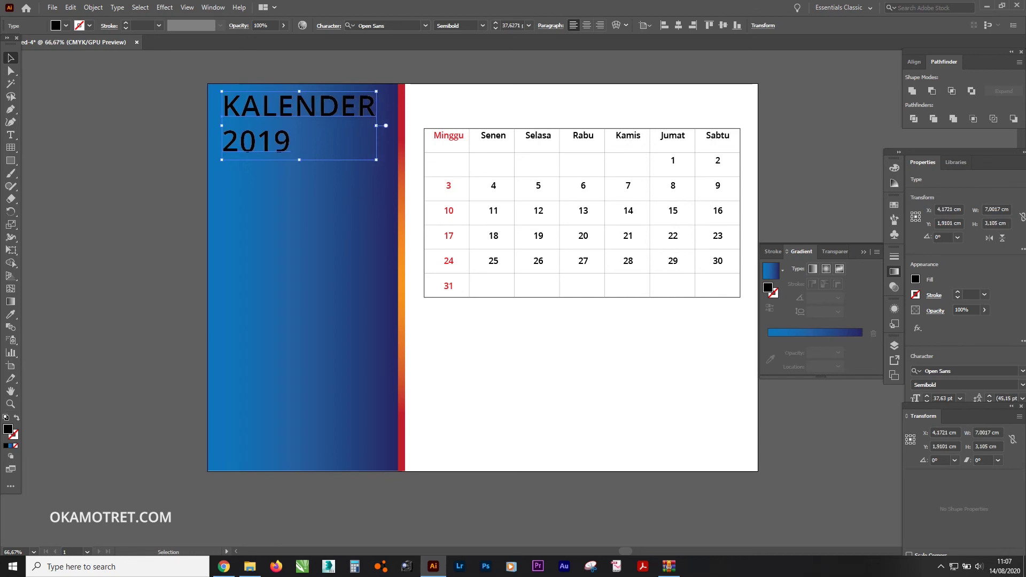
# - Make the title white and tighten its line spacing with Alt+Up
pyautogui.click(65, 25)
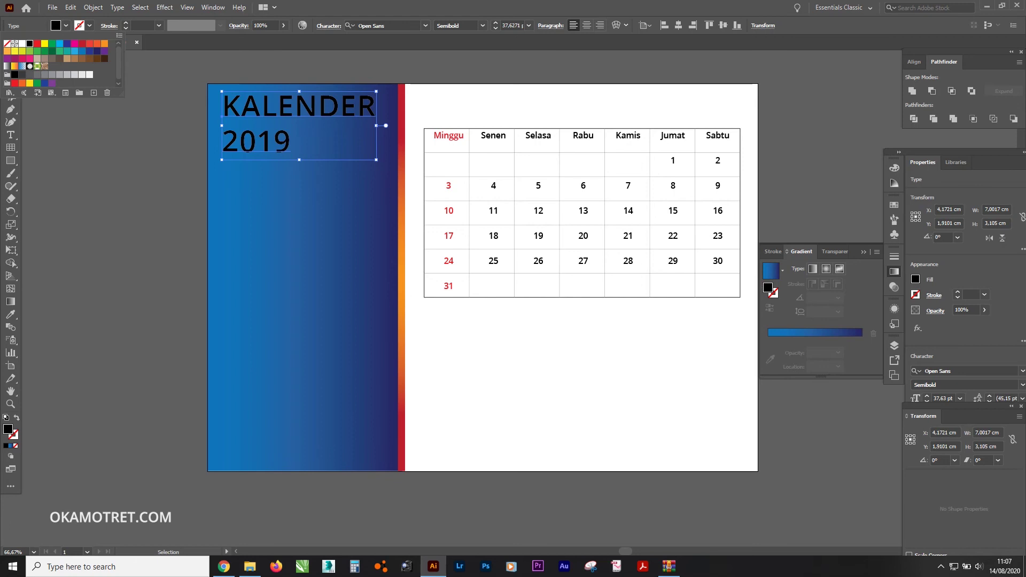
pyautogui.click(21, 44)
pyautogui.press('Escape')
pyautogui.hotkey('ctrl', 'shift', 'a')
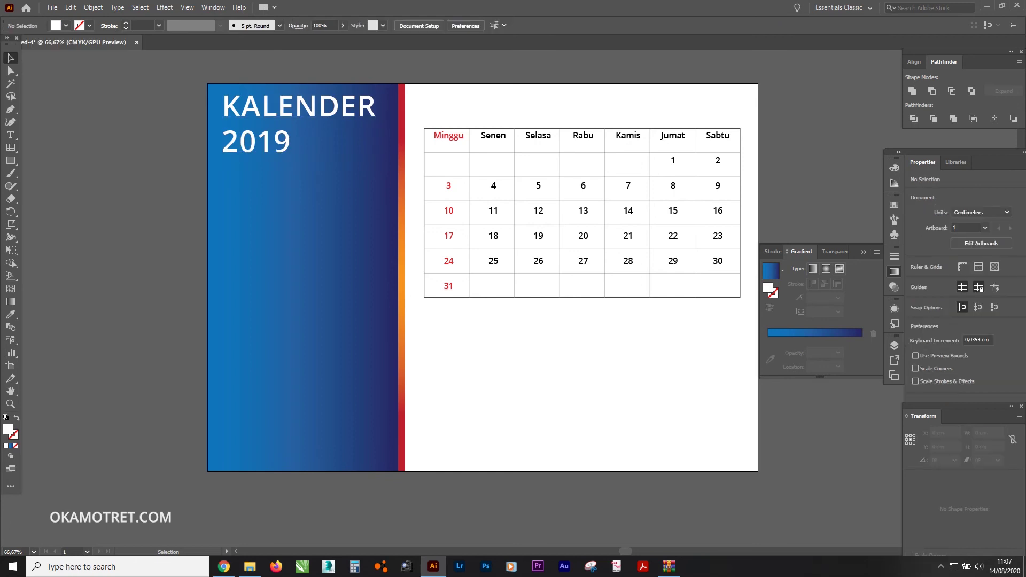
pyautogui.click(257, 141)
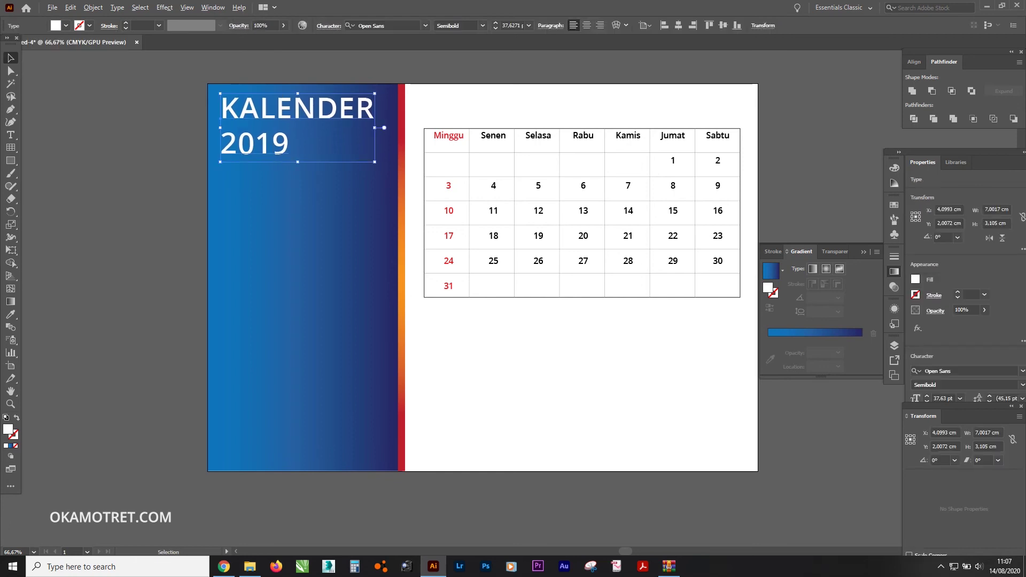
pyautogui.hotkey('alt', 'Up')
pyautogui.hotkey('alt', 'Up')
pyautogui.hotkey('alt', 'Up')
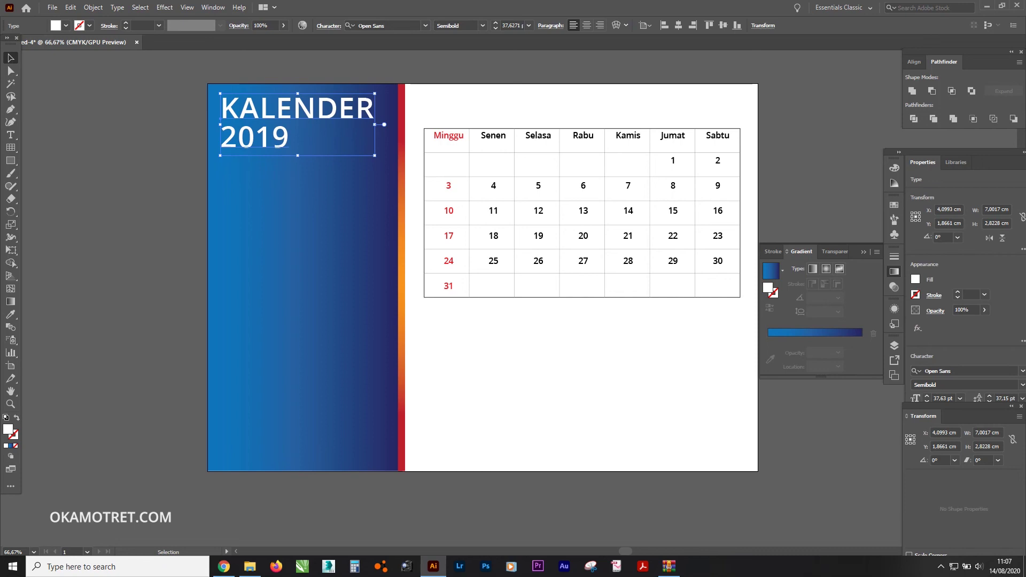
pyautogui.hotkey('ctrl', 'shift', 'a')
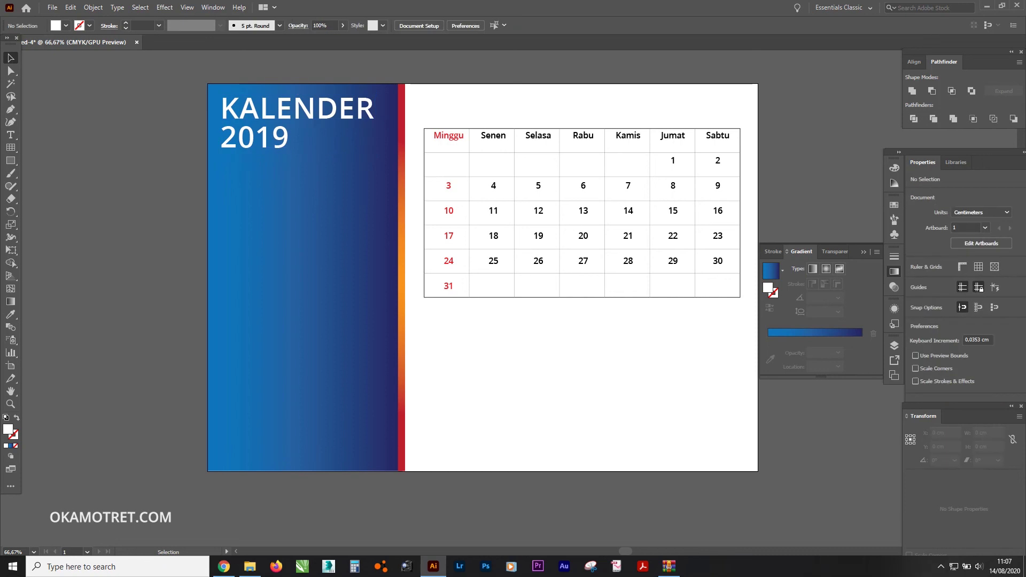
pyautogui.hotkey('ctrl', 'z')
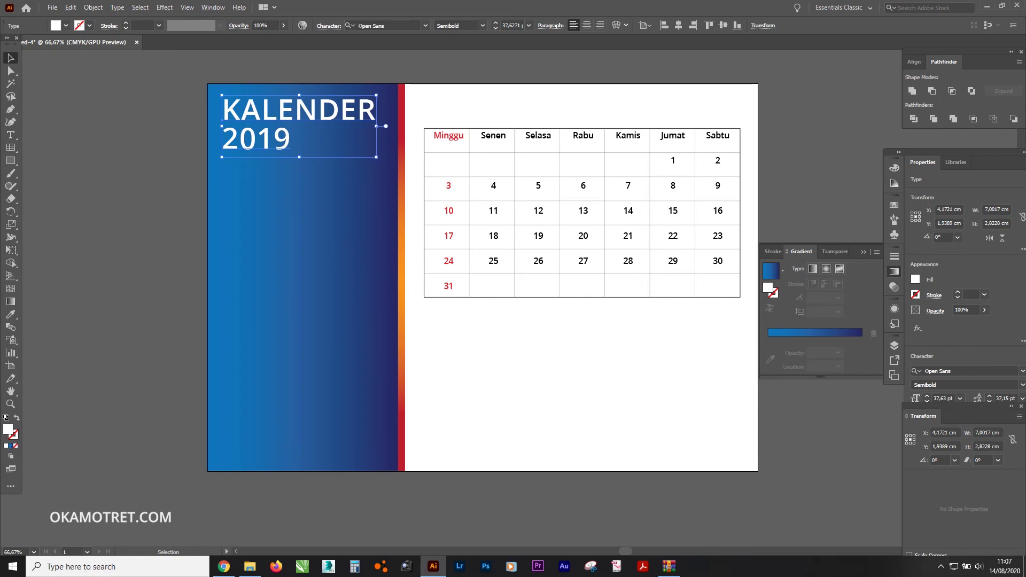
# - Duplicate the title above the grid, replace its text, and make it dark grey
pyautogui.moveTo(299, 123); pyautogui.dragTo(575, 114)
pyautogui.press('t')
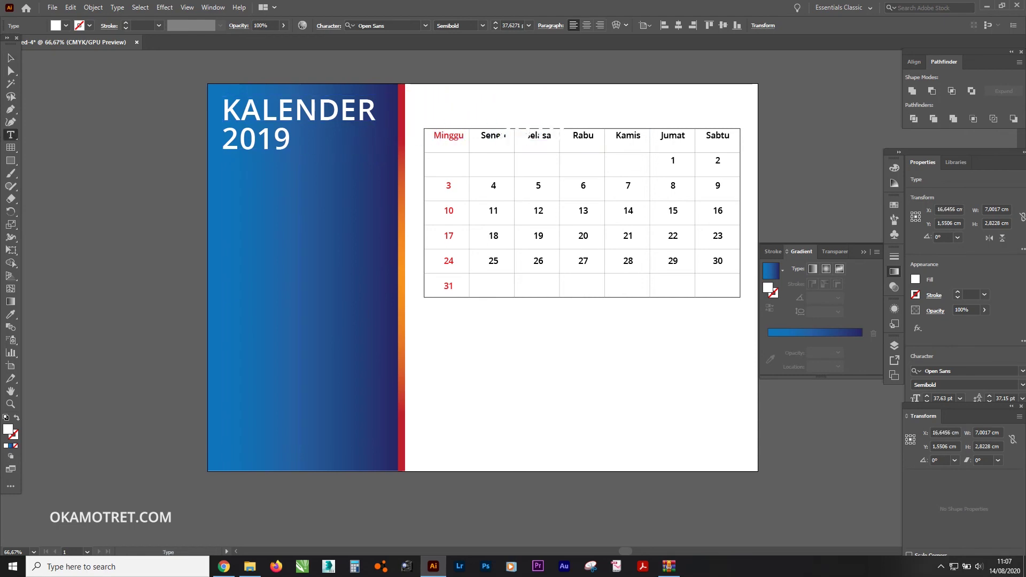
pyautogui.click(593, 101)
pyautogui.hotkey('ctrl', 'a')
pyautogui.press('BackSpace')
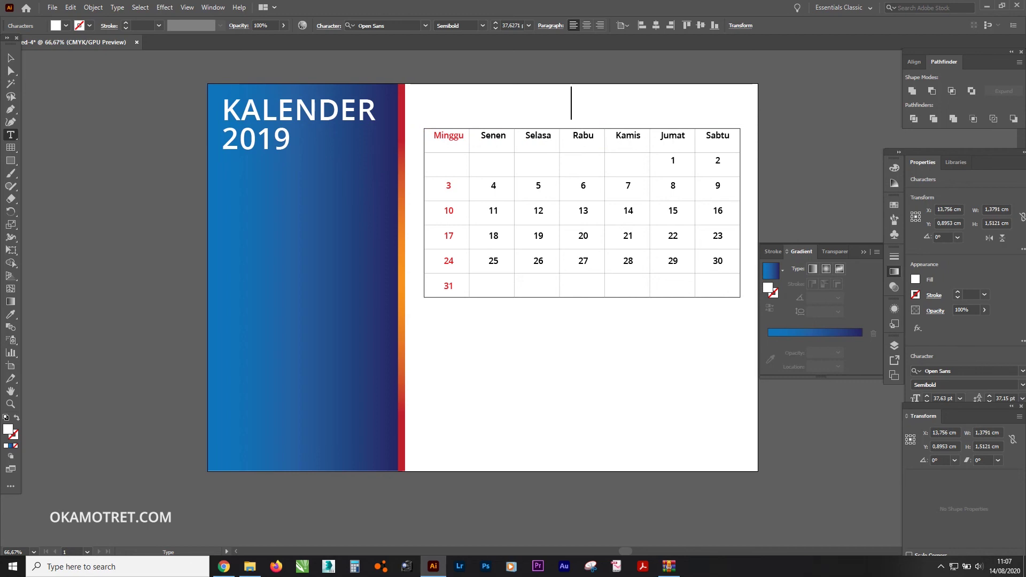
pyautogui.write('MAR')
pyautogui.press('Escape')
pyautogui.click(66, 25)
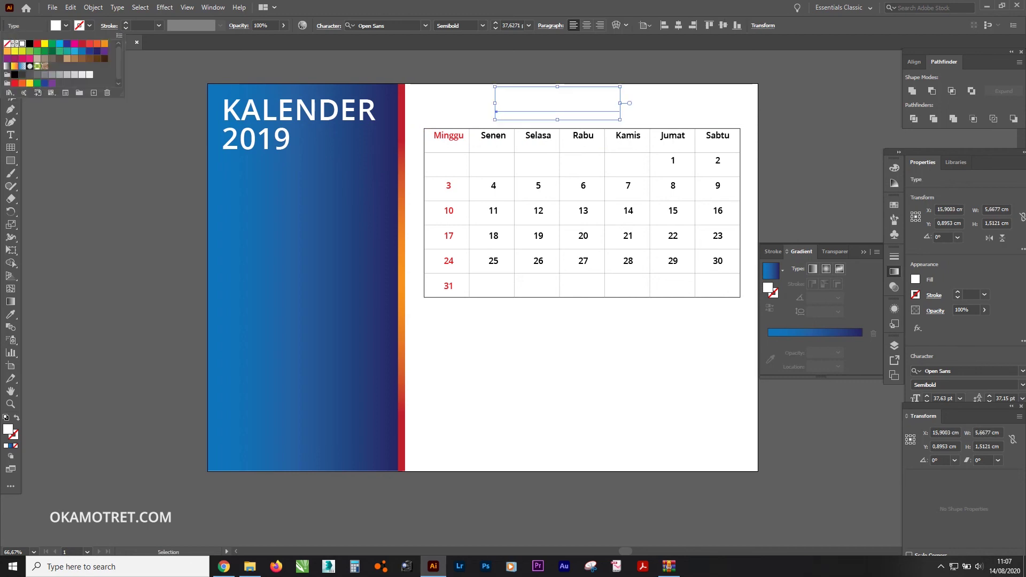
pyautogui.click(30, 74)
pyautogui.write('JANUARI')
# - Change the heading text to 'Januari' and move it further left
pyautogui.click(11, 135)
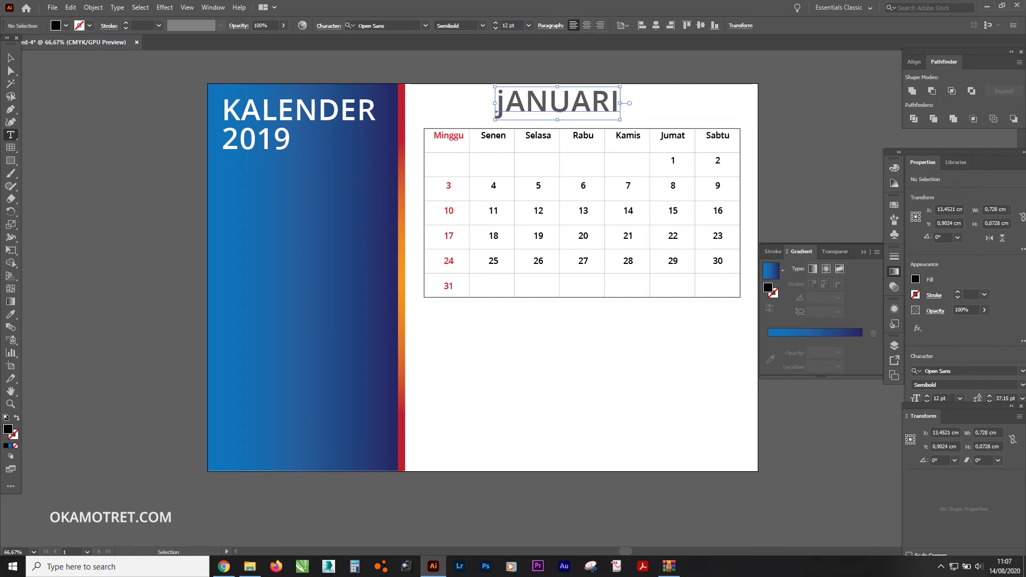
pyautogui.click(502, 104)
pyautogui.doubleClick(499, 107)
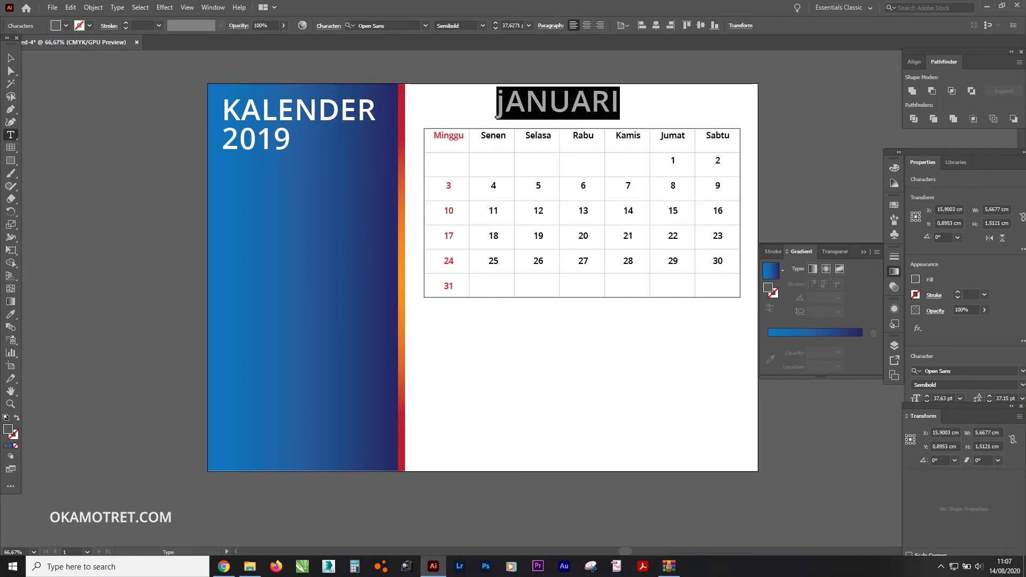
pyautogui.write('jA')
pyautogui.press('capslock')
pyautogui.press('BackSpace')
pyautogui.press('BackSpace')
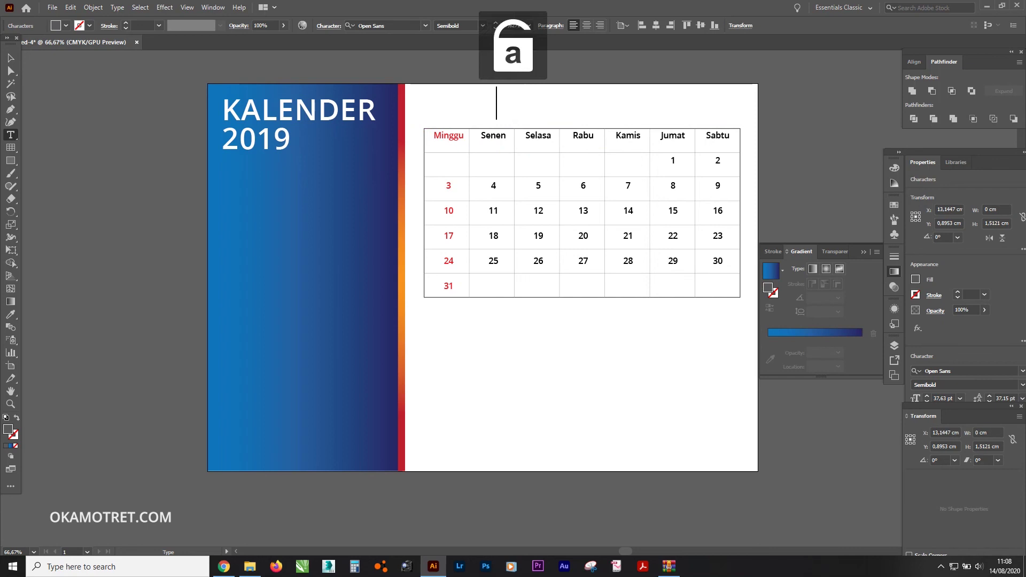
pyautogui.write('Januari')
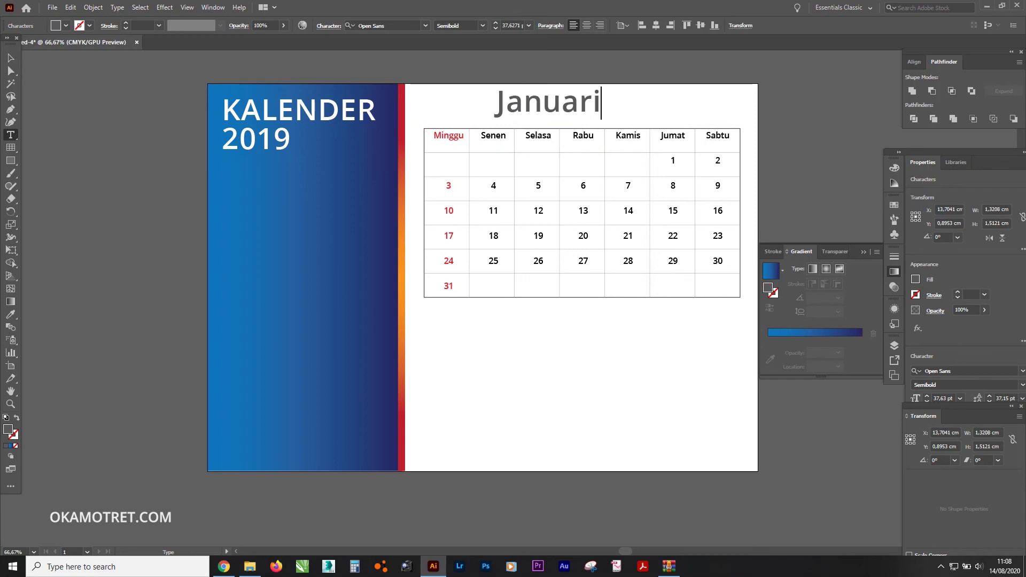
pyautogui.press('Escape')
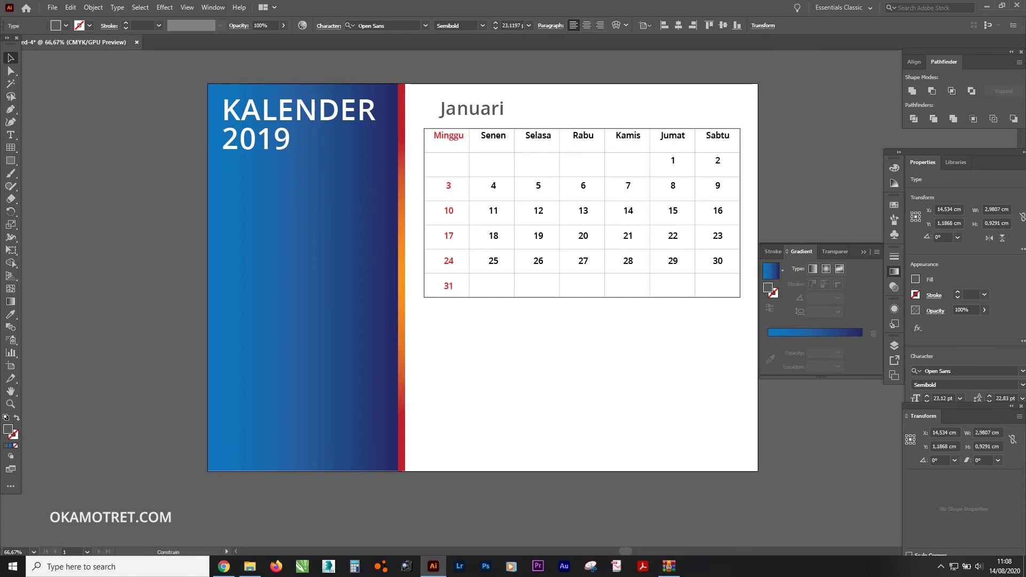
pyautogui.moveTo(513, 109); pyautogui.dragTo(479, 109)
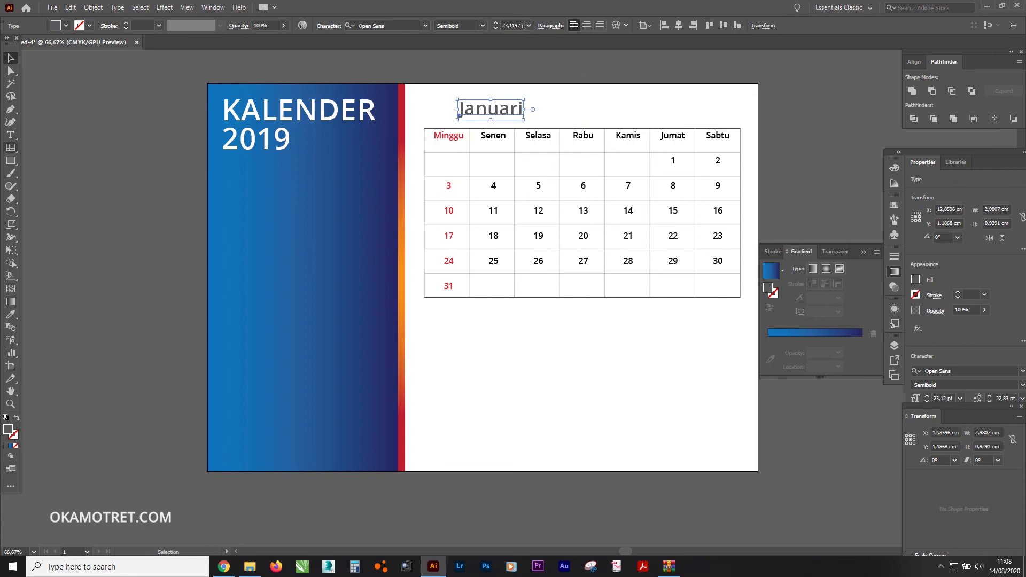
# - Add a bold '01' at about 34 pt, recolour it, and place it left of Januari
pyautogui.click(11, 134)
pyautogui.click(831, 134)
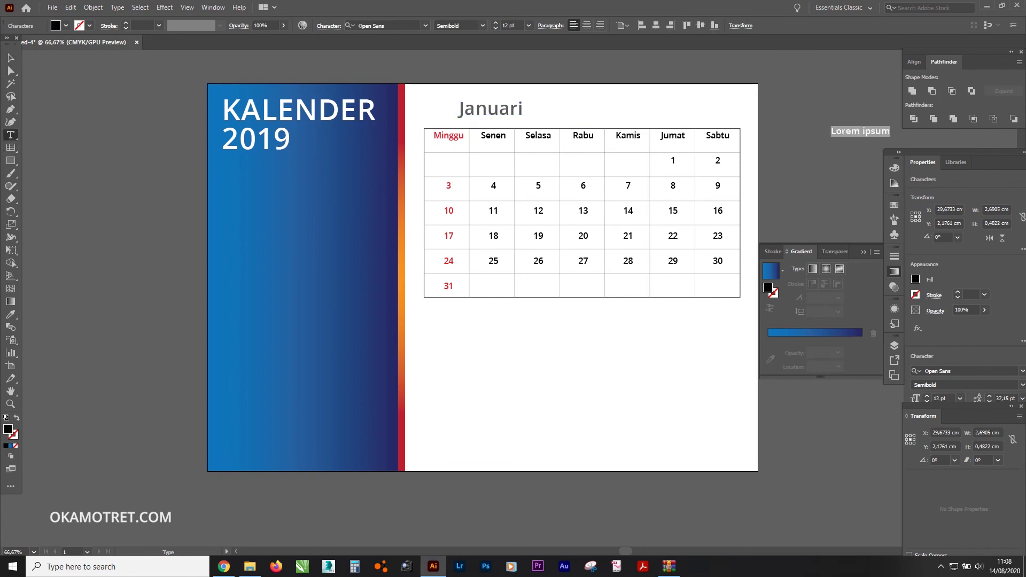
pyautogui.write('01')
pyautogui.press('Escape')
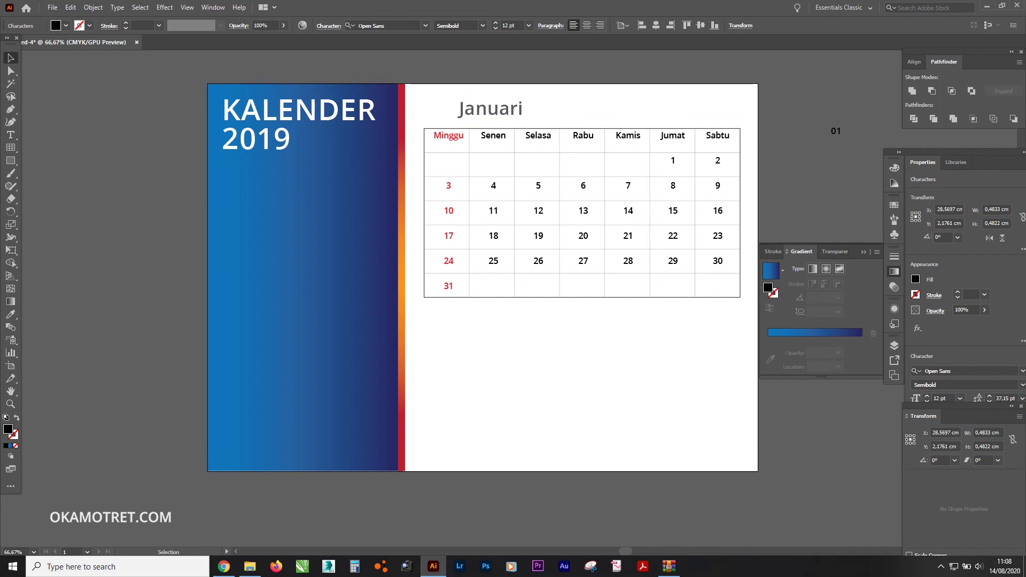
pyautogui.moveTo(842, 126); pyautogui.dragTo(861, 106)
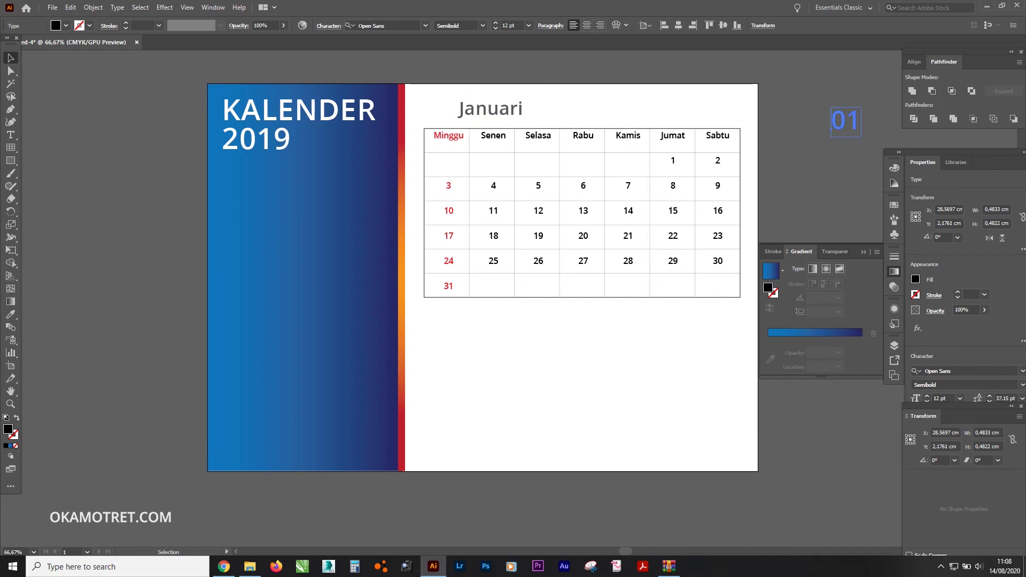
pyautogui.click(482, 26)
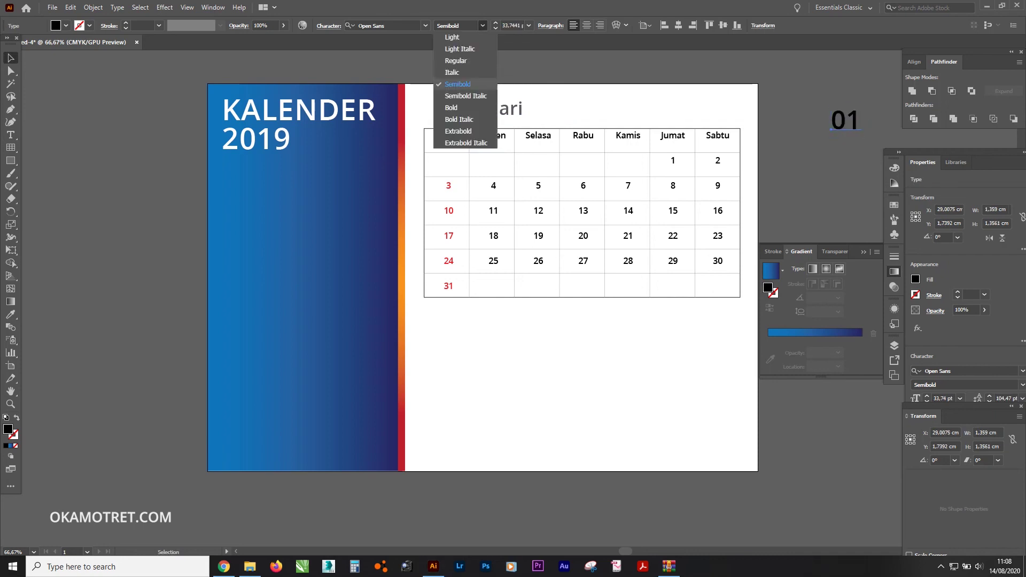
pyautogui.click(455, 107)
pyautogui.click(66, 26)
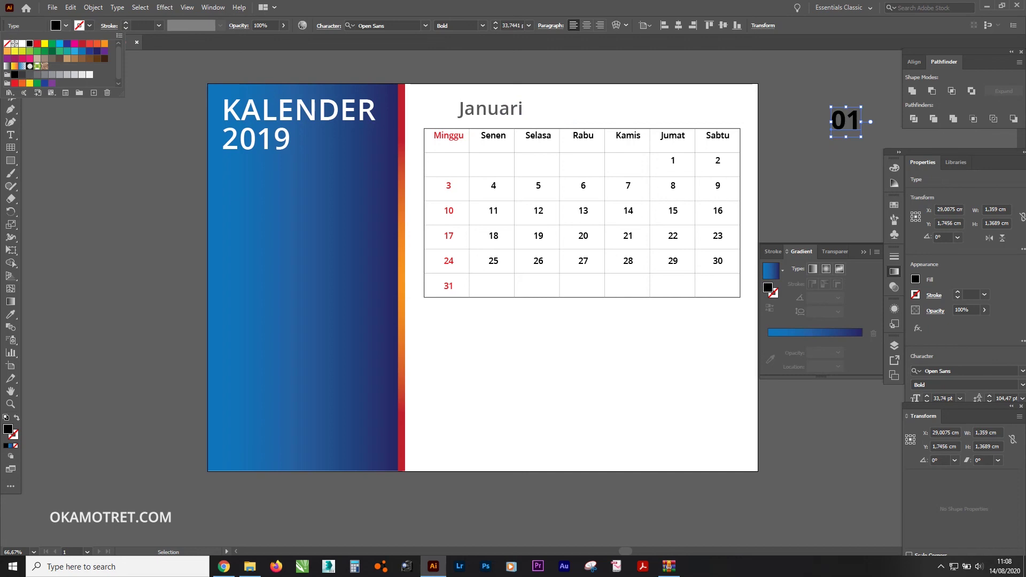
pyautogui.click(30, 43)
pyautogui.press('Escape')
pyautogui.moveTo(846, 122); pyautogui.dragTo(439, 110)
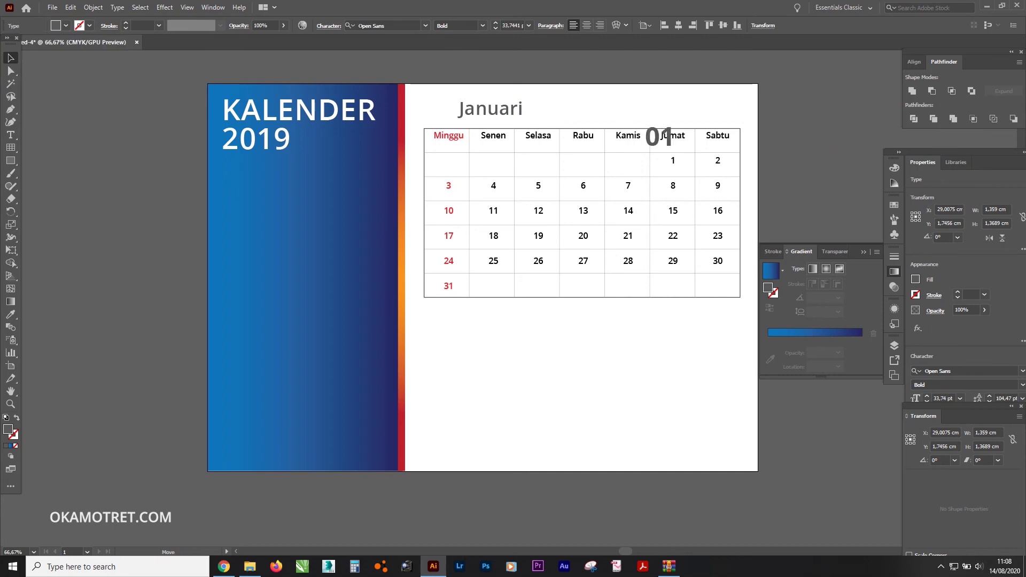
# - Draw a thin vertical divider rectangle between 01 and Januari
pyautogui.scroll(1, 485, 110)
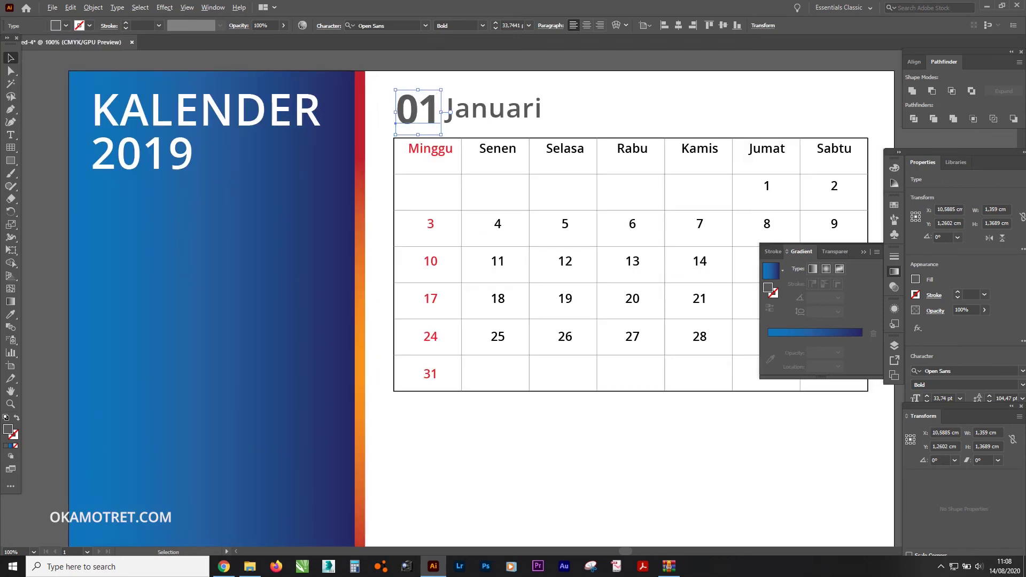
pyautogui.click(499, 110)
pyautogui.hotkey('ctrl', '+')
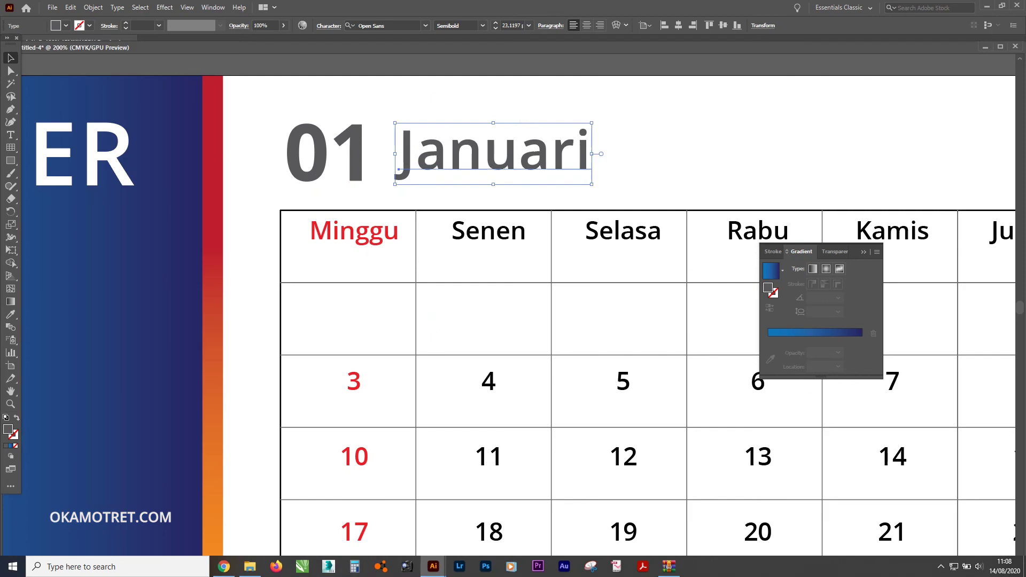
pyautogui.hotkey('ctrl', 'shift', 'a')
pyautogui.press('m')
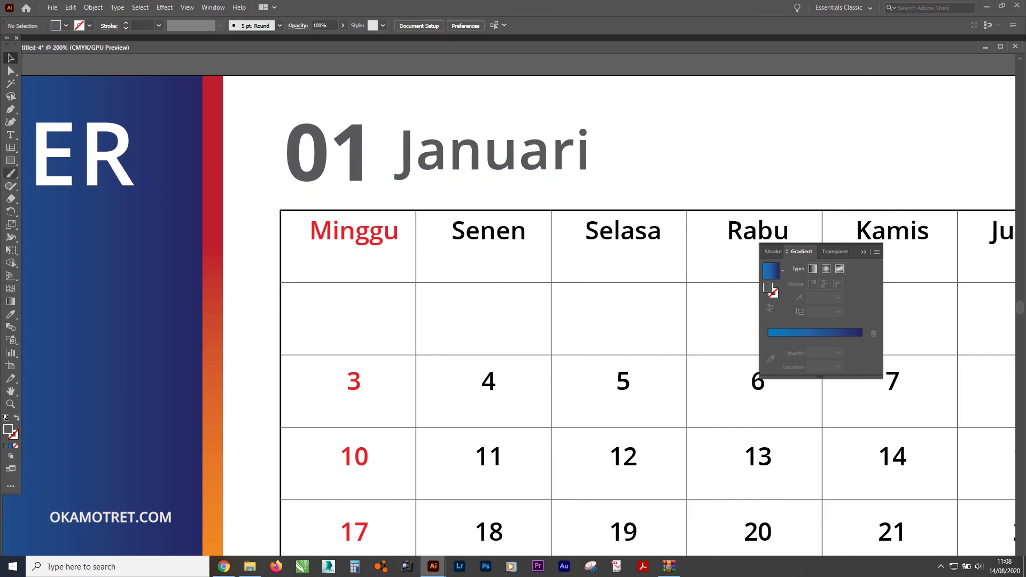
pyautogui.moveTo(379, 122); pyautogui.dragTo(383, 185)
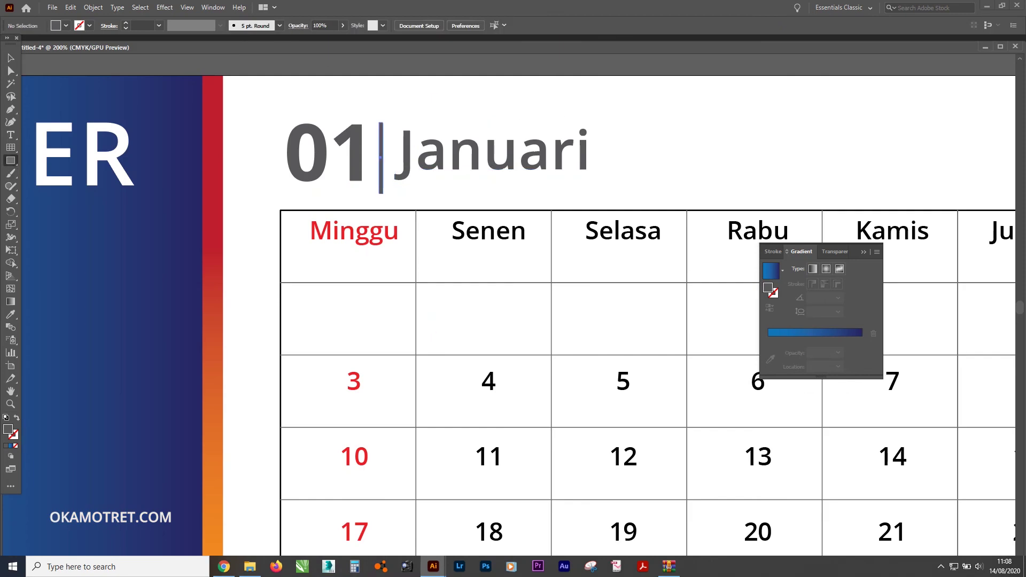
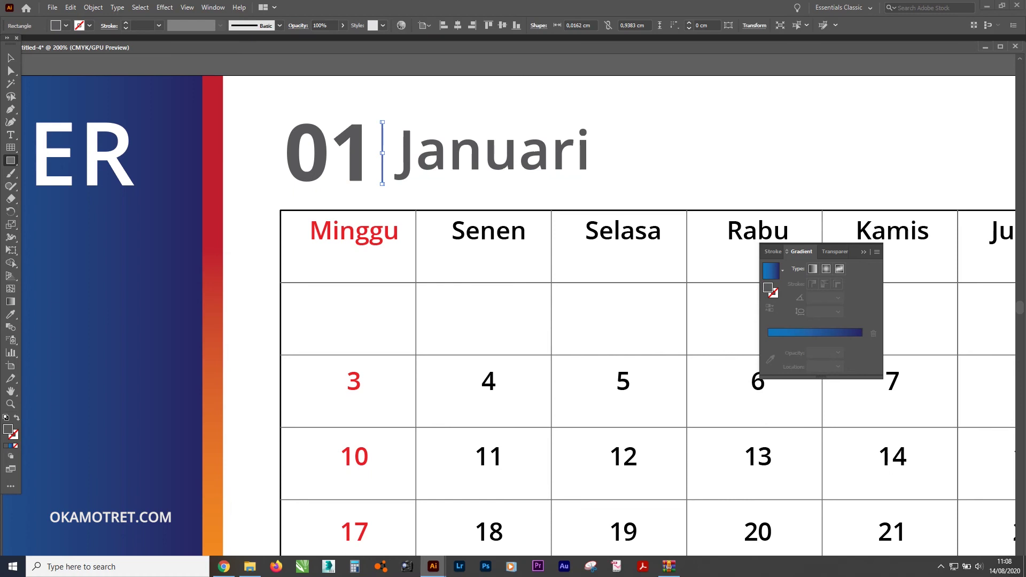
# - Fill the thin divider between 01 and Januari with red, then view the whole page
pyautogui.click(66, 25)
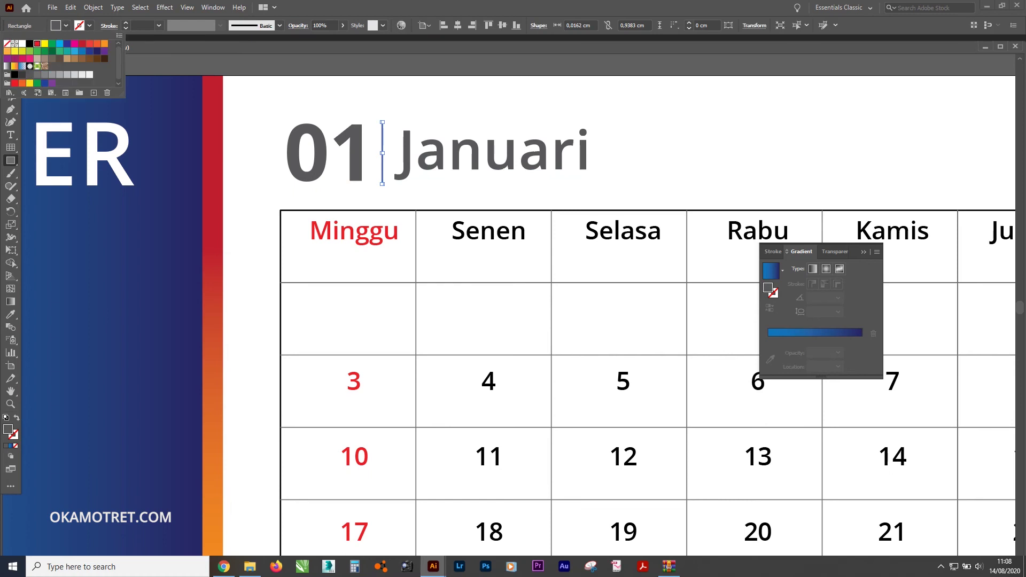
pyautogui.press('Escape')
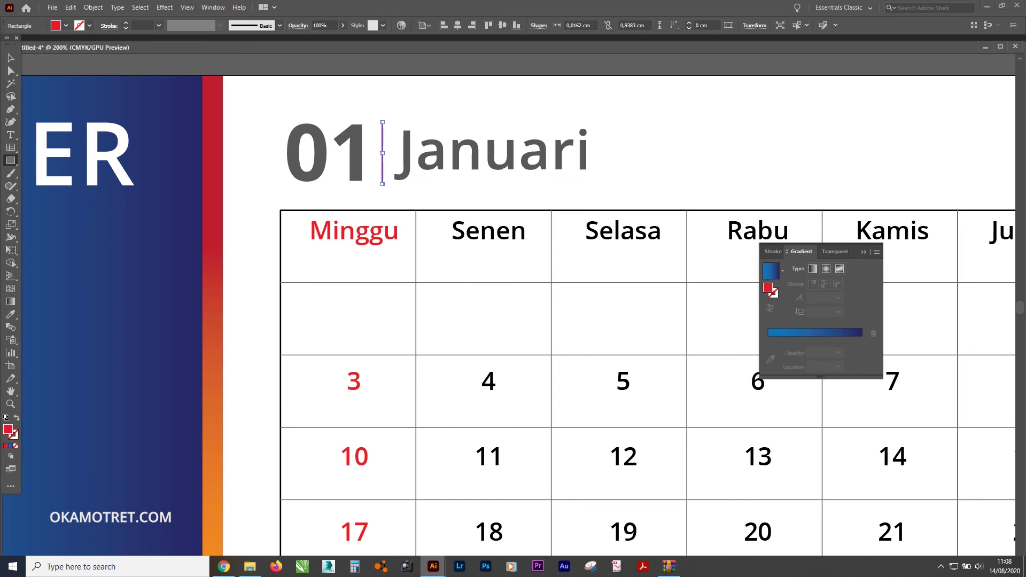
pyautogui.press('v')
pyautogui.hotkey('ctrl', '0')
pyautogui.hotkey('ctrl', 'shift', 'a')
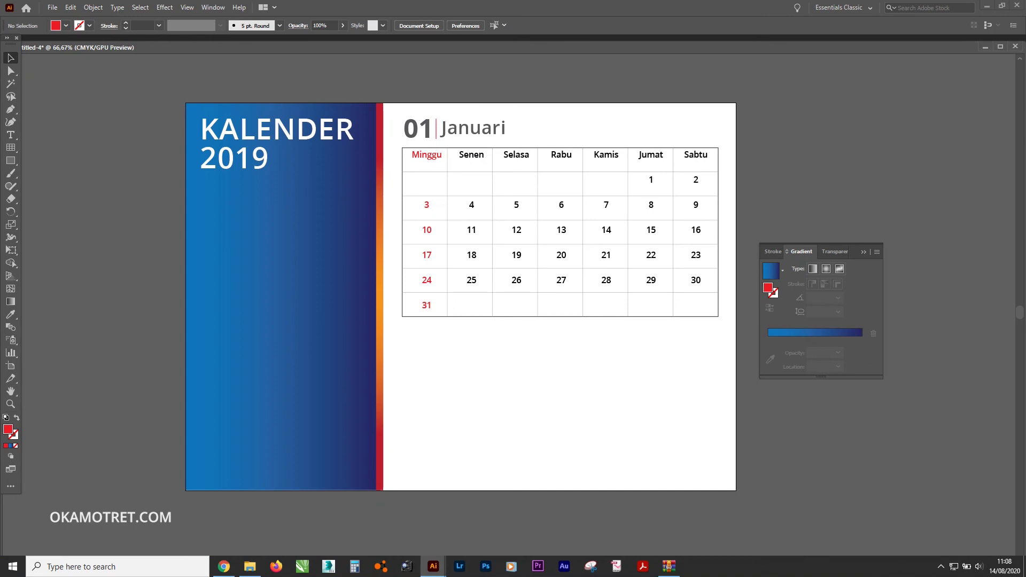
# - Dock the calendar document as a tab and zoom the view to 50%
pyautogui.click(986, 46)
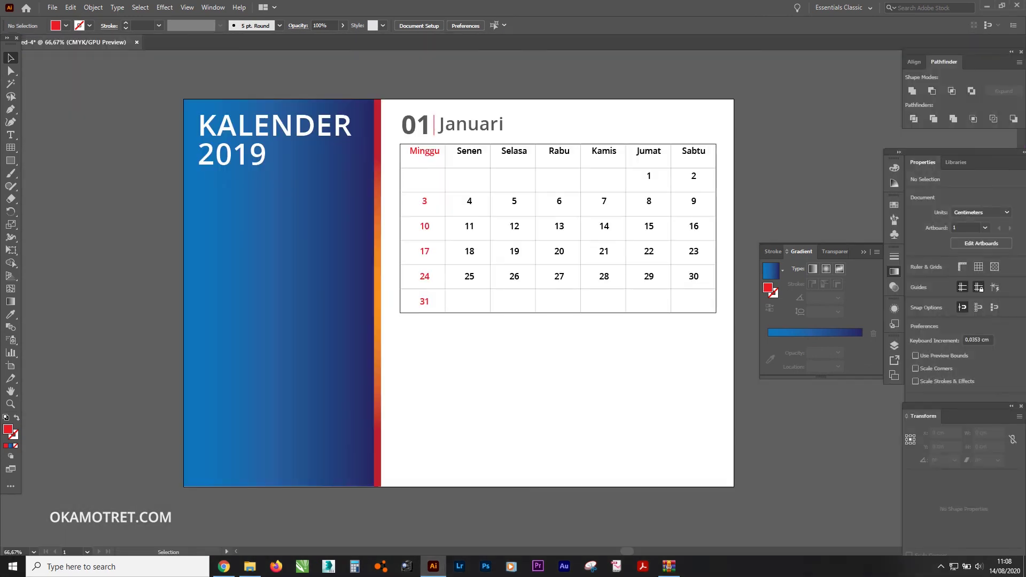
pyautogui.hotkey('ctrl', '-')
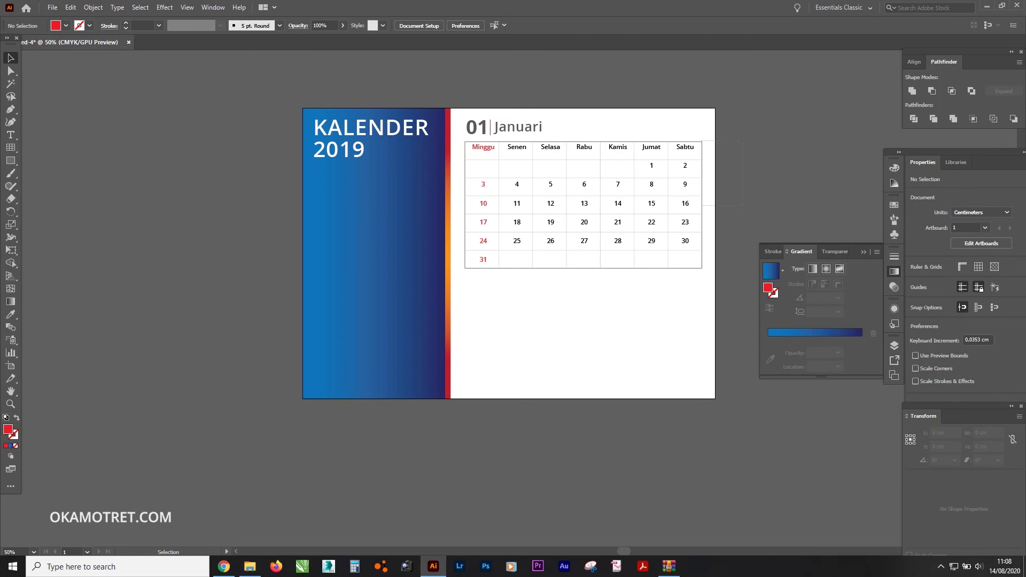
pyautogui.click(685, 165)
pyautogui.hotkey('ctrl', '-')
pyautogui.hotkey('ctrl', 'shift', 'a')
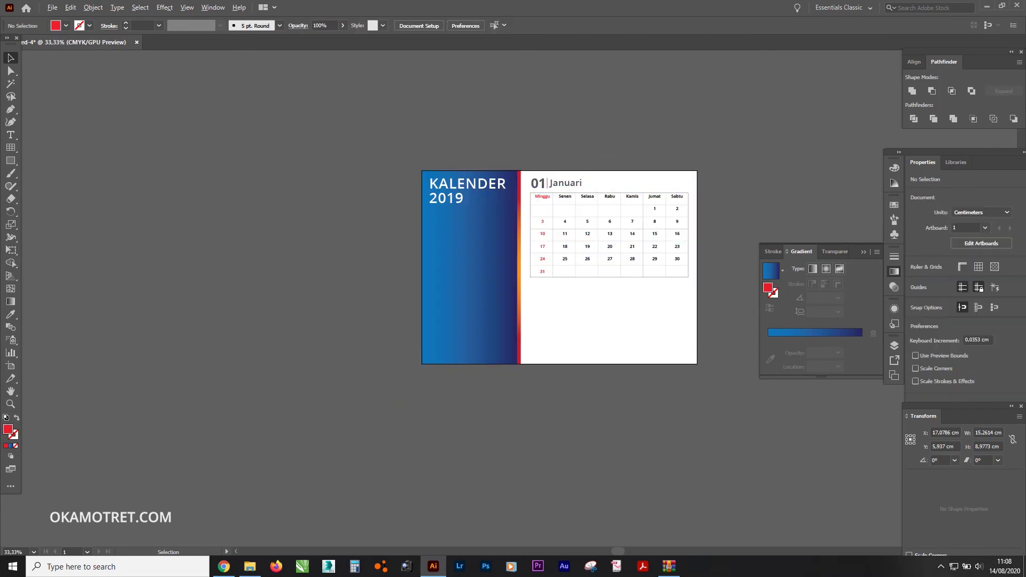
pyautogui.hotkey('ctrl', '+')
# - Make white the active fill colour and zoom to 66.67%
pyautogui.press('m')
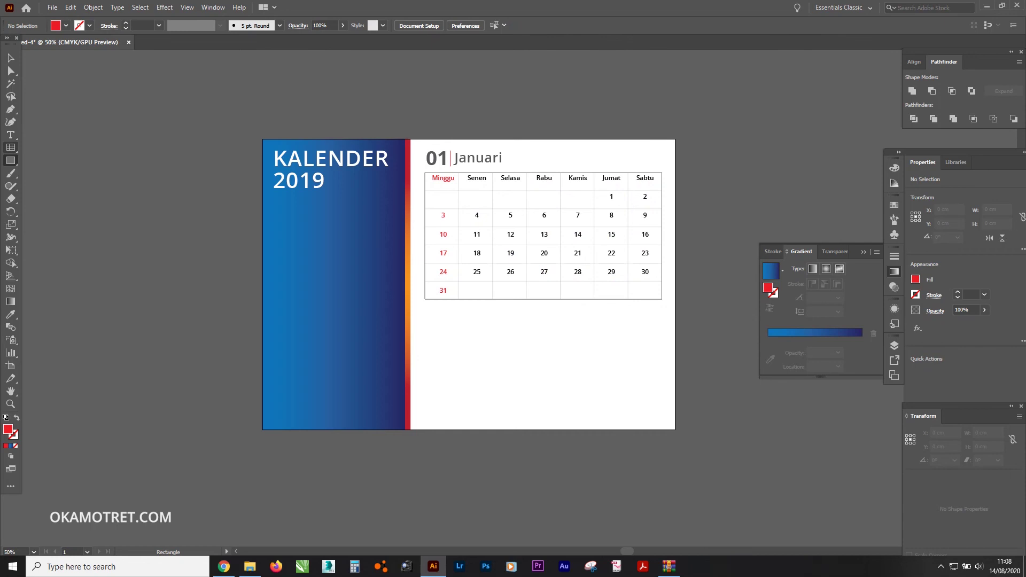
pyautogui.hotkey('ctrl', '+')
pyautogui.press('v')
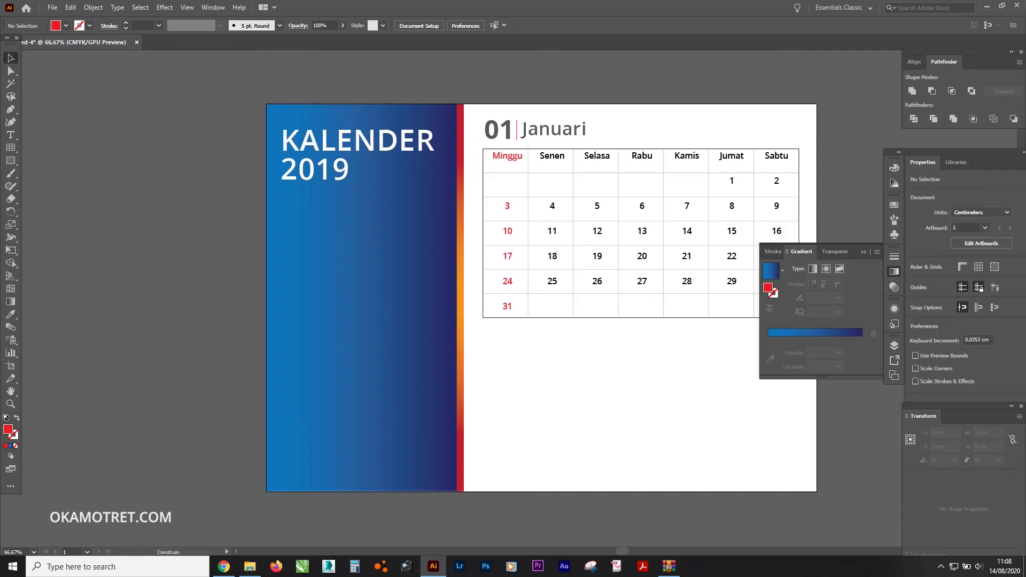
pyautogui.hotkey('ctrl', '-')
pyautogui.hotkey('ctrl', '+')
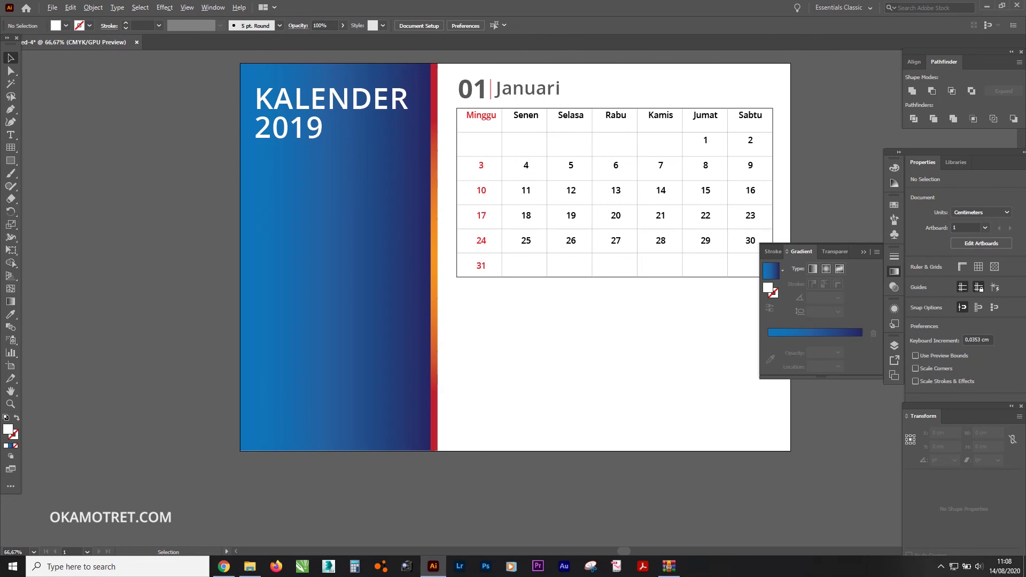
pyautogui.press('m')
pyautogui.hotkey('ctrl', '-')
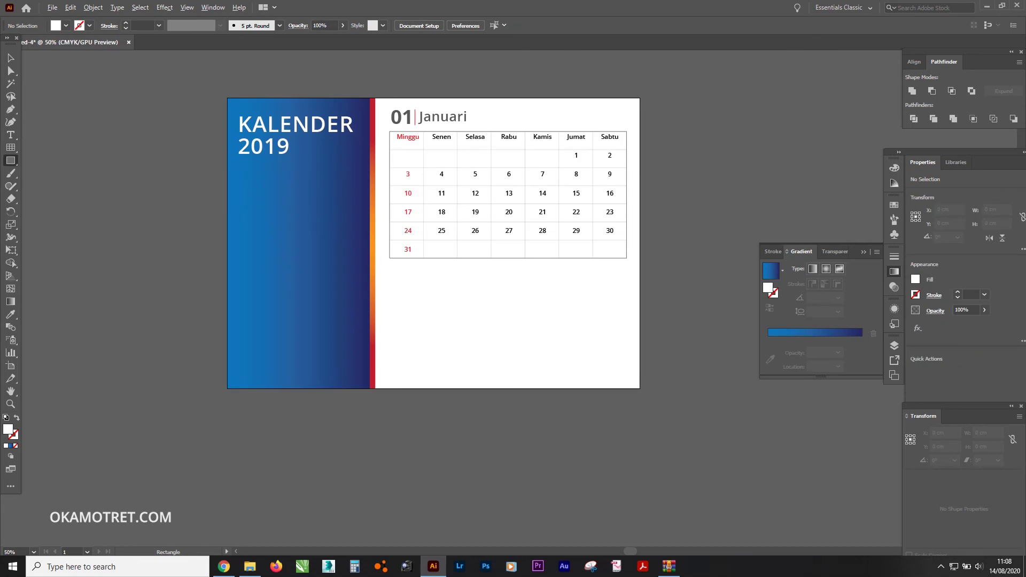
pyautogui.hotkey('ctrl', '+')
pyautogui.hotkey('ctrl', '-')
pyautogui.hotkey('ctrl', '+')
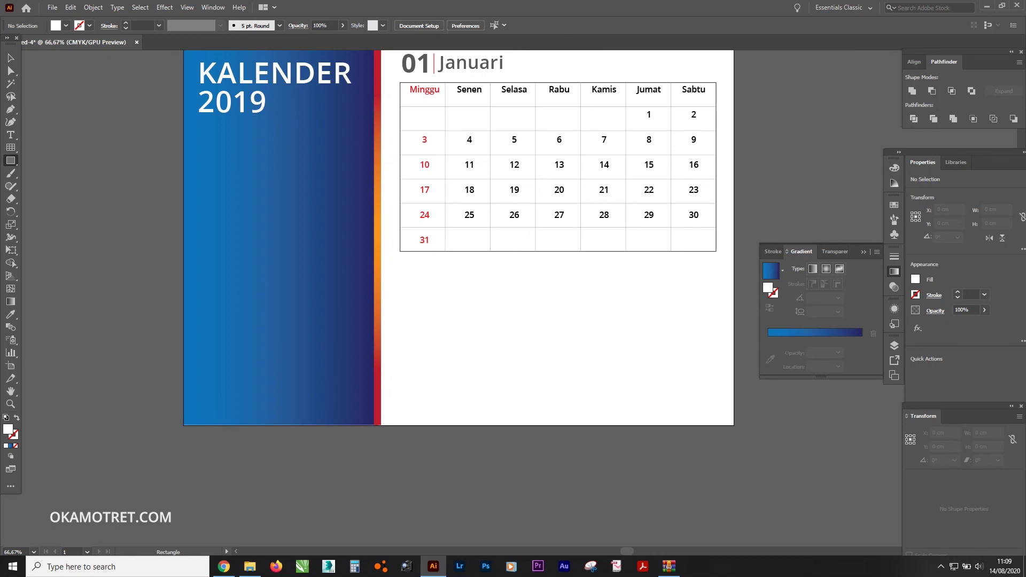
# - Draw a 0.5096 cm white square and align it to the artboard's top-left corner
pyautogui.moveTo(184, 239); pyautogui.dragTo(200, 253)
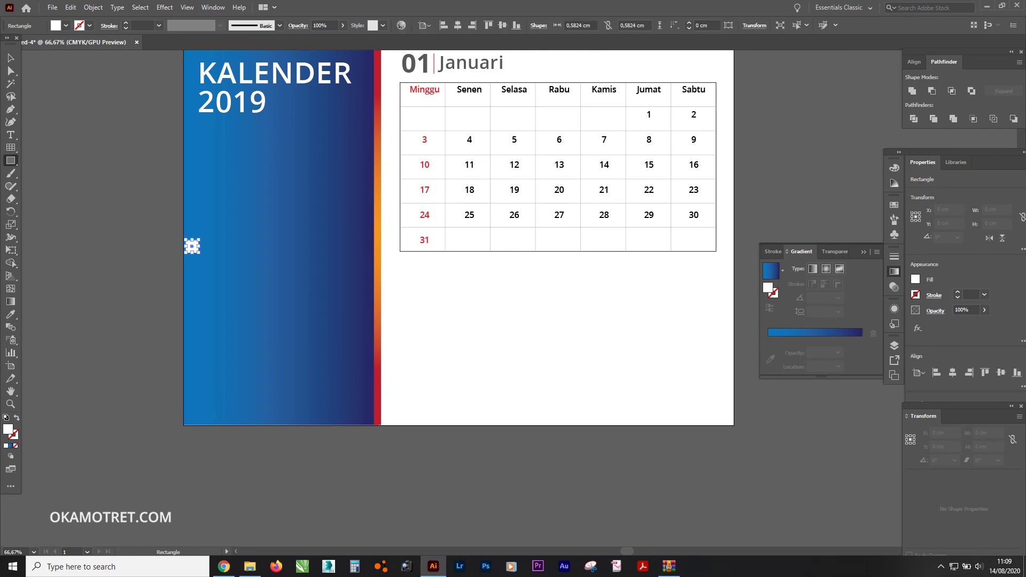
pyautogui.press('v')
pyautogui.scroll(4, 458, 299)
pyautogui.scroll(1, 458, 299)
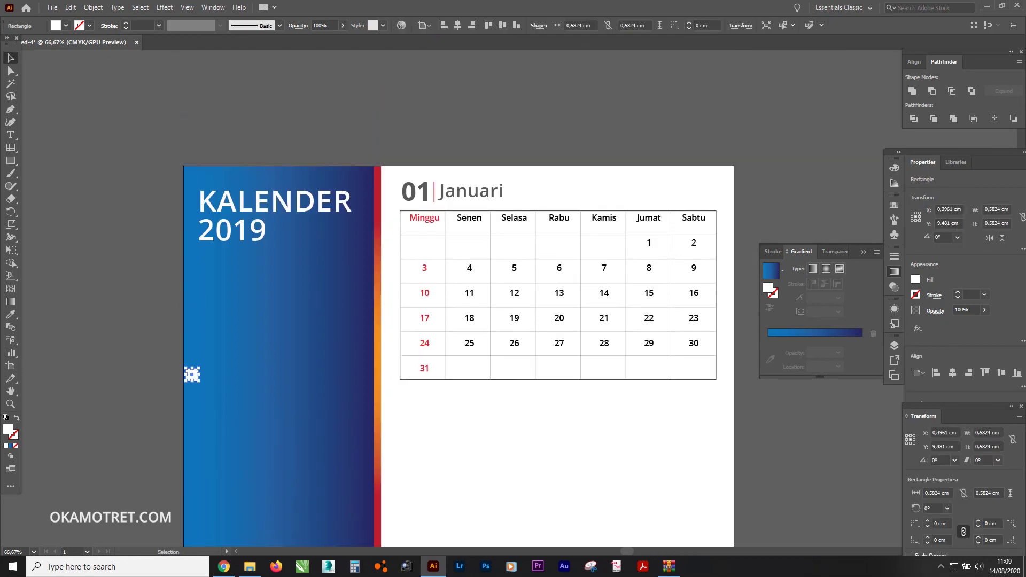
pyautogui.moveTo(199, 380); pyautogui.dragTo(198, 380)
pyautogui.scroll(2, 185, 353)
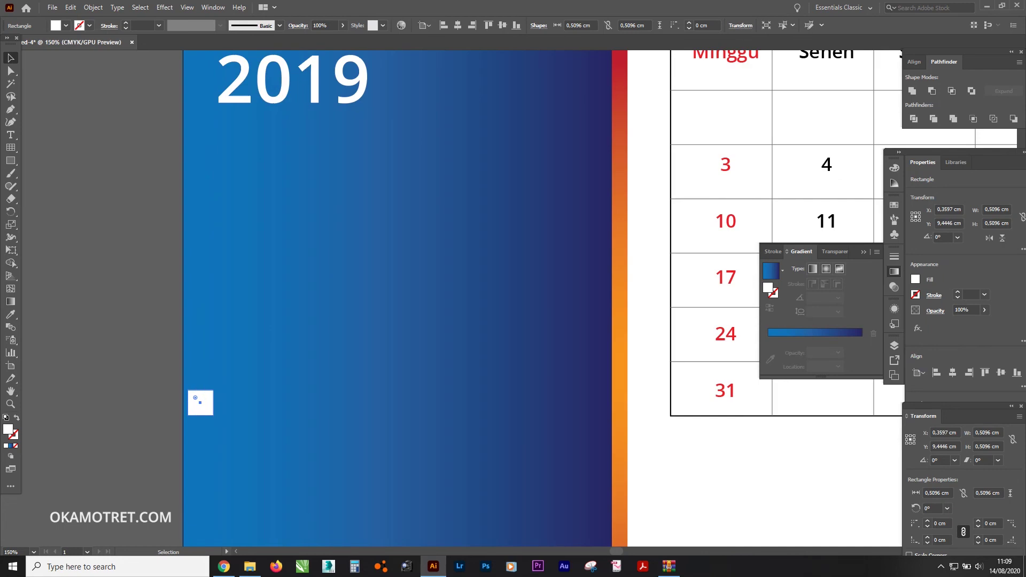
pyautogui.scroll(-2, 201, 377)
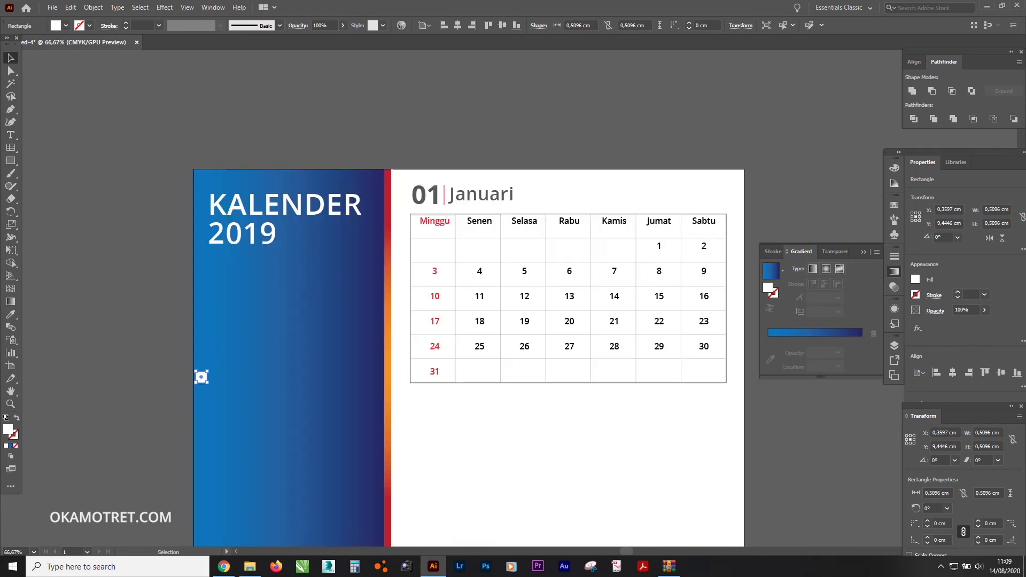
pyautogui.click(444, 25)
pyautogui.click(488, 25)
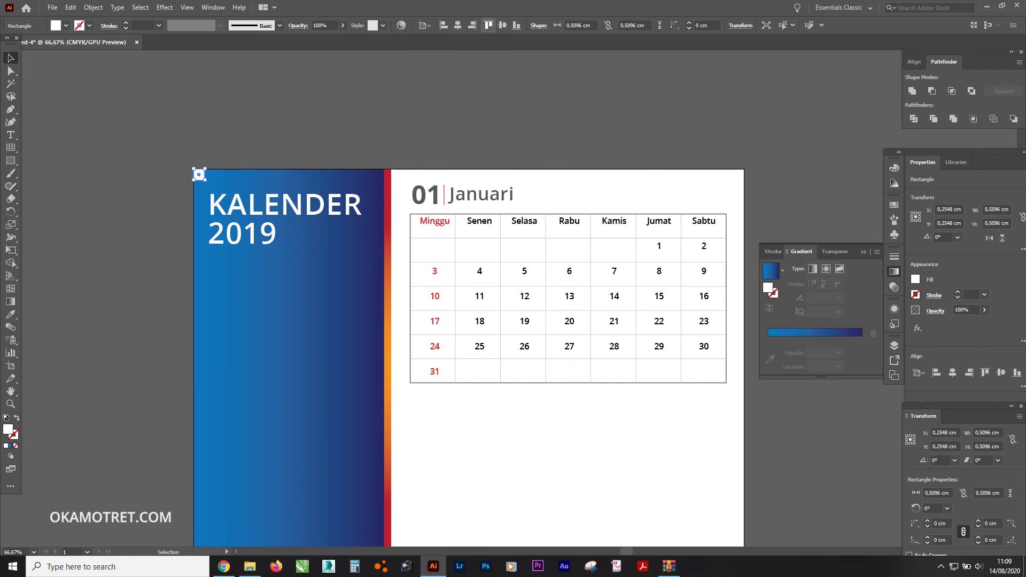
pyautogui.hotkey('ctrl', 'shift', 'a')
# - Duplicate the square and align the copy to the artboard's top-right corner
pyautogui.click(199, 175)
pyautogui.scroll(4, 203, 172)
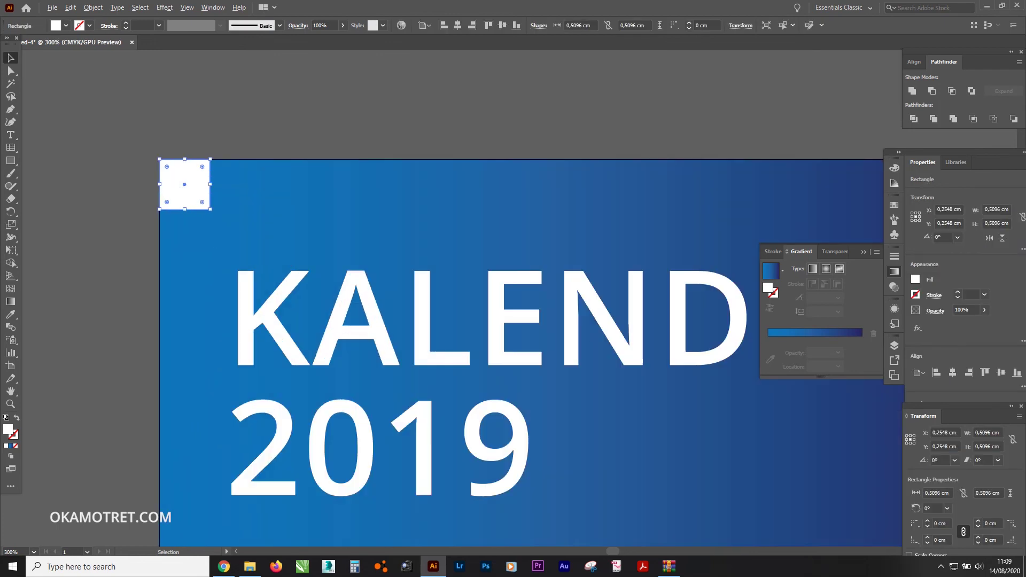
pyautogui.scroll(-1, 390, 101)
pyautogui.scroll(-2, 390, 100)
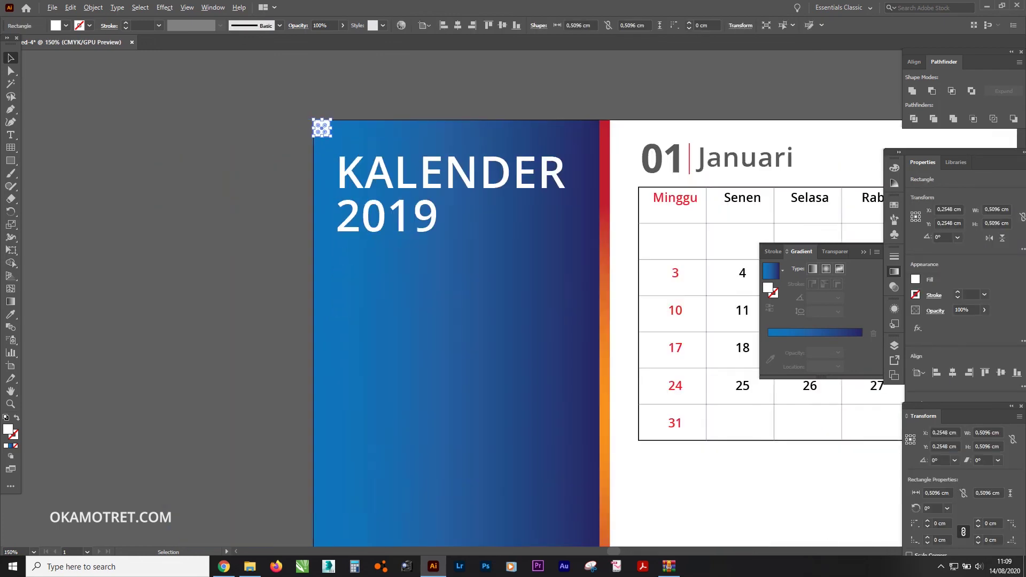
pyautogui.scroll(-1, 390, 101)
pyautogui.hscroll(2, 502, 305)
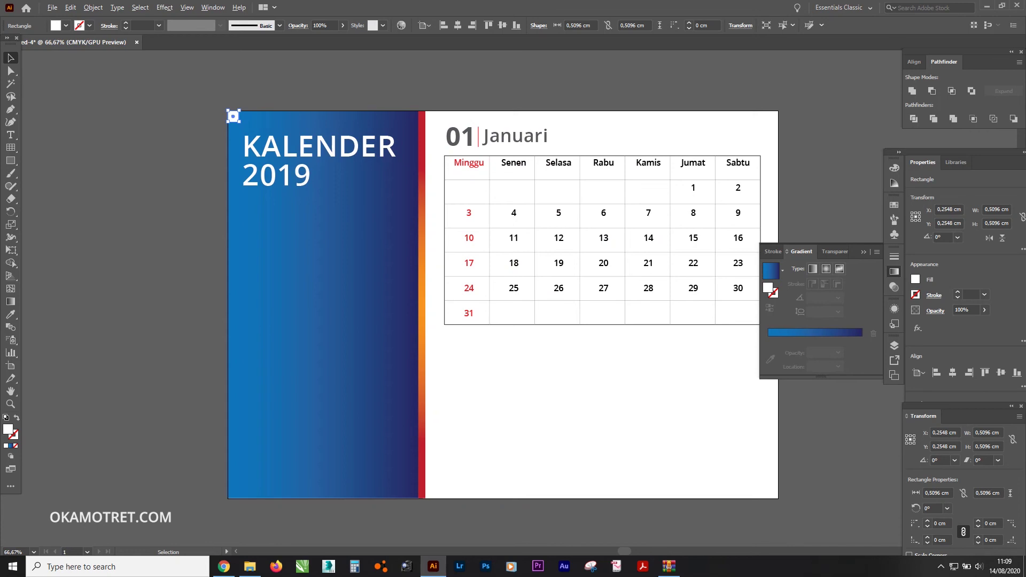
pyautogui.scroll(2, 216, 92)
pyautogui.scroll(1, 216, 91)
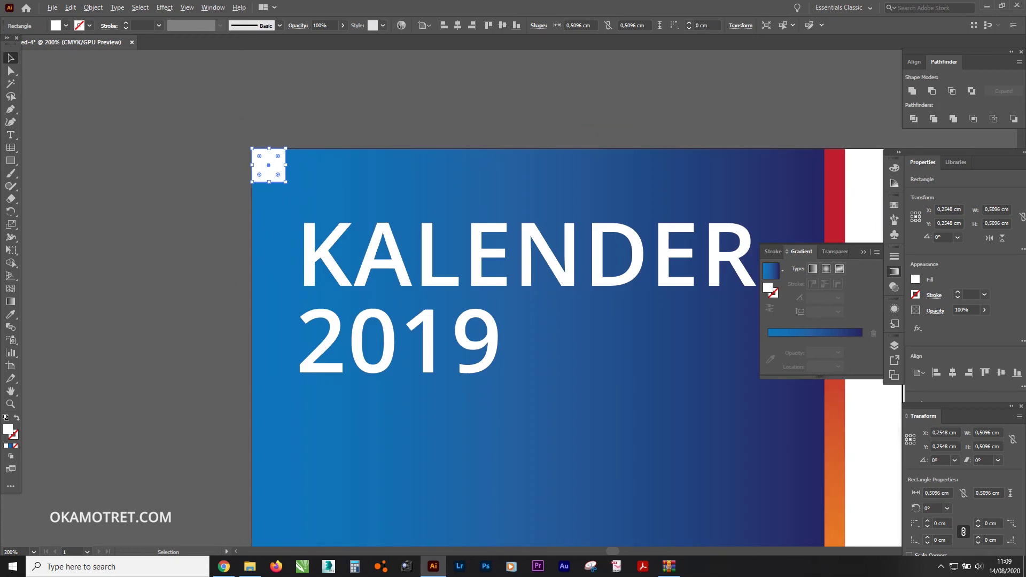
pyautogui.moveTo(268, 165); pyautogui.dragTo(335, 165)
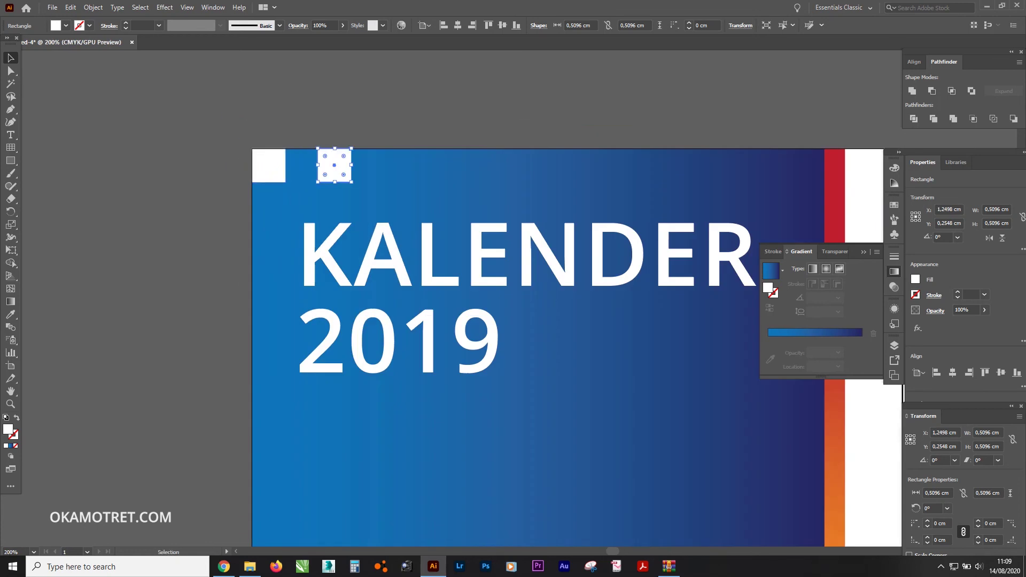
pyautogui.click(472, 25)
pyautogui.scroll(-1, 441, 87)
pyautogui.scroll(-2, 441, 88)
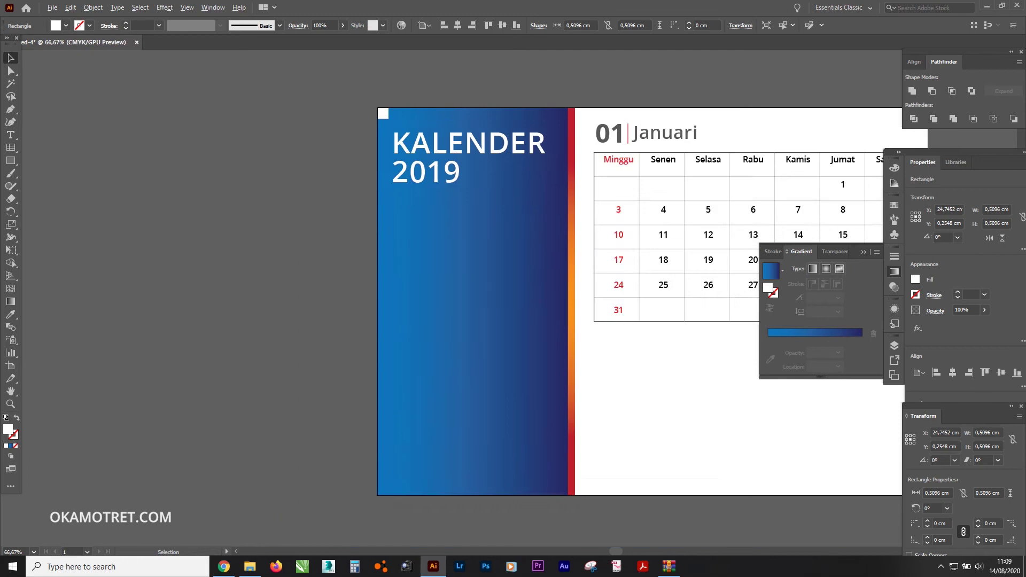
pyautogui.scroll(-1, 595, 99)
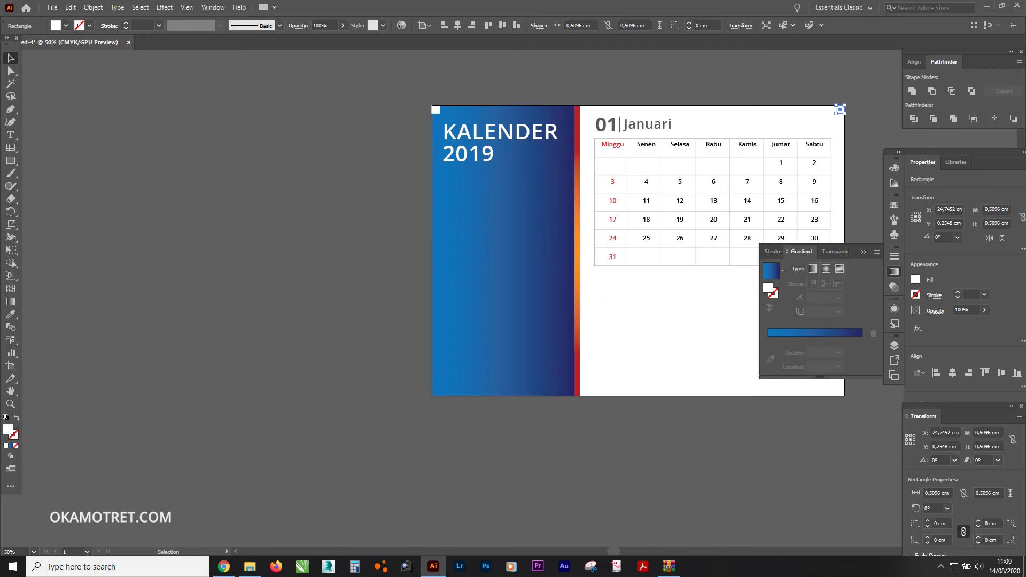
# - Fill both top corner squares with 30% grey (C0 M0 Y0 K30)
pyautogui.moveTo(836, 110); pyautogui.dragTo(432, 110)
pyautogui.click(65, 25)
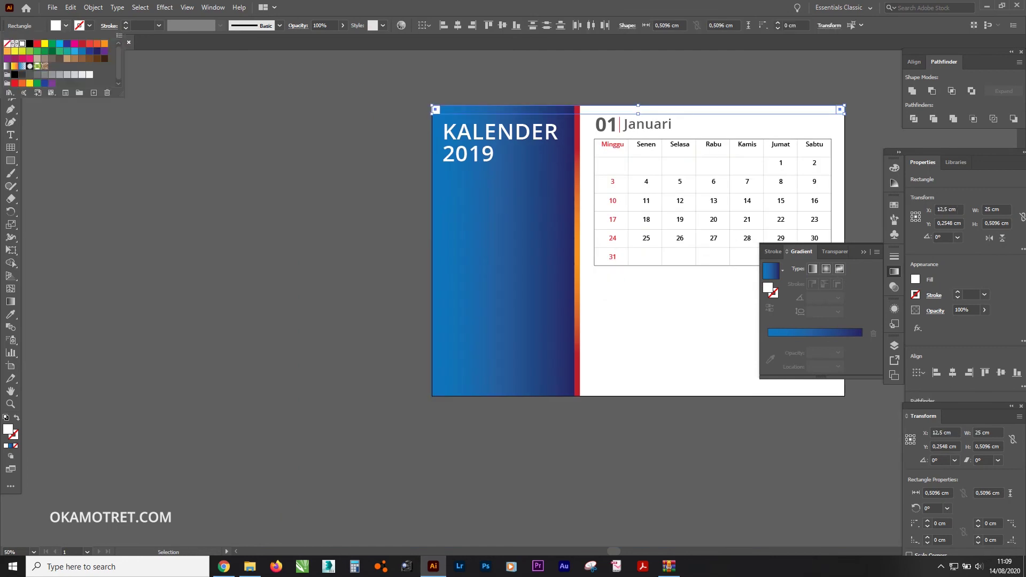
pyautogui.click(67, 75)
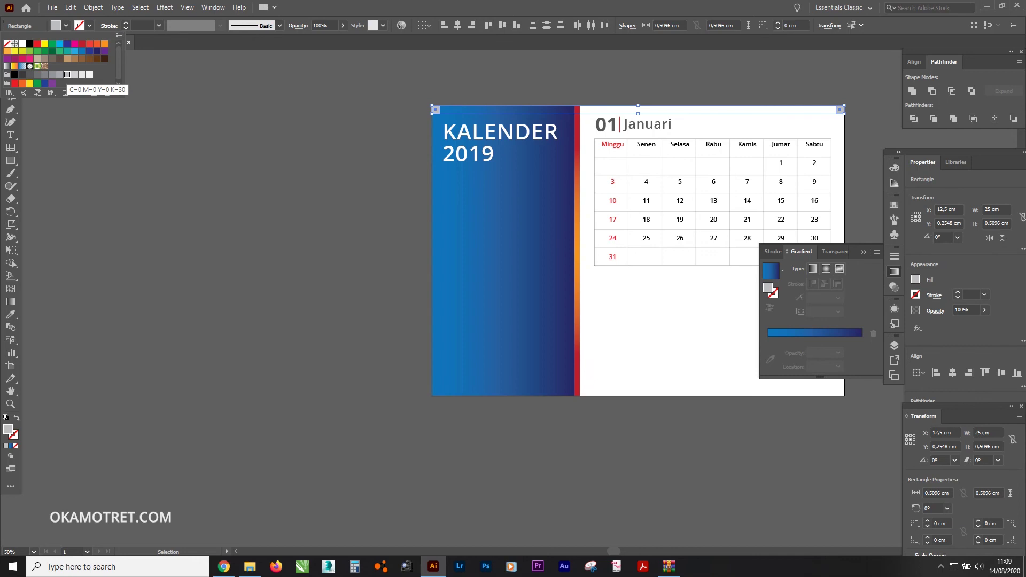
pyautogui.press('Escape')
pyautogui.hotkey('ctrl', 'shift', 'a')
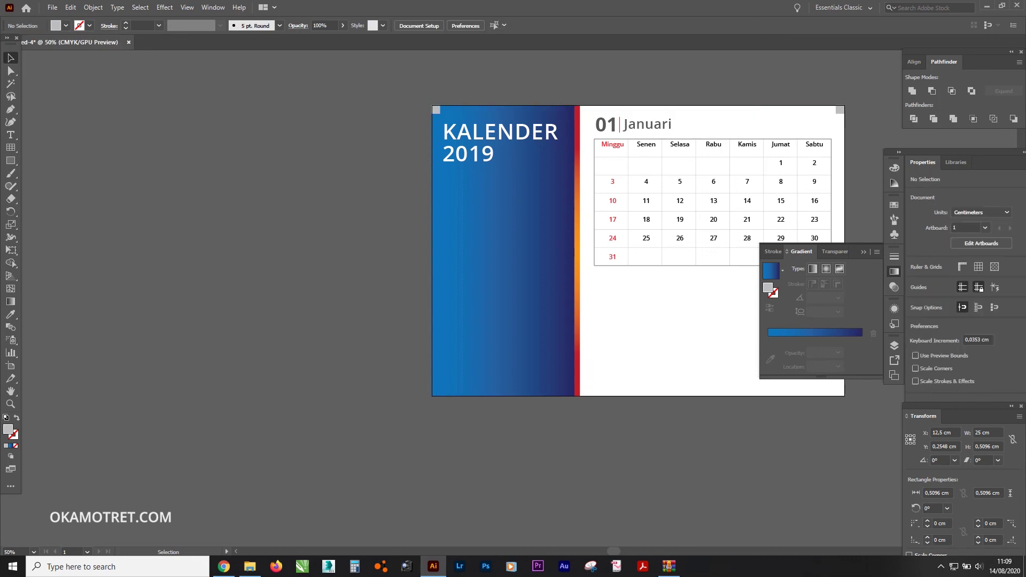
# - Group the two grey squares and copy them to the artboard's bottom edge
pyautogui.click(840, 109)
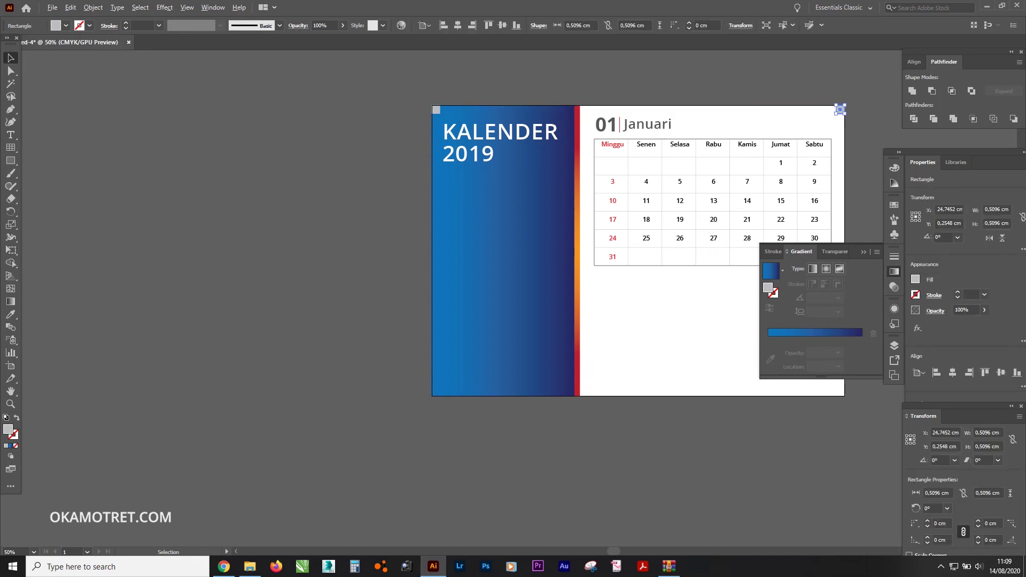
pyautogui.scroll(1, 840, 110)
pyautogui.keyDown('shift'); pyautogui.click(293, 113); pyautogui.keyUp('shift')
pyautogui.hotkey('ctrl', 'g')
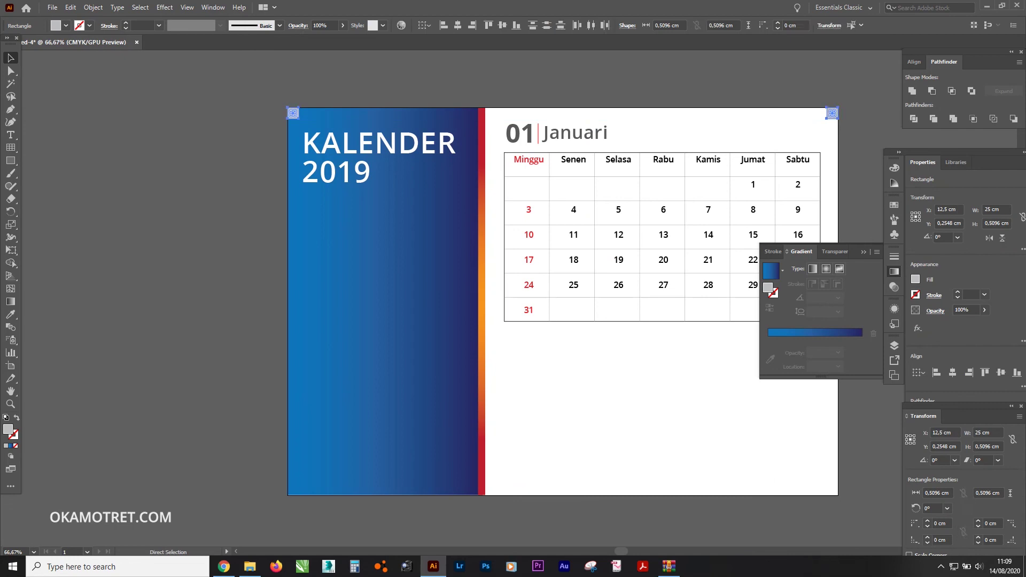
pyautogui.scroll(2, 862, 118)
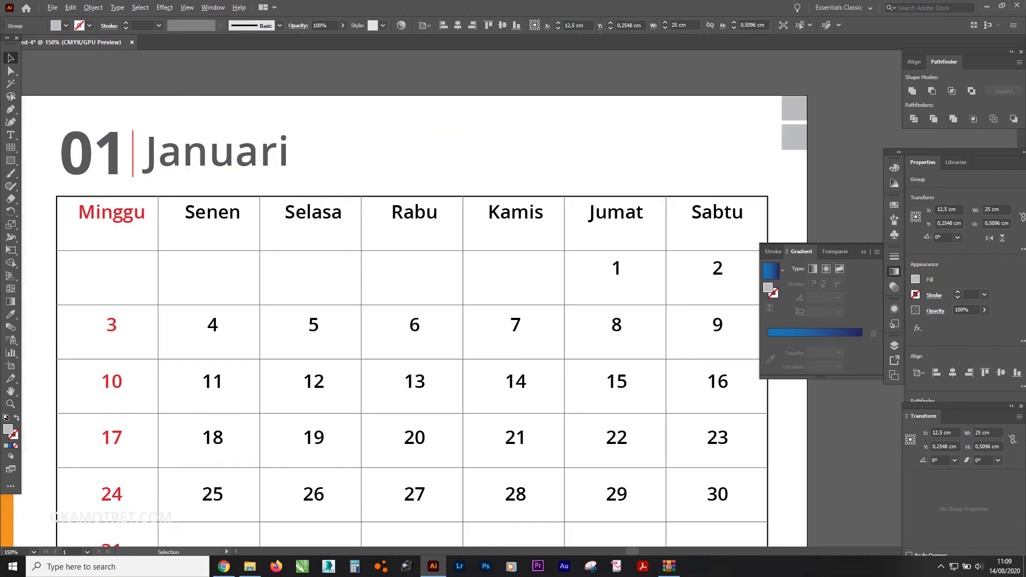
pyautogui.moveTo(793, 107); pyautogui.dragTo(794, 155)
pyautogui.click(516, 25)
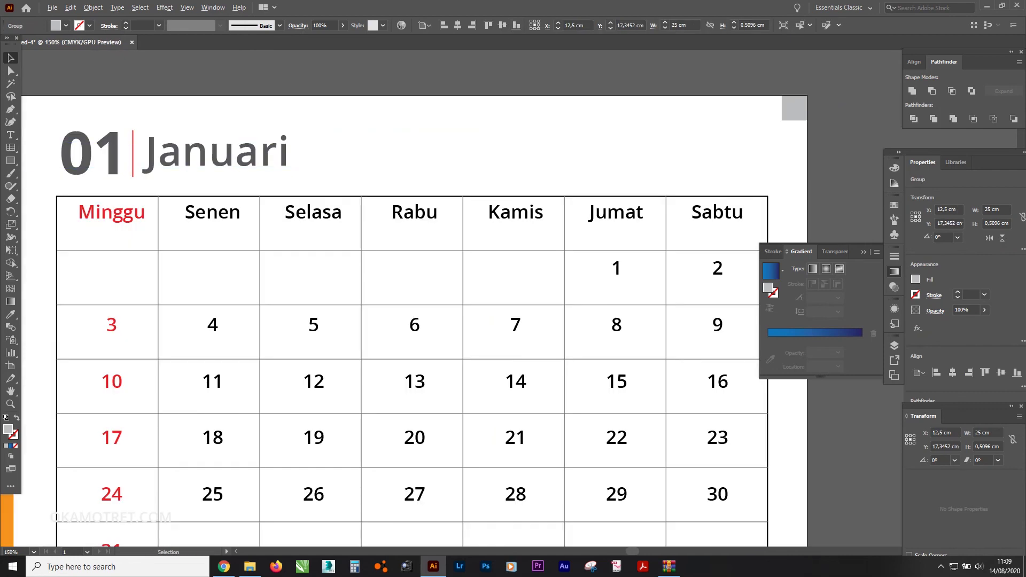
pyautogui.scroll(-3, 583, 106)
pyautogui.hotkey('ctrl', 'shift', 'a')
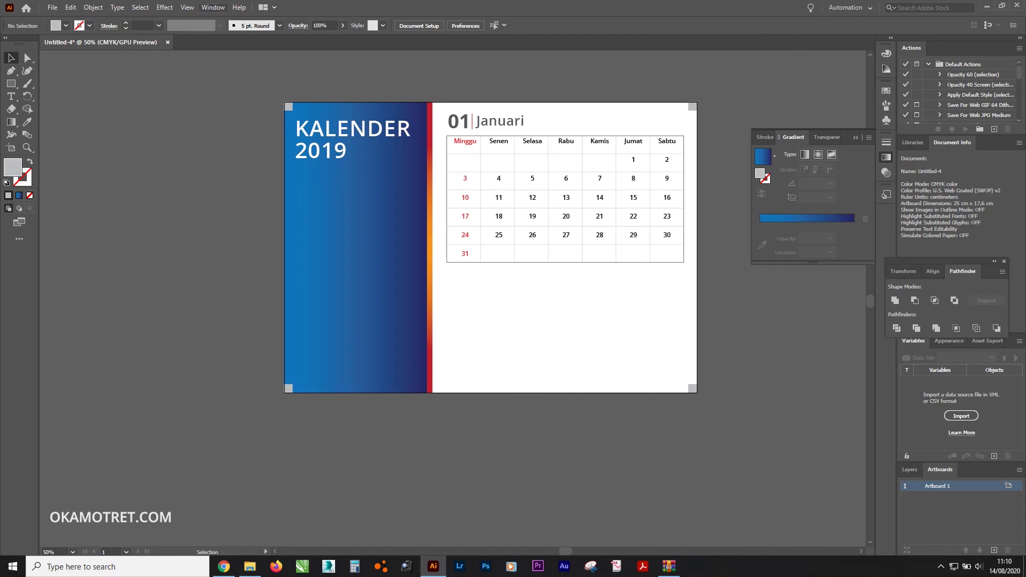
# - Show the rulers and pull vertical guides from the left ruler onto the page
pyautogui.click(239, 7)
pyautogui.click(187, 7)
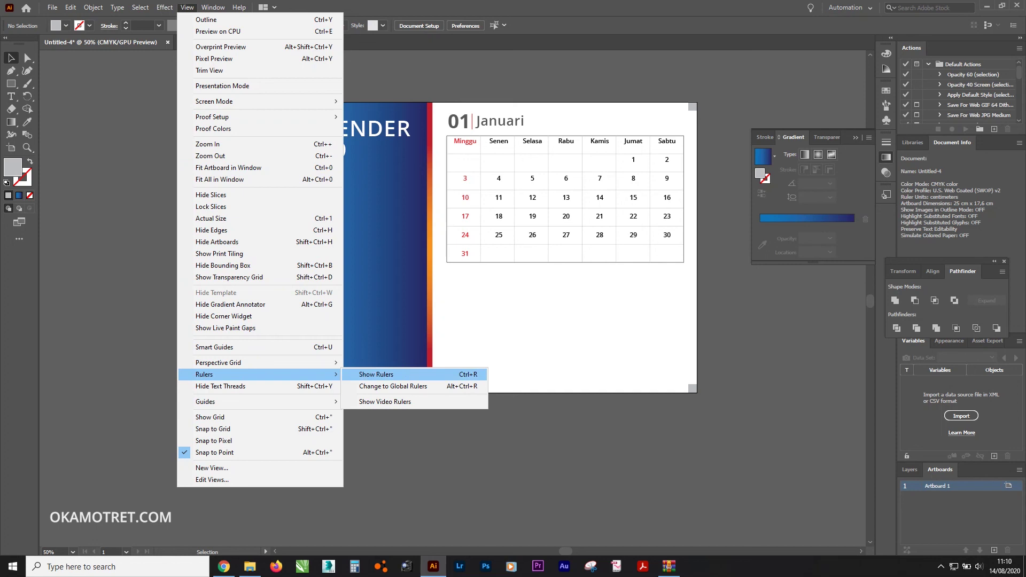
pyautogui.click(374, 374)
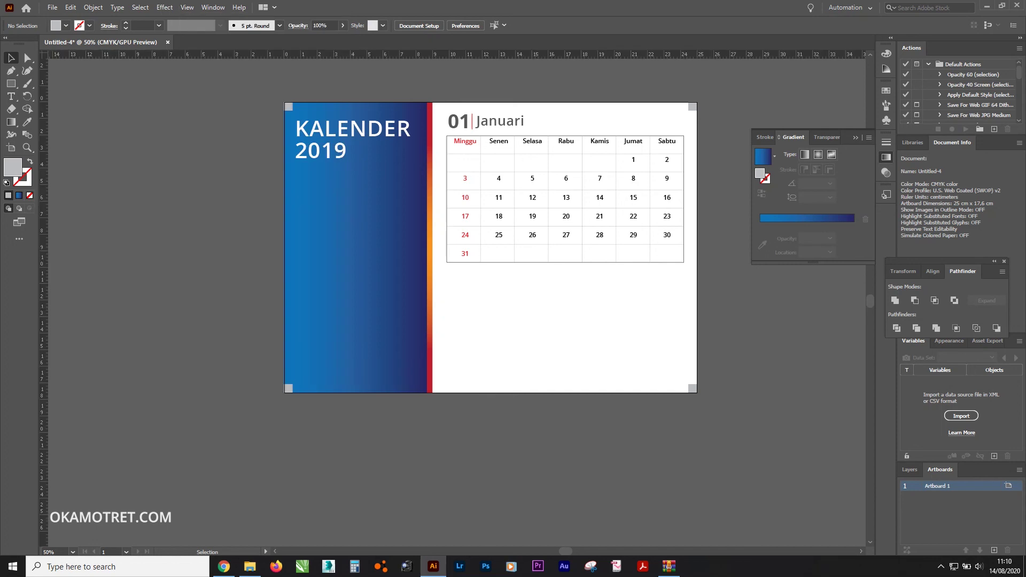
pyautogui.moveTo(44, 127); pyautogui.dragTo(339, 127)
pyautogui.moveTo(291, 127); pyautogui.dragTo(291, 127)
pyautogui.scroll(3, 330, 75)
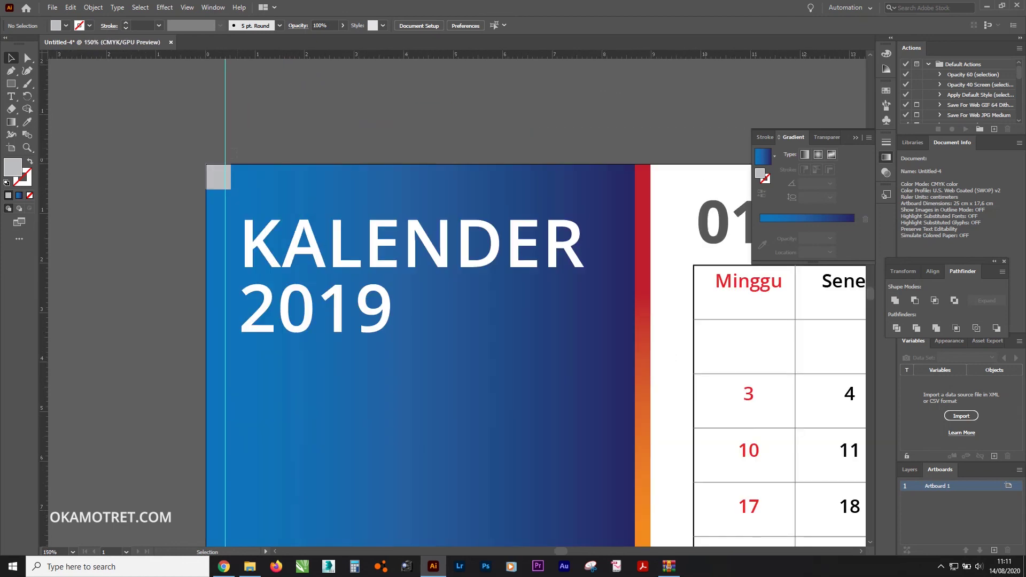
pyautogui.rightClick(224, 151)
pyautogui.click(273, 236)
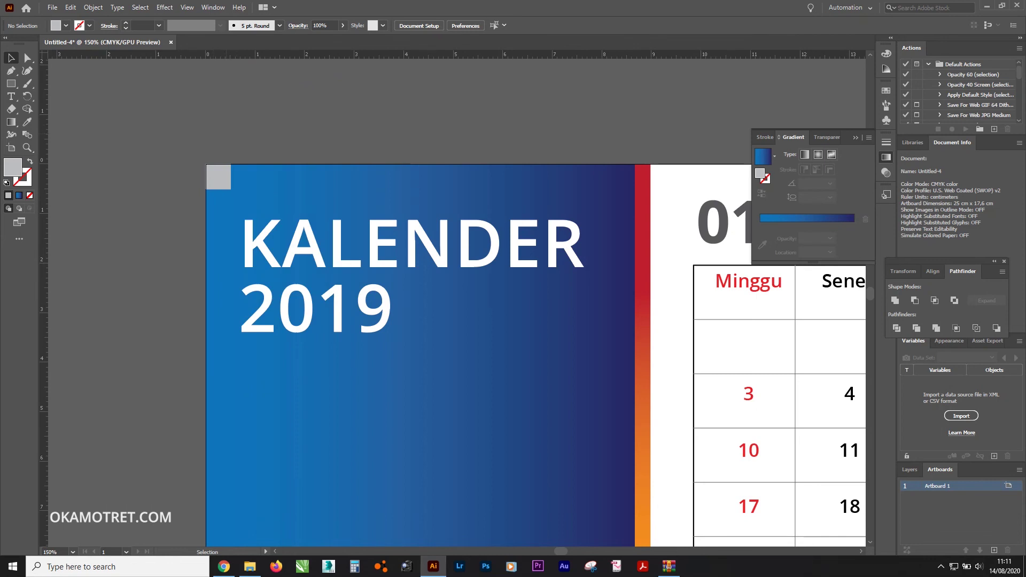
pyautogui.moveTo(43, 241); pyautogui.dragTo(239, 241)
# - Toggle guide visibility and move the left margin guide inward from the page edge
pyautogui.rightClick(230, 147)
pyautogui.click(263, 219)
pyautogui.rightClick(241, 134)
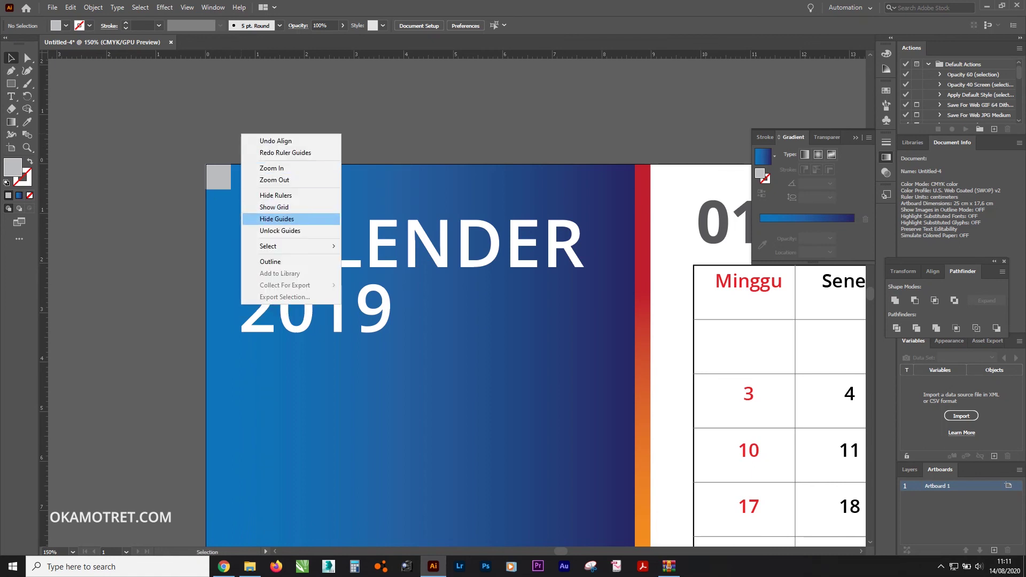
pyautogui.click(261, 219)
pyautogui.rightClick(241, 139)
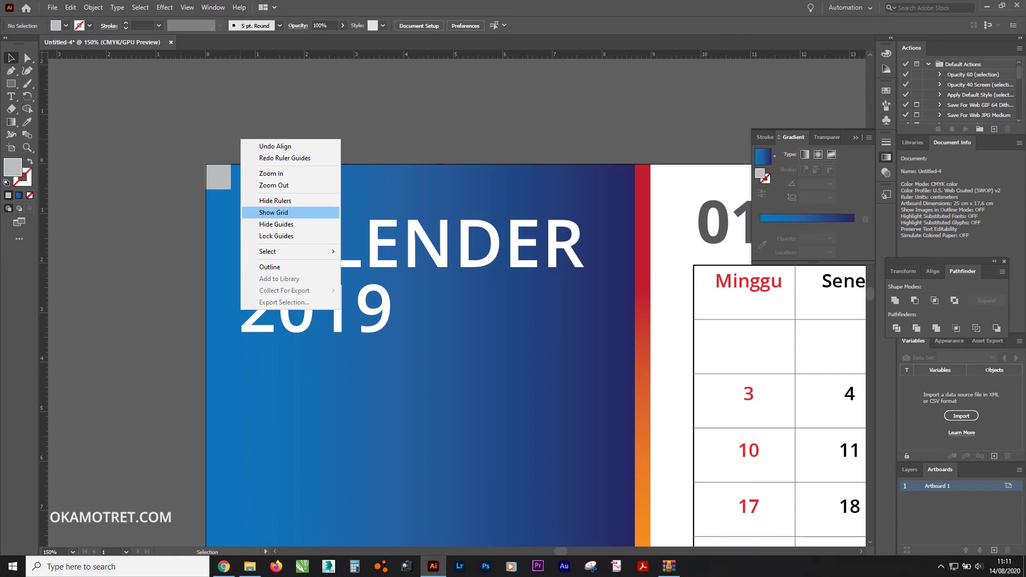
pyautogui.click(276, 224)
pyautogui.rightClick(228, 131)
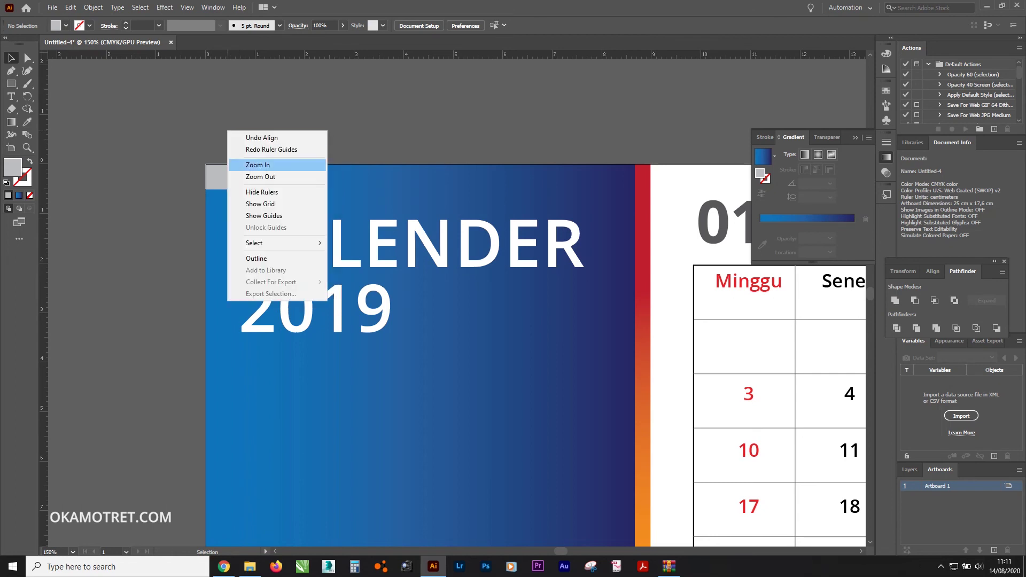
pyautogui.click(264, 215)
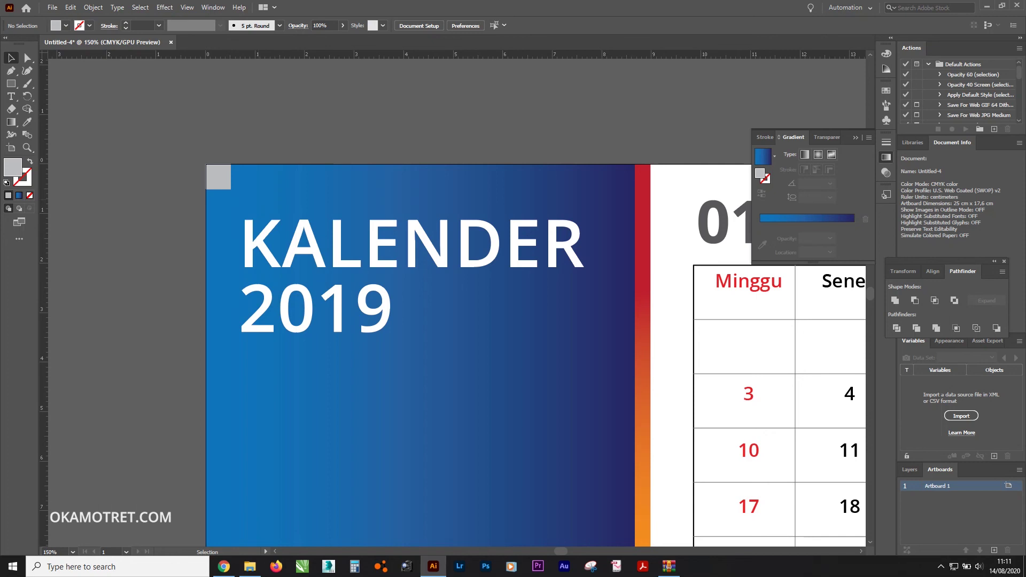
pyautogui.moveTo(42, 267); pyautogui.dragTo(203, 267)
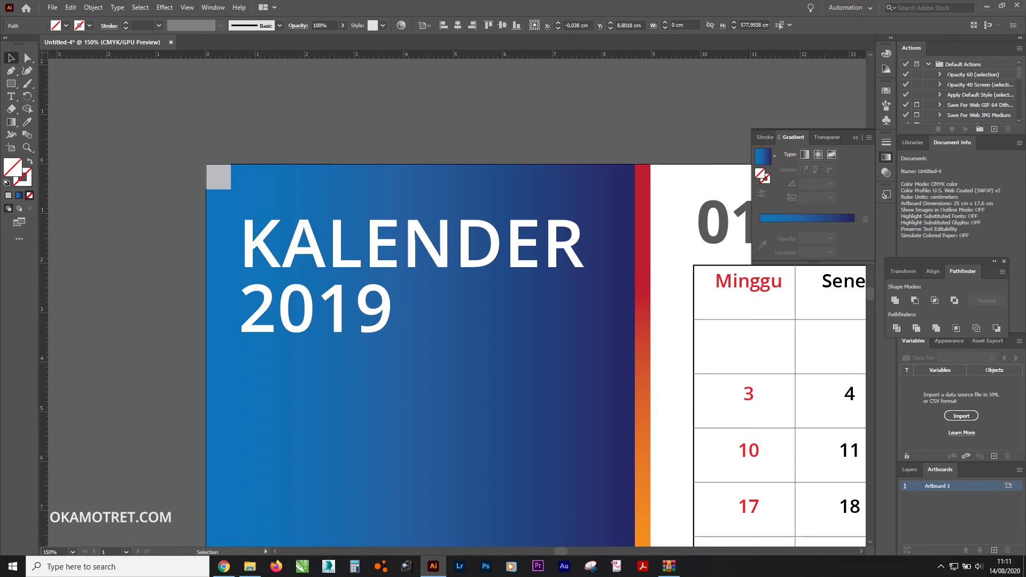
pyautogui.moveTo(205, 154); pyautogui.dragTo(235, 154)
pyautogui.scroll(1, 234, 153)
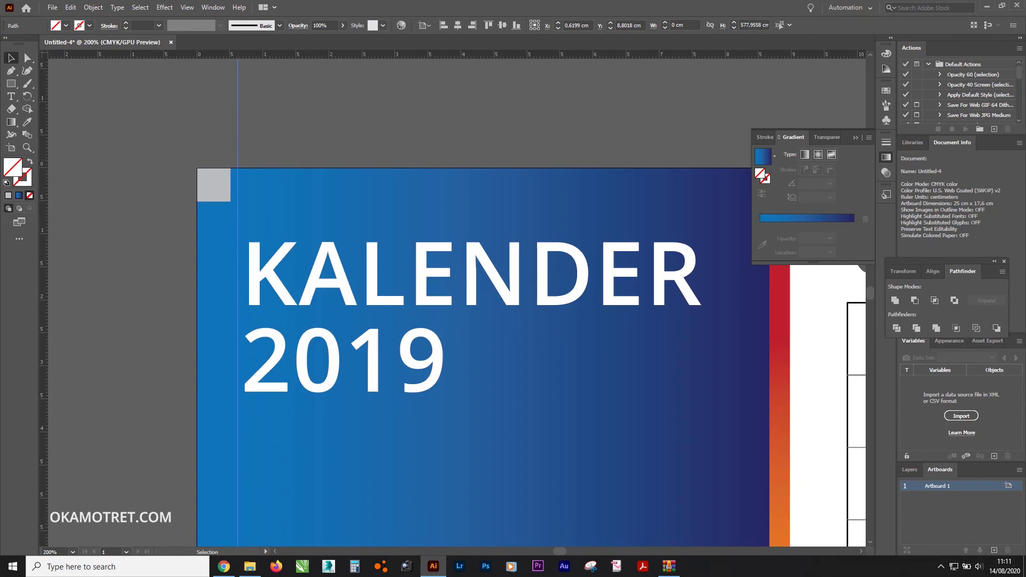
pyautogui.hotkey('ctrl', ';')
# - Add top, right and bottom margin guides along the grey corner squares
pyautogui.scroll(-4, 248, 139)
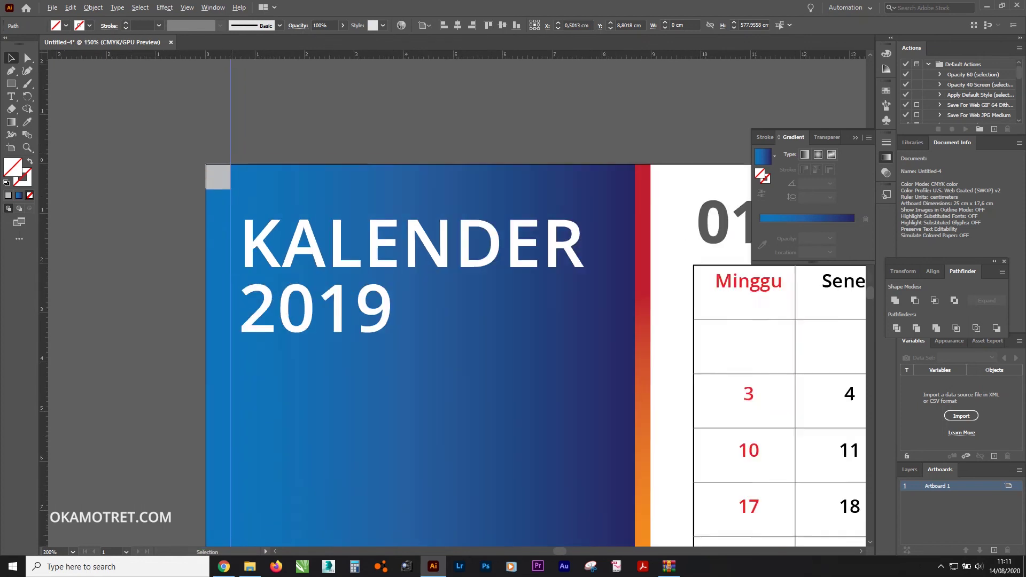
pyautogui.scroll(2, 272, 96)
pyautogui.scroll(1, 272, 97)
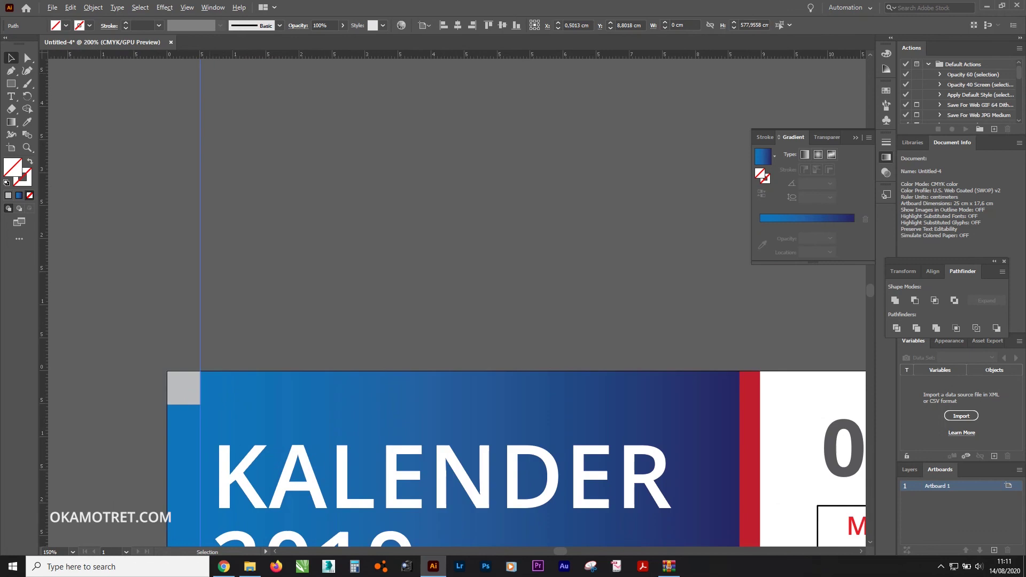
pyautogui.moveTo(182, 54); pyautogui.dragTo(182, 404)
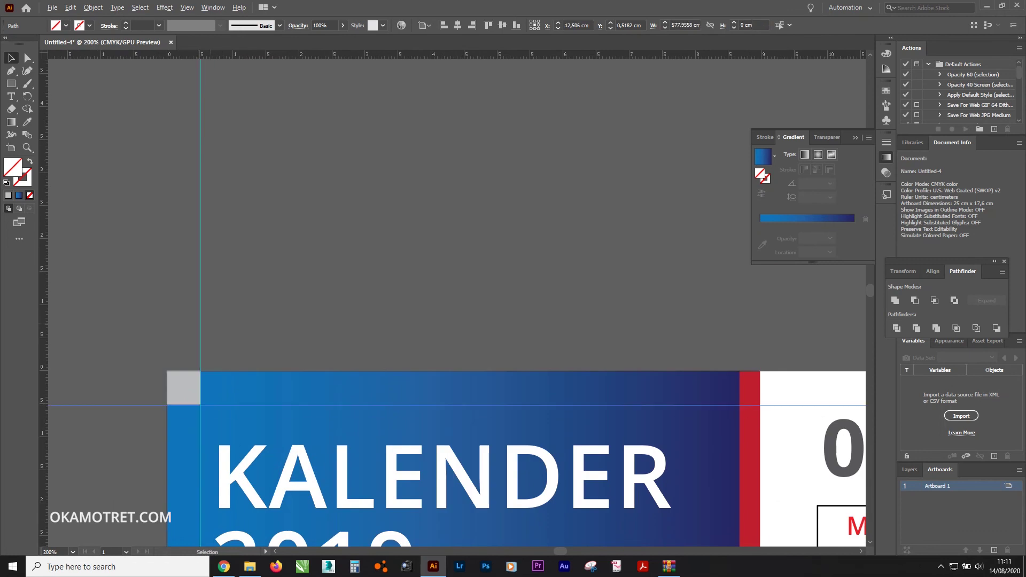
pyautogui.scroll(-5, 222, 324)
pyautogui.scroll(1, 532, 365)
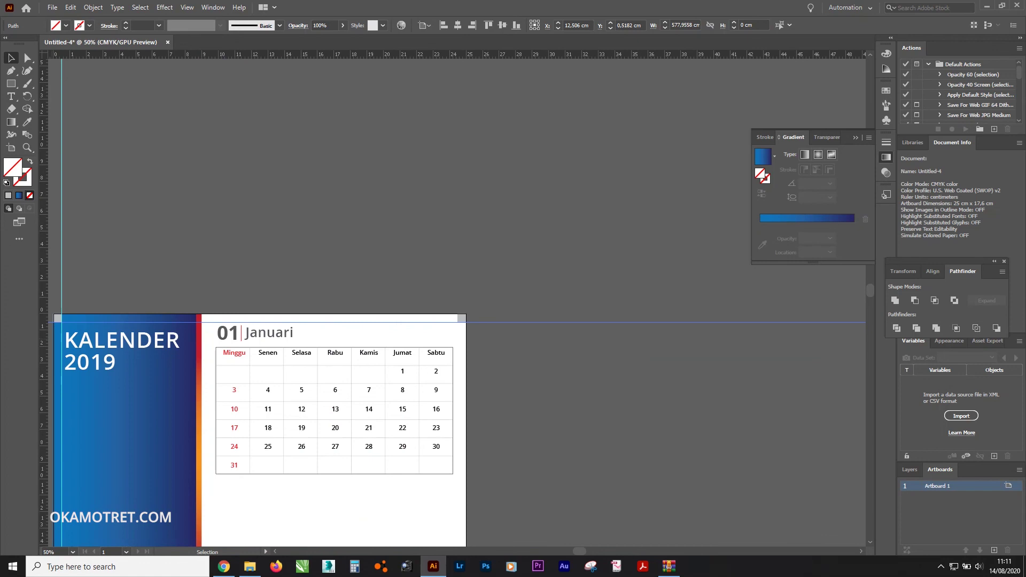
pyautogui.moveTo(45, 268); pyautogui.dragTo(458, 267)
pyautogui.scroll(-1, 458, 299)
pyautogui.scroll(-4, 458, 299)
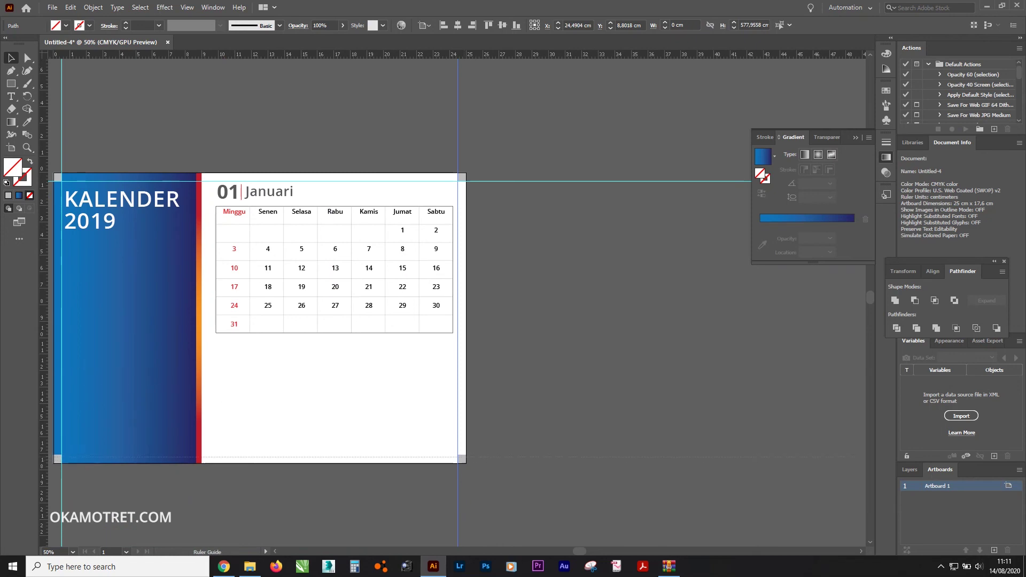
pyautogui.moveTo(320, 211); pyautogui.dragTo(321, 456)
pyautogui.hotkey('ctrl', '-')
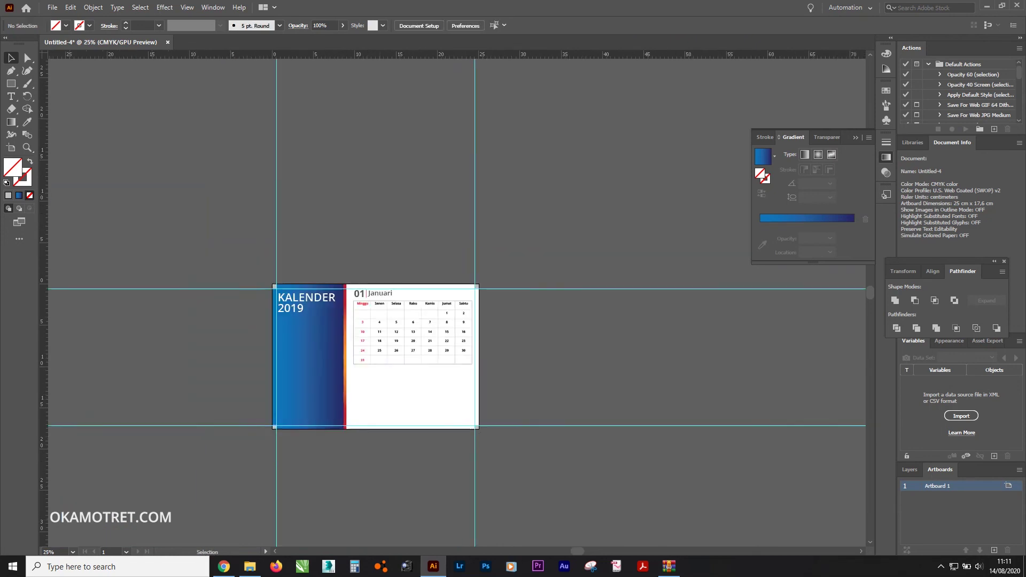
pyautogui.hotkey('ctrl', '+')
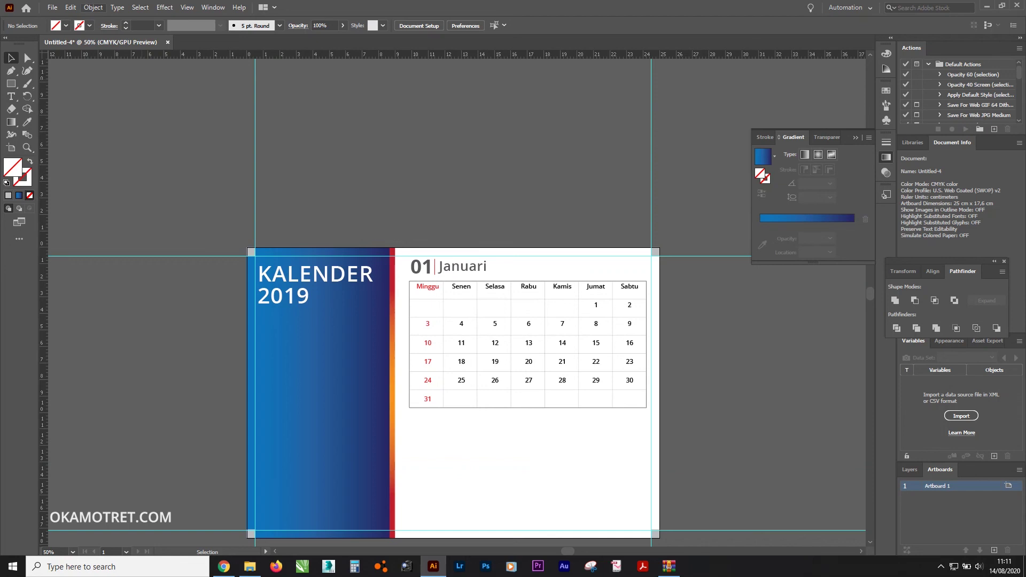
# - Set a 0,2 cm bleed on all sides in Document Setup
pyautogui.click(93, 7)
pyautogui.click(70, 7)
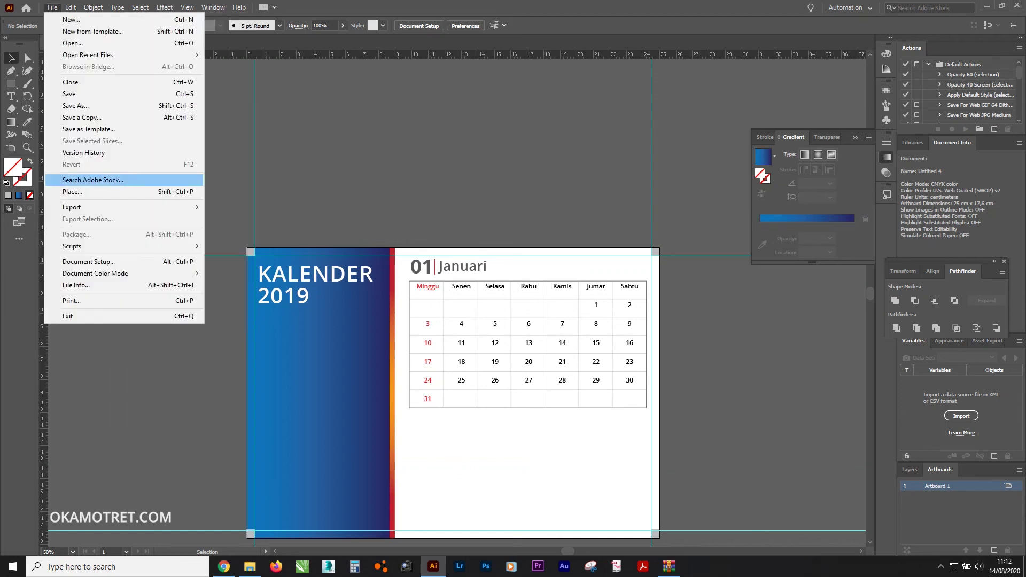
pyautogui.click(88, 261)
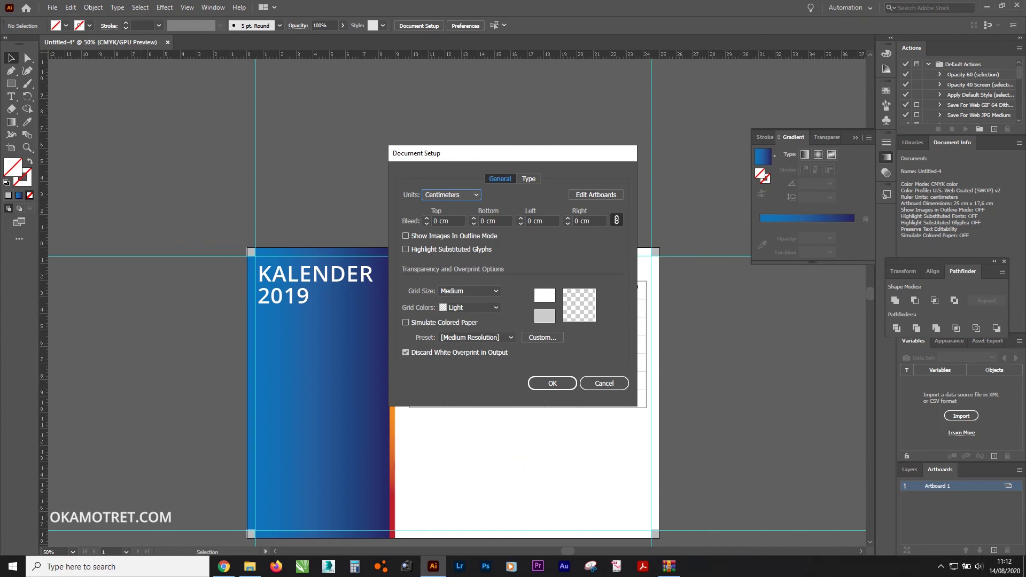
pyautogui.press('Tab')
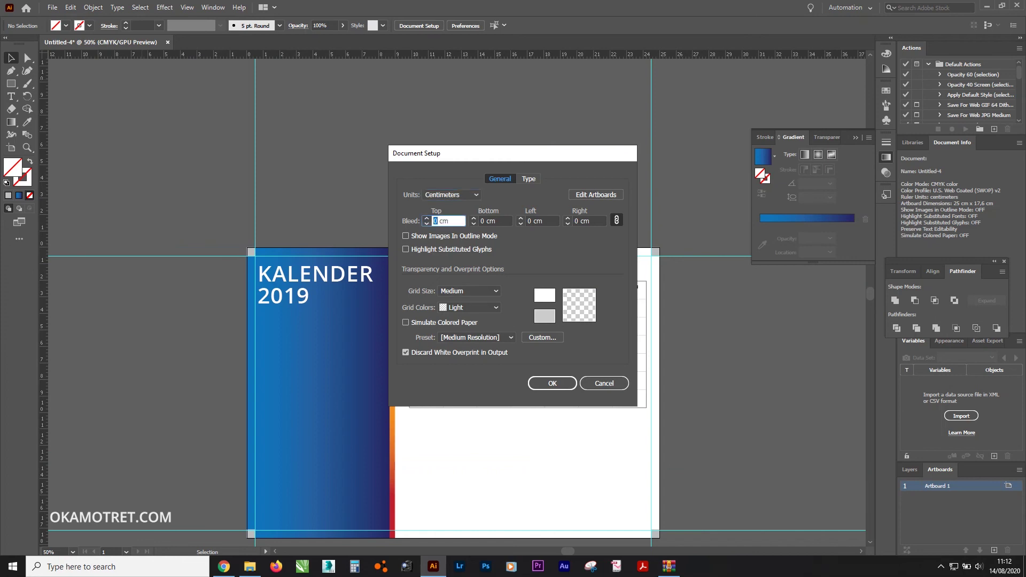
pyautogui.write('0,2')
pyautogui.click(552, 383)
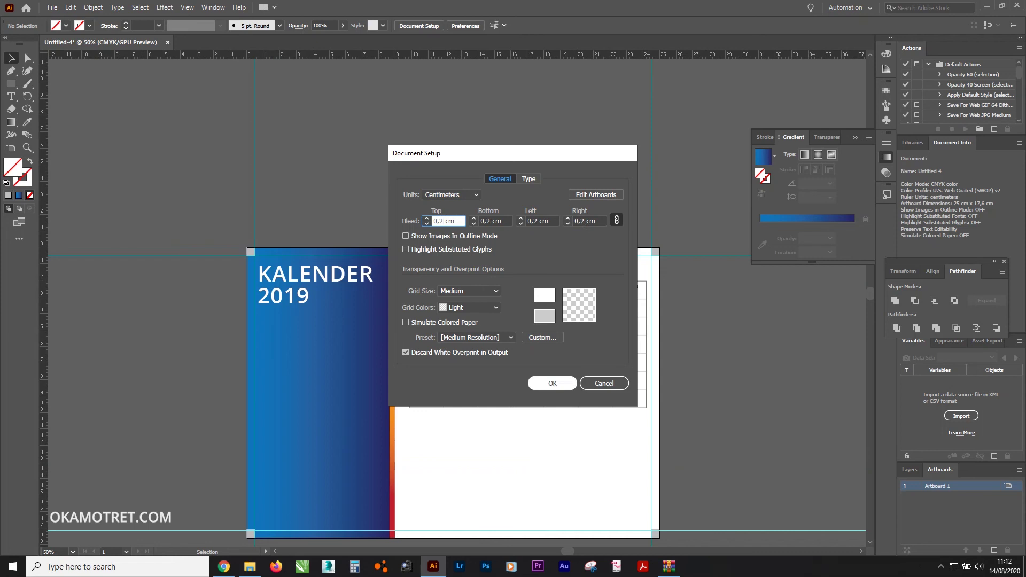
# - Select the grey corner square group, then deselect and undo the last change
pyautogui.scroll(1, 248, 250)
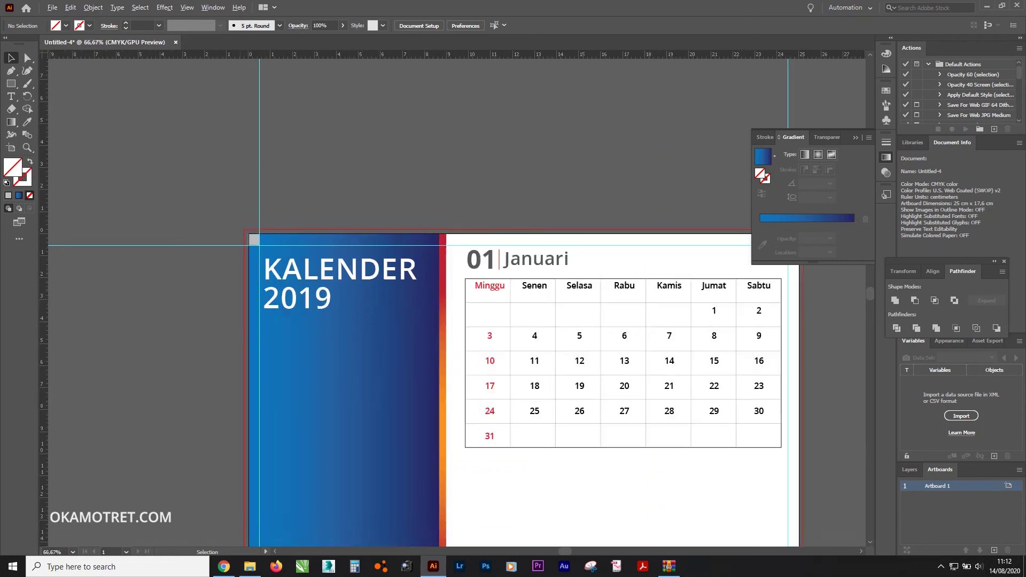
pyautogui.scroll(1, 249, 251)
pyautogui.scroll(2, 248, 251)
pyautogui.scroll(1, 248, 250)
pyautogui.click(256, 247)
pyautogui.scroll(-3, 249, 251)
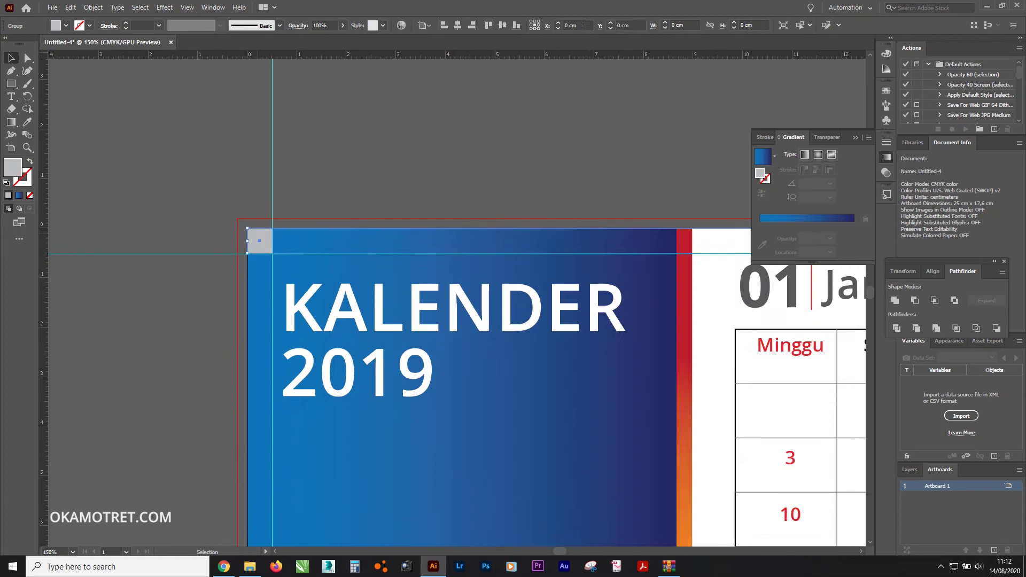
pyautogui.scroll(-4, 248, 251)
pyautogui.hotkey('ctrl', 'shift', 'a')
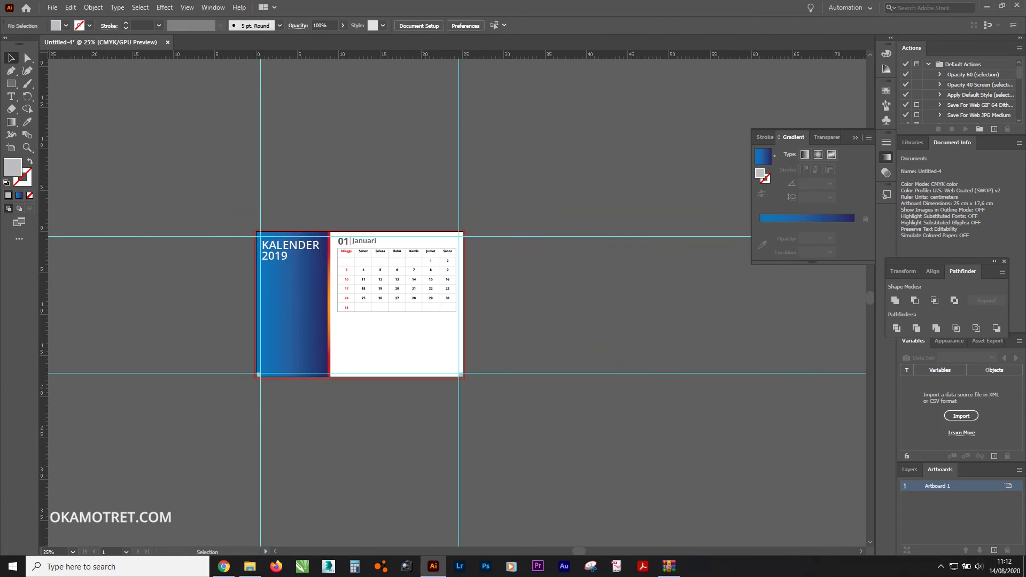
pyautogui.hotkey('ctrl', 'z')
pyautogui.hotkey('ctrl', 'shift', 'a')
# - Zoom in on the lower part of the blue sidebar
pyautogui.rightClick(495, 372)
pyautogui.click(529, 472)
pyautogui.hotkey('ctrl', '+')
pyautogui.hotkey('ctrl', '+')
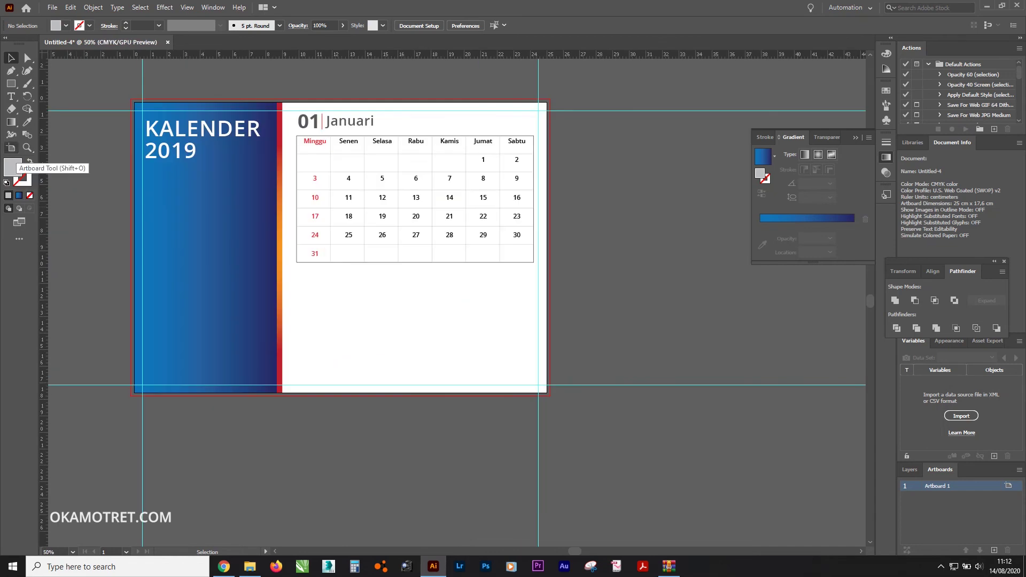
pyautogui.click(11, 83)
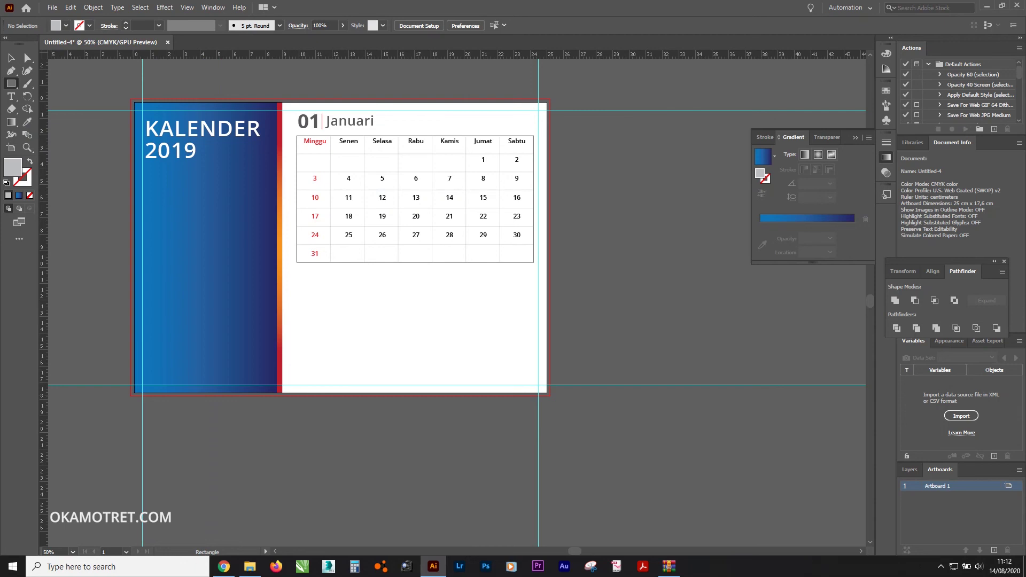
pyautogui.hotkey('ctrl', '+')
# - Draw a grey rectangle covering the lower blue sidebar panel
pyautogui.moveTo(133, 392); pyautogui.dragTo(320, 195)
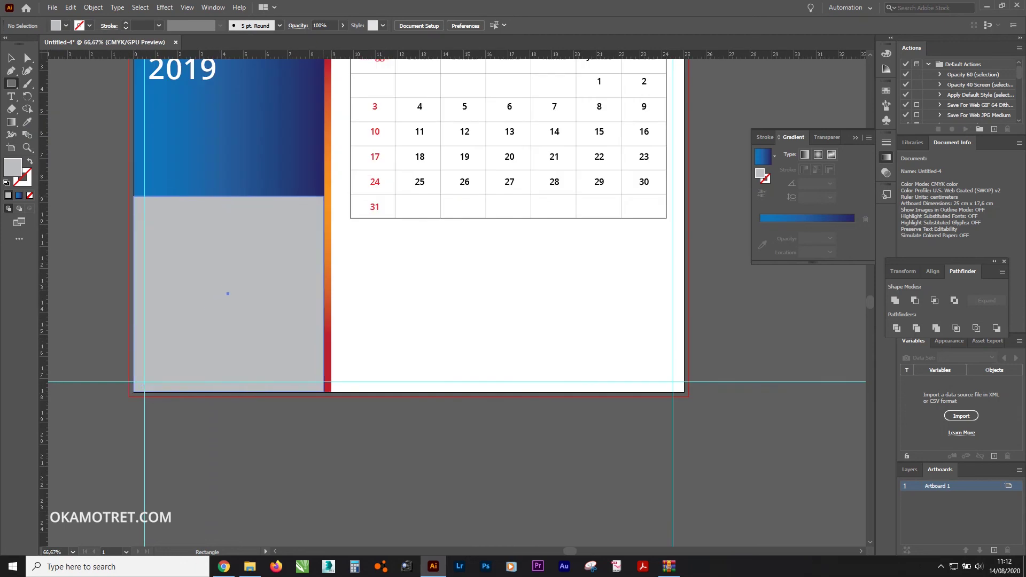
pyautogui.moveTo(321, 195); pyautogui.dragTo(325, 196)
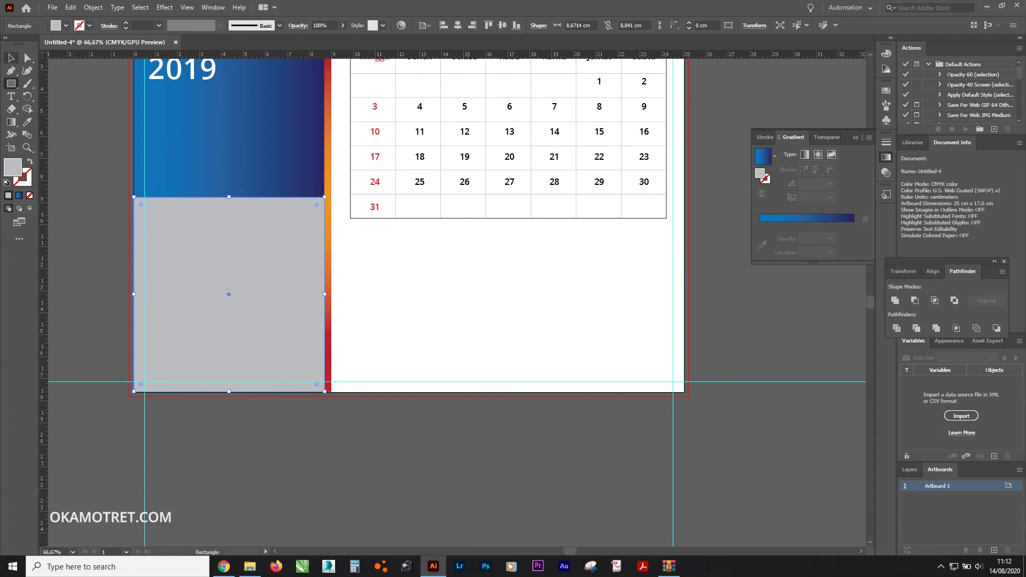
pyautogui.click(11, 57)
pyautogui.hotkey('ctrl', 'shift', 'a')
pyautogui.hotkey('ctrl', '-')
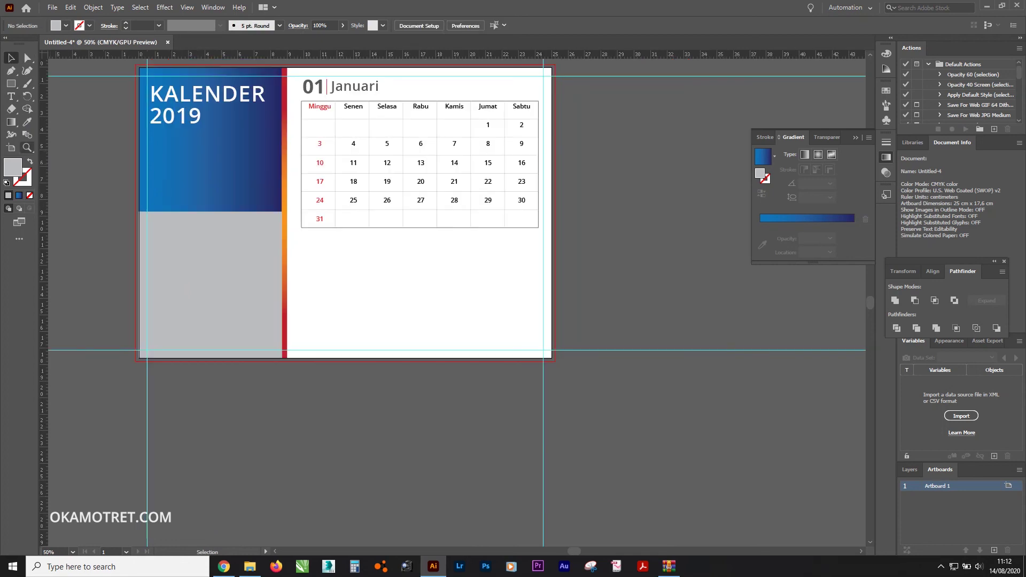
# - Draw a thin box on the blue panel and turn it into a subtitle text area
pyautogui.click(11, 84)
pyautogui.hotkey('ctrl', '+')
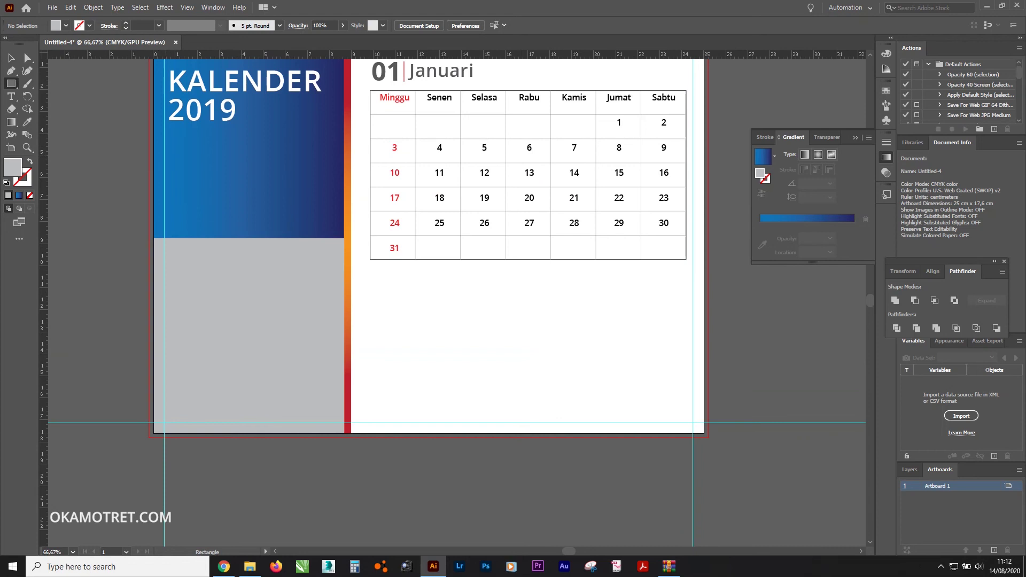
pyautogui.moveTo(163, 157); pyautogui.dragTo(332, 176)
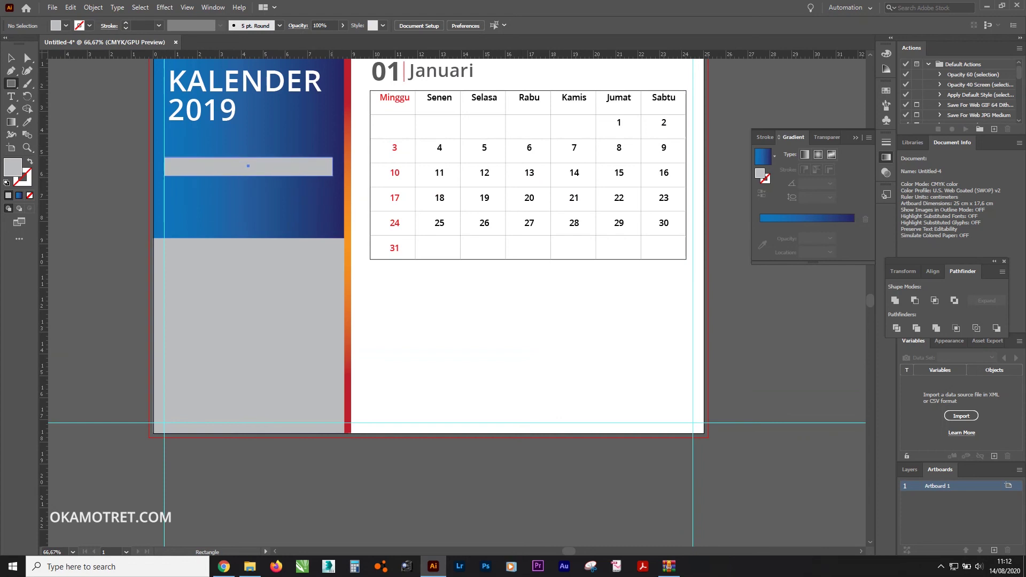
pyautogui.press('t')
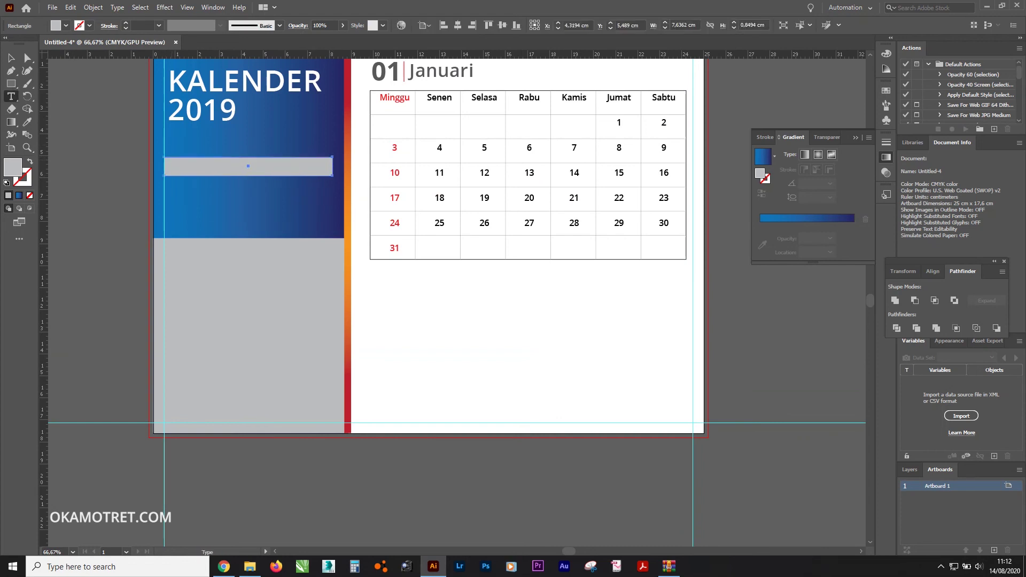
pyautogui.click(248, 166)
pyautogui.press('Escape')
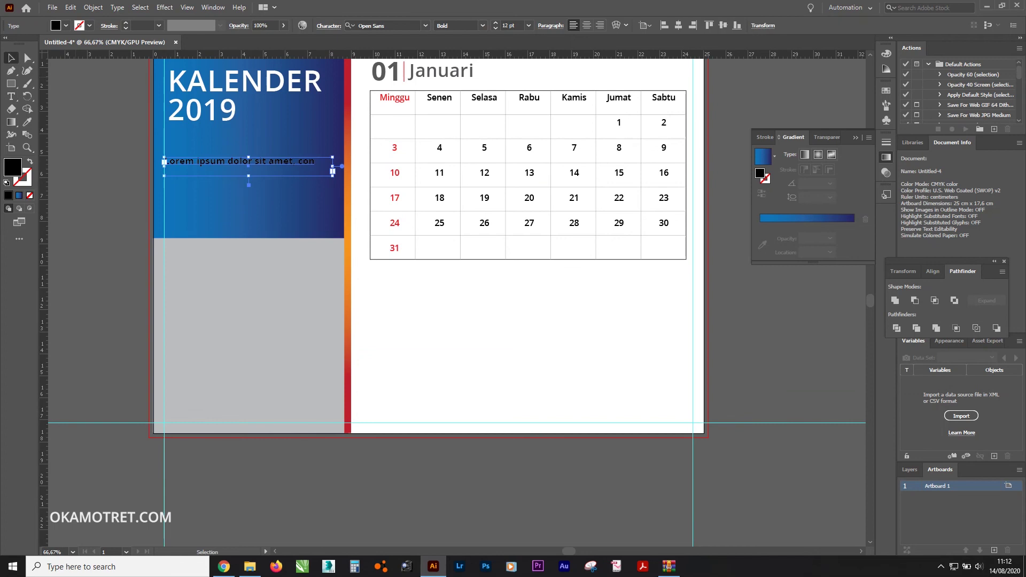
pyautogui.scroll(-2, 459, 299)
pyautogui.hscroll(4, 460, 299)
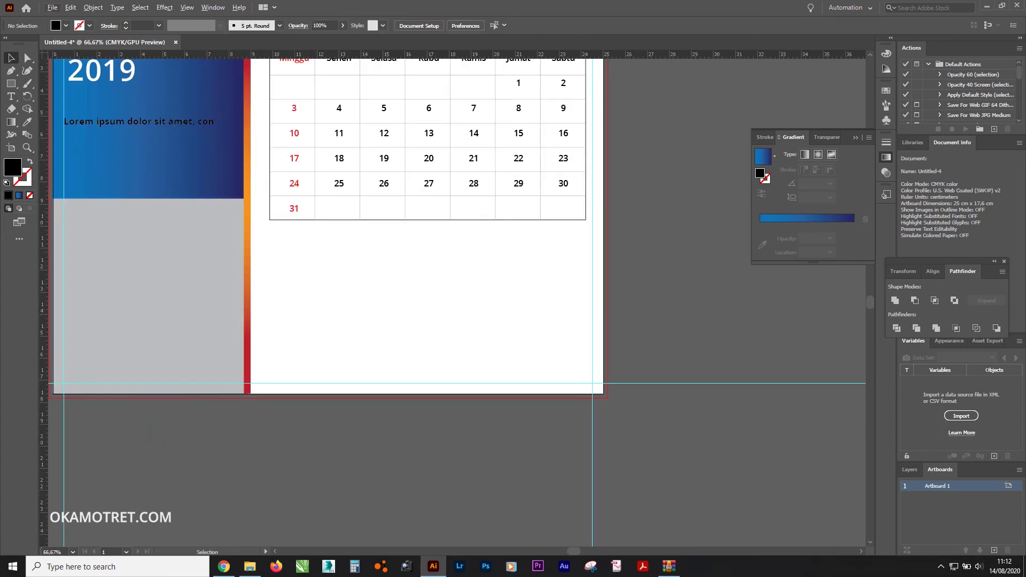
# - Add two lines of 8 pt placeholder text in a box along the bottom of the date page
pyautogui.press('m')
pyautogui.moveTo(274, 357); pyautogui.dragTo(592, 383)
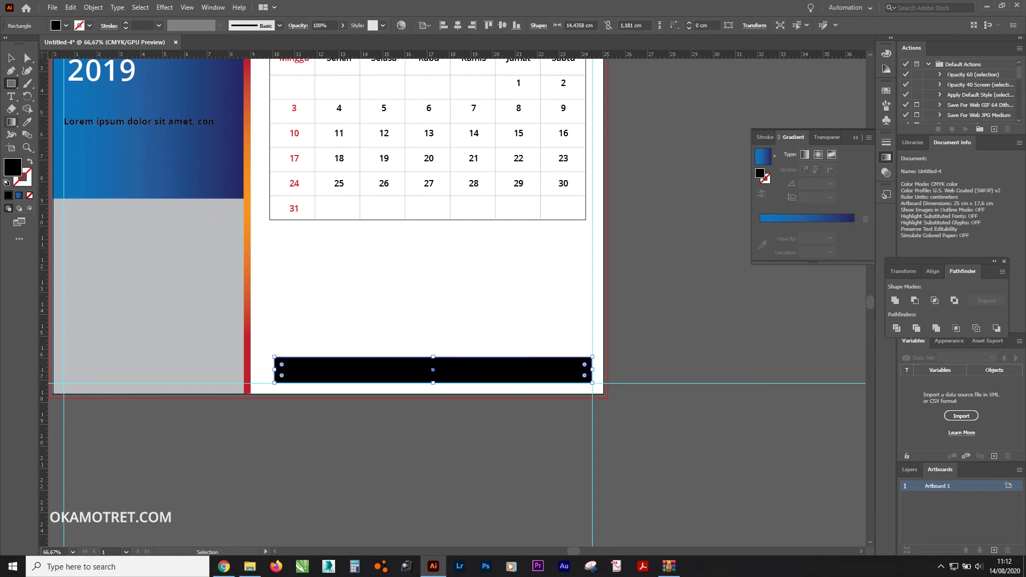
pyautogui.press('t')
pyautogui.click(320, 369)
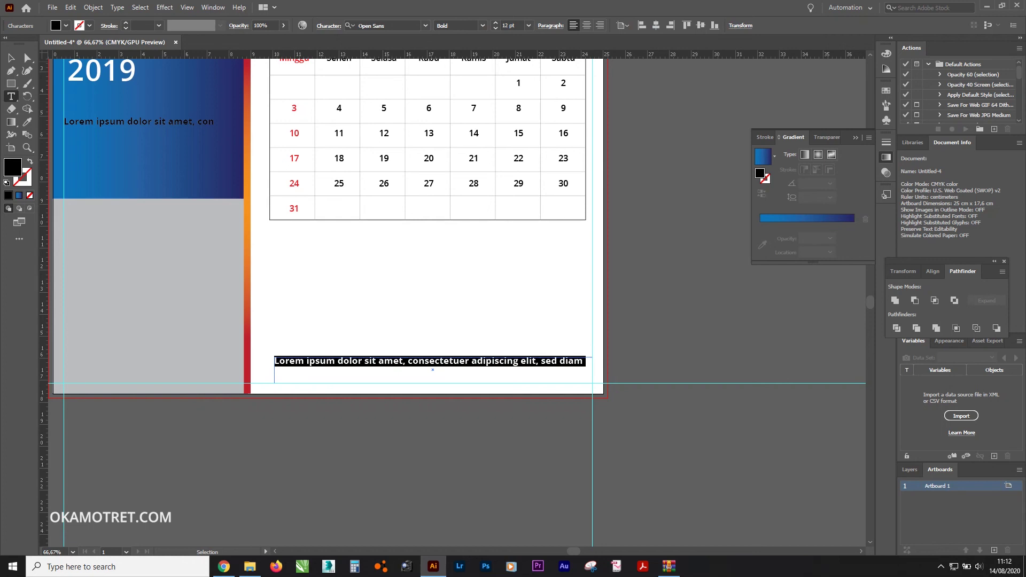
pyautogui.click(529, 25)
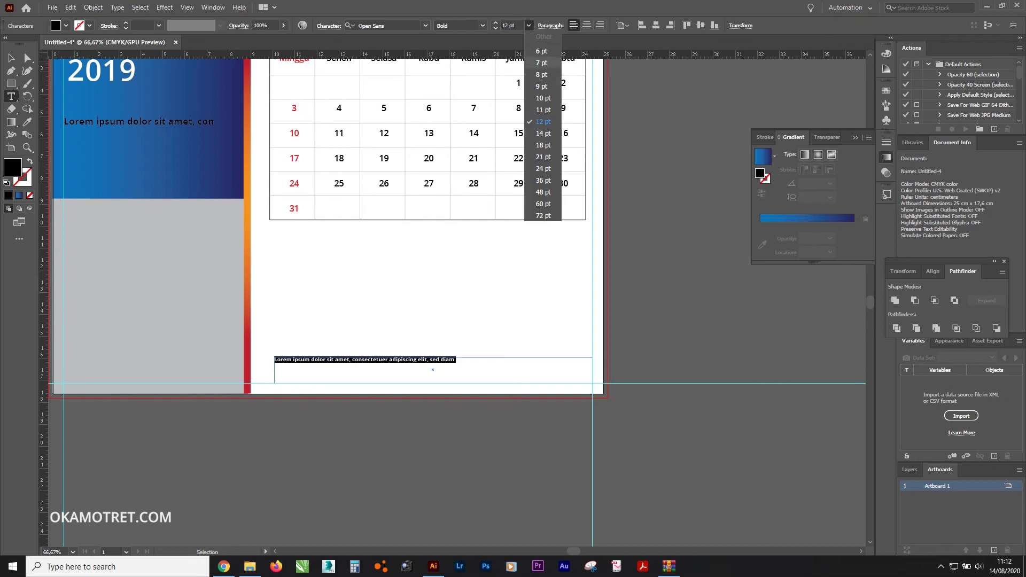
pyautogui.click(541, 75)
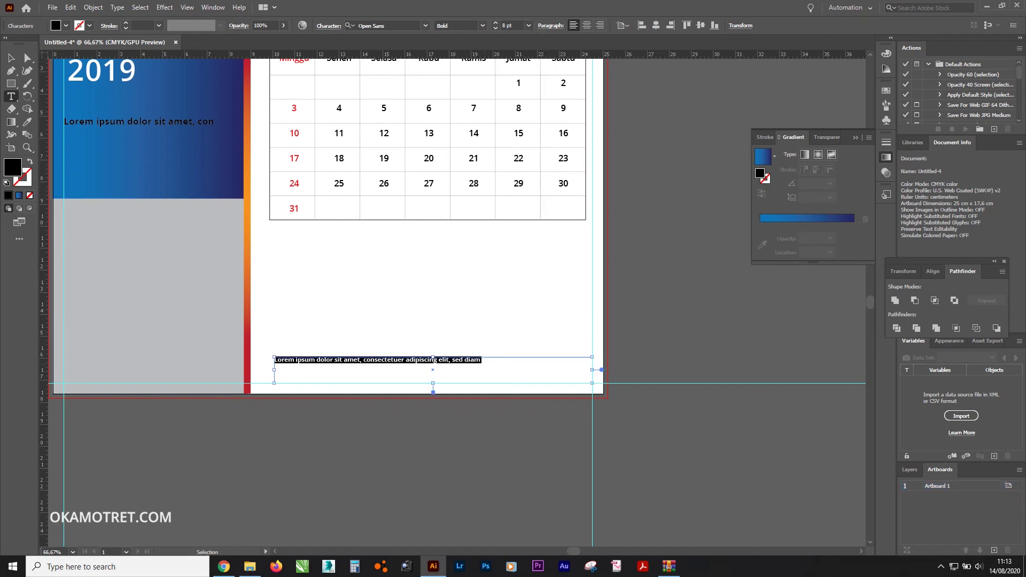
pyautogui.press('Escape')
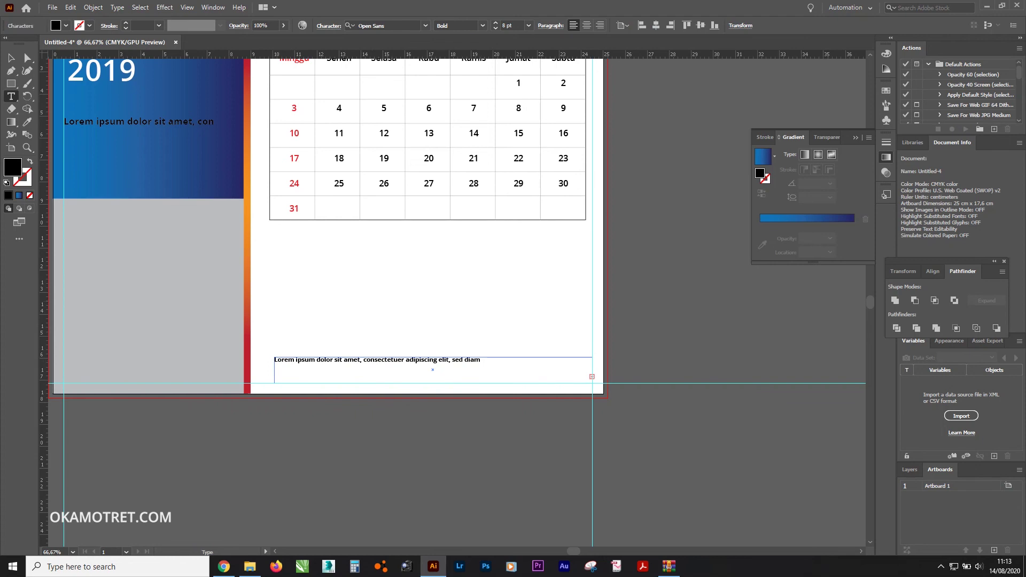
pyautogui.click(11, 57)
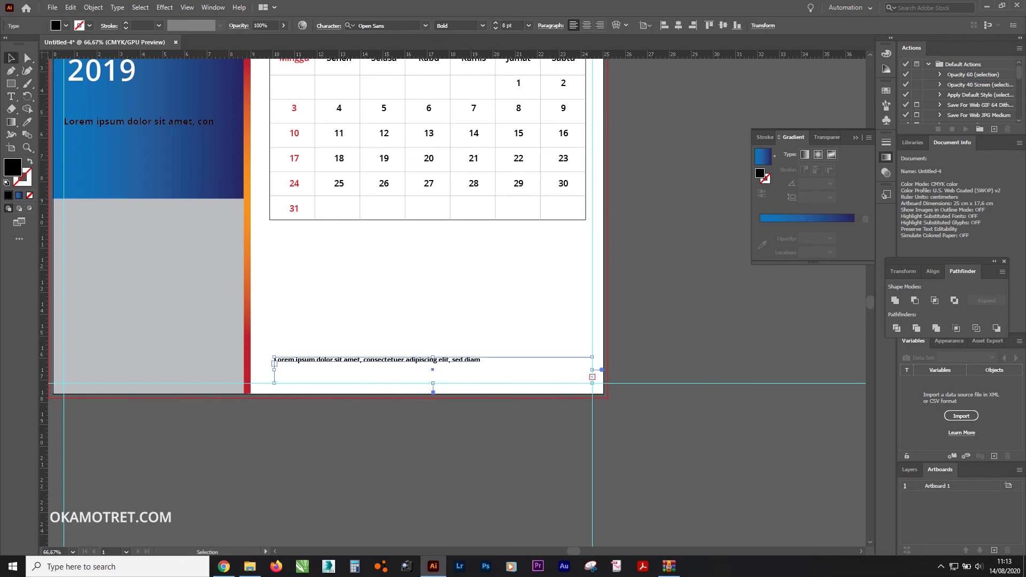
pyautogui.hotkey('alt', 'Up')
pyautogui.hotkey('alt', 'Up')
pyautogui.hotkey('alt', 'Up')
pyautogui.hotkey('alt', 'Up')
pyautogui.hotkey('alt', 'Up')
pyautogui.hotkey('alt', 'Up')
pyautogui.hotkey('alt', 'Up')
pyautogui.hotkey('alt', 'Up')
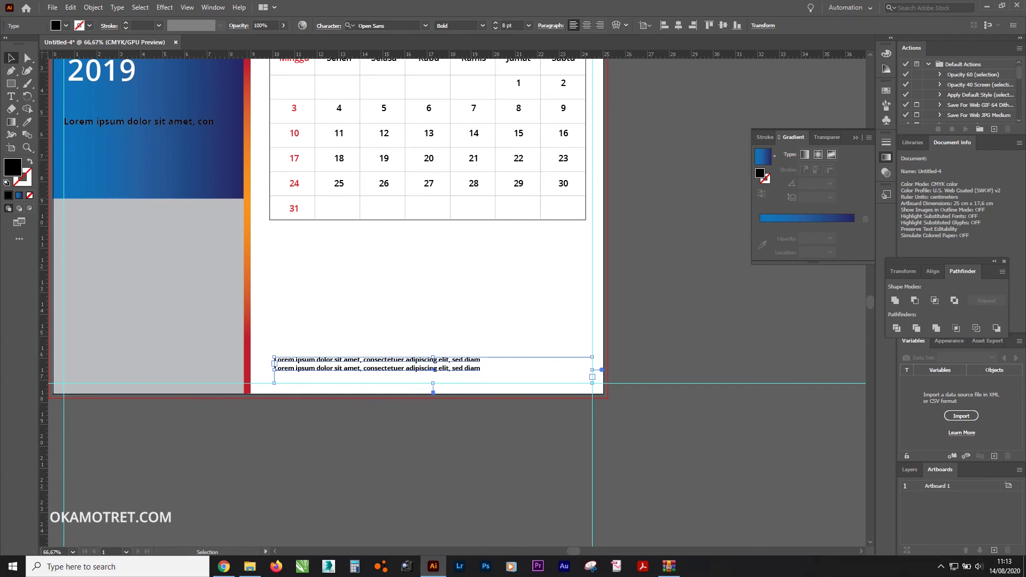
# - Make the sidebar subtitle text light grey from the Swatches
pyautogui.hotkey('ctrl', 'shift', 'a')
pyautogui.hotkey('ctrl', '-')
pyautogui.hotkey('ctrl', '-')
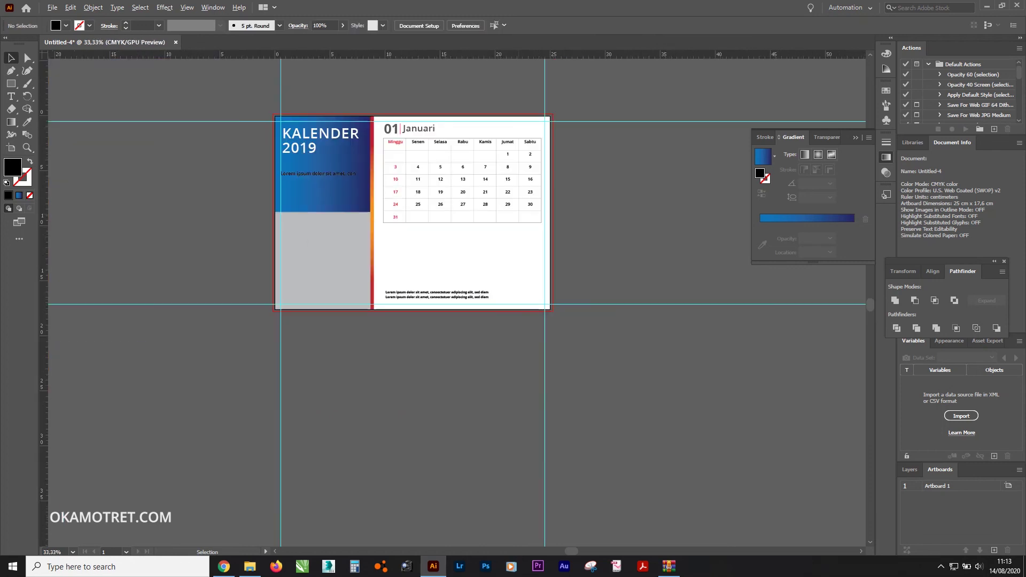
pyautogui.hotkey('ctrl', '+')
pyautogui.click(331, 163)
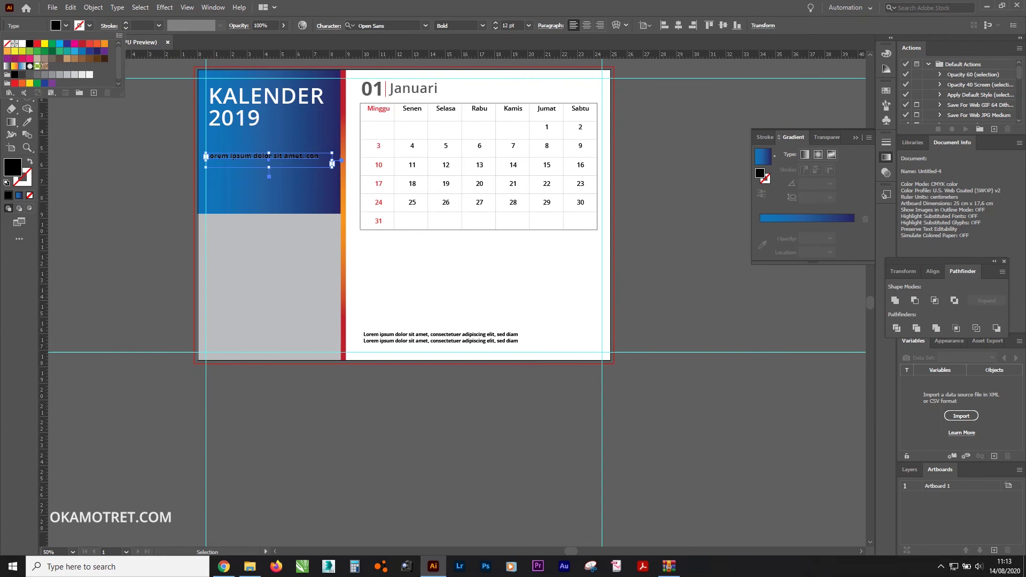
pyautogui.click(67, 74)
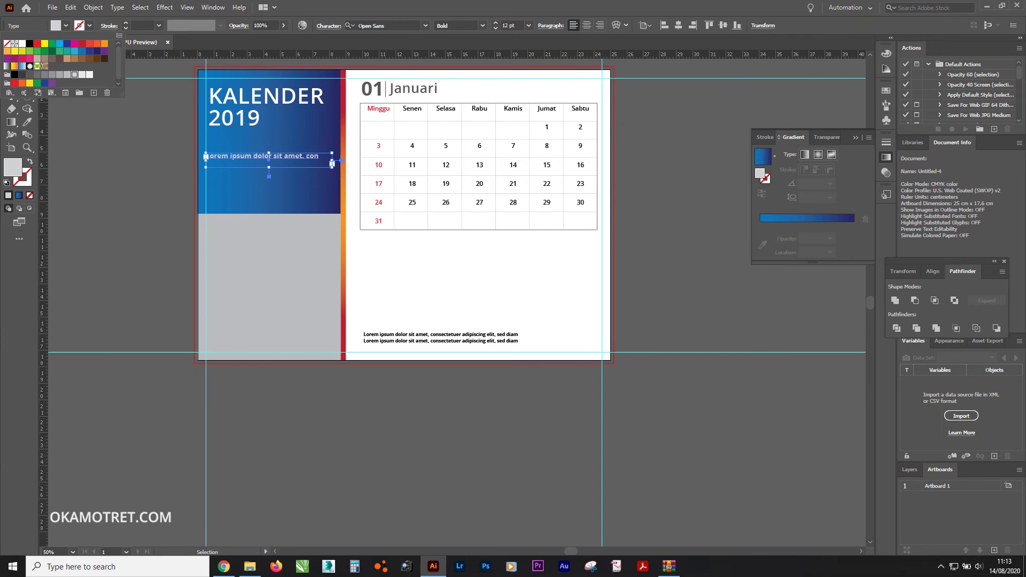
pyautogui.press('Escape')
pyautogui.hotkey('ctrl', 'shift', 'a')
pyautogui.hotkey('ctrl', '+')
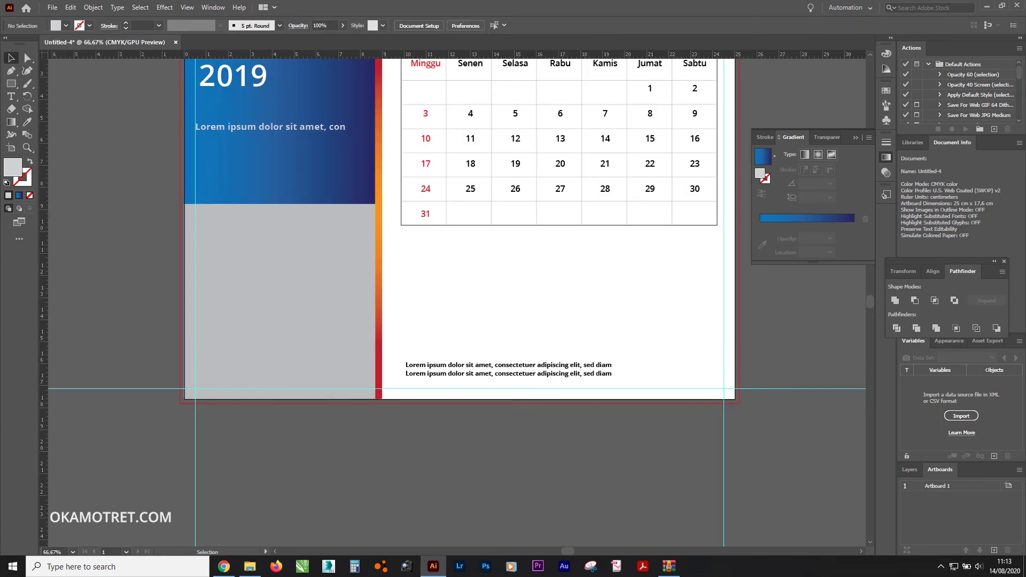
# - Drag the red-dress photo DFC_0252.jpg from Lightroom Saved Photos into the document
pyautogui.click(224, 566)
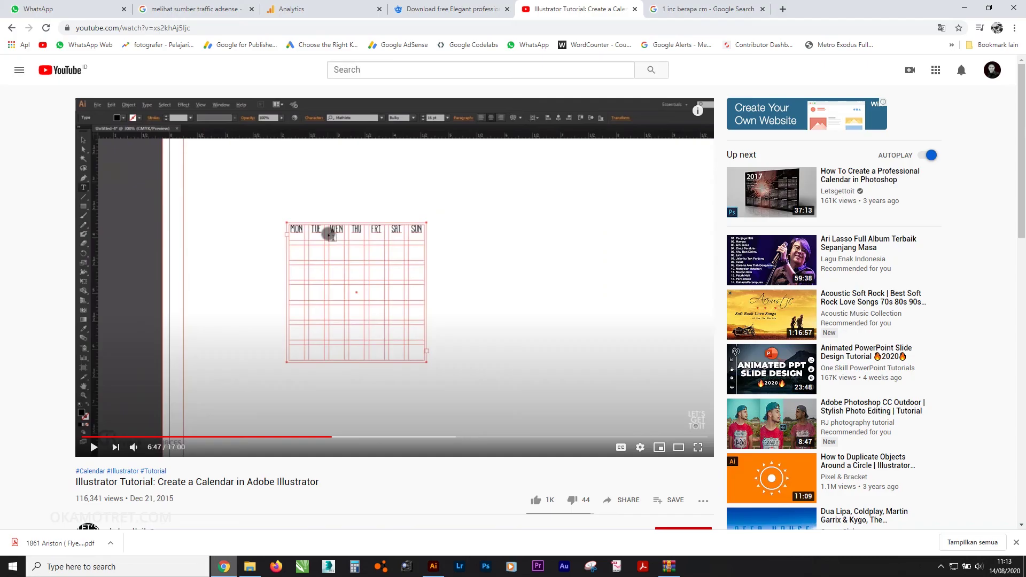
pyautogui.click(783, 9)
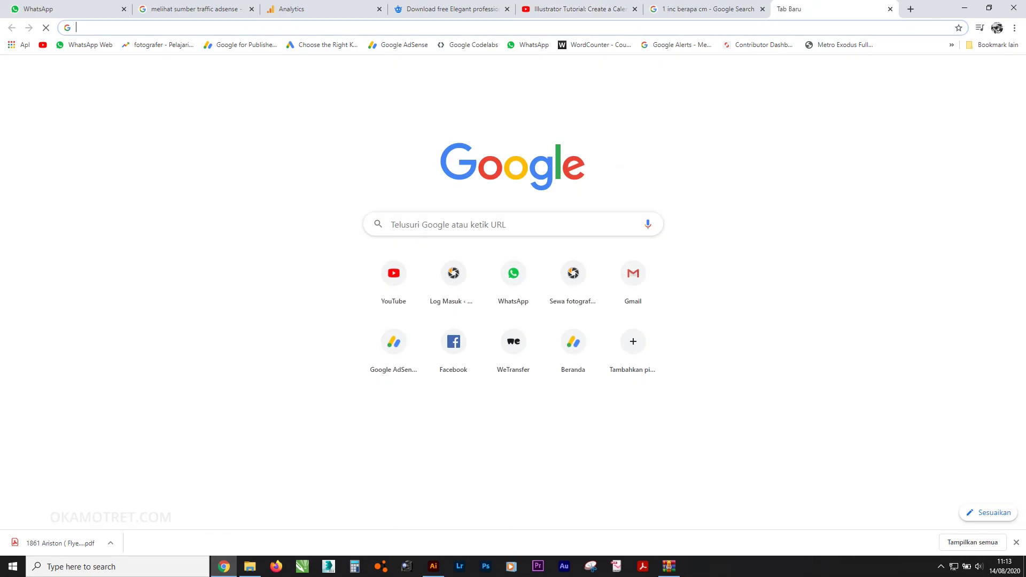
pyautogui.click(250, 566)
pyautogui.click(39, 338)
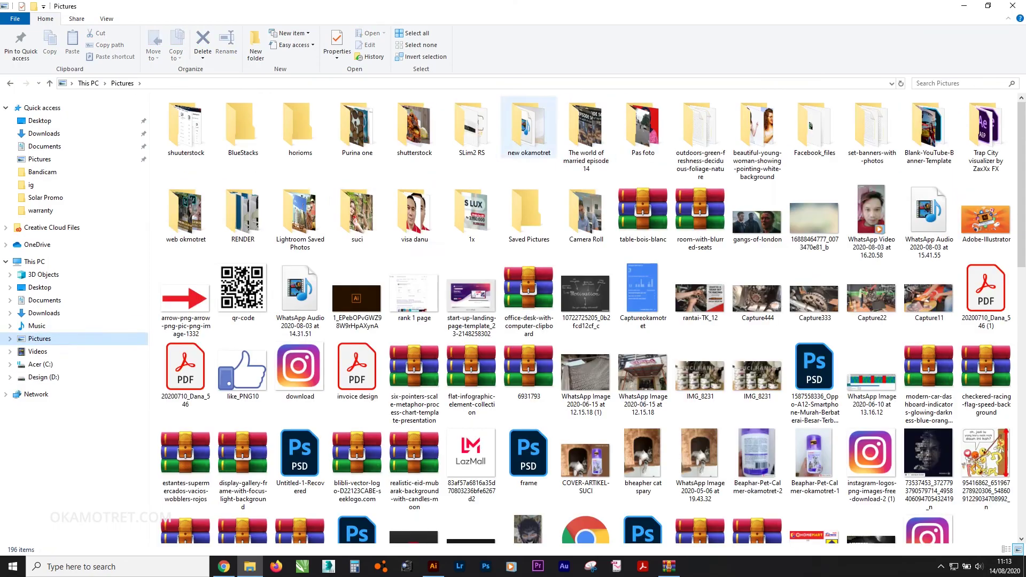
pyautogui.doubleClick(299, 219)
pyautogui.click(647, 198)
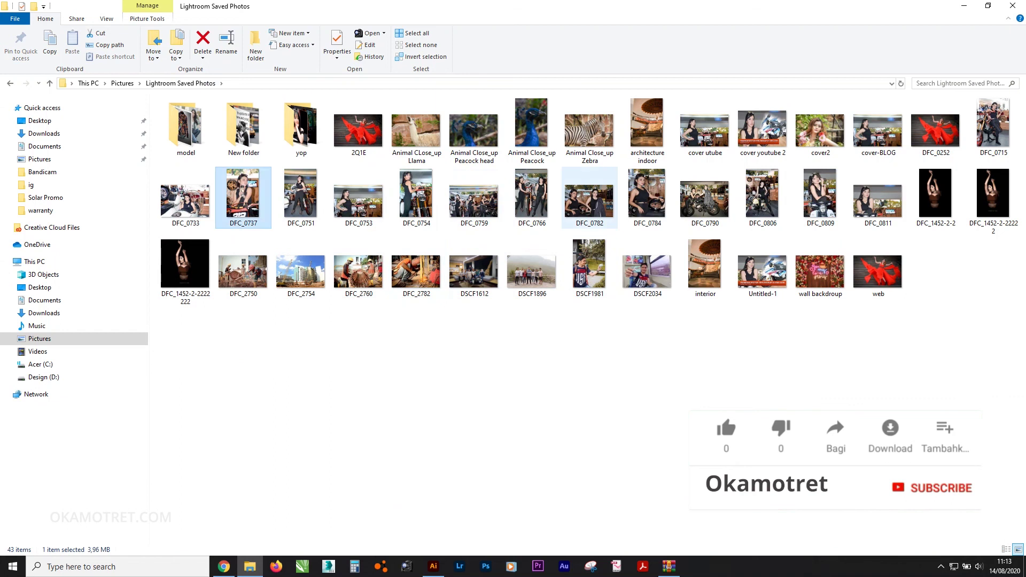
pyautogui.moveTo(935, 130); pyautogui.dragTo(337, 419)
# - Shrink the photo, bring the grey panel to front, and clip the photo into it (Ctrl+7)
pyautogui.hotkey('ctrl', '-')
pyautogui.hotkey('ctrl', '-')
pyautogui.hotkey('ctrl', '-')
pyautogui.hotkey('ctrl', '-')
pyautogui.hotkey('ctrl', '-')
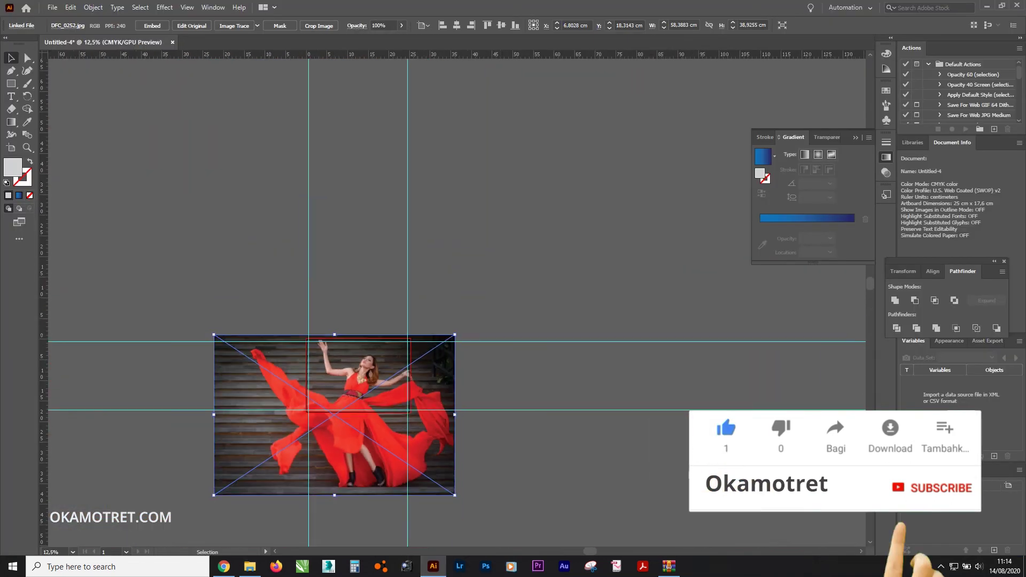
pyautogui.moveTo(455, 335)
pyautogui.mouseDown()
pyautogui.moveTo(250, 470)
pyautogui.moveTo(438, 313)
pyautogui.mouseUp()
pyautogui.scroll(1, 243, 461)
pyautogui.scroll(2, 359, 390)
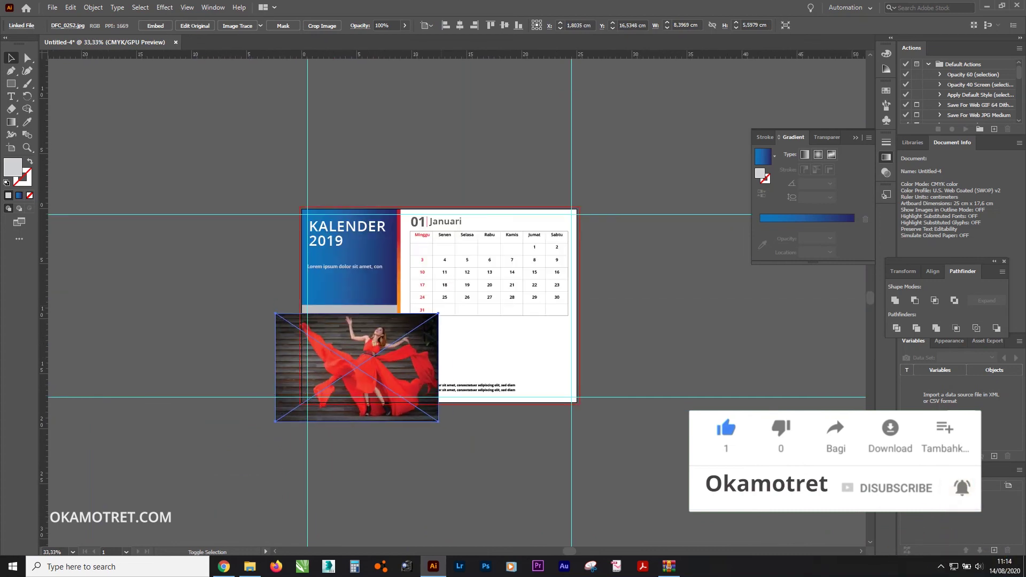
pyautogui.click(349, 308)
pyautogui.rightClick(376, 339)
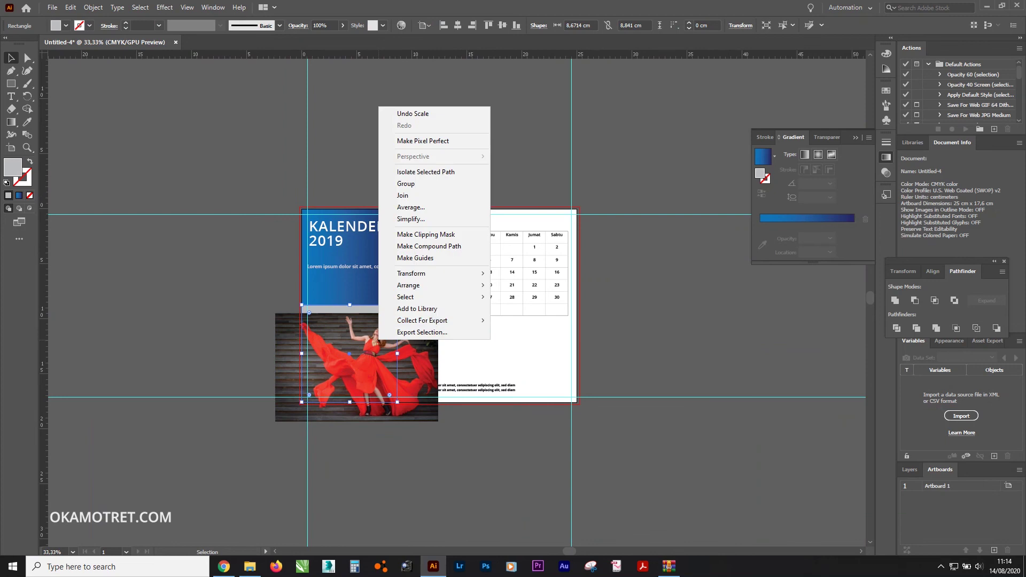
pyautogui.click(521, 285)
pyautogui.keyDown('shift'); pyautogui.click(422, 342); pyautogui.keyUp('shift')
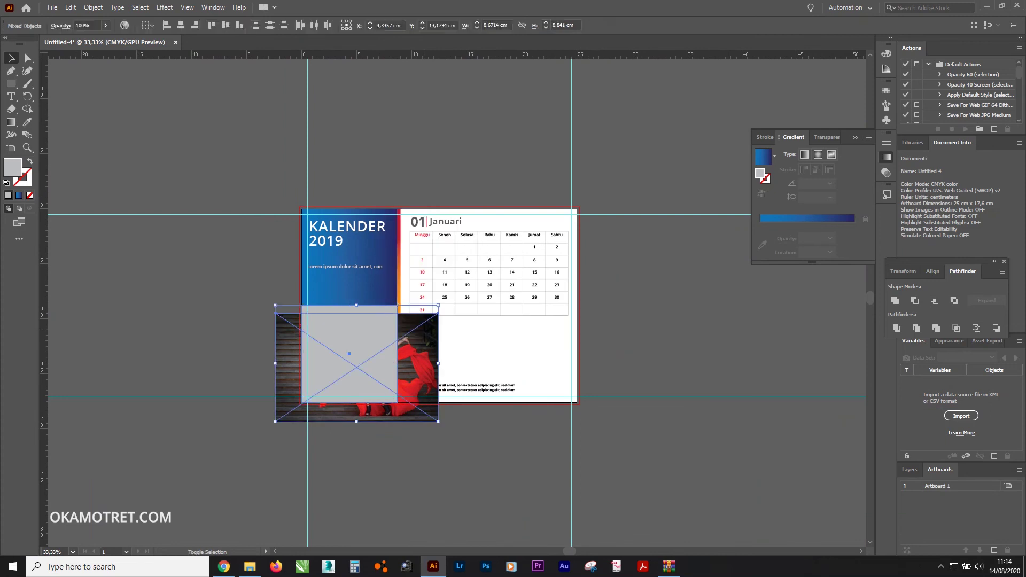
pyautogui.hotkey('ctrl', '7')
# - Move the photo up and scale it smaller inside the clipping mask
pyautogui.doubleClick(349, 352)
pyautogui.click(370, 343)
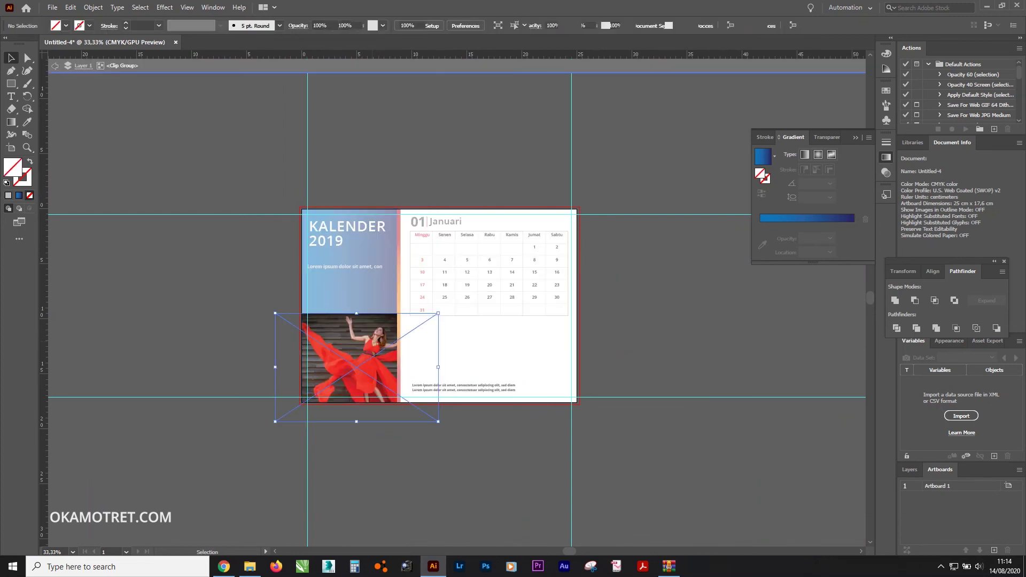
pyautogui.scroll(2, 370, 343)
pyautogui.moveTo(369, 430)
pyautogui.mouseDown()
pyautogui.moveTo(368, 406)
pyautogui.moveTo(350, 390)
pyautogui.mouseUp()
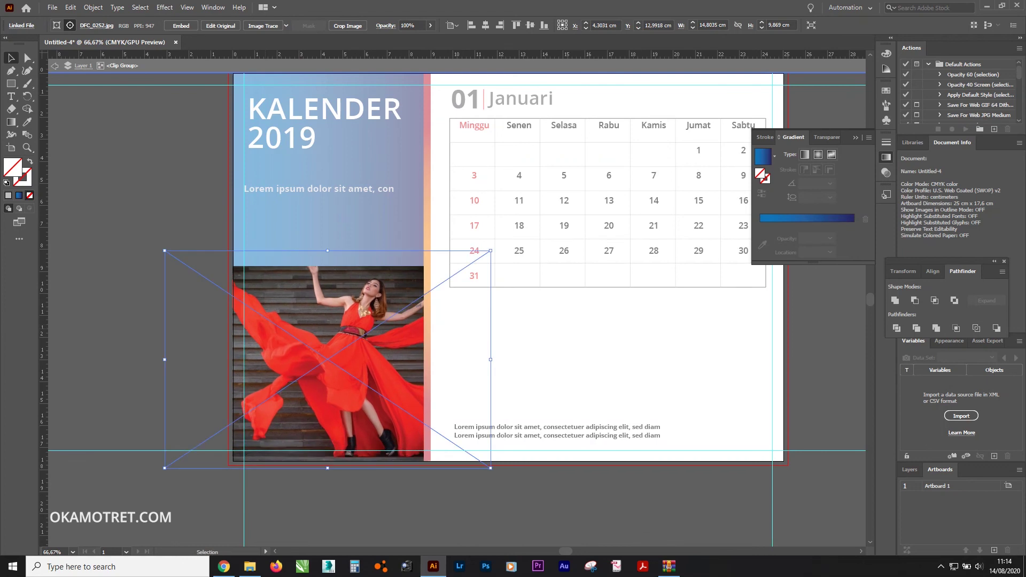
pyautogui.press('shift')
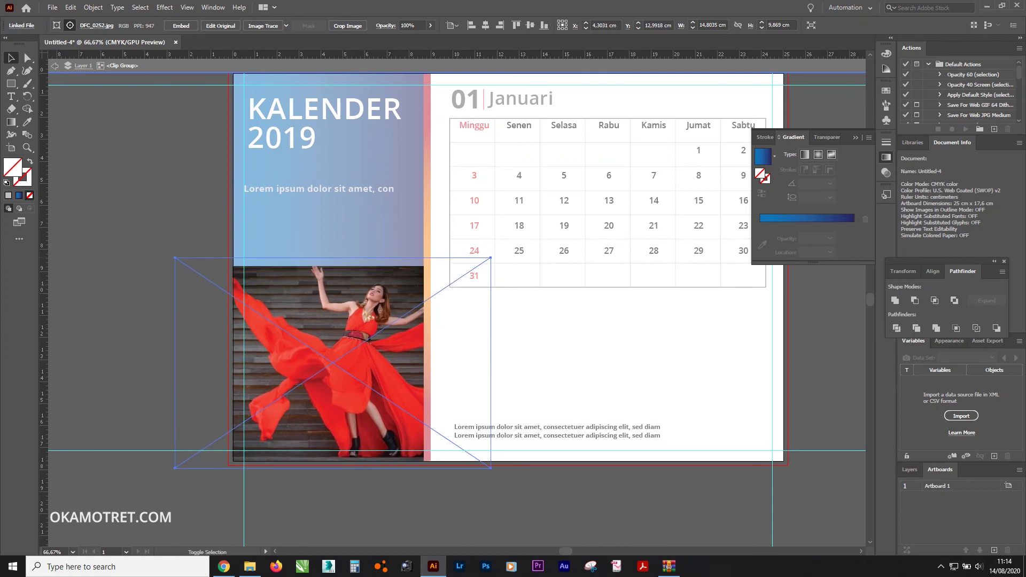
pyautogui.moveTo(165, 250); pyautogui.dragTo(181, 260)
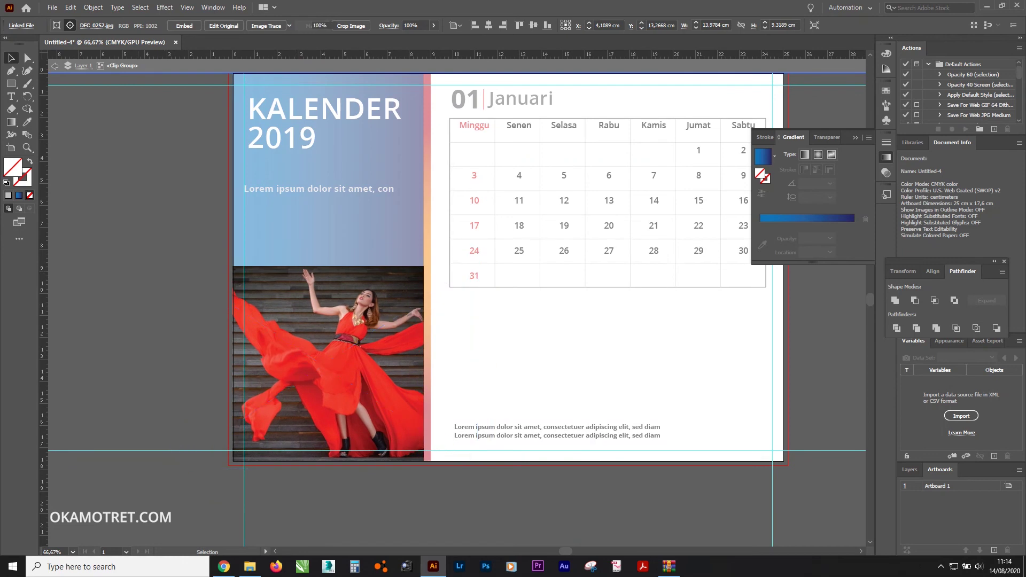
# - Zoom around the page to check the clipped photo and the sidebar subtitle
pyautogui.hotkey('ctrl', 'shift', 'a')
pyautogui.hotkey('ctrl', '-')
pyautogui.hotkey('ctrl', '-')
pyautogui.hotkey('ctrl', '+')
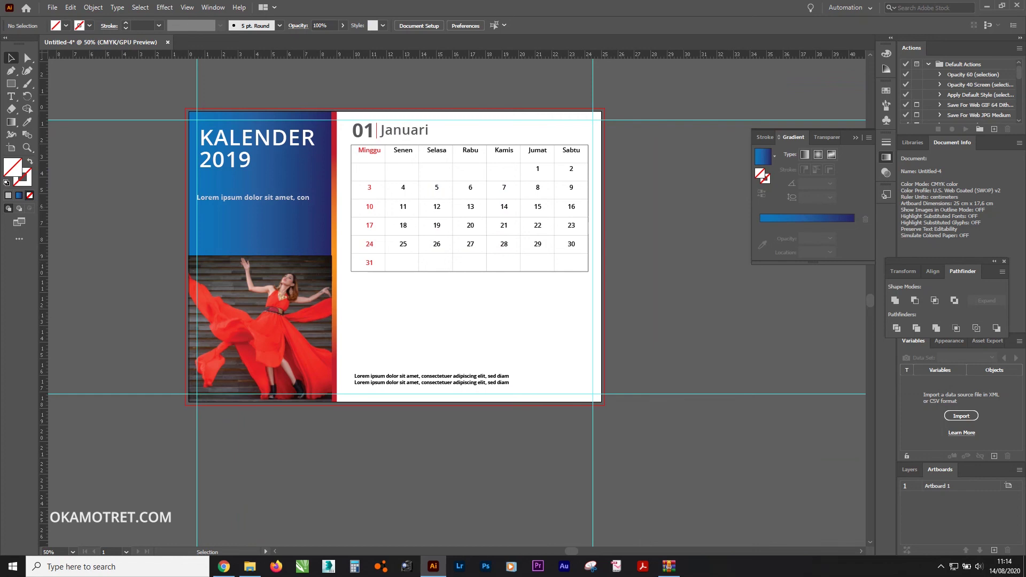
pyautogui.click(197, 197)
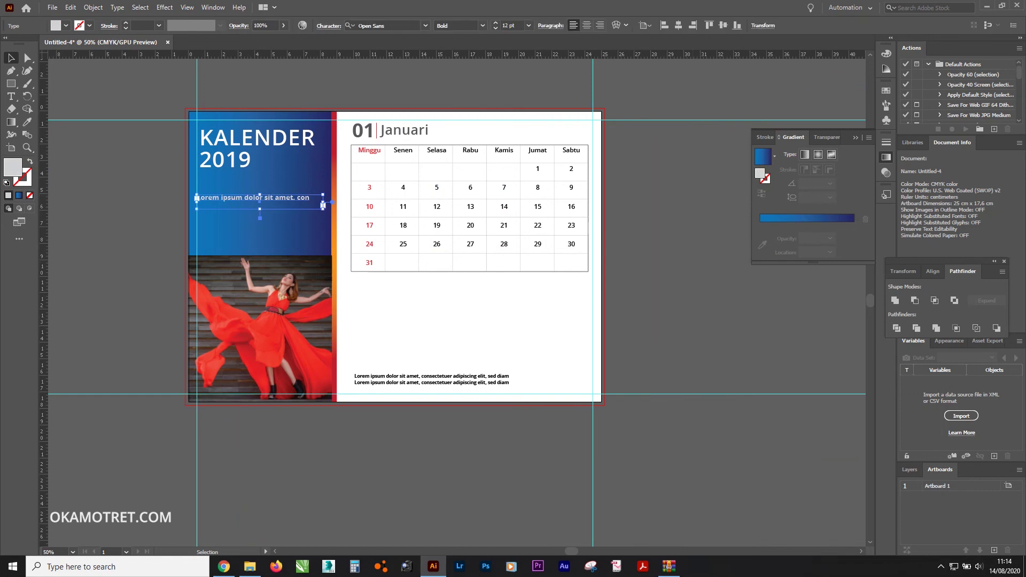
pyautogui.hotkey('ctrl', 'shift', 'a')
pyautogui.hotkey('ctrl', '+')
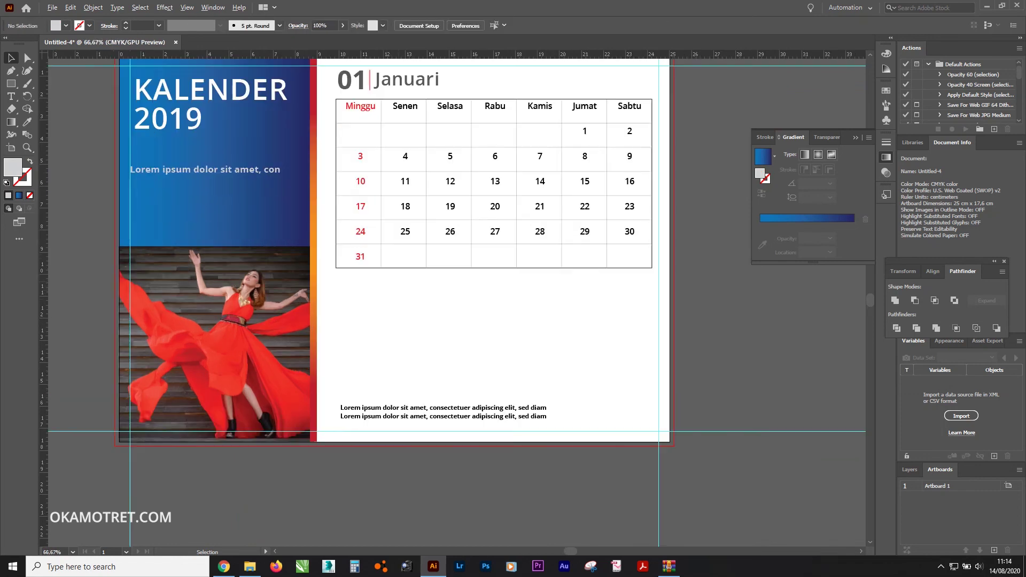
pyautogui.scroll(2, 454, 300)
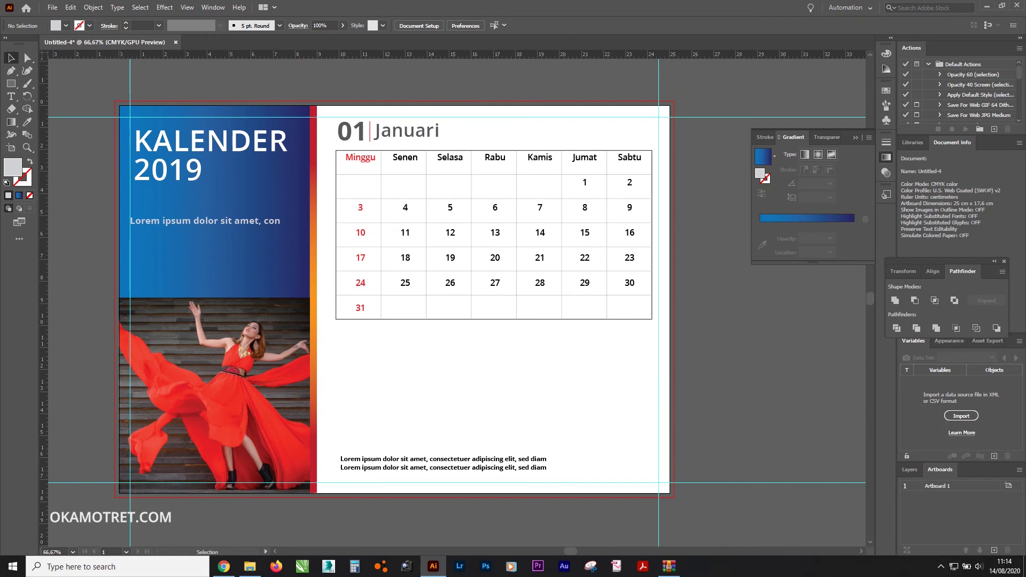
pyautogui.hotkey('ctrl', '-')
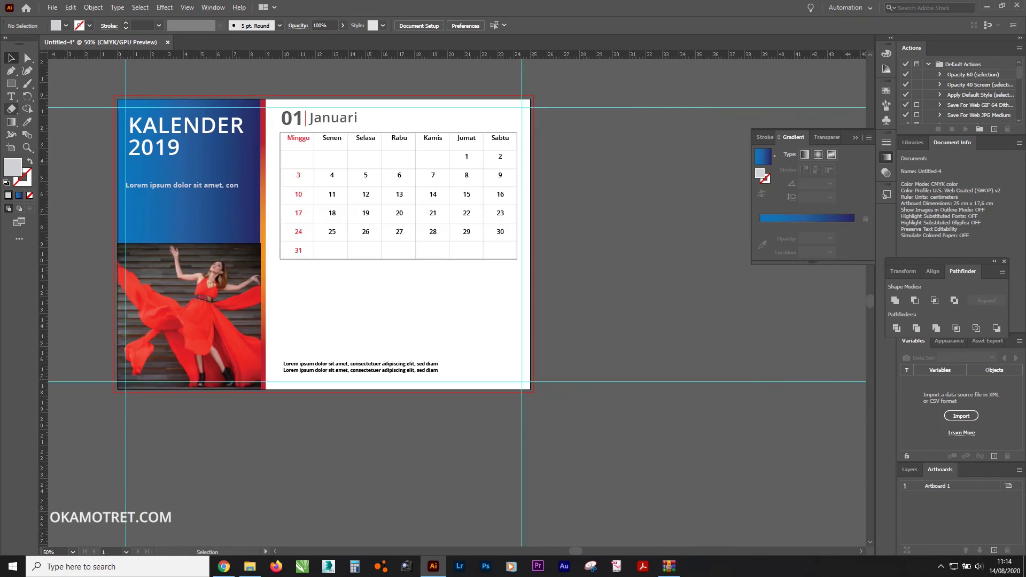
pyautogui.click(10, 83)
# - Draw a large e0 grey rectangle over the date page and send it behind the calendar
pyautogui.moveTo(235, 98); pyautogui.dragTo(530, 388)
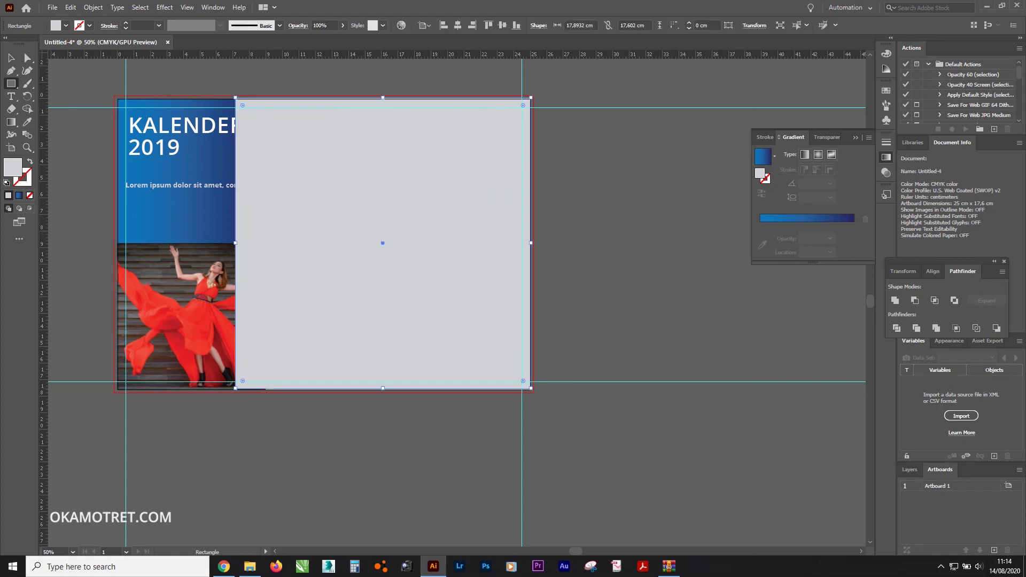
pyautogui.doubleClick(13, 167)
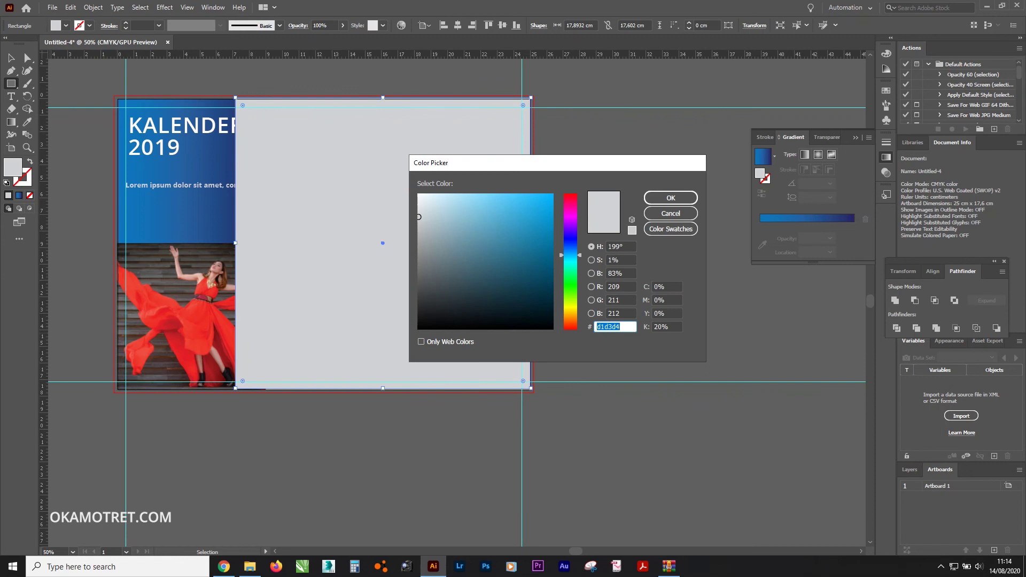
pyautogui.write('e0e0e0')
pyautogui.click(670, 198)
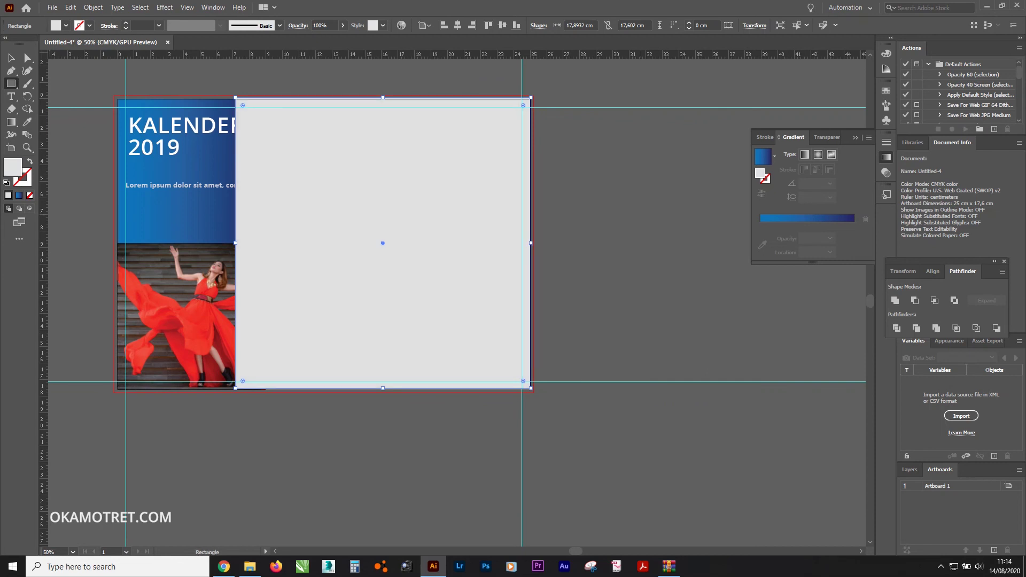
pyautogui.press('v')
pyautogui.rightClick(373, 243)
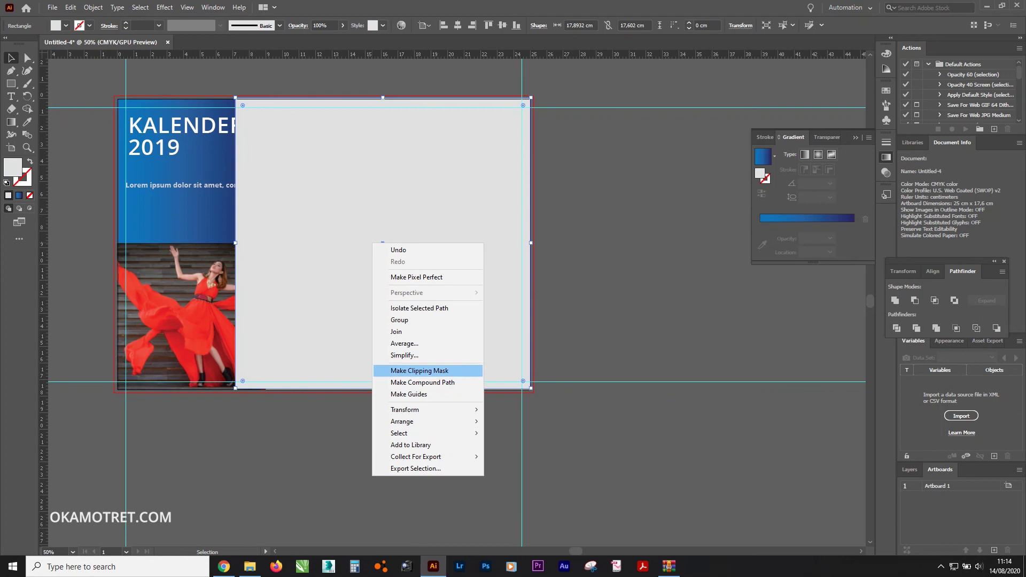
pyautogui.click(534, 446)
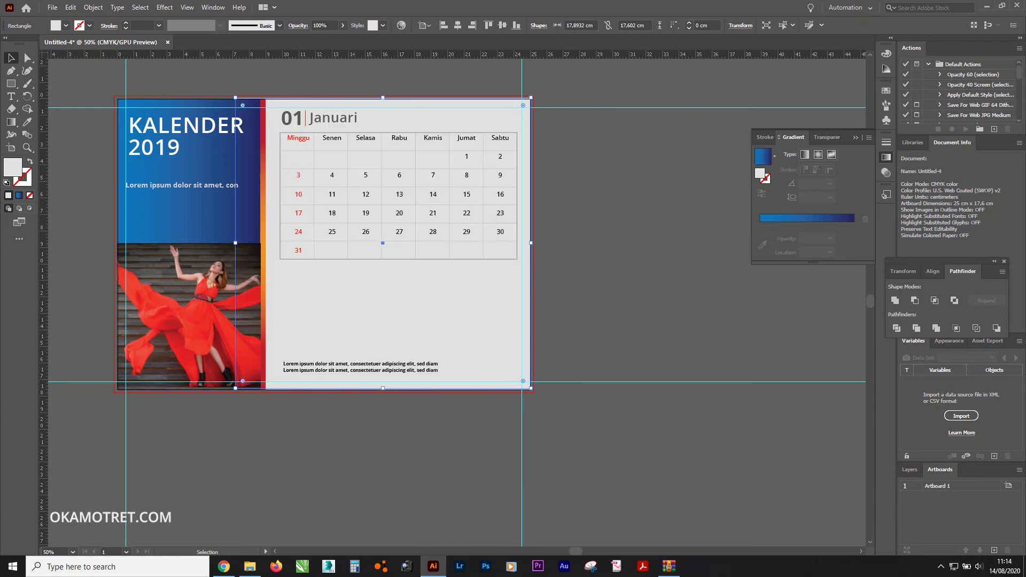
# - Resize the grey rectangle to fit the Januari grid and give it a lighter grey fill
pyautogui.moveTo(235, 389); pyautogui.dragTo(278, 258)
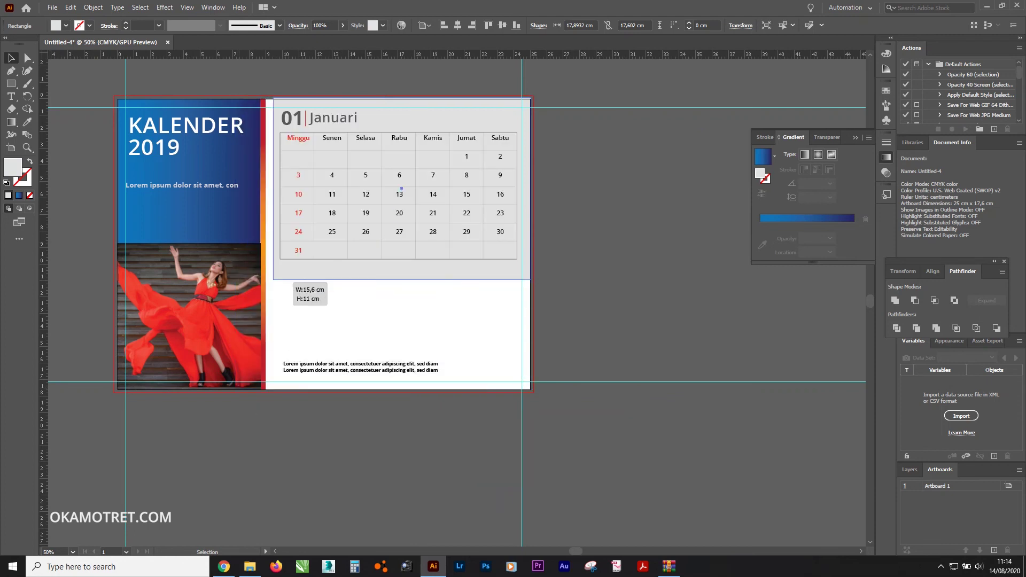
pyautogui.scroll(1, 353, 110)
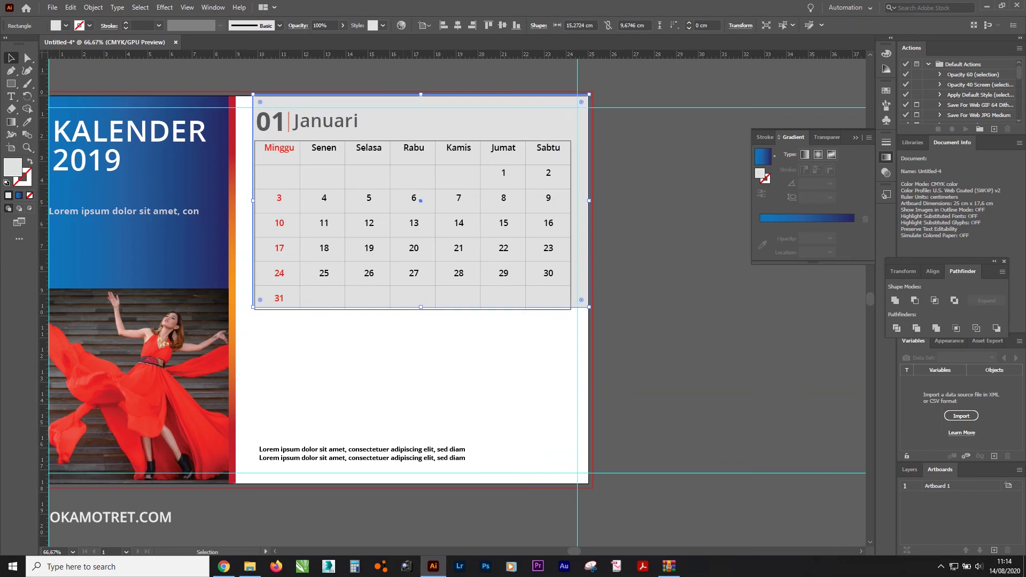
pyautogui.moveTo(421, 97); pyautogui.dragTo(427, 140)
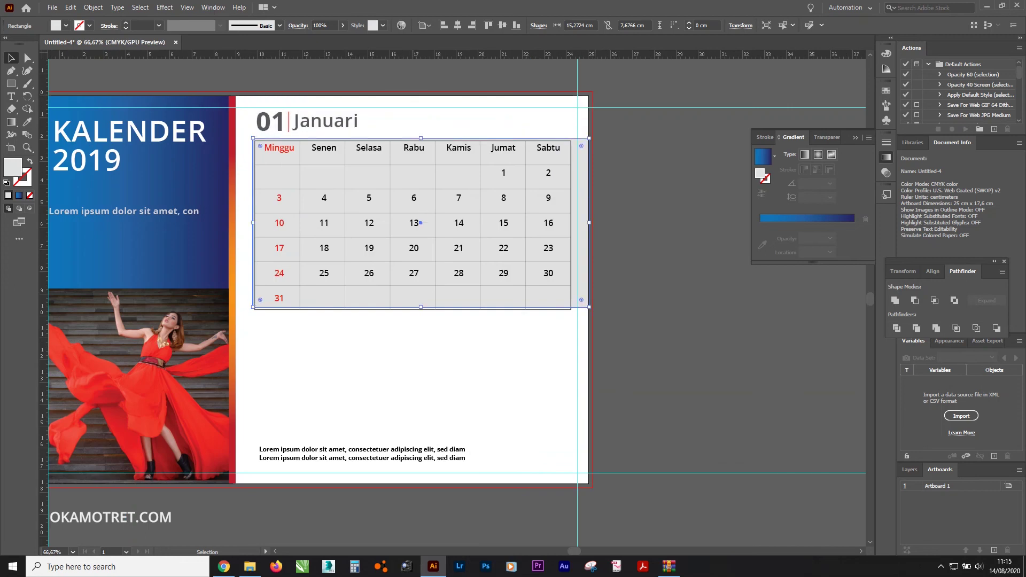
pyautogui.moveTo(589, 222); pyautogui.dragTo(575, 222)
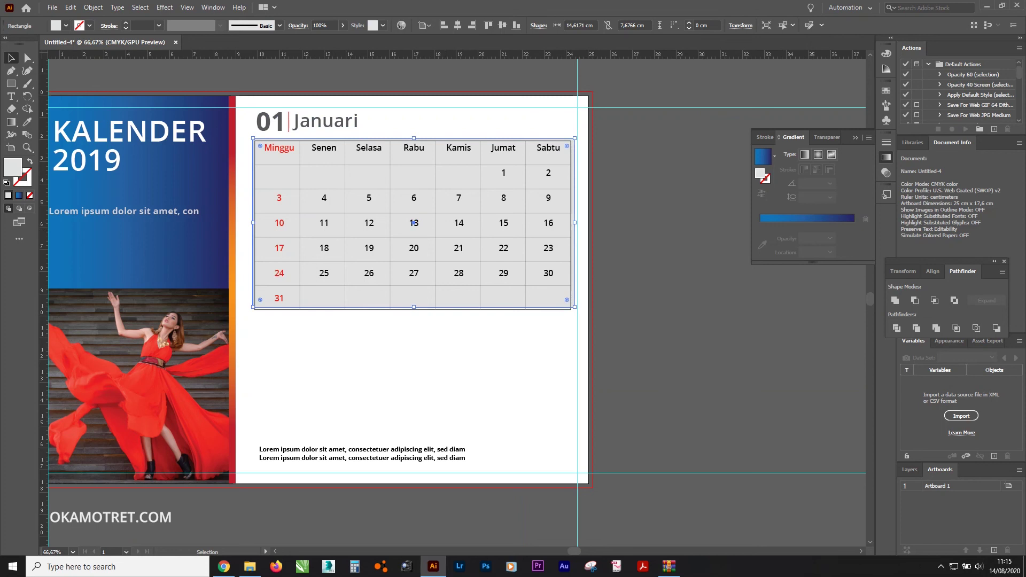
pyautogui.moveTo(414, 223); pyautogui.dragTo(417, 223)
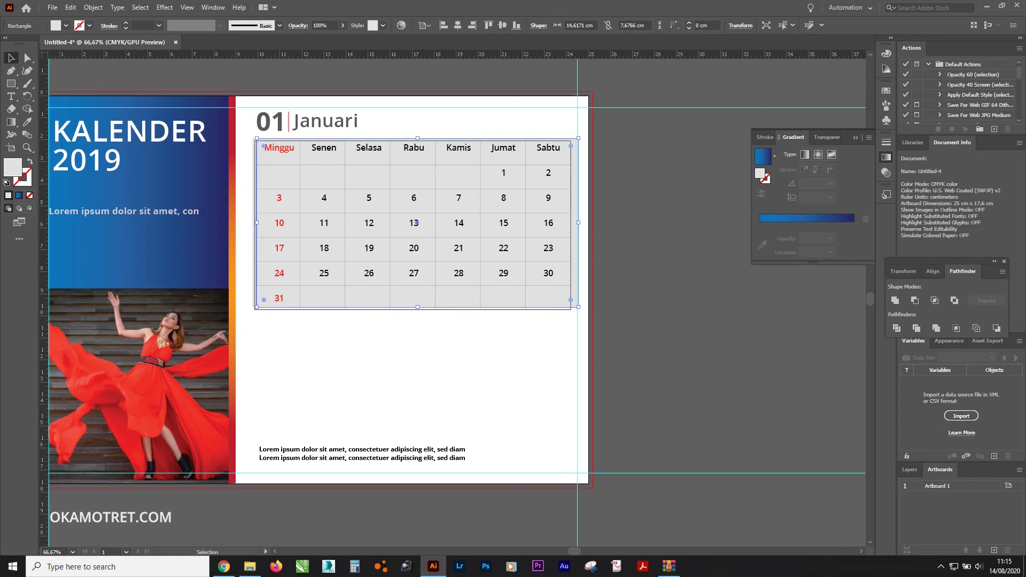
pyautogui.click(66, 25)
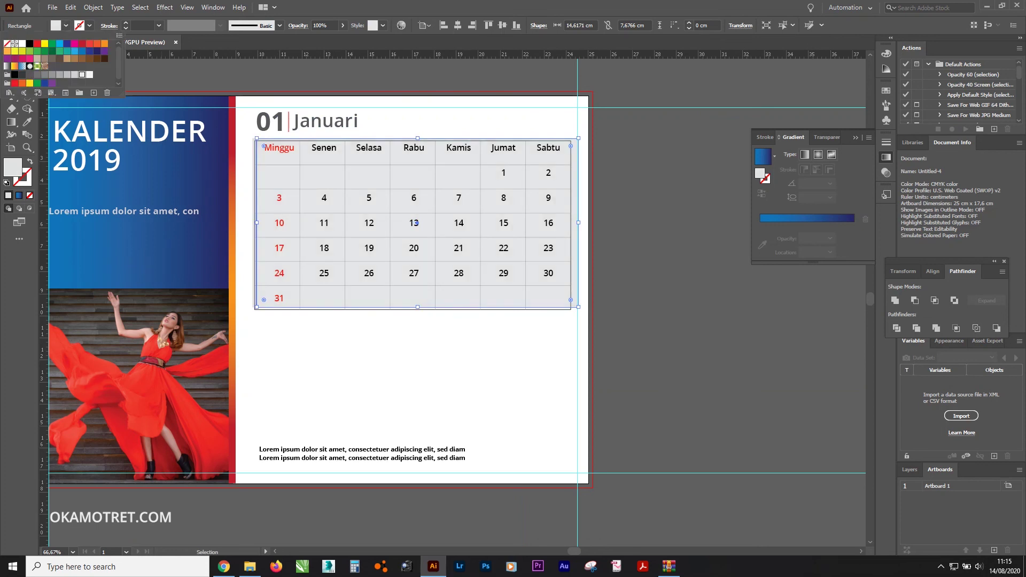
pyautogui.click(89, 75)
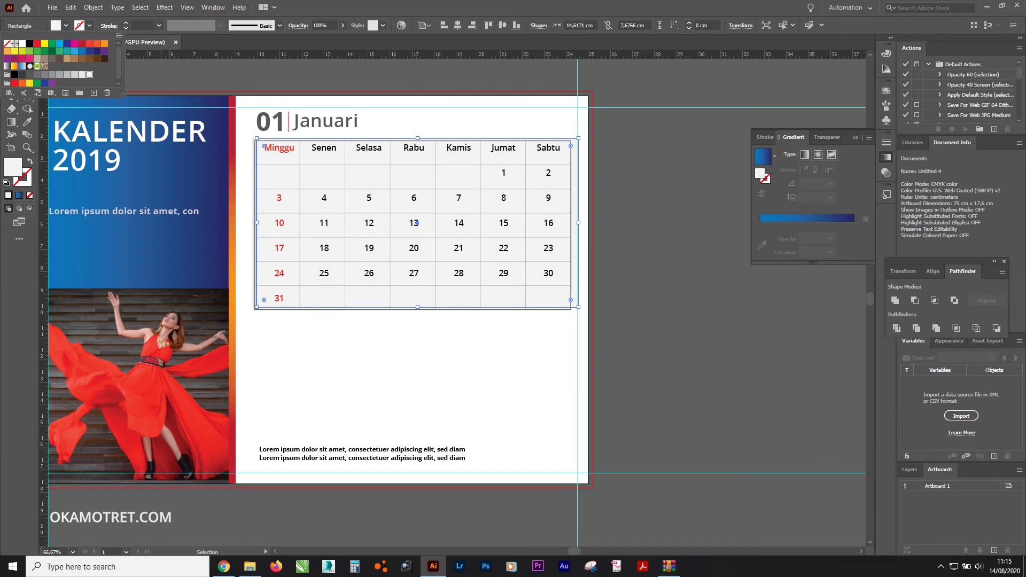
pyautogui.click(264, 321)
# - Turn the back rectangle into a black Gaussian-blurred shadow at 44% opacity
pyautogui.scroll(3, 264, 314)
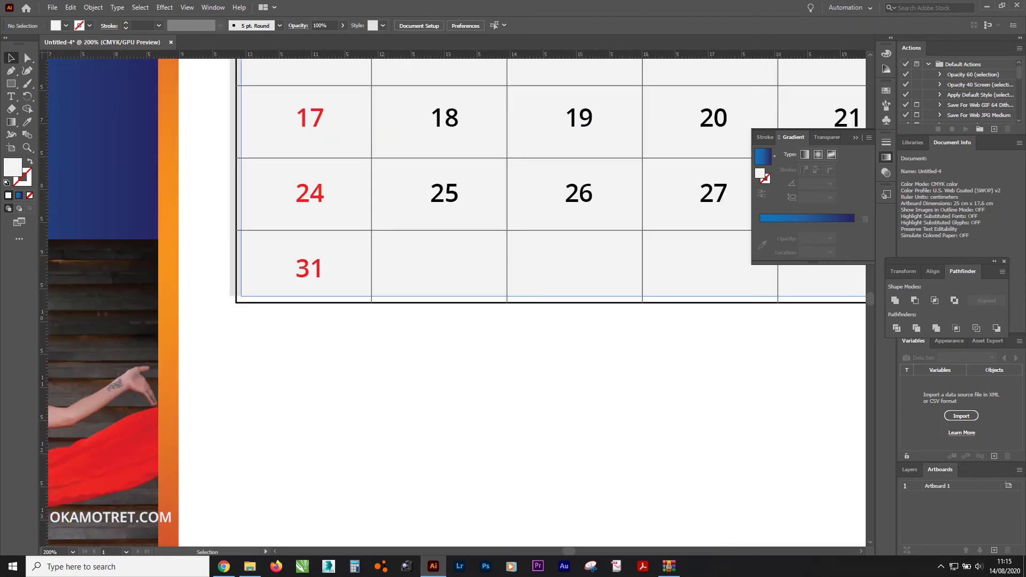
pyautogui.click(237, 302)
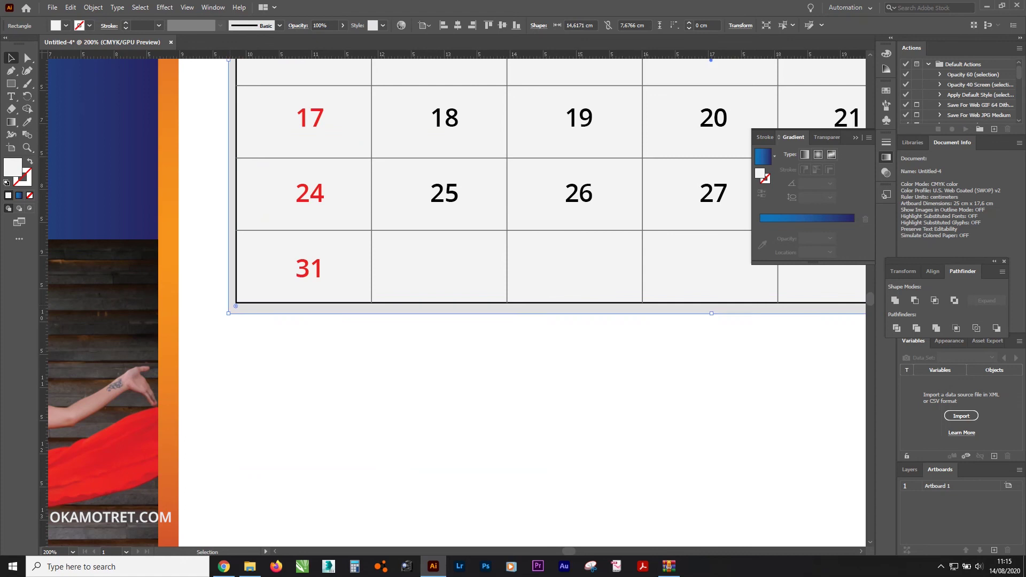
pyautogui.hotkey('ctrl', '-')
pyautogui.hotkey('ctrl', '-')
pyautogui.click(66, 26)
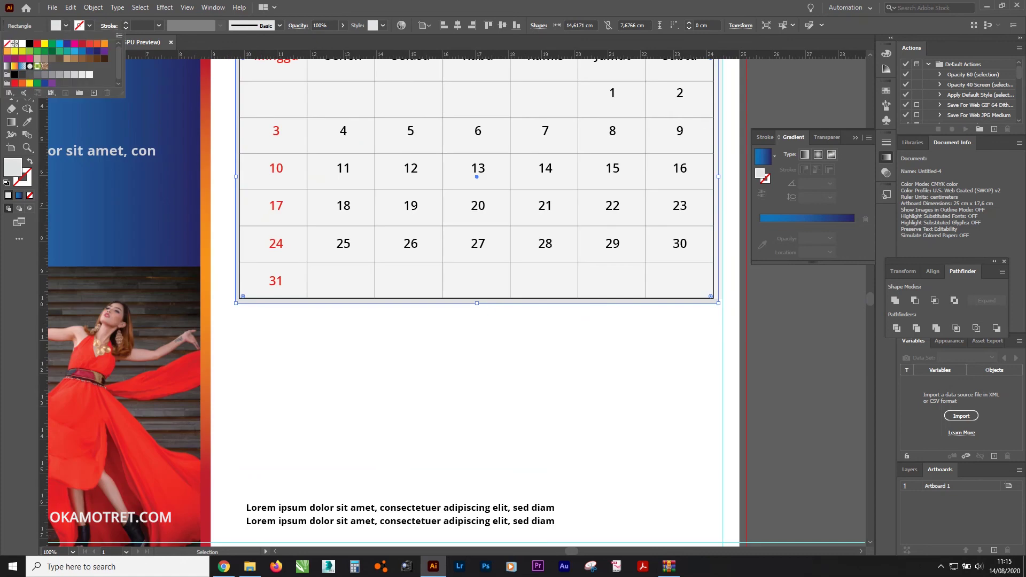
pyautogui.click(22, 75)
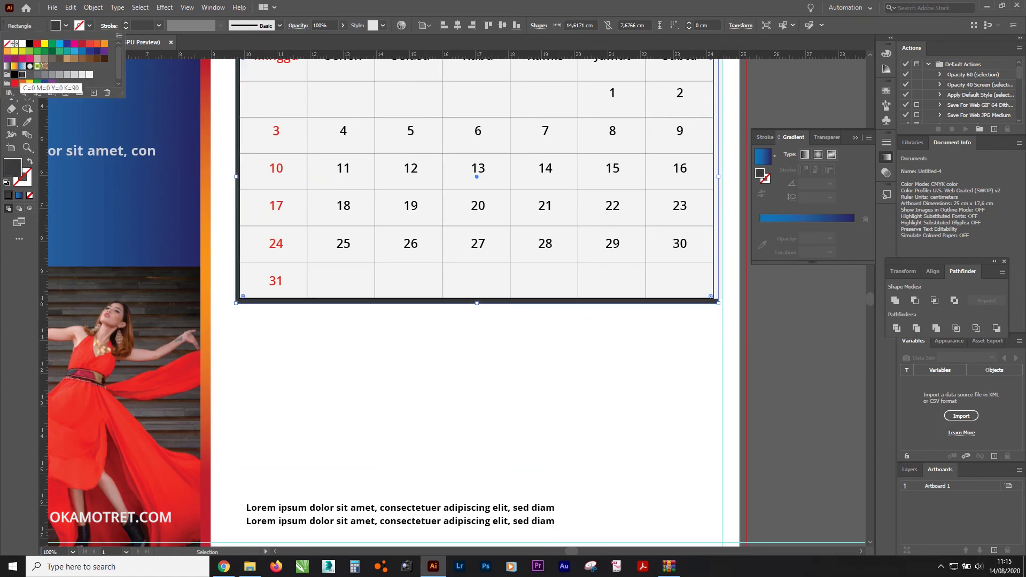
pyautogui.press('Escape')
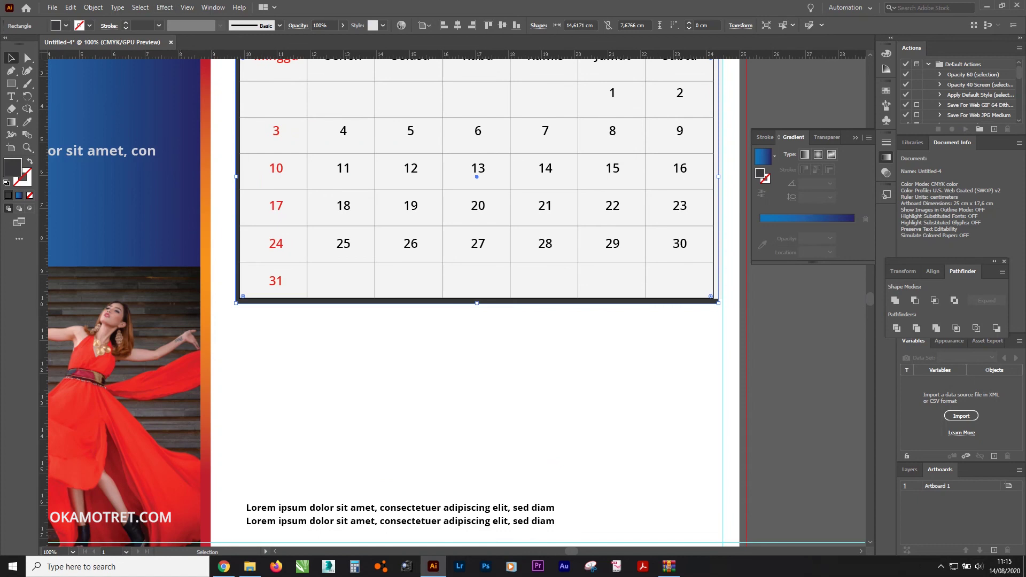
pyautogui.click(165, 7)
pyautogui.moveTo(175, 185)
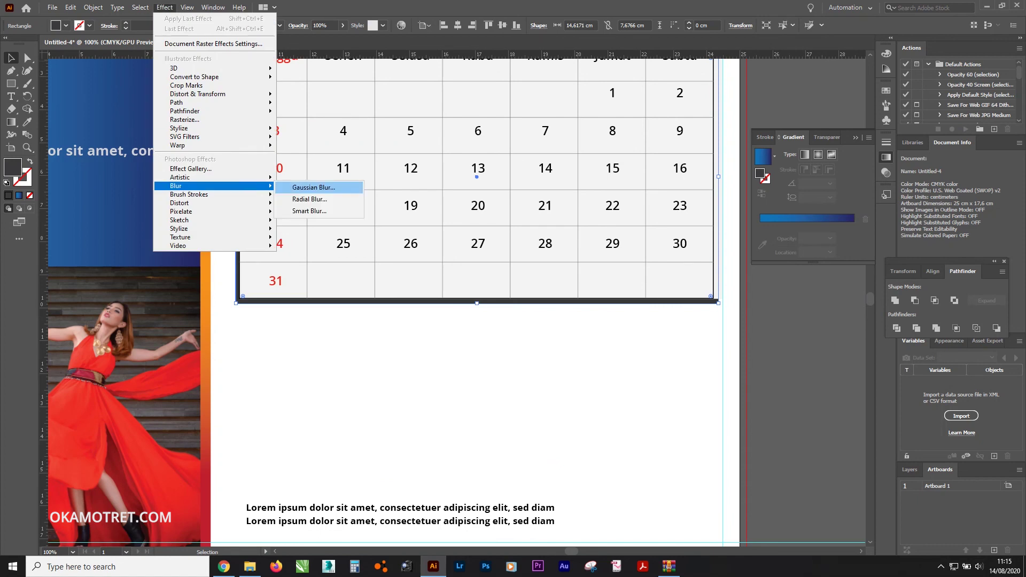
pyautogui.click(313, 187)
pyautogui.click(631, 264)
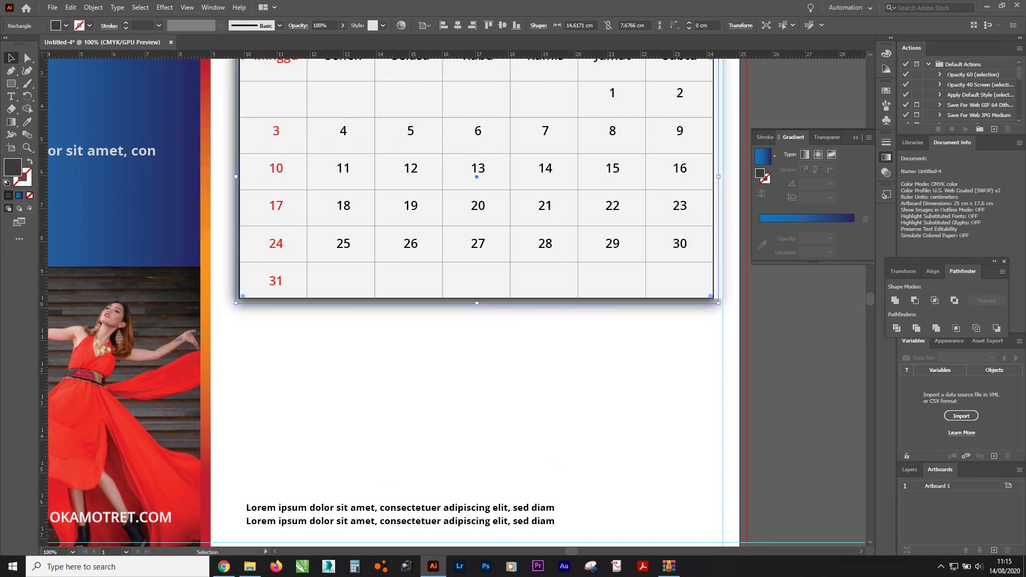
pyautogui.click(818, 137)
pyautogui.click(859, 154)
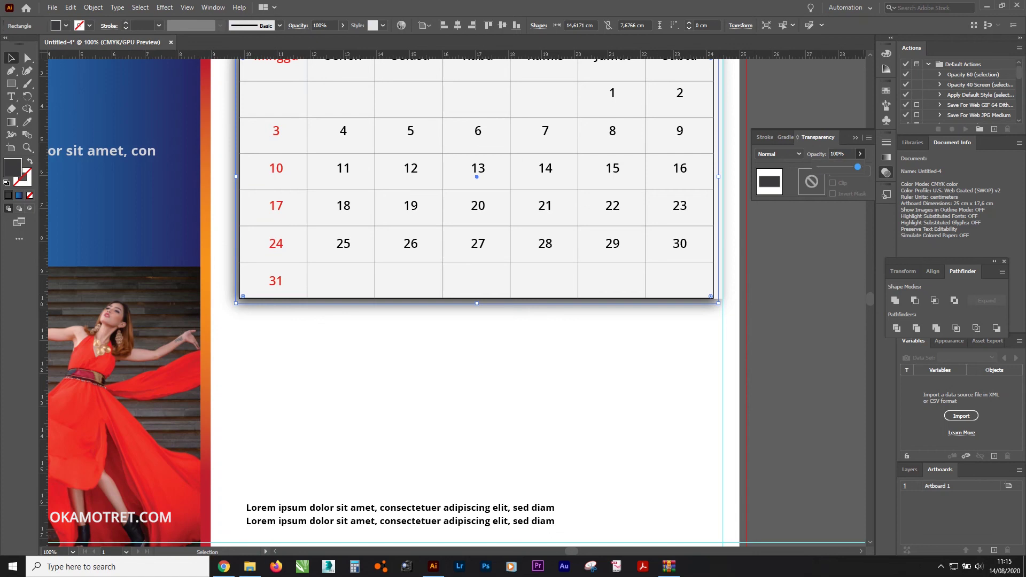
pyautogui.moveTo(857, 167); pyautogui.dragTo(836, 167)
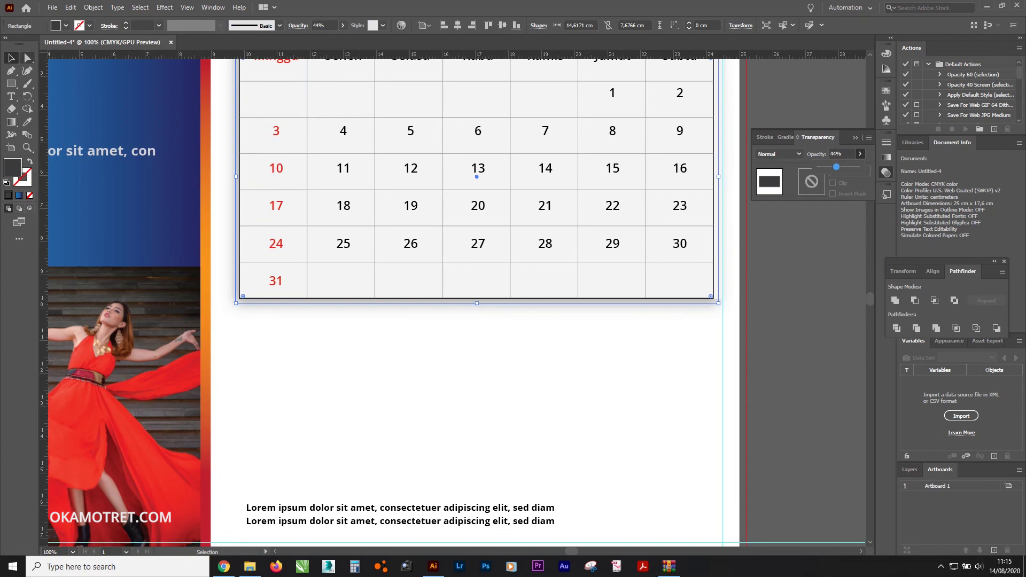
# - Fill the grid's front background rectangle with white
pyautogui.hotkey('ctrl', '-')
pyautogui.hotkey('ctrl', 'shift', 'a')
pyautogui.scroll(1, 453, 305)
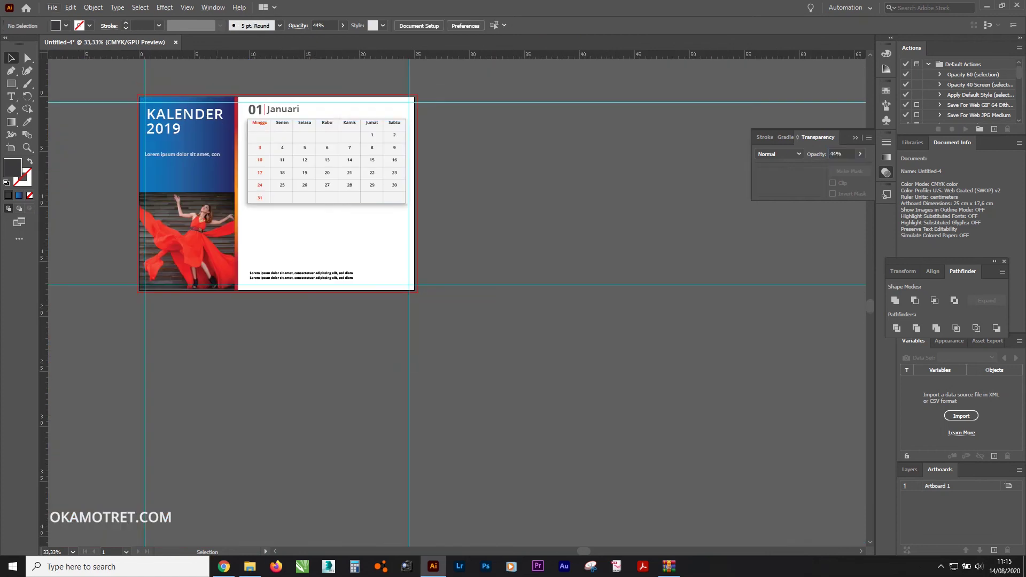
pyautogui.hotkey('ctrl', '+')
pyautogui.hotkey('ctrl', '+')
pyautogui.hotkey('ctrl', 'z')
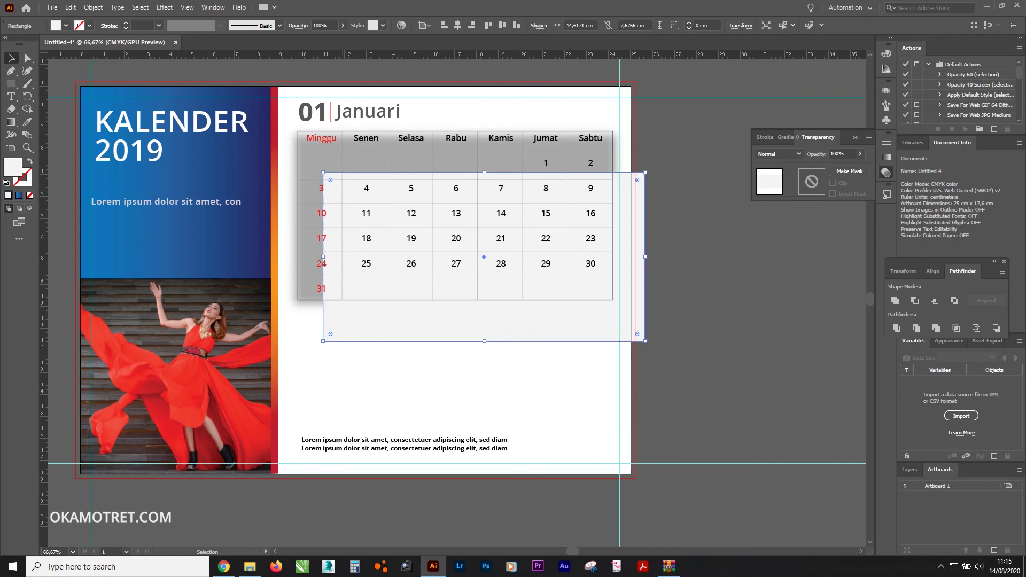
pyautogui.hotkey('ctrl', 'z')
pyautogui.click(66, 25)
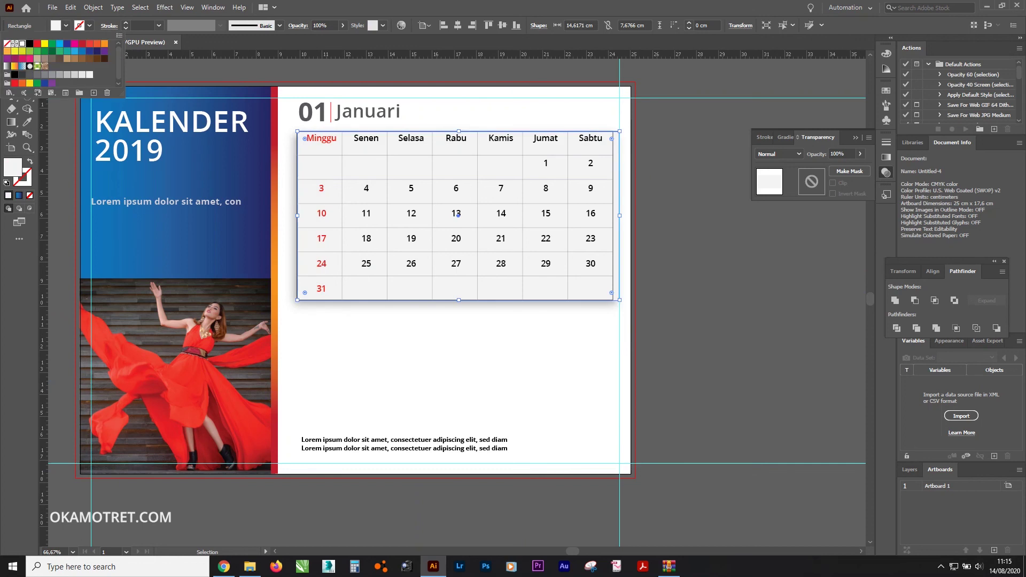
pyautogui.click(22, 44)
pyautogui.press('Escape')
# - Nudge the table background near Minggu two steps right, then inspect the Kamis–Sabtu columns
pyautogui.hotkey('ctrl', 'shift', 'a')
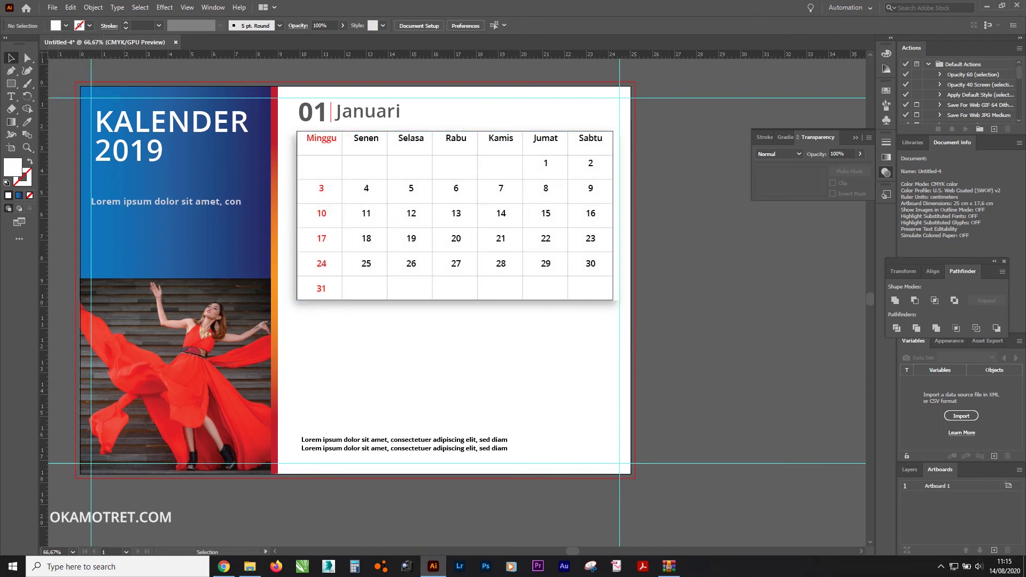
pyautogui.scroll(3, 320, 131)
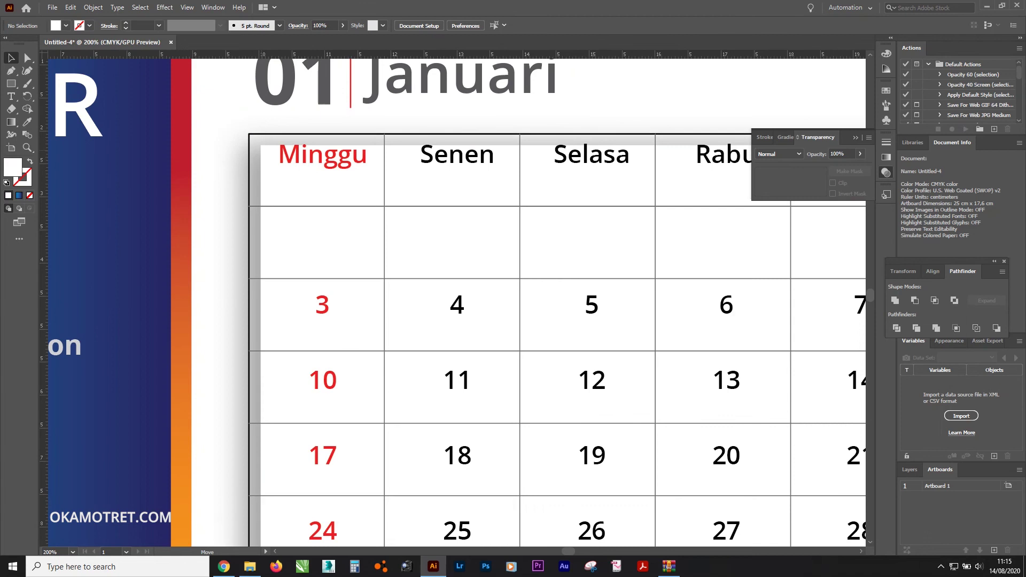
pyautogui.click(252, 137)
pyautogui.scroll(3, 239, 137)
pyautogui.press('Right')
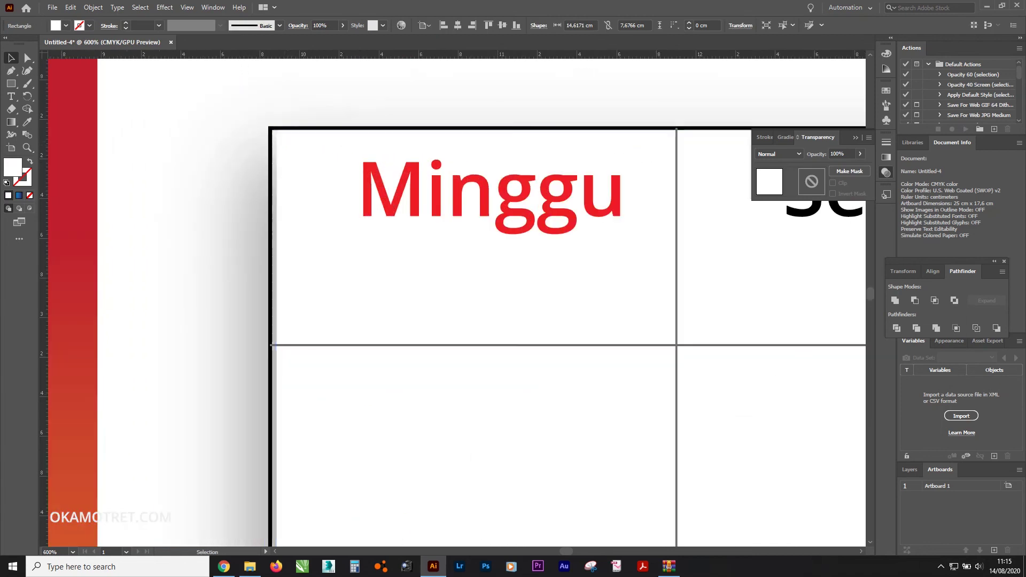
pyautogui.press('Right')
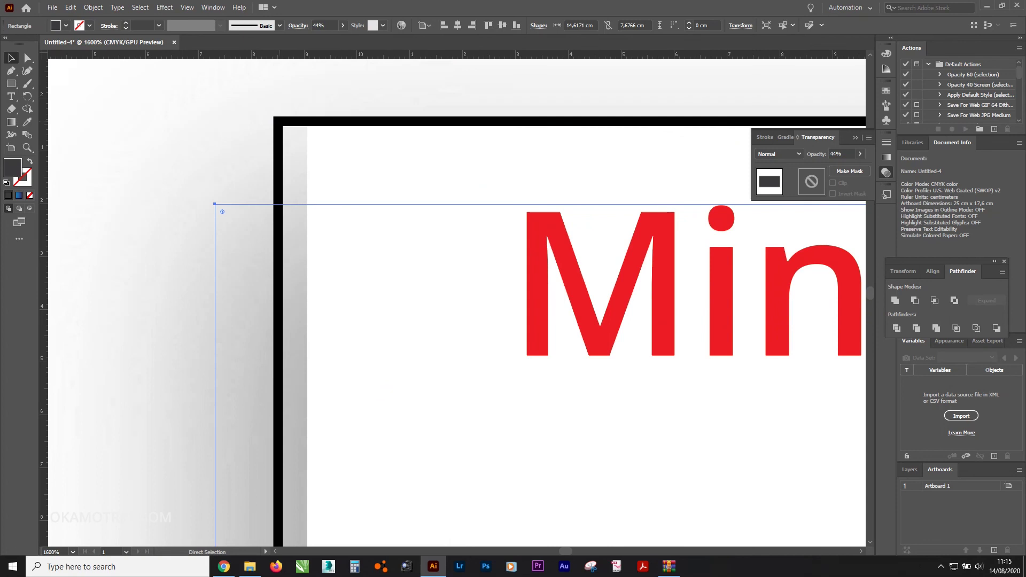
pyautogui.hotkey('ctrl', 'shift', 'a')
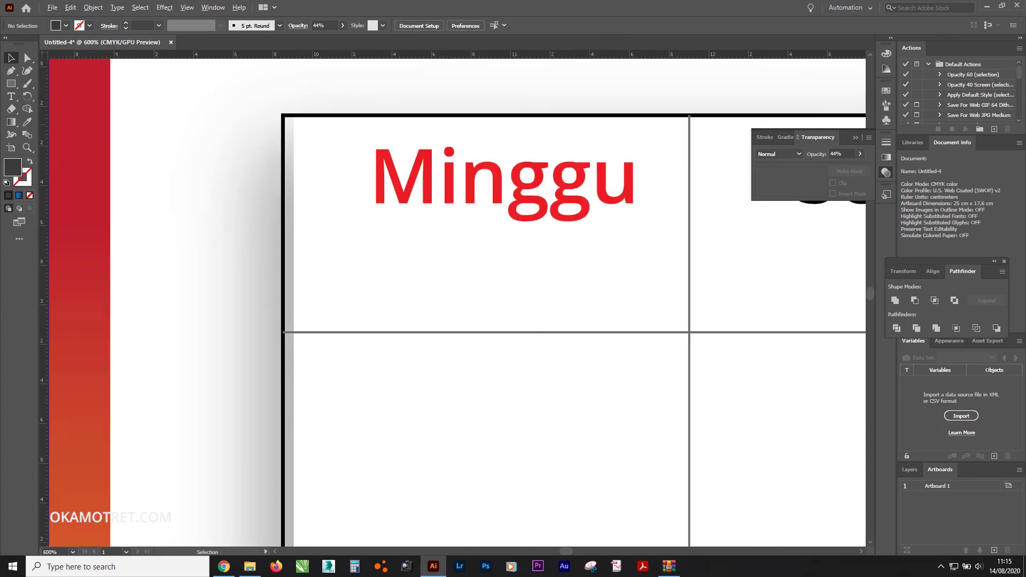
pyautogui.hotkey('ctrl', 'a')
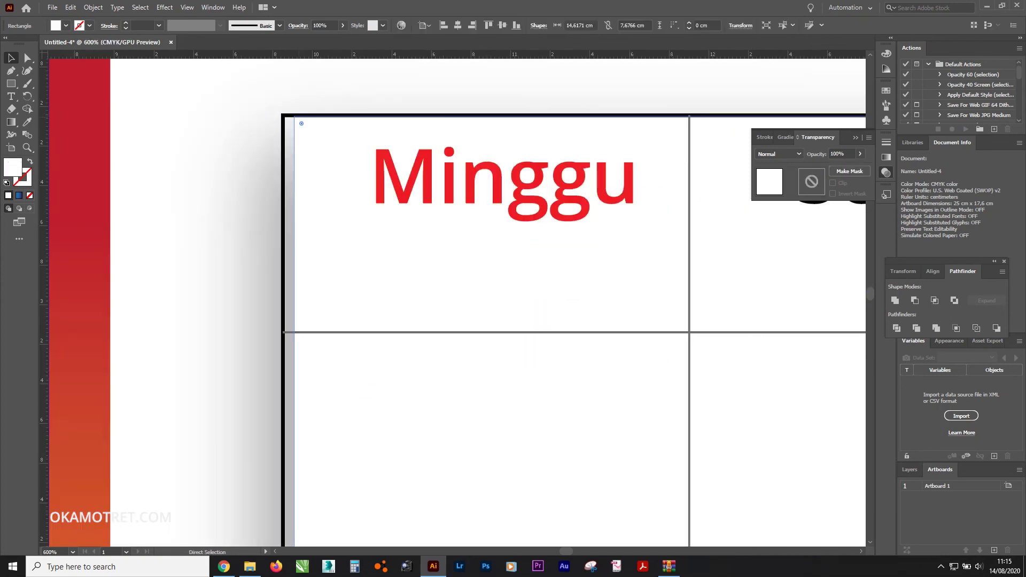
pyautogui.hotkey('ctrl', 'shift', 'a')
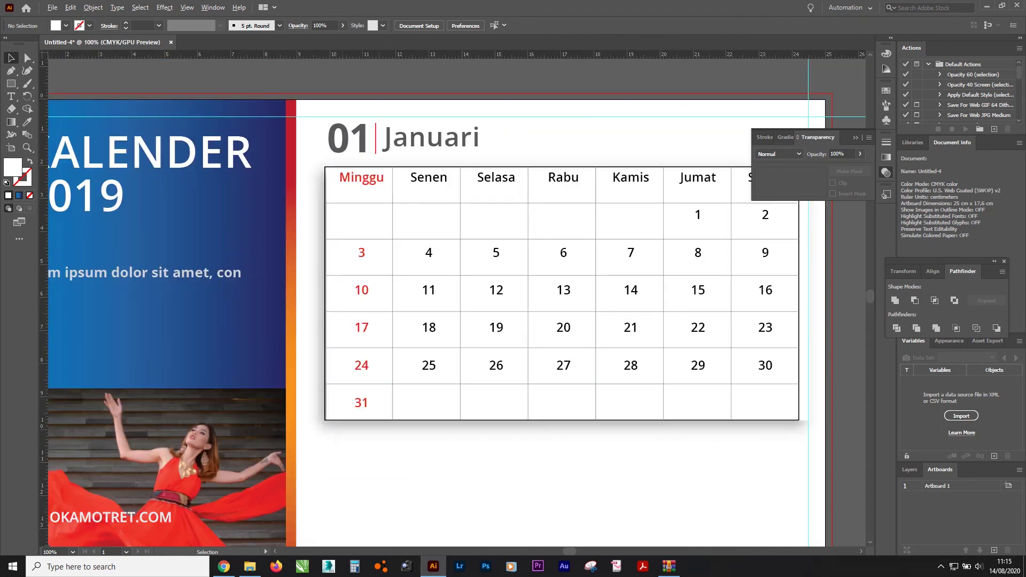
pyautogui.hotkey('ctrl', '-')
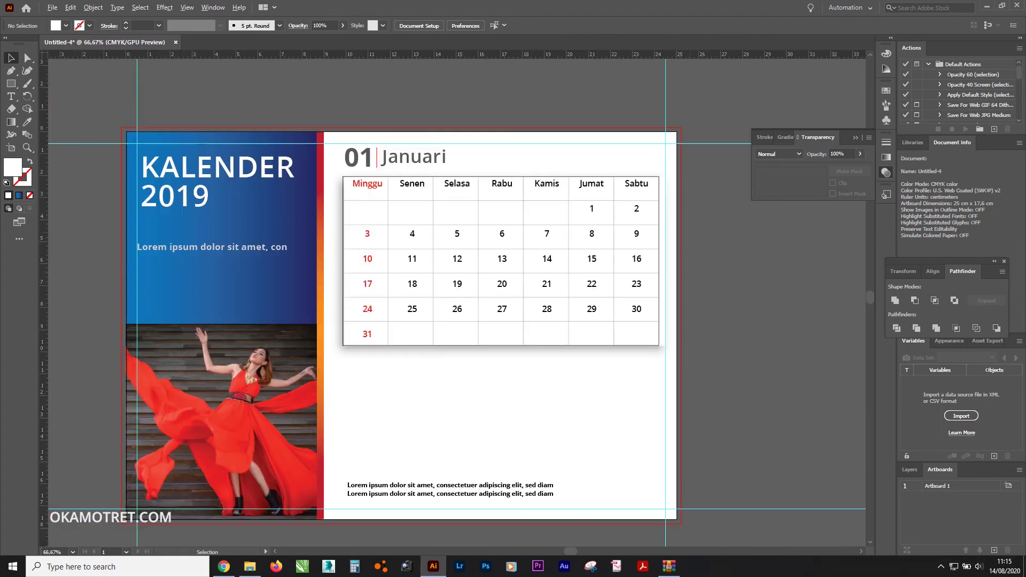
pyautogui.hotkey('ctrl', '+')
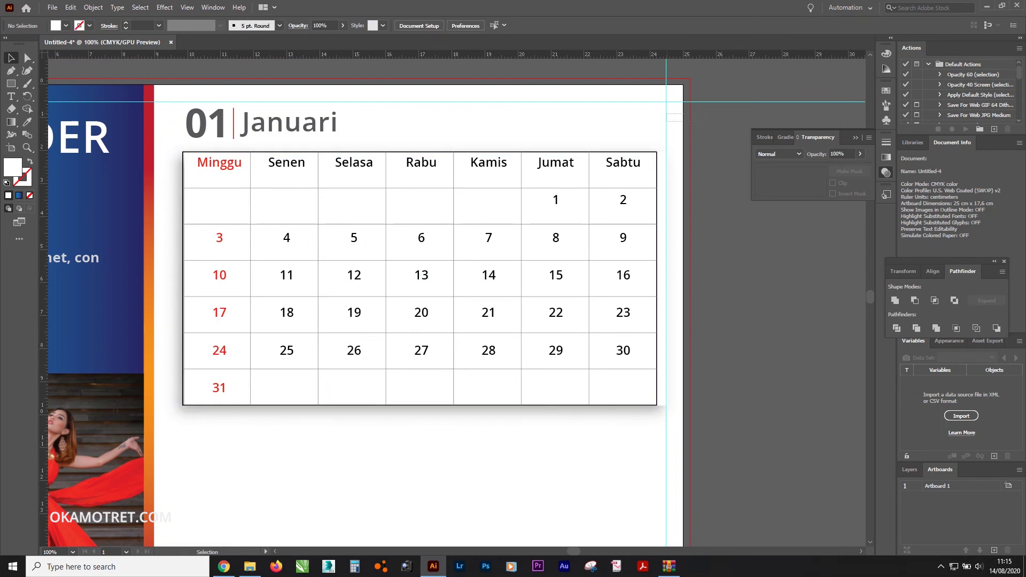
pyautogui.hotkey('ctrl', '+')
pyautogui.hotkey('ctrl', '+')
pyautogui.hotkey('ctrl', '+')
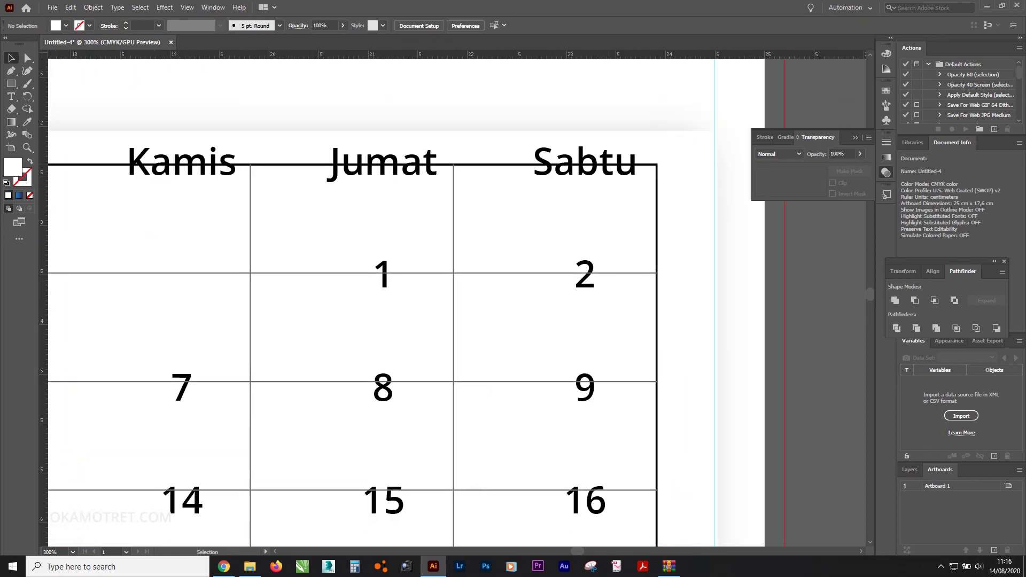
# - Move the grid lines into line with the dates, editing inside the grid group
pyautogui.moveTo(352, 320); pyautogui.dragTo(378, 291)
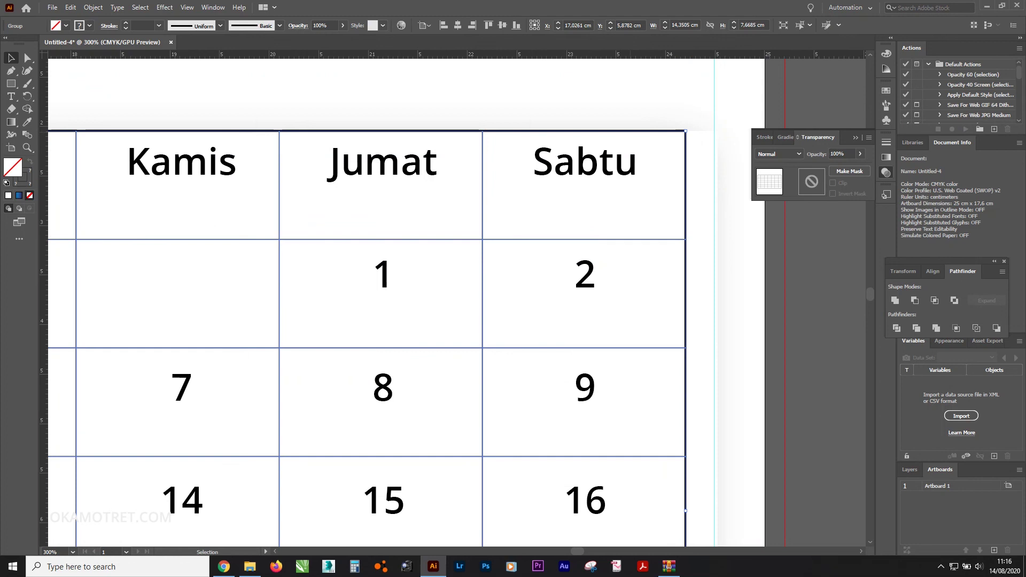
pyautogui.doubleClick(685, 294)
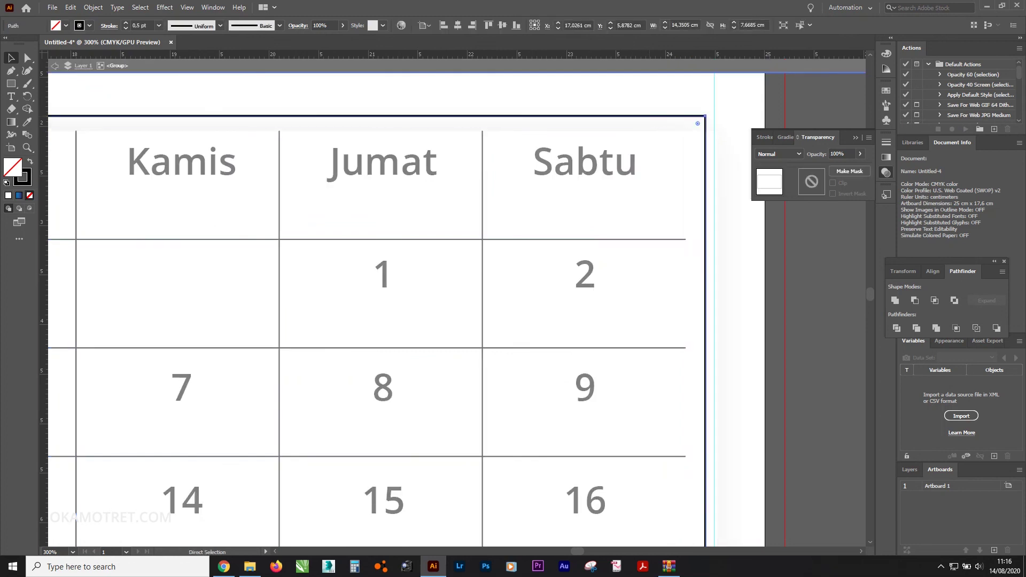
pyautogui.hotkey('ctrl', 'shift', 'a')
pyautogui.hotkey('ctrl', '-')
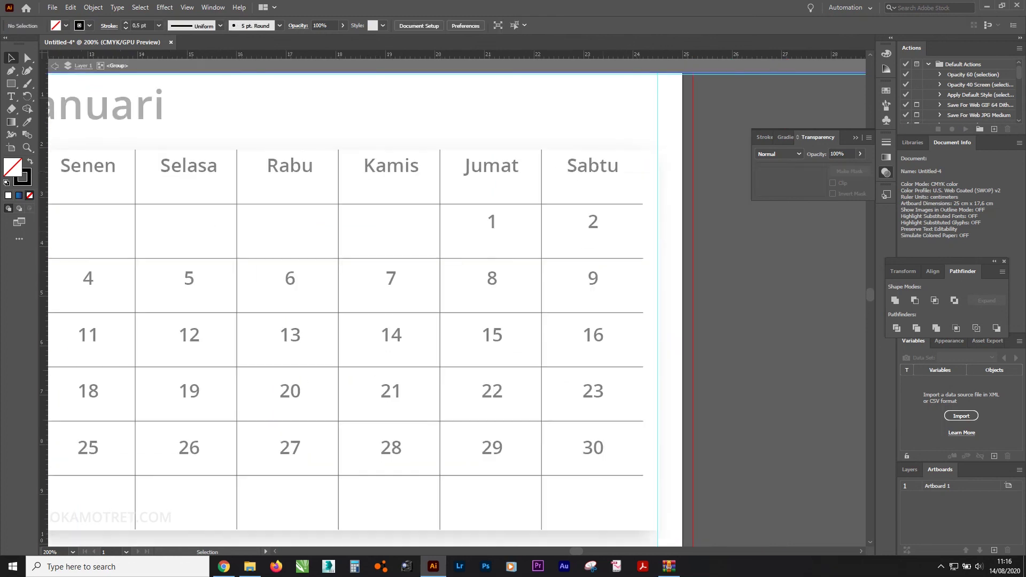
pyautogui.press('Escape')
pyautogui.hotkey('ctrl', '0')
pyautogui.hotkey('ctrl', '1')
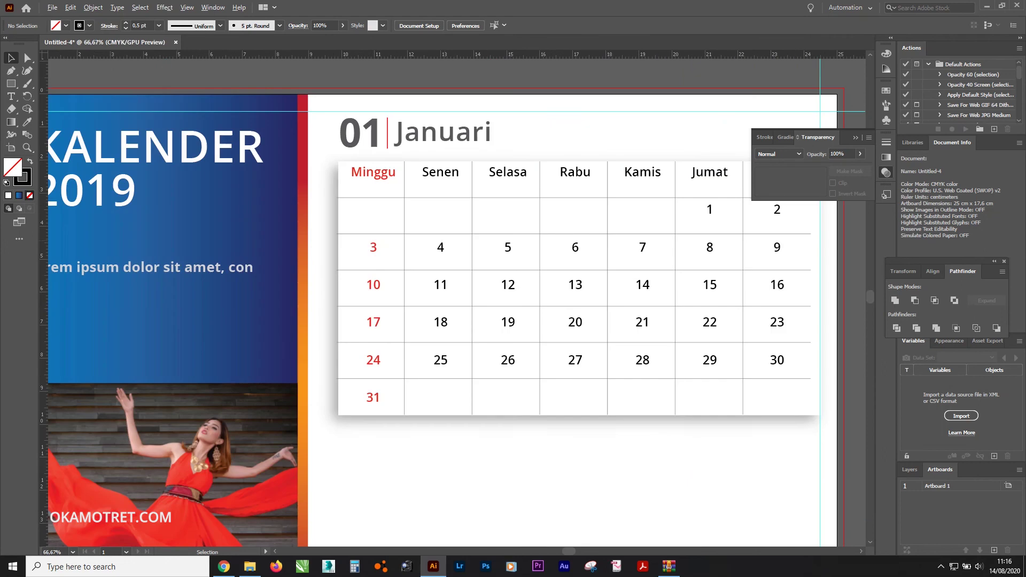
# - Move the calendar table down and nudge it right and down onto the grid
pyautogui.hotkey('ctrl', 'a')
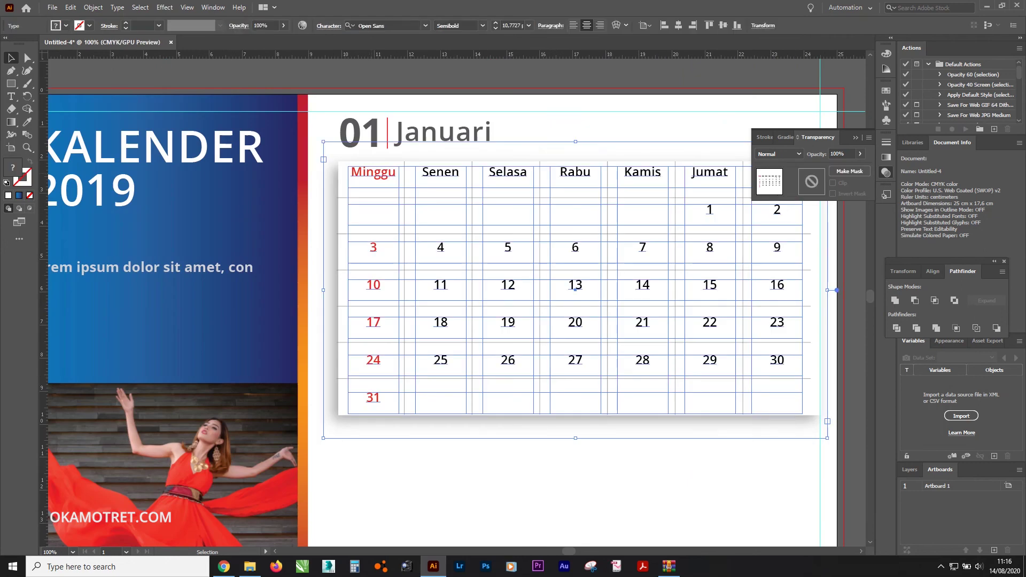
pyautogui.moveTo(575, 286); pyautogui.dragTo(574, 290)
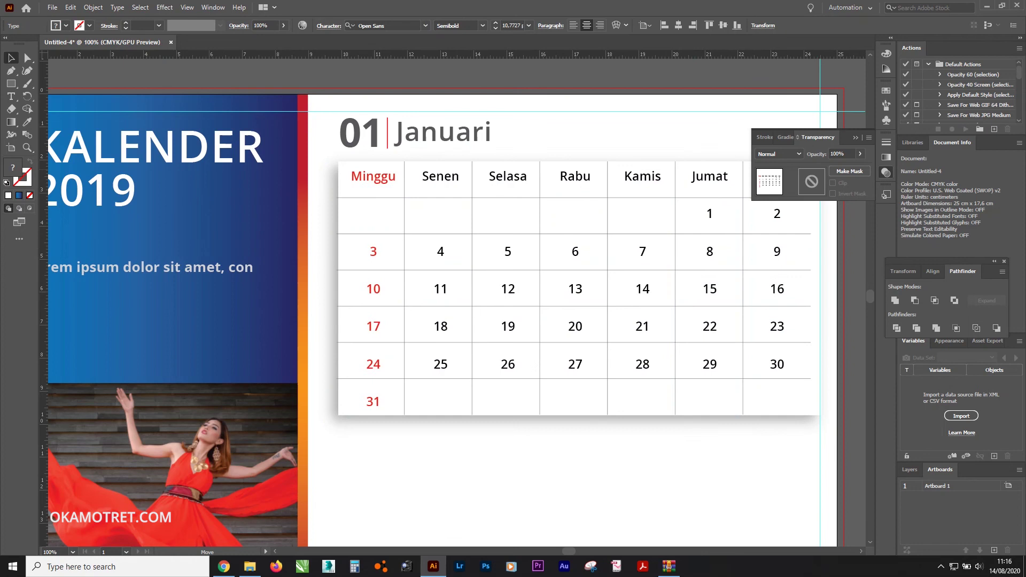
pyautogui.press('Right')
pyautogui.press('Down')
pyautogui.hotkey('ctrl', '-')
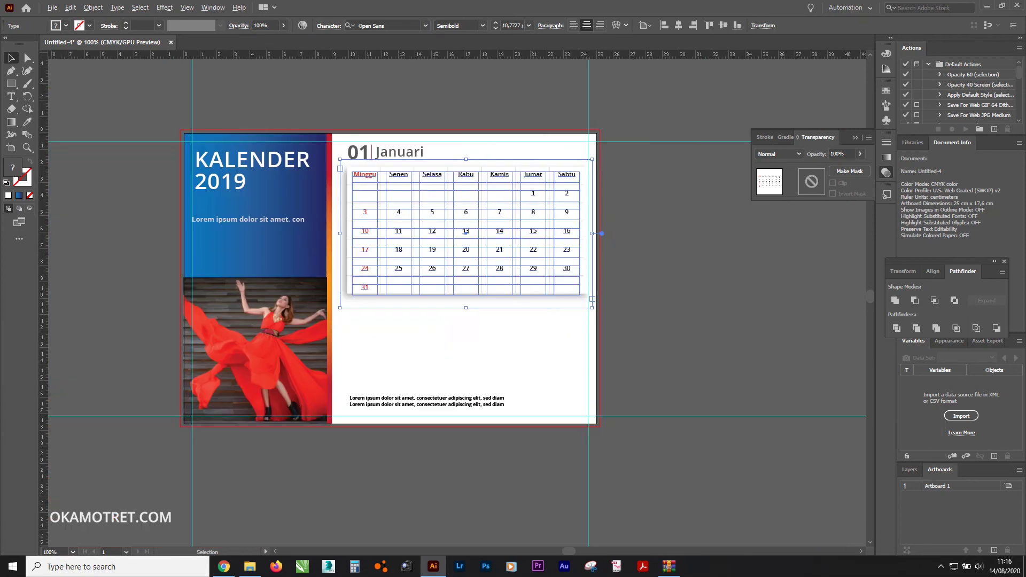
pyautogui.hotkey('ctrl', 'shift', 'a')
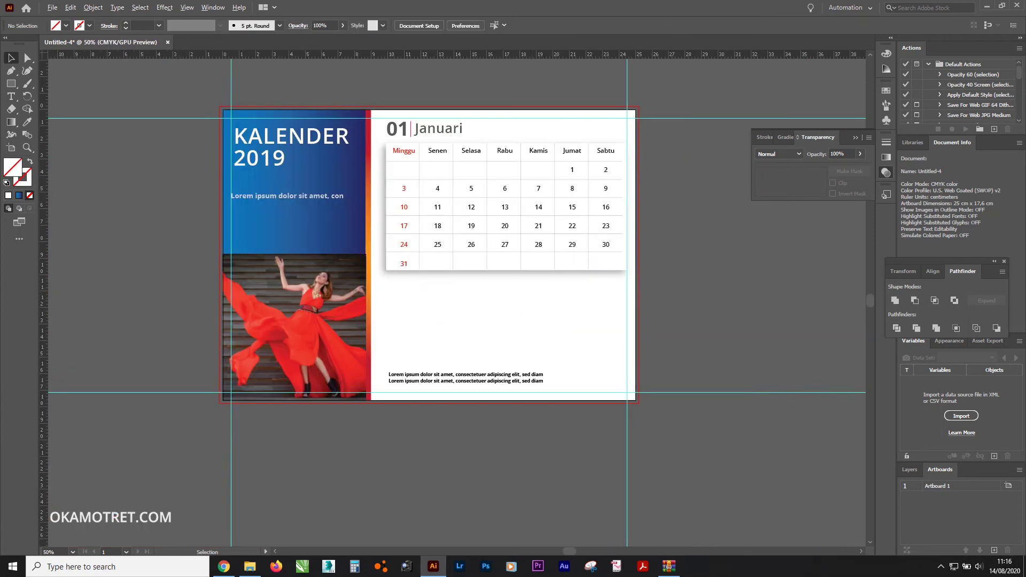
pyautogui.hotkey('ctrl', '+')
pyautogui.hotkey('ctrl', '+')
# - Enlarge the shadow rectangle up and right to about 14,81 × 7,92 cm
pyautogui.click(641, 230)
pyautogui.hotkey('ctrl', '-')
pyautogui.hotkey('ctrl', '-')
pyautogui.hotkey('ctrl', '-')
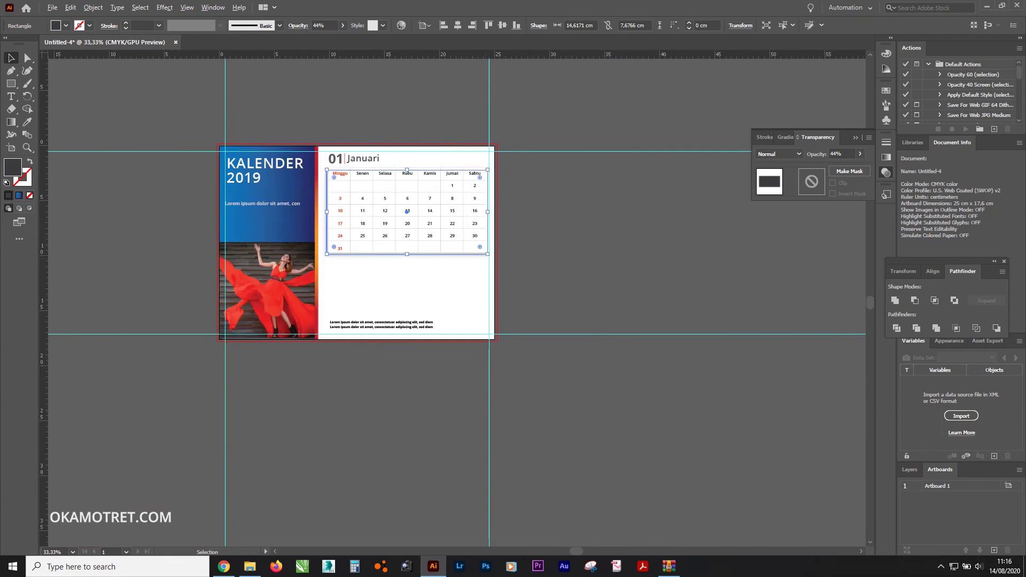
pyautogui.hotkey('ctrl', '+')
pyautogui.hotkey('ctrl', '+')
pyautogui.moveTo(488, 184); pyautogui.dragTo(493, 180)
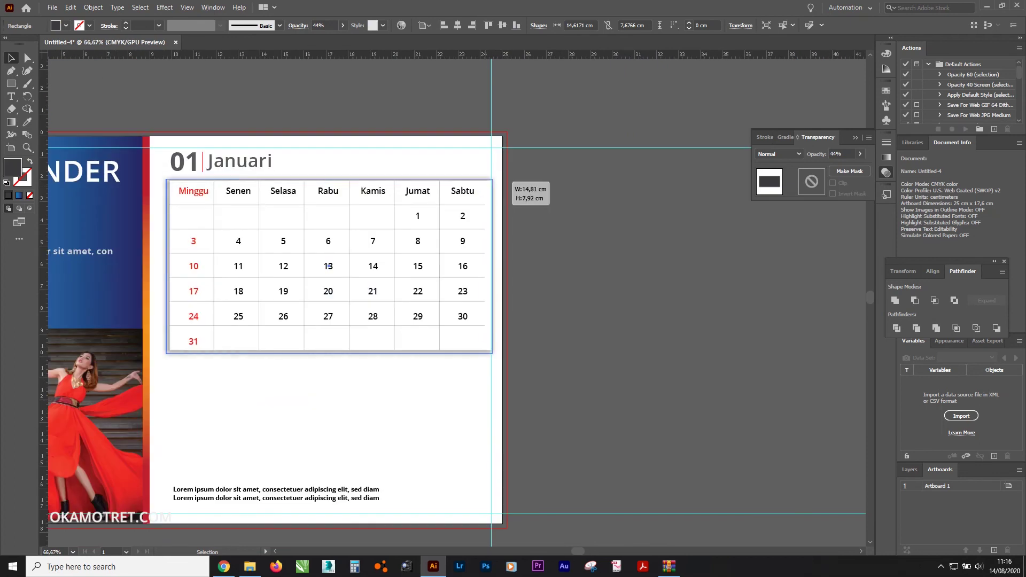
pyautogui.hotkey('ctrl', 'shift', 'a')
# - Move the Januari title and date table slightly lower together
pyautogui.hotkey('ctrl', '-')
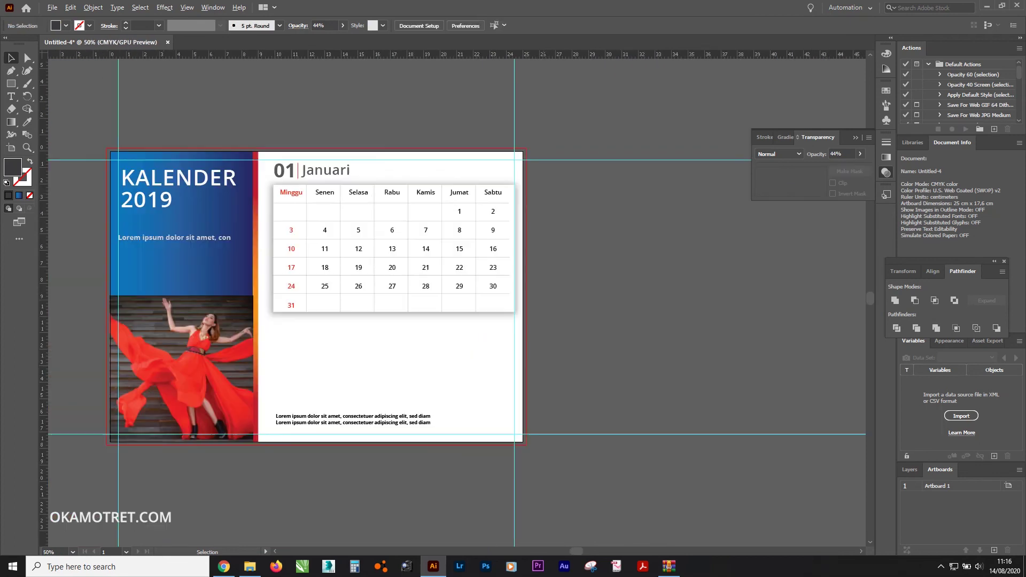
pyautogui.scroll(1, 330, 266)
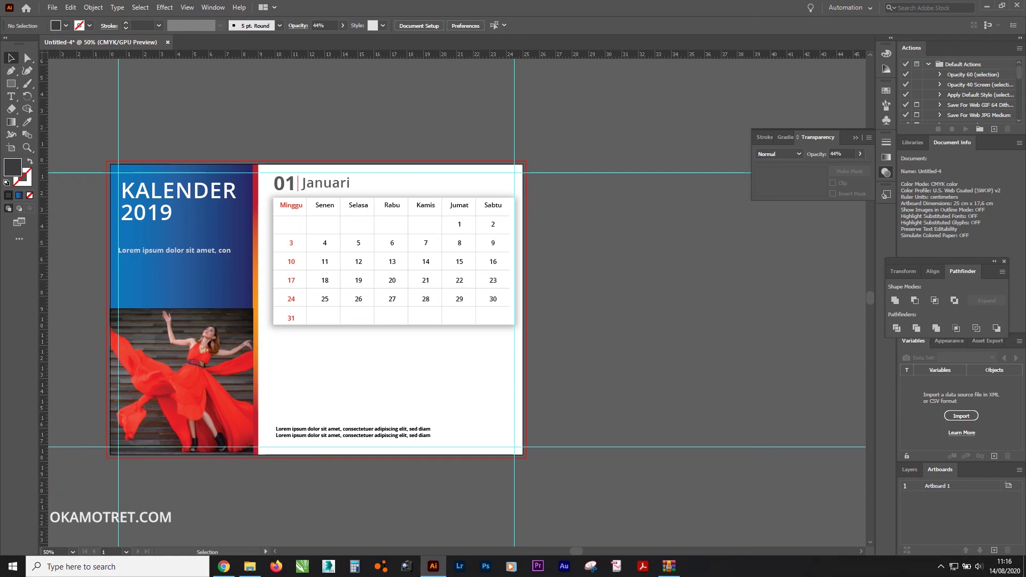
pyautogui.moveTo(265, 174); pyautogui.dragTo(526, 254)
pyautogui.hotkey('ctrl', '+')
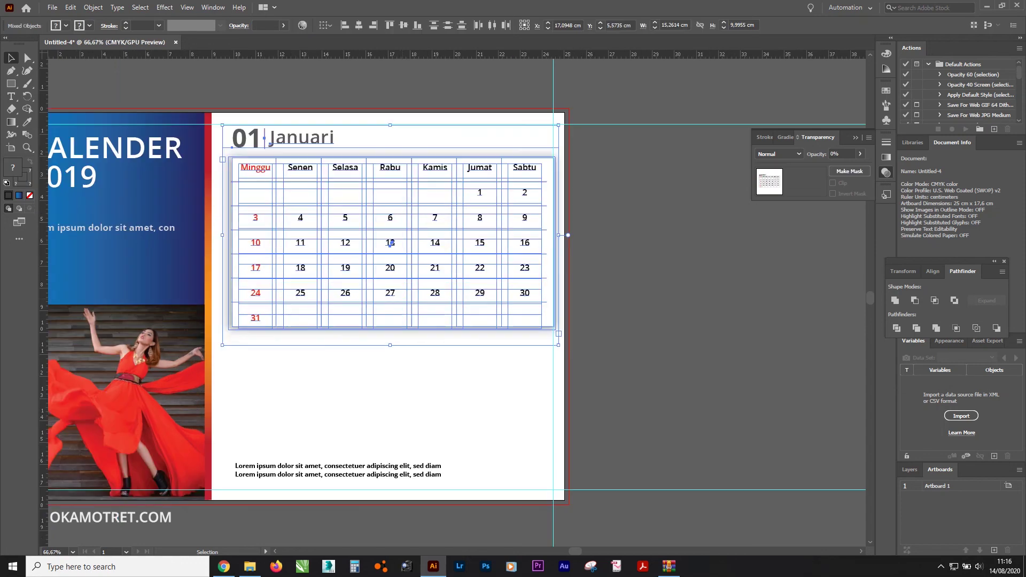
pyautogui.moveTo(390, 243); pyautogui.dragTo(391, 251)
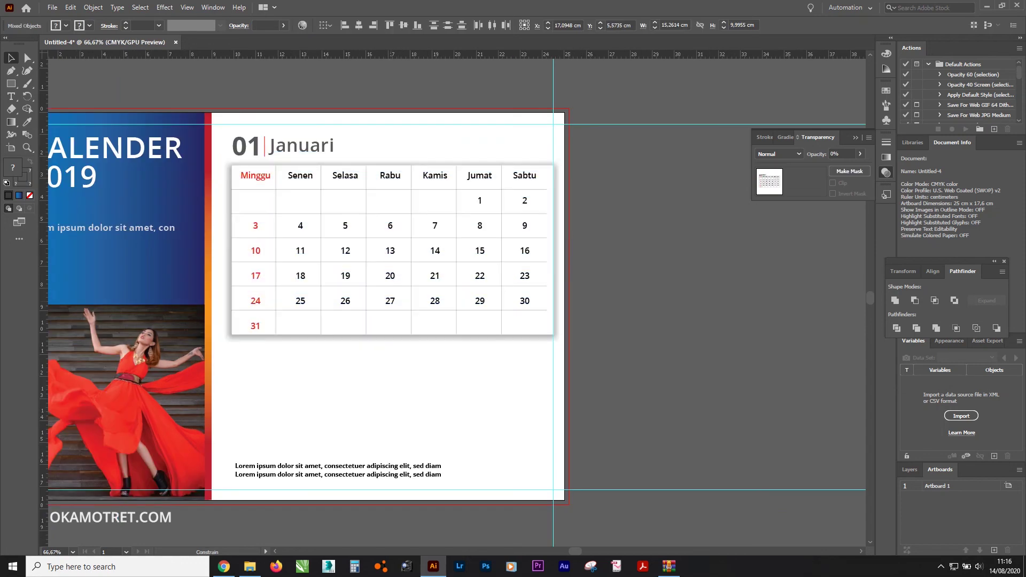
pyautogui.hotkey('ctrl', 'shift', 'a')
pyautogui.hotkey('ctrl', '-')
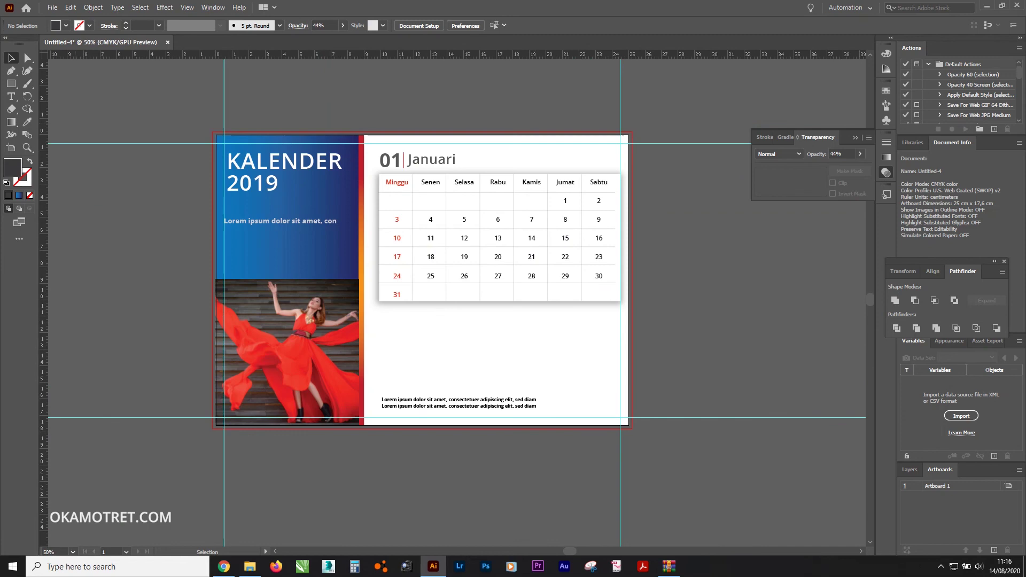
pyautogui.click(53, 7)
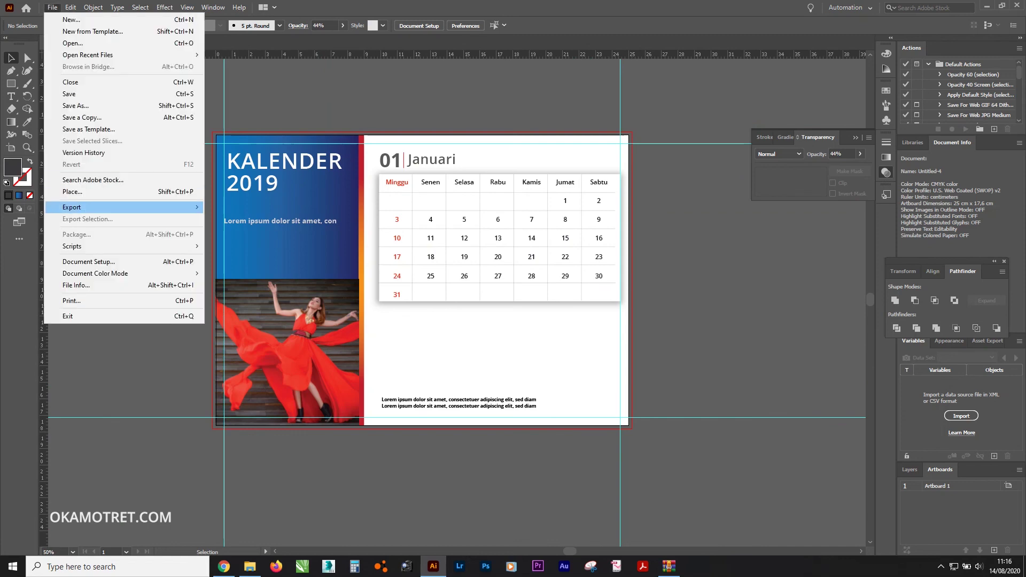
pyautogui.moveTo(96, 207)
pyautogui.click(240, 220)
pyautogui.write('Kalende 2021')
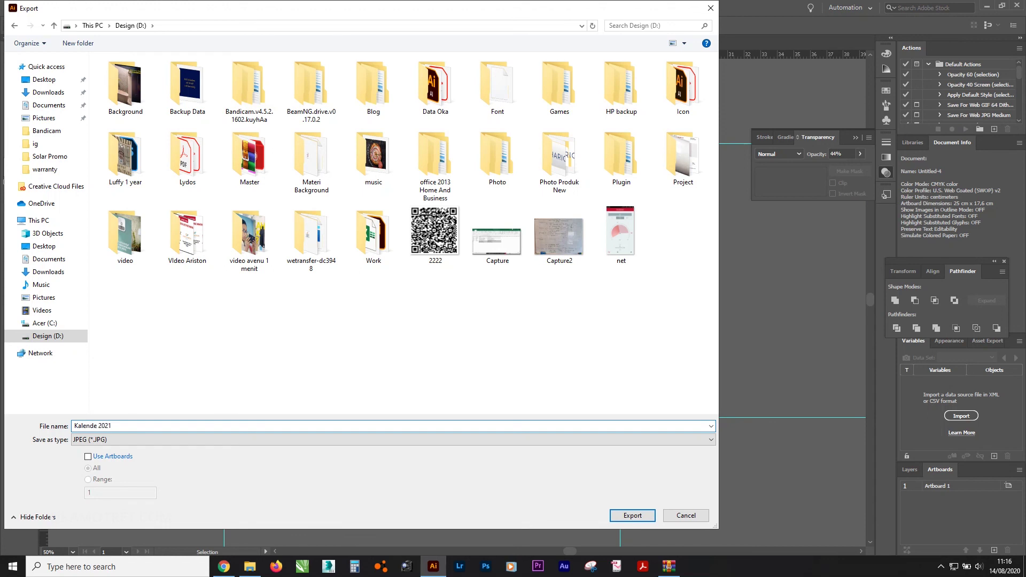
pyautogui.press('Return')
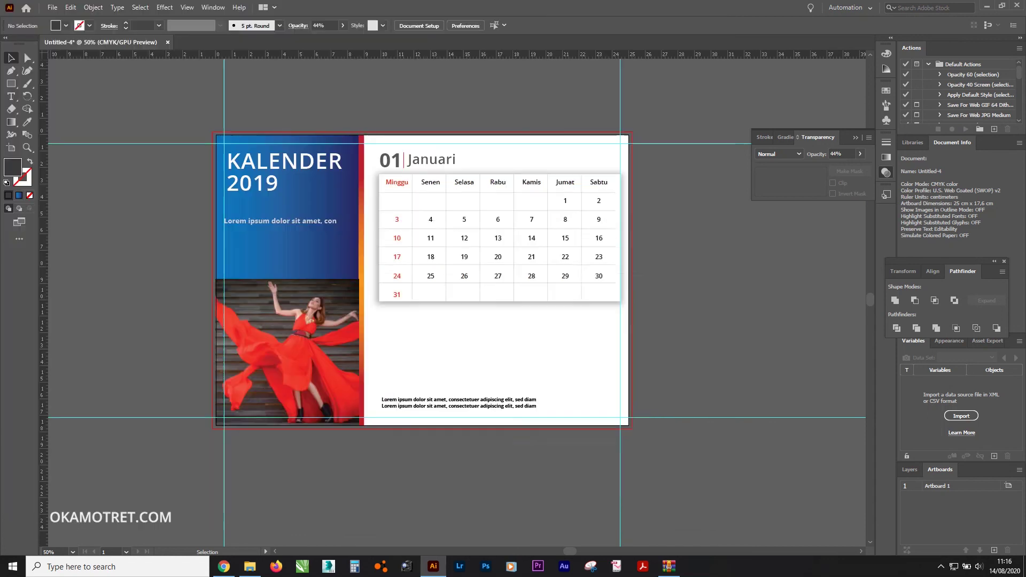
pyautogui.press('Return')
# - Change the sidebar title year from 2019 to 2021
pyautogui.hotkey('ctrl', '1')
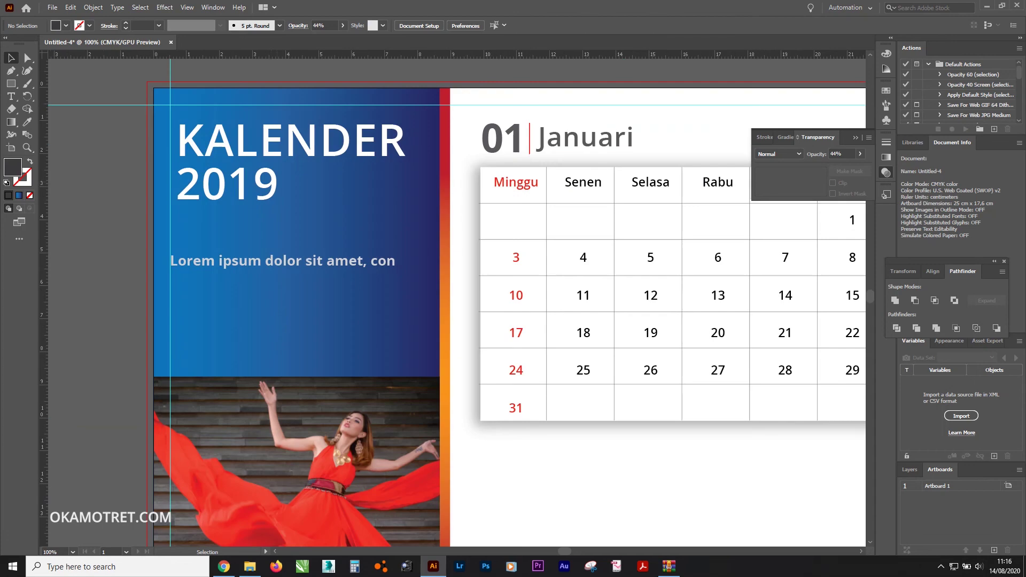
pyautogui.doubleClick(235, 185)
pyautogui.moveTo(228, 185); pyautogui.dragTo(253, 184)
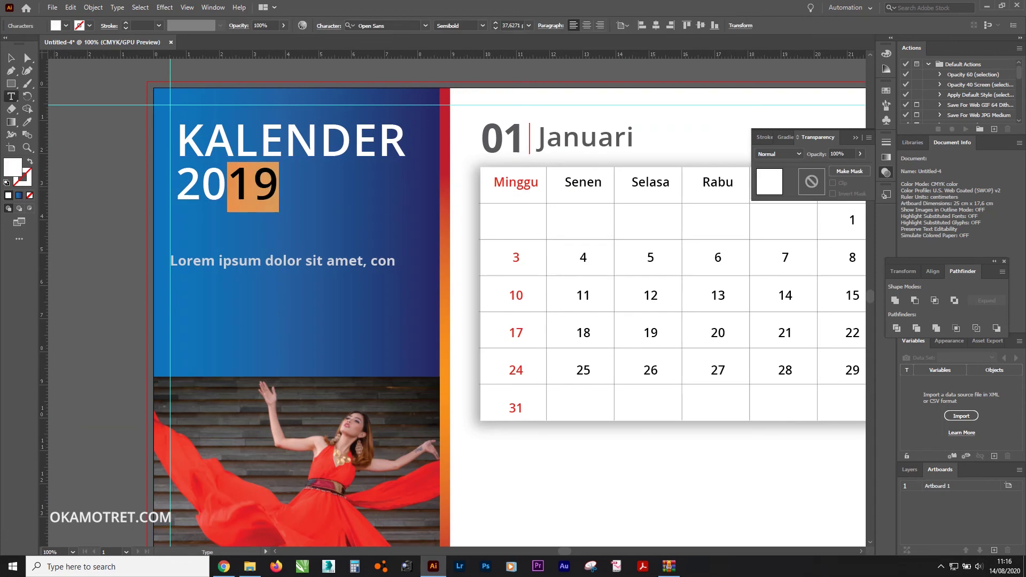
pyautogui.write('21')
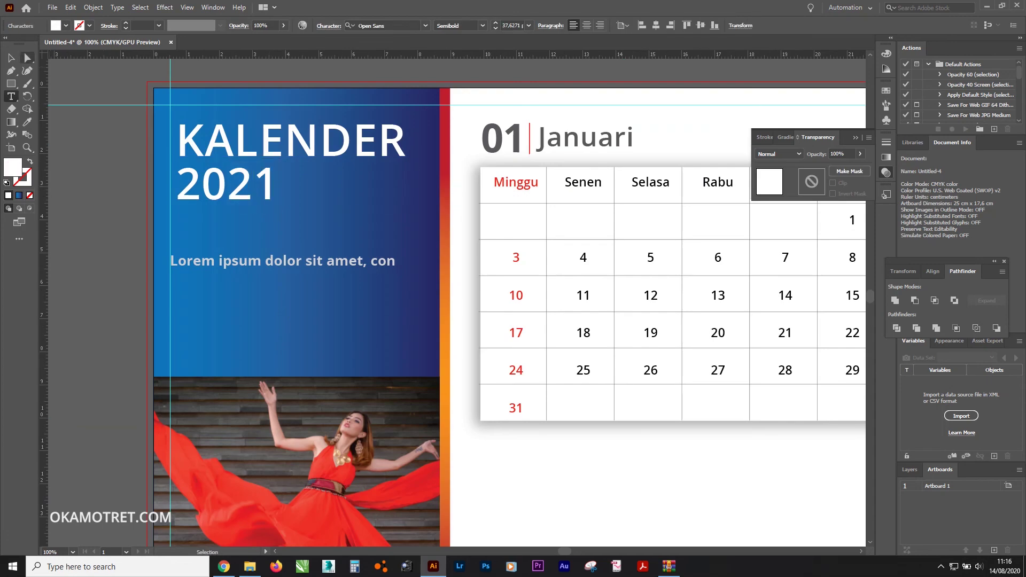
pyautogui.press('Escape')
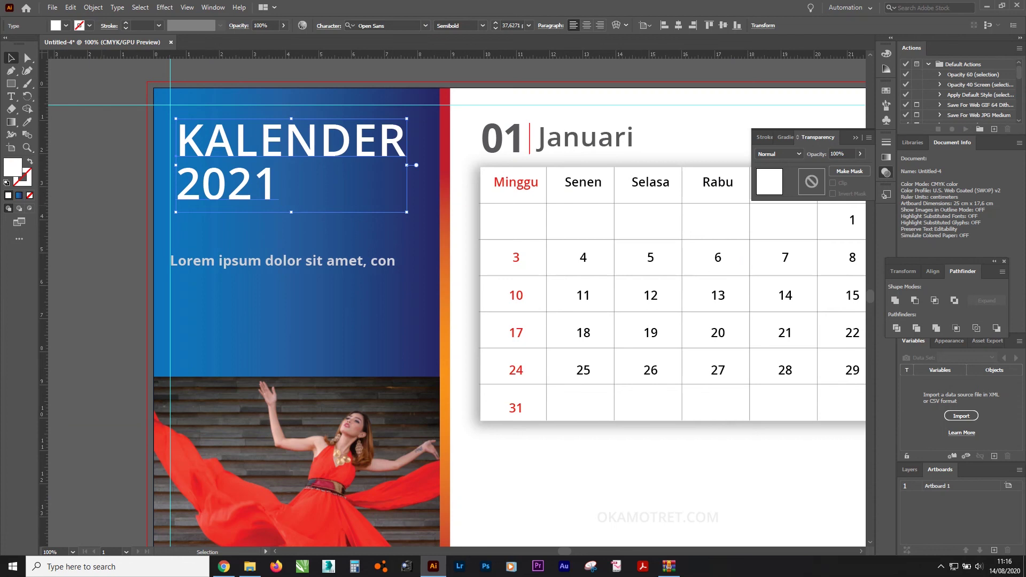
pyautogui.hotkey('ctrl', 'shift', 'a')
# - Open the File menu and move down toward the export commands
pyautogui.scroll(-2, 207, 189)
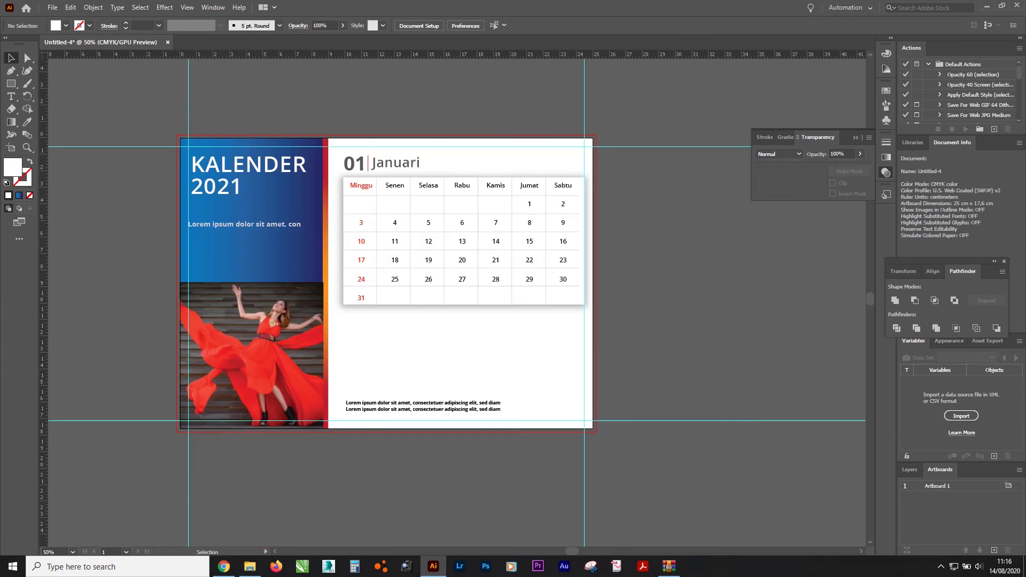
pyautogui.hotkey('alt', 'f')
pyautogui.press('Down')
pyautogui.press('Down')
pyautogui.press('Down')
pyautogui.press('Down')
pyautogui.press('Down')
pyautogui.press('Down')
# - Export the artboard as JPEG 'kalender 2021 Januari-01' with default JPEG options
pyautogui.press('Right')
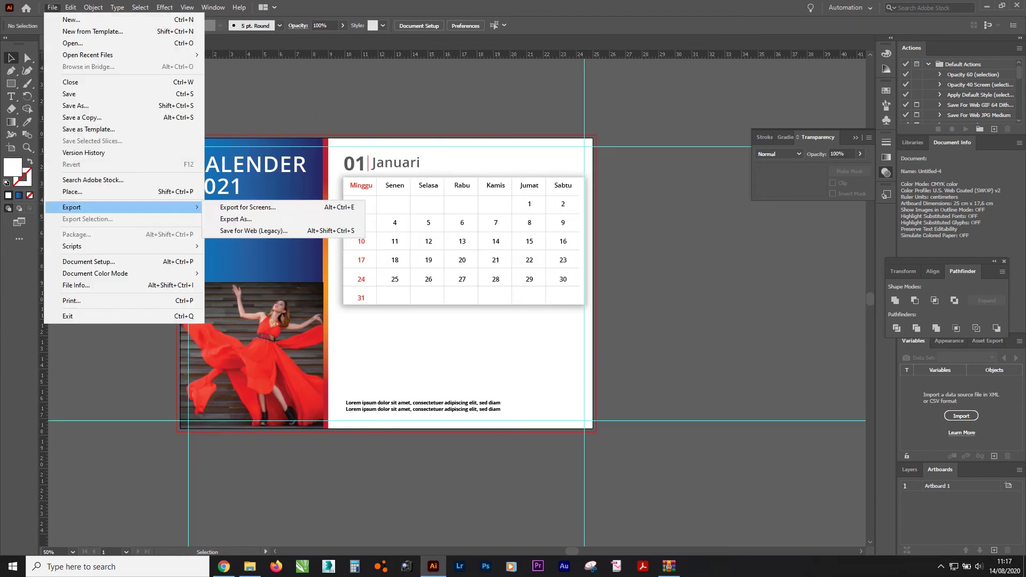
pyautogui.press('Down')
pyautogui.press('Return')
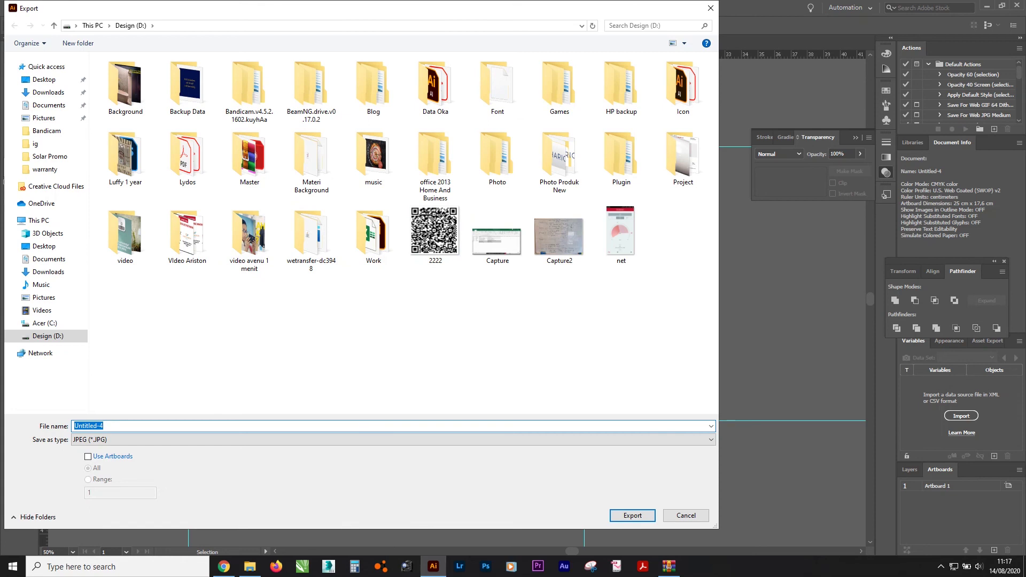
pyautogui.press('Tab')
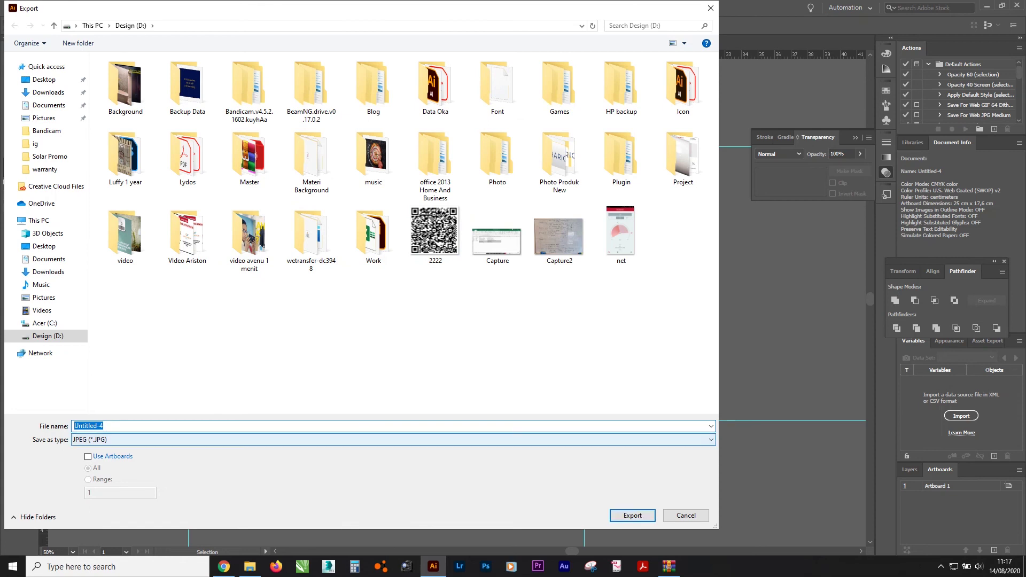
pyautogui.press('Tab')
pyautogui.press('space')
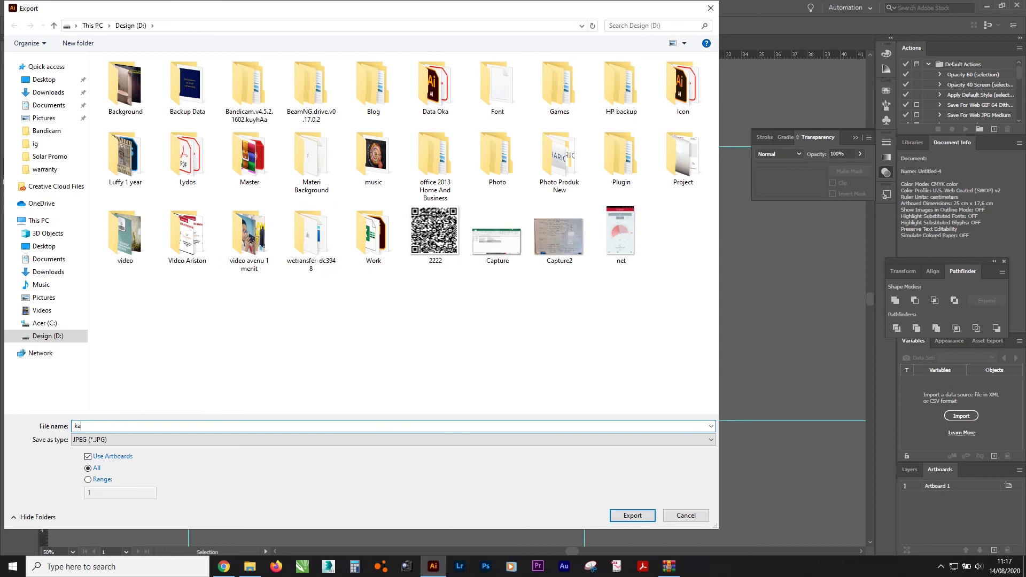
pyautogui.write('lender 2021 Jan')
pyautogui.press('Return')
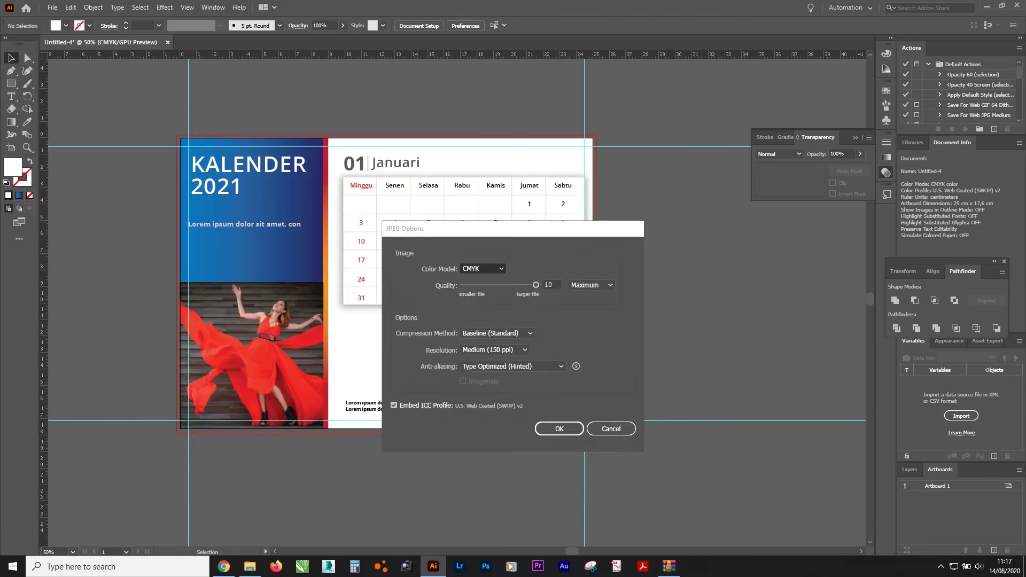
pyautogui.press('Return')
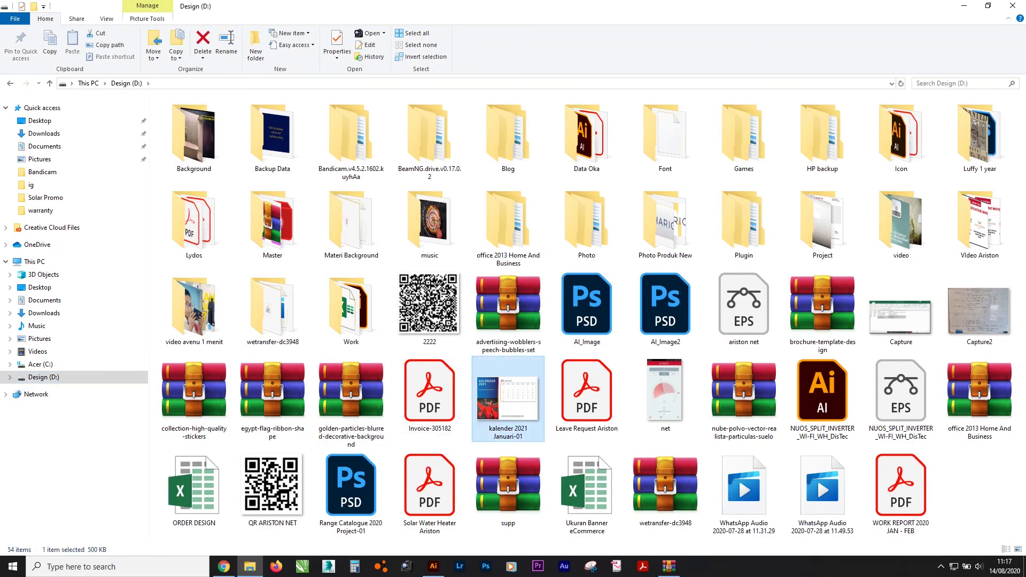
# - Open 'kalender 2021 Januari-01' JPEG in ACDSee Quick View and maximize the viewer window
pyautogui.press('Return')
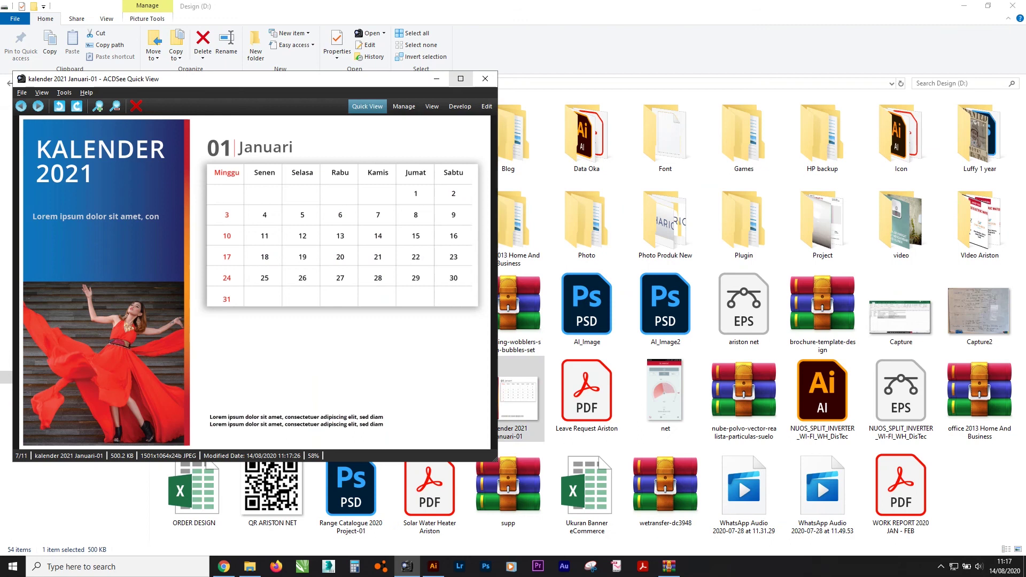
pyautogui.press('super+Up')
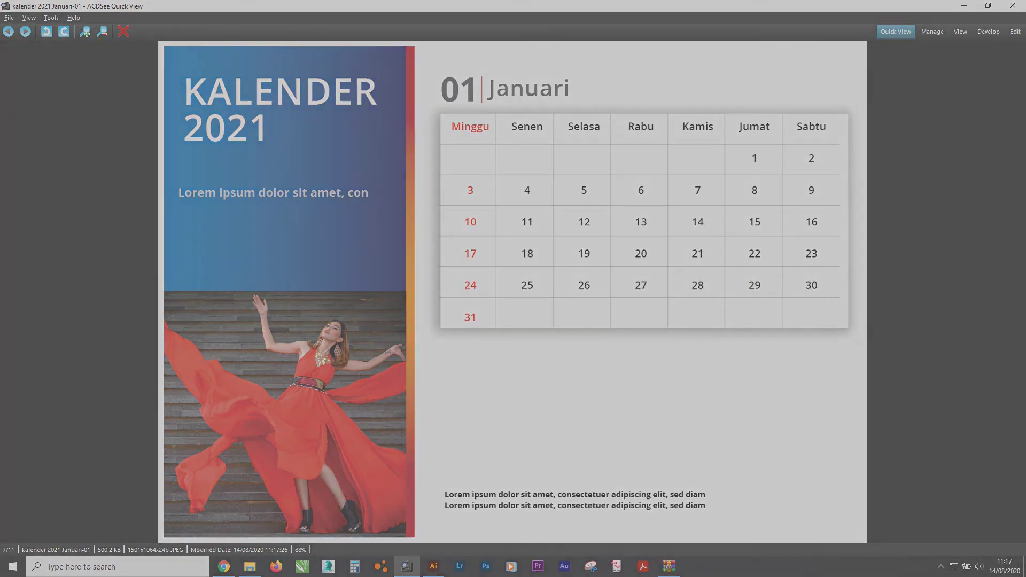